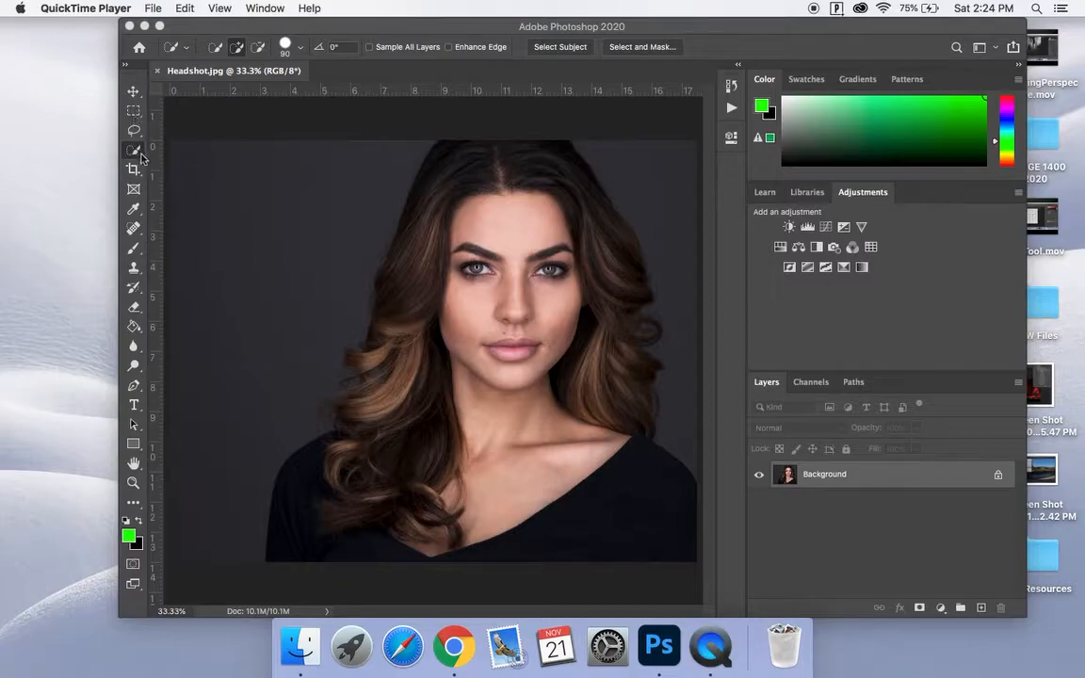
- Maximize the Photoshop window and select the dark backdrop beside the woman with the Magic Wand tool
left_click(156, 27)
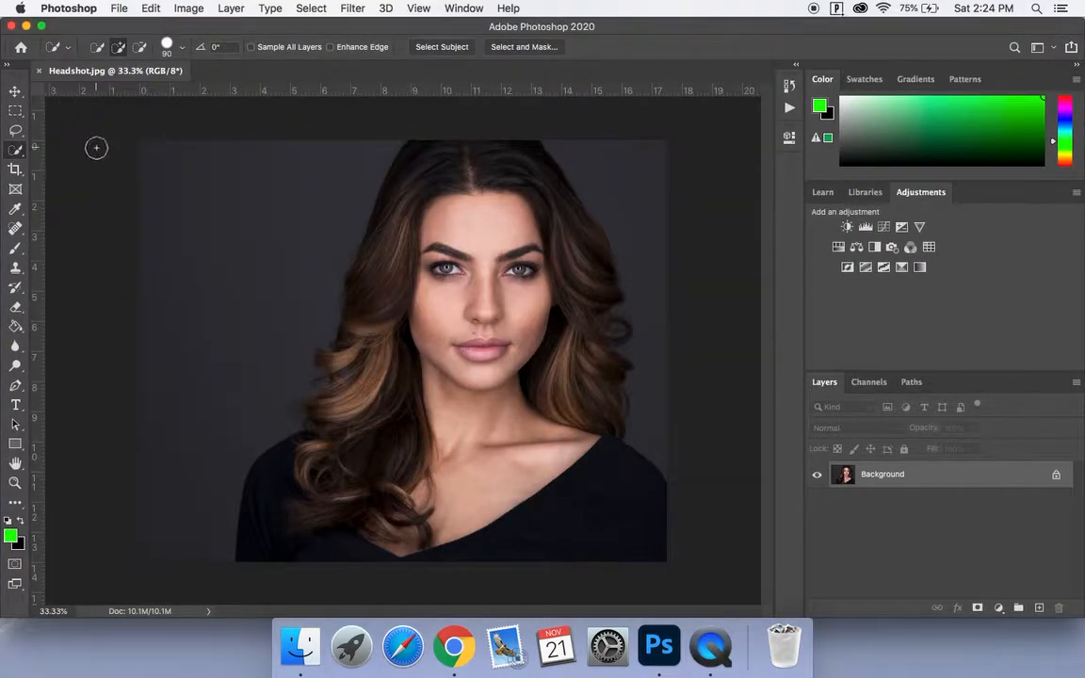
left_click(17, 152)
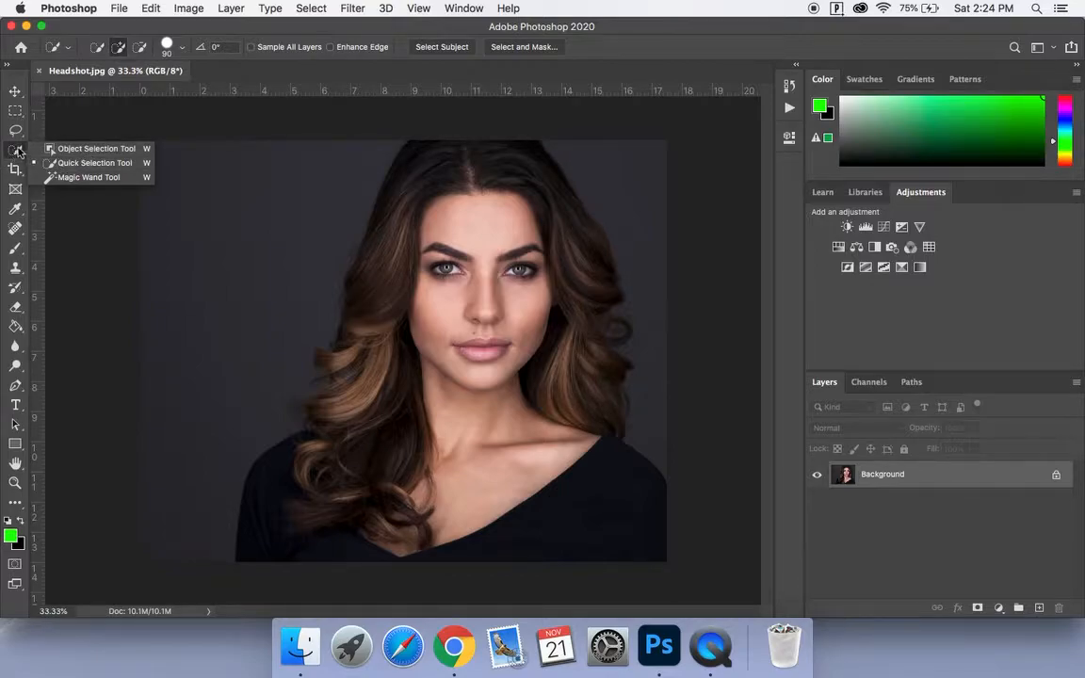
left_click(78, 178)
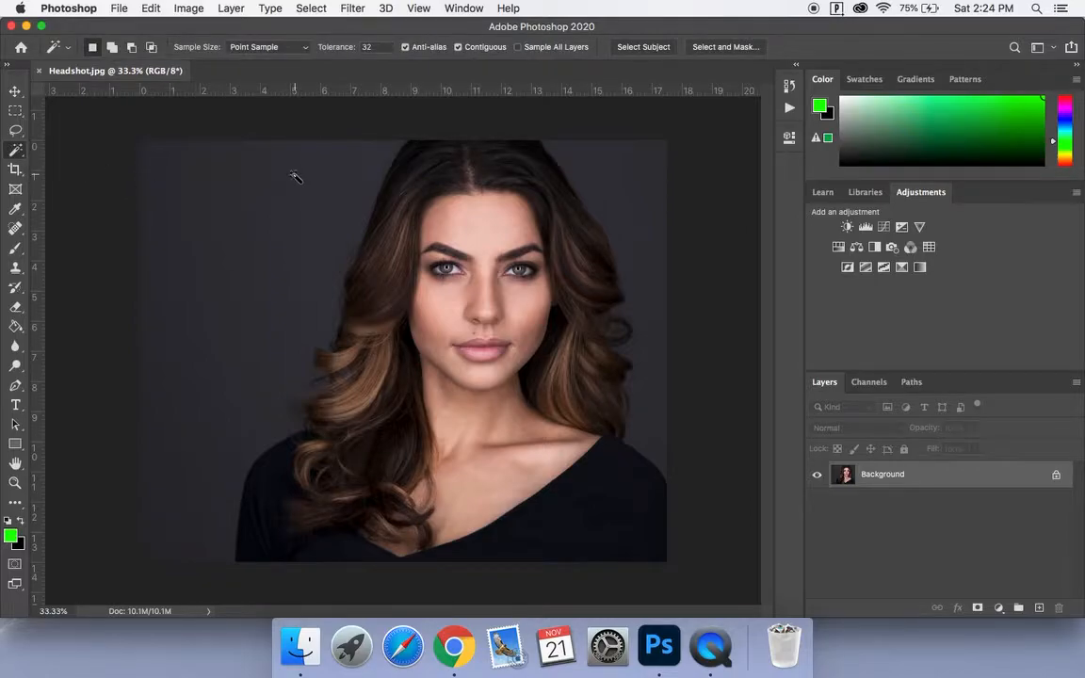
left_click(281, 231)
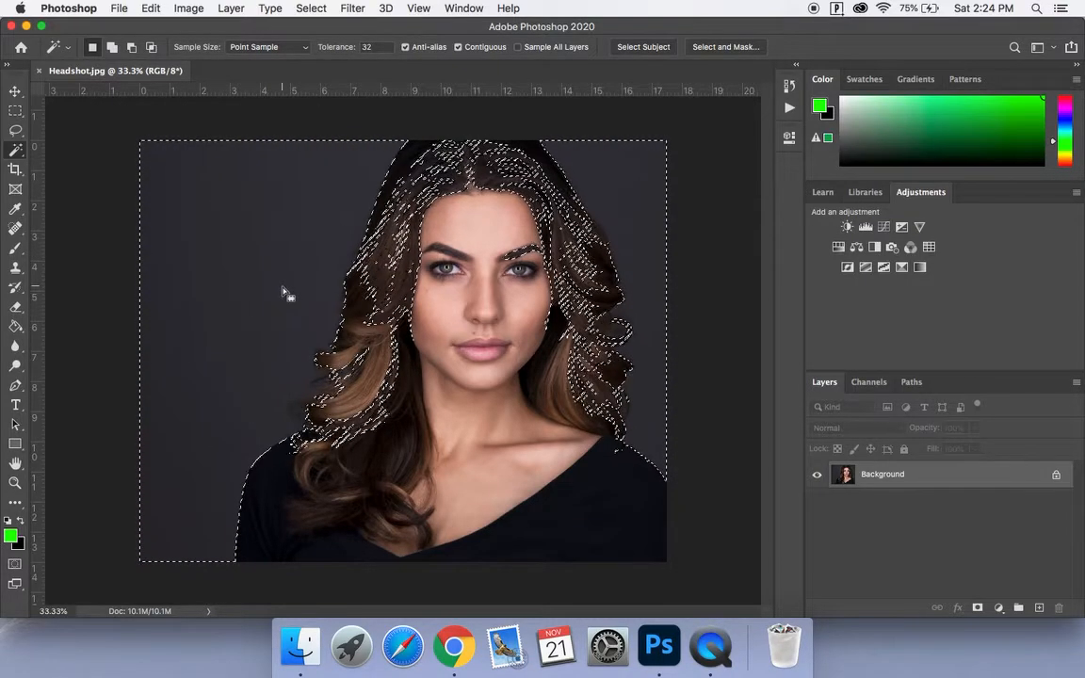
- Clear the selection, set the Magic Wand tolerance to 50 and sample the dark backdrop again
key("super+d")
left_click(359, 47)
type("50")
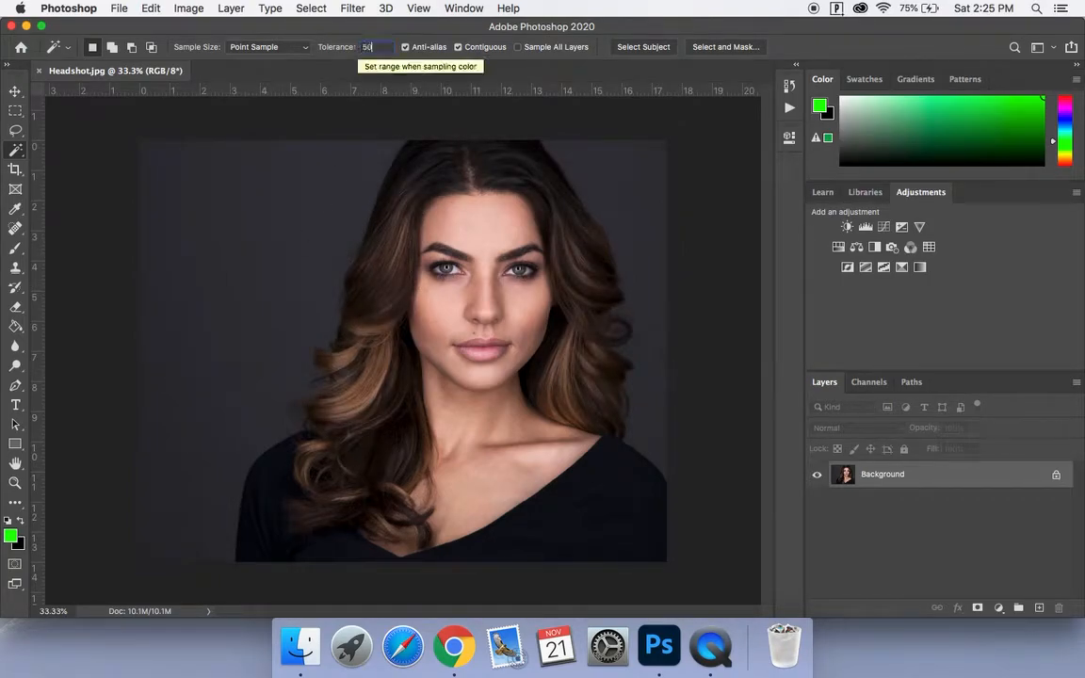
left_click(232, 169)
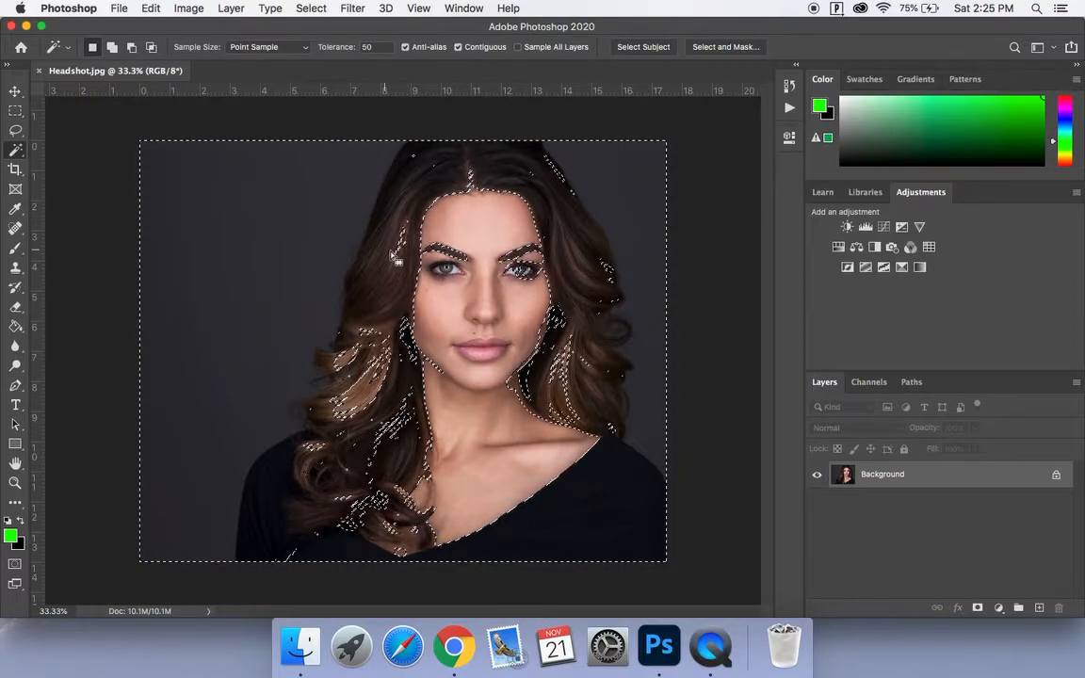
- Set the Magic Wand tolerance to 10 and sample several spots of the backdrop on the wider side of the portrait
left_click(368, 46)
type("10")
left_click(247, 222)
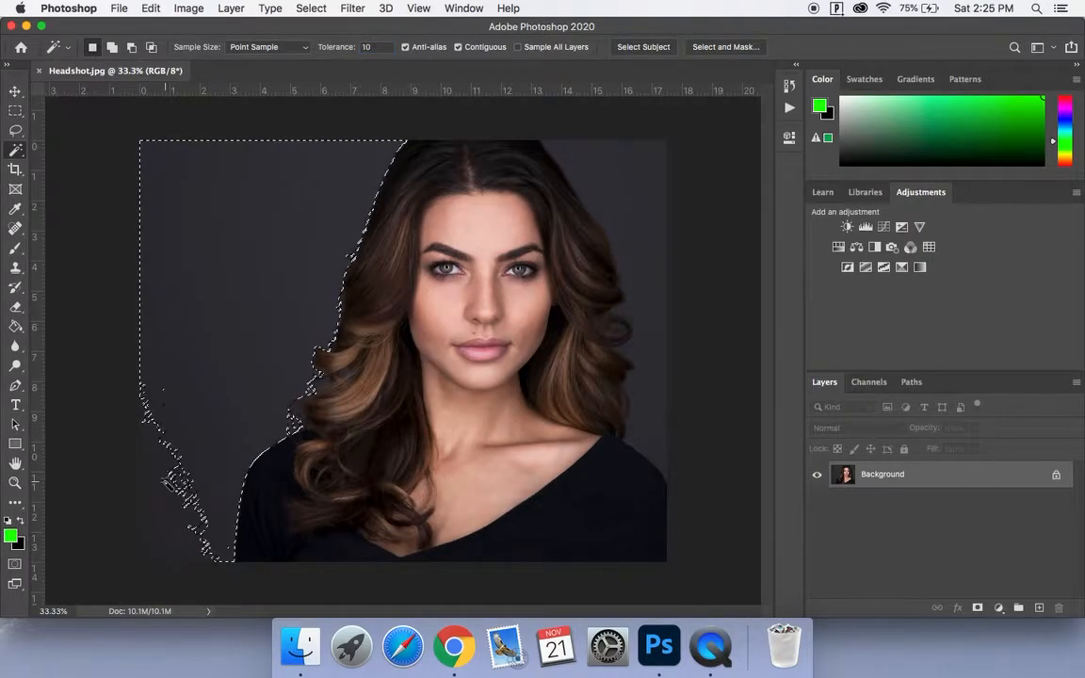
left_click(165, 484)
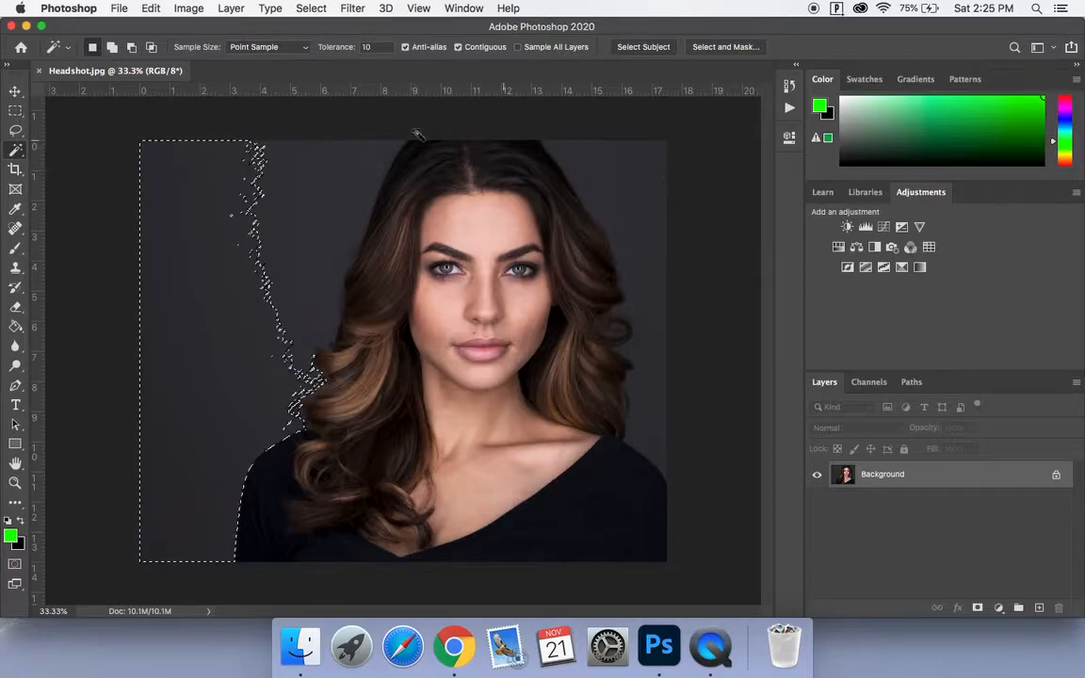
left_click(308, 177)
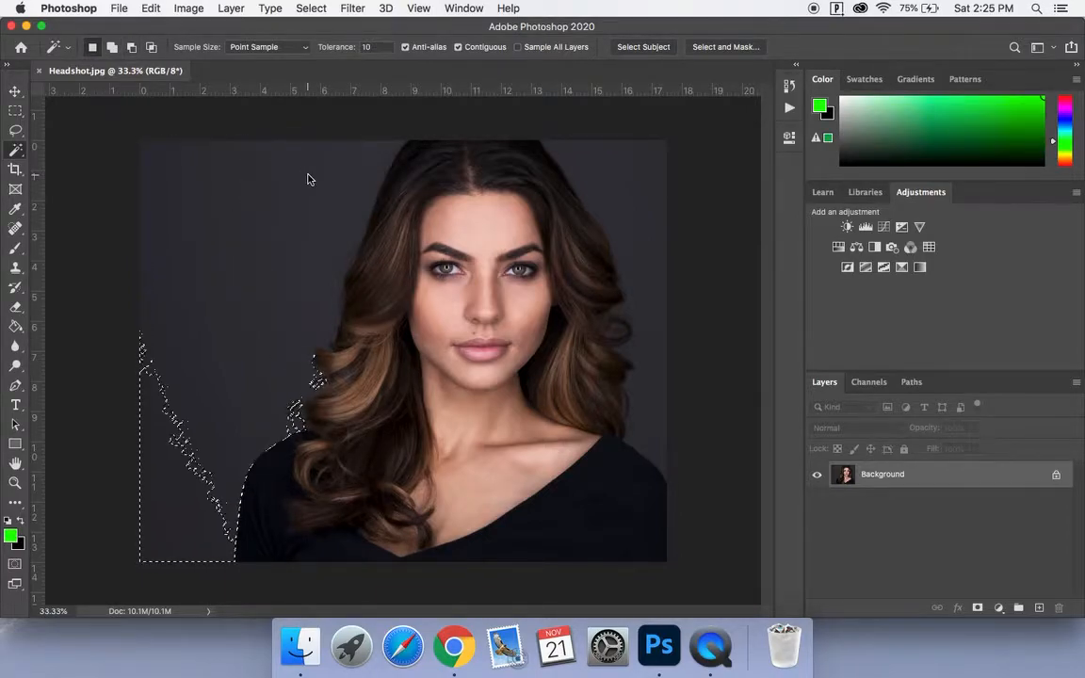
left_click(181, 443, "alt")
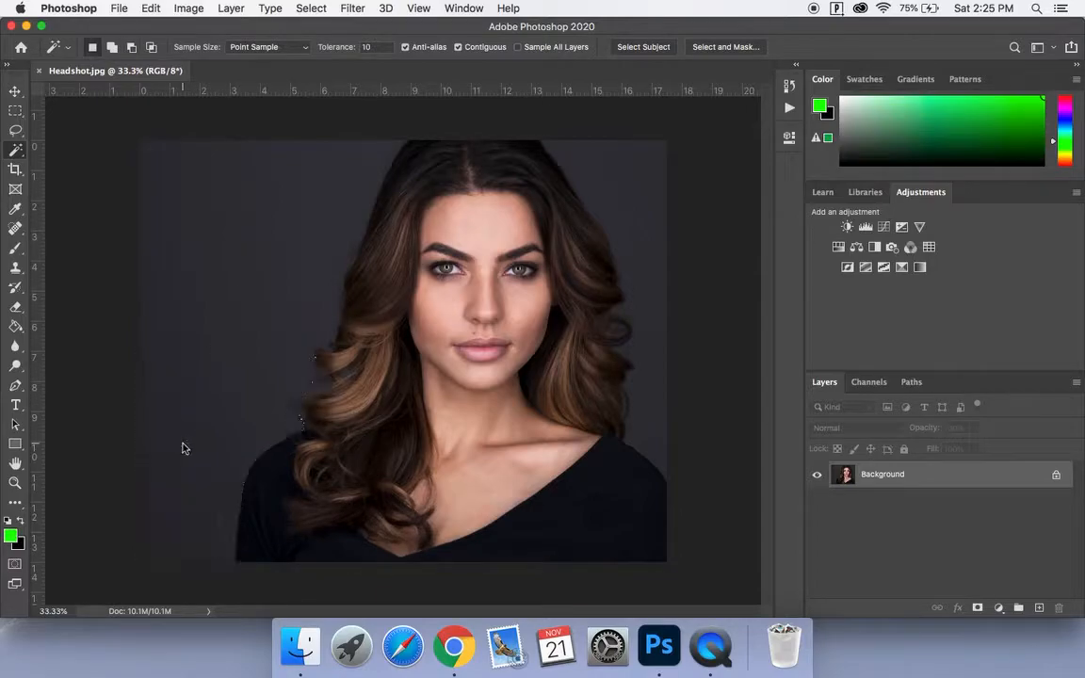
left_click(237, 357)
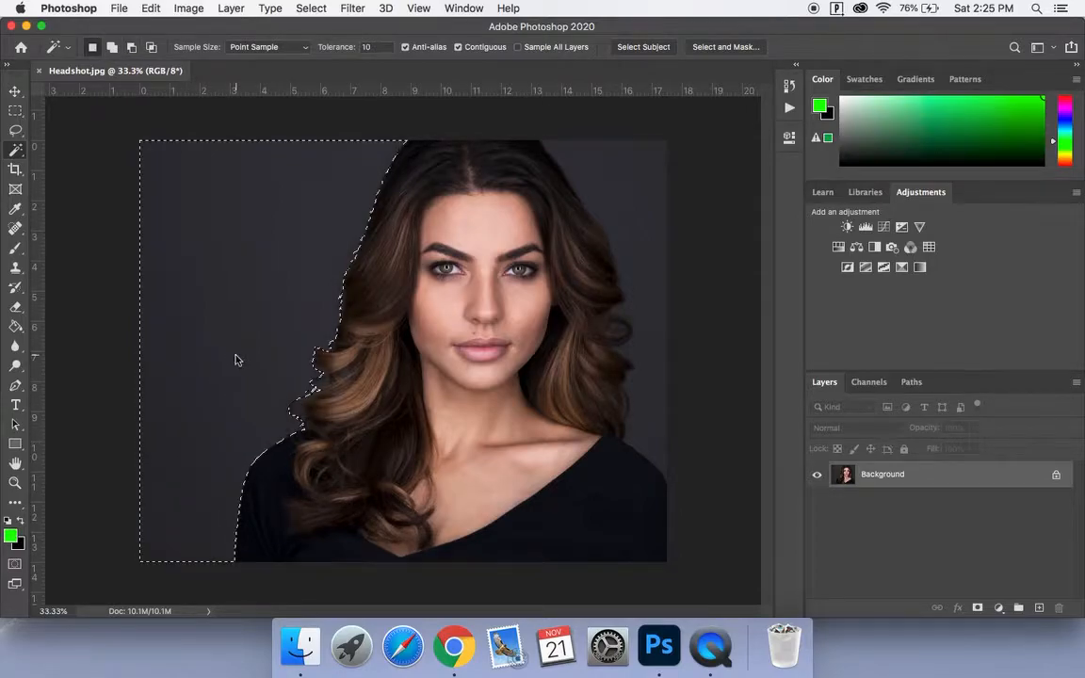
- Select the narrow backdrop area beside the hair and add the backdrop on the other side to the Magic Wand selection
left_click(607, 166)
key("shift")
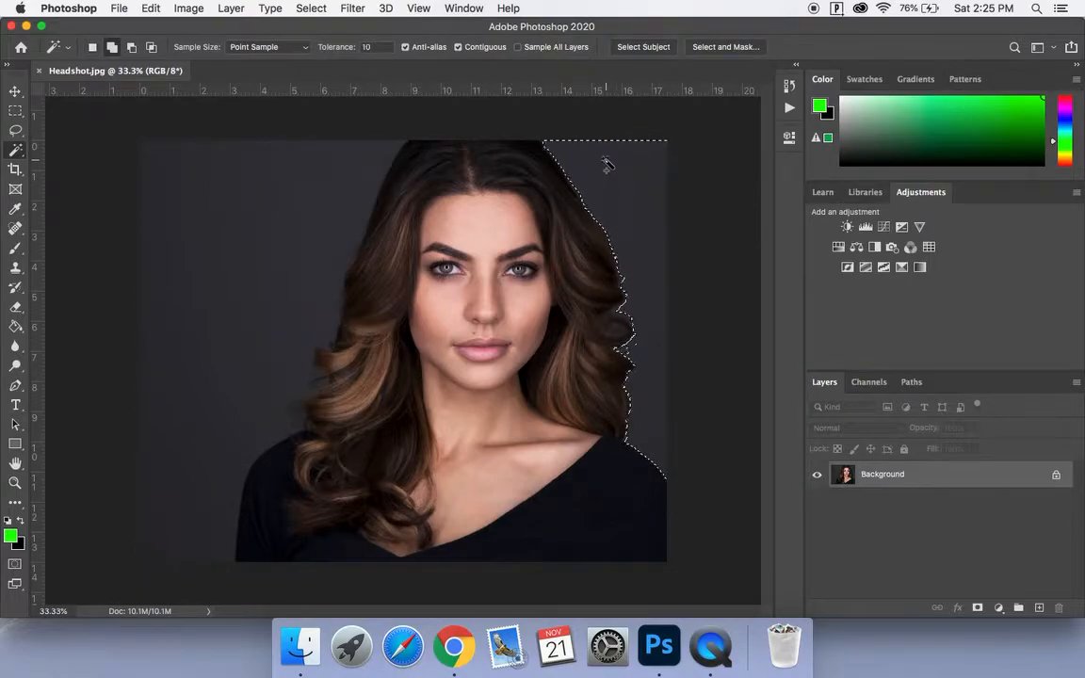
left_click(223, 190, "shift")
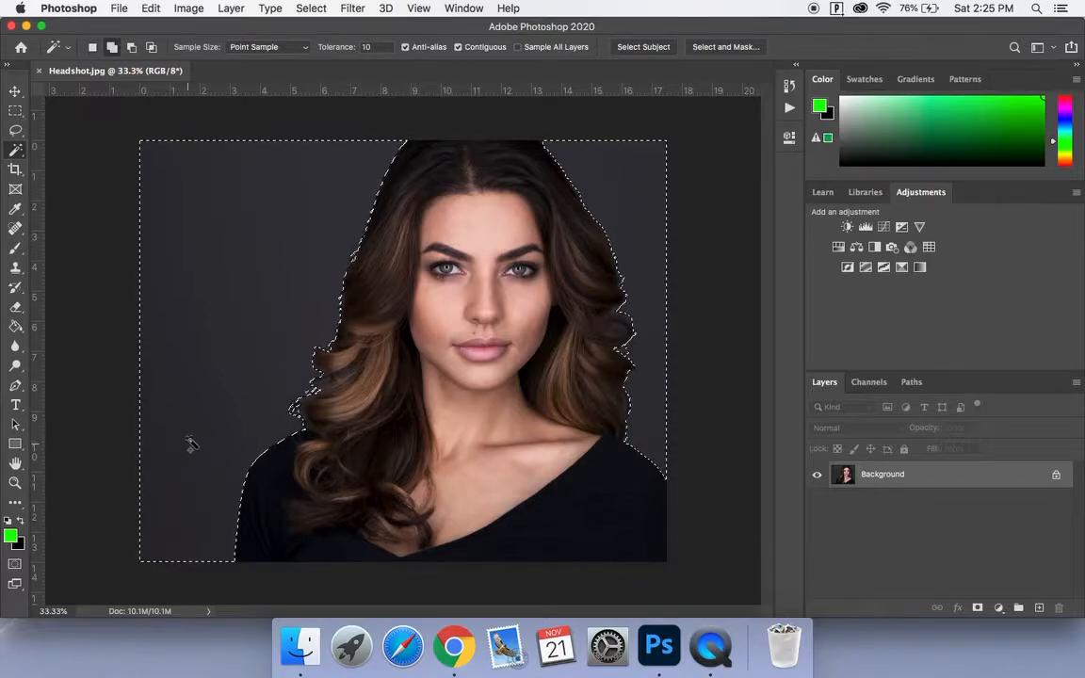
left_click(250, 411, "shift")
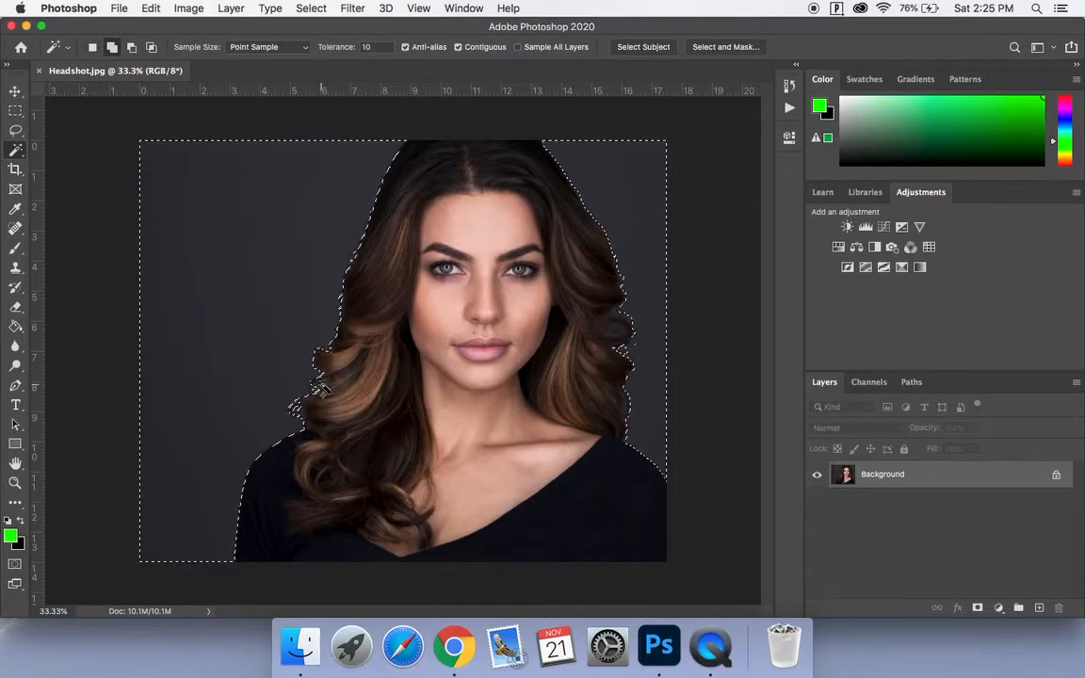
left_click(301, 421, "shift")
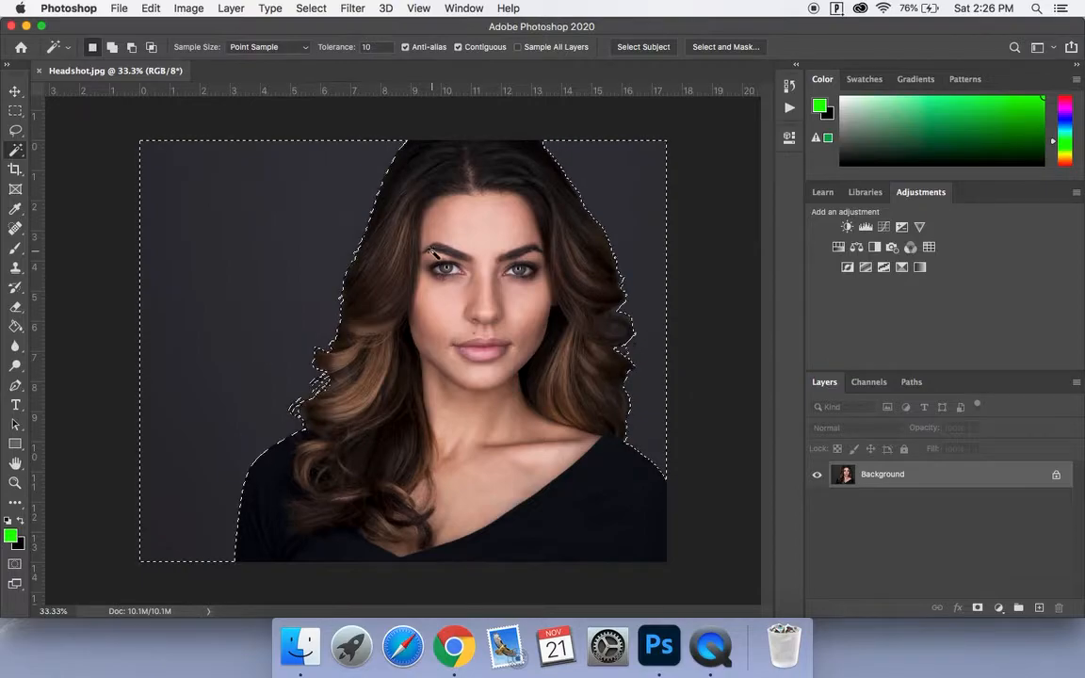
- Invert the backdrop selection so that the woman is selected instead
left_click(349, 12)
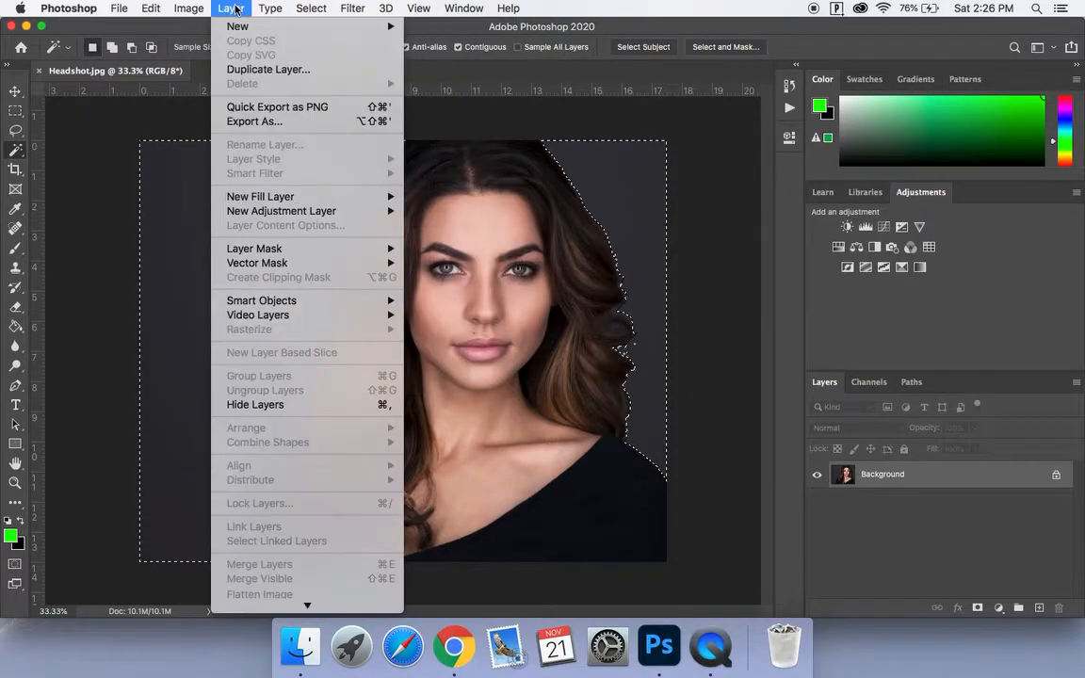
mouse_move(188, 10)
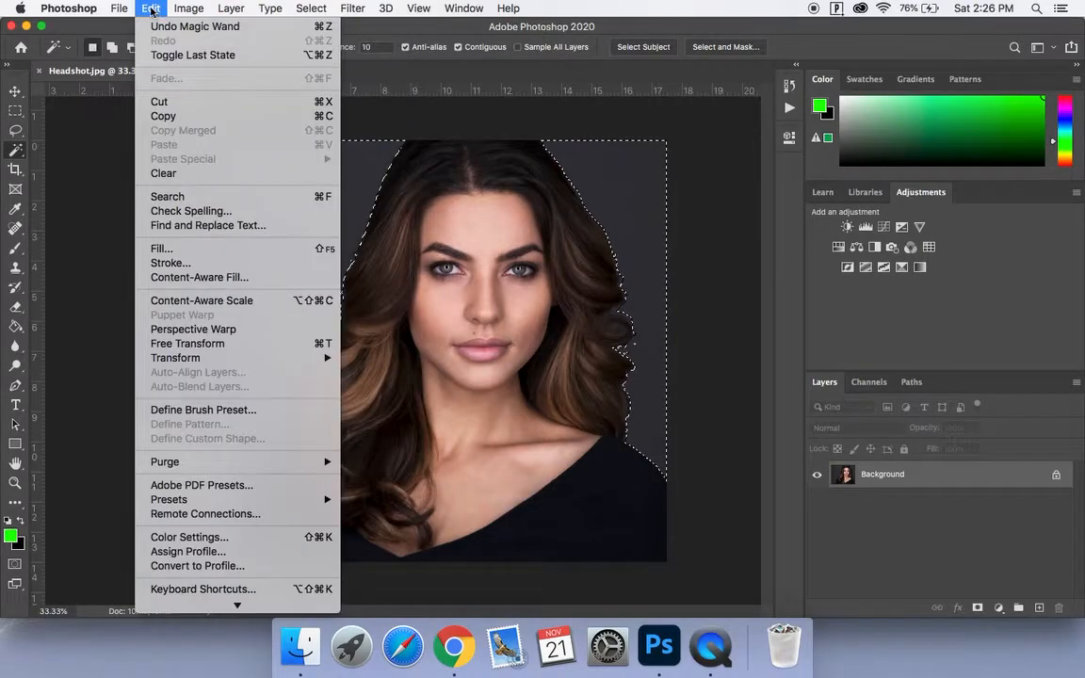
mouse_move(353, 8)
mouse_move(313, 6)
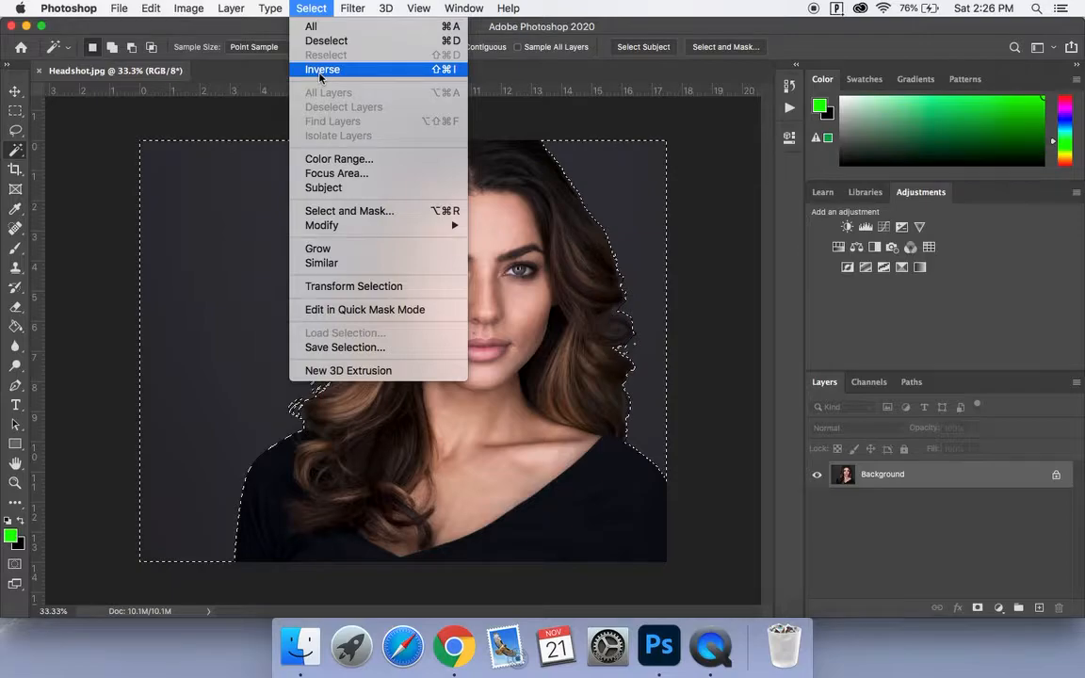
left_click(440, 72)
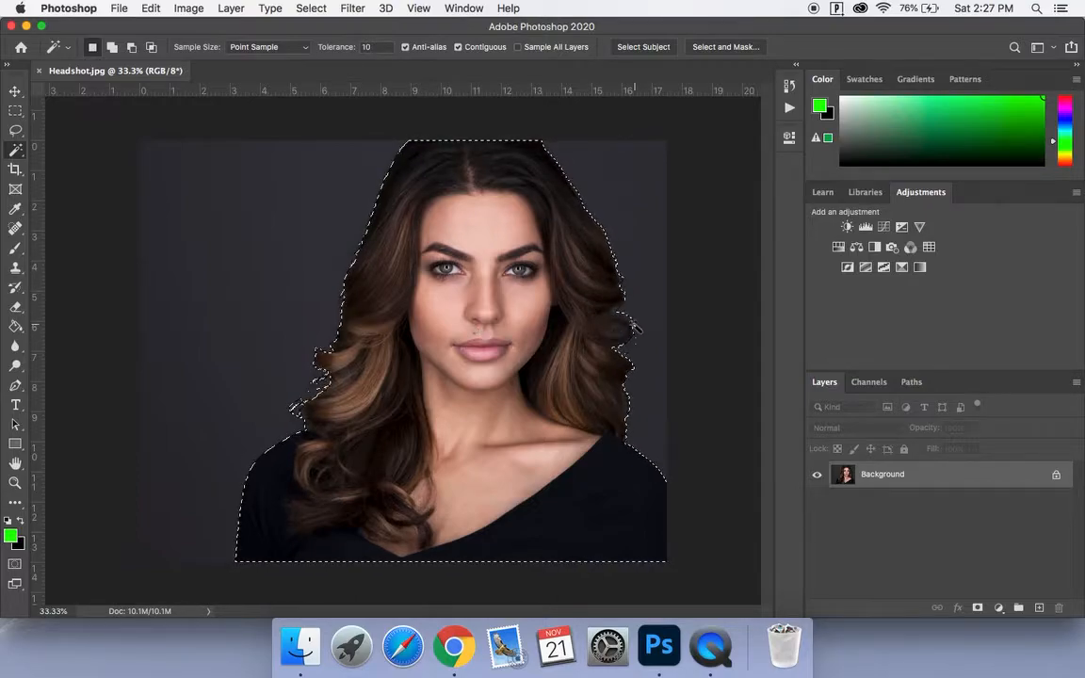
- Examine the selection edge around the woman's hair and shoulder at 100% zoom
key("super+1")
scroll(636, 332, "right", 10)
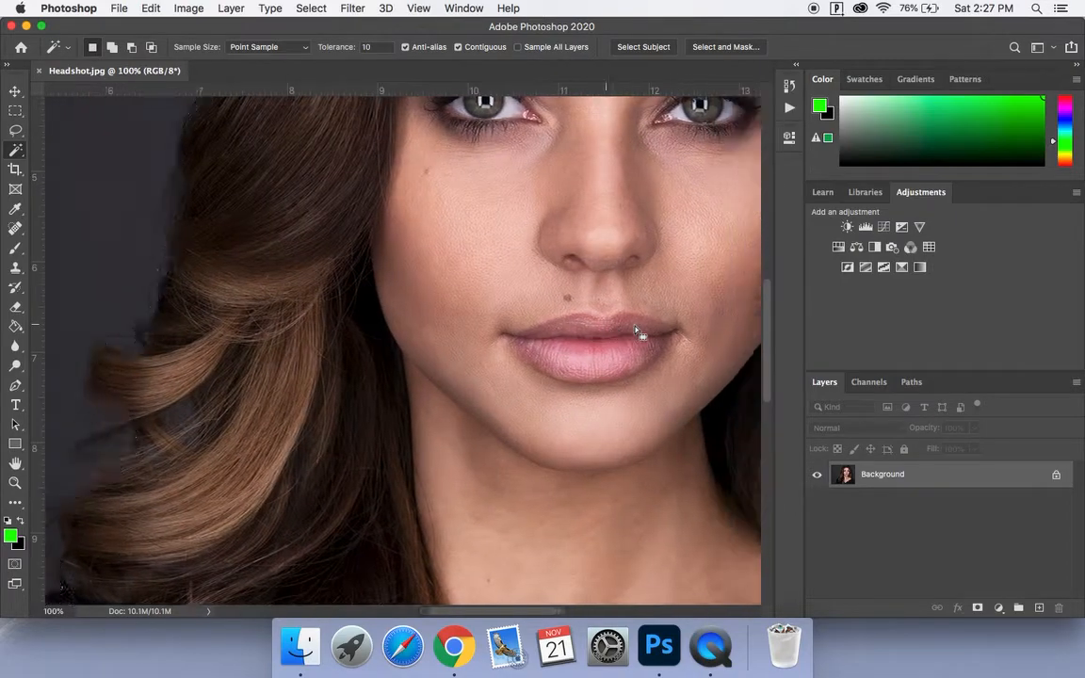
scroll(636, 326, "up", 4)
scroll(636, 327, "up", 2)
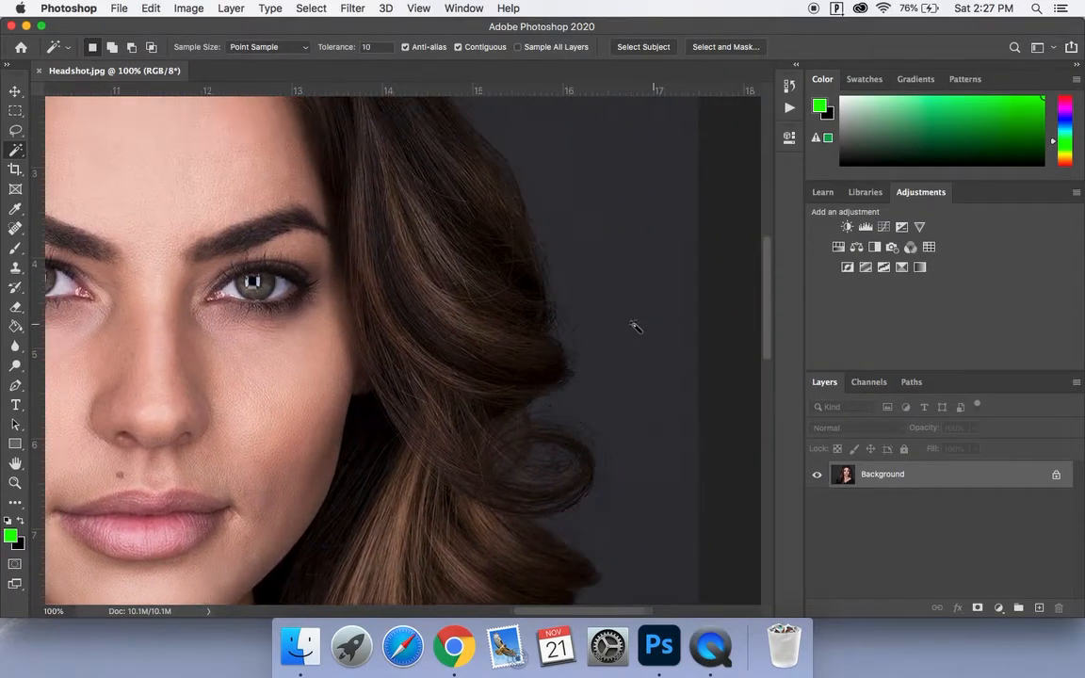
scroll(636, 327, "left", 5)
scroll(636, 330, "up", 8)
scroll(637, 334, "left", 10)
scroll(637, 332, "down", 10)
scroll(637, 332, "down", 3)
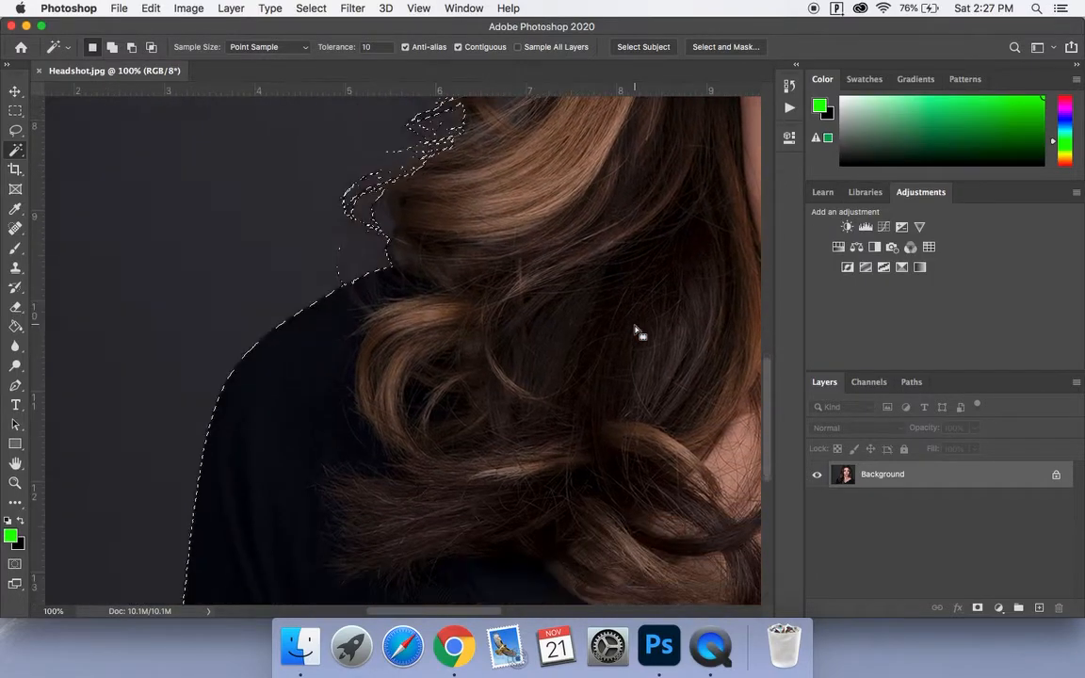
scroll(637, 331, "down", 5)
scroll(637, 331, "down", 2)
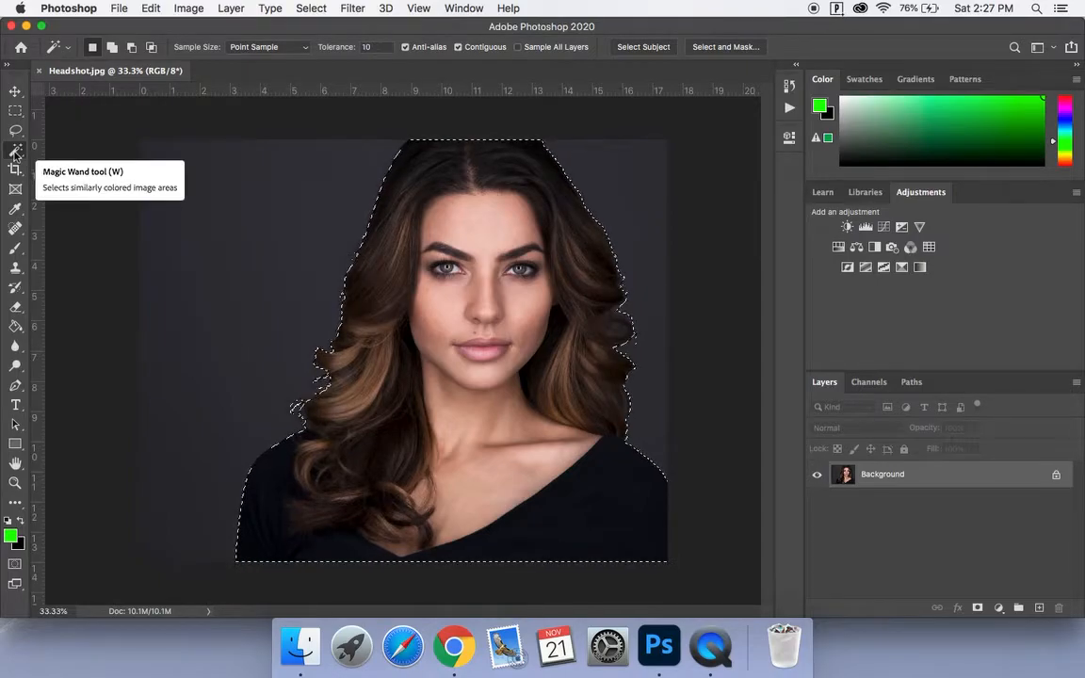
- Clear the selection and brush over the backdrop on both sides of the woman using the Quick Selection tool at size 100
key("super+d")
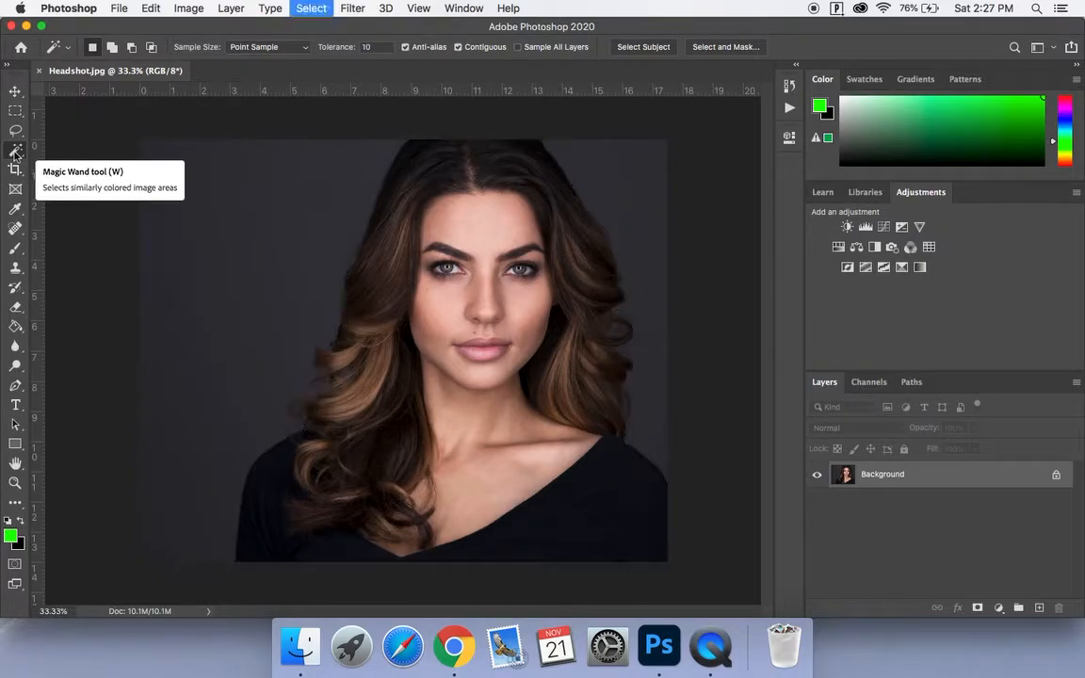
left_click(15, 152)
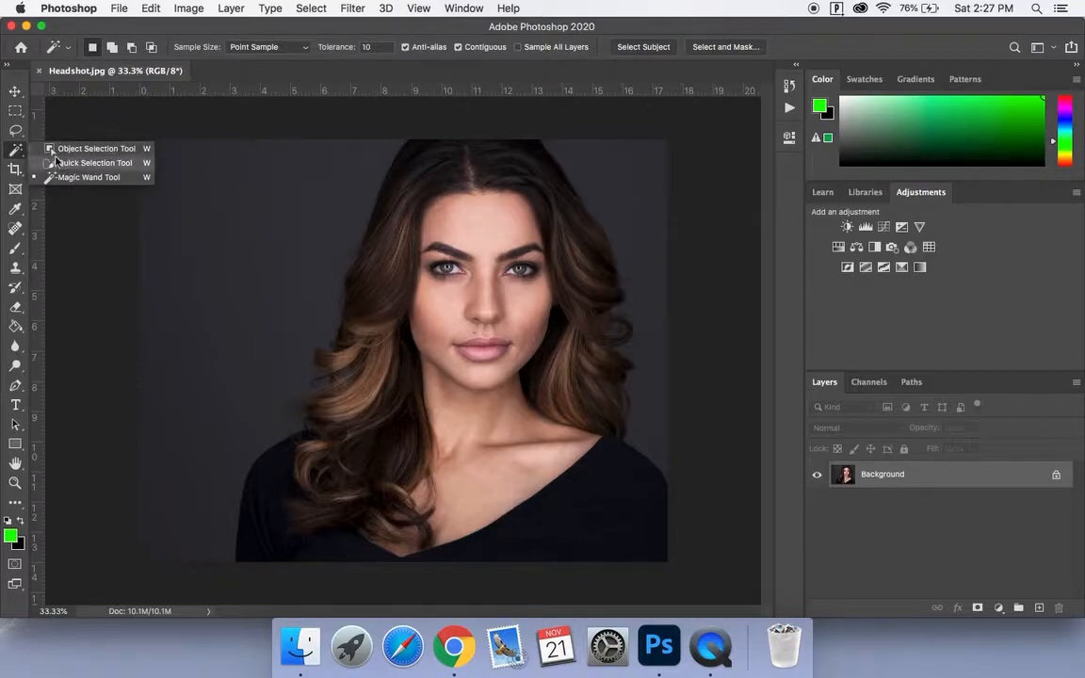
left_click(59, 163)
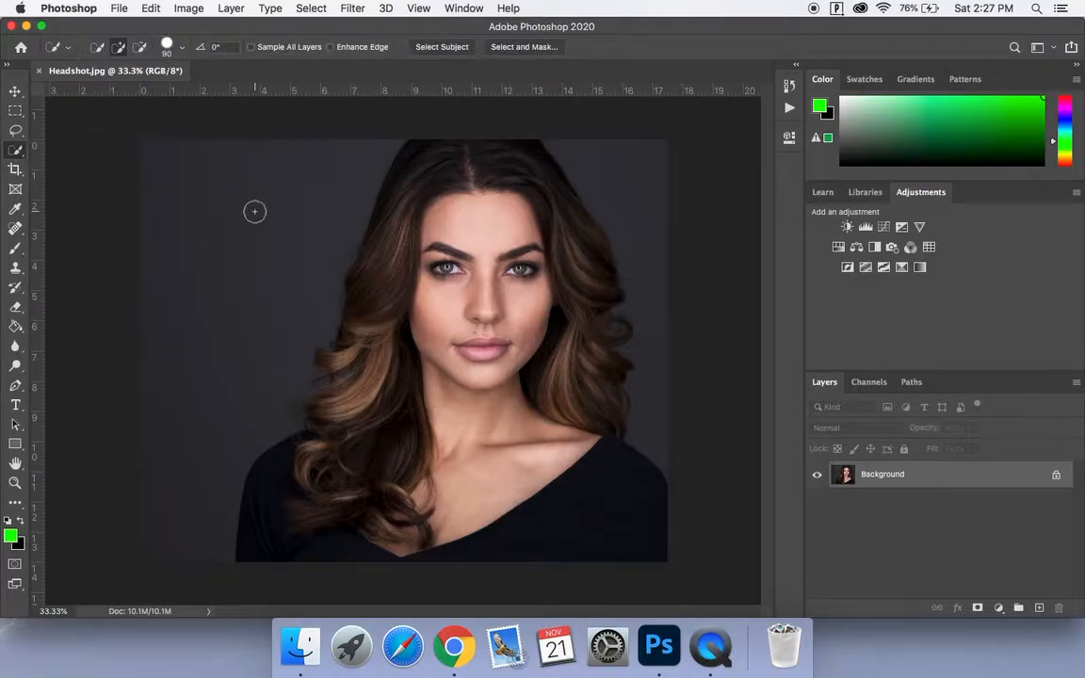
key("bracketright")
key("bracketright")
key("bracketright")
key("bracketright")
key("bracketright")
key("bracketright")
key("bracketleft")
key("bracketleft")
key("bracketleft")
key("bracketleft")
key("bracketleft")
key("bracketleft")
key("bracketleft")
mouse_move(324, 179)
left_mouse_down()
mouse_move(276, 220)
mouse_move(246, 221)
mouse_move(166, 184)
mouse_move(180, 233)
mouse_move(177, 382)
left_mouse_up()
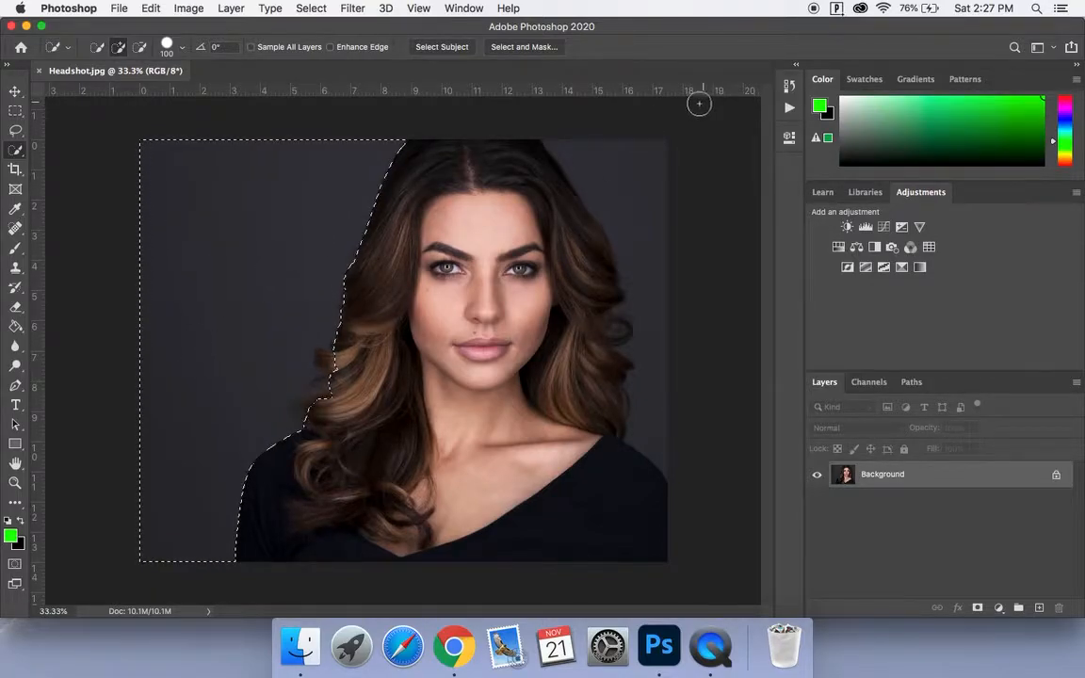
mouse_move(615, 156)
left_mouse_down()
mouse_move(598, 162)
mouse_move(678, 271)
mouse_move(669, 421)
left_mouse_up()
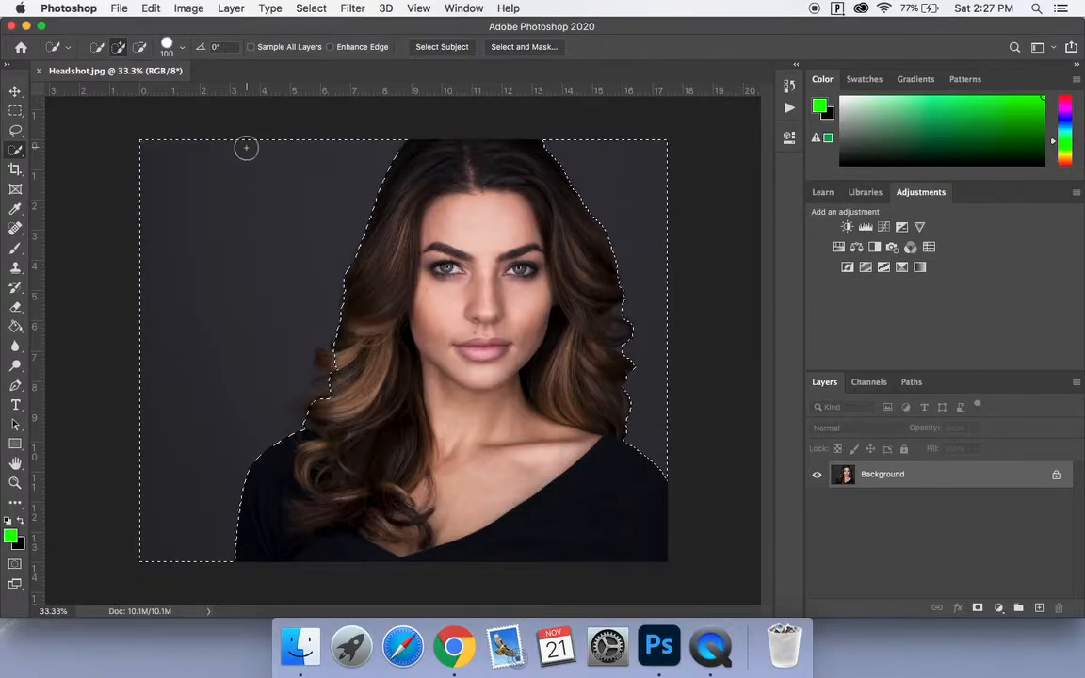
- Try subtracting backdrop patches on both sides of the hair from the selection, and undo both subtractions
key("alt")
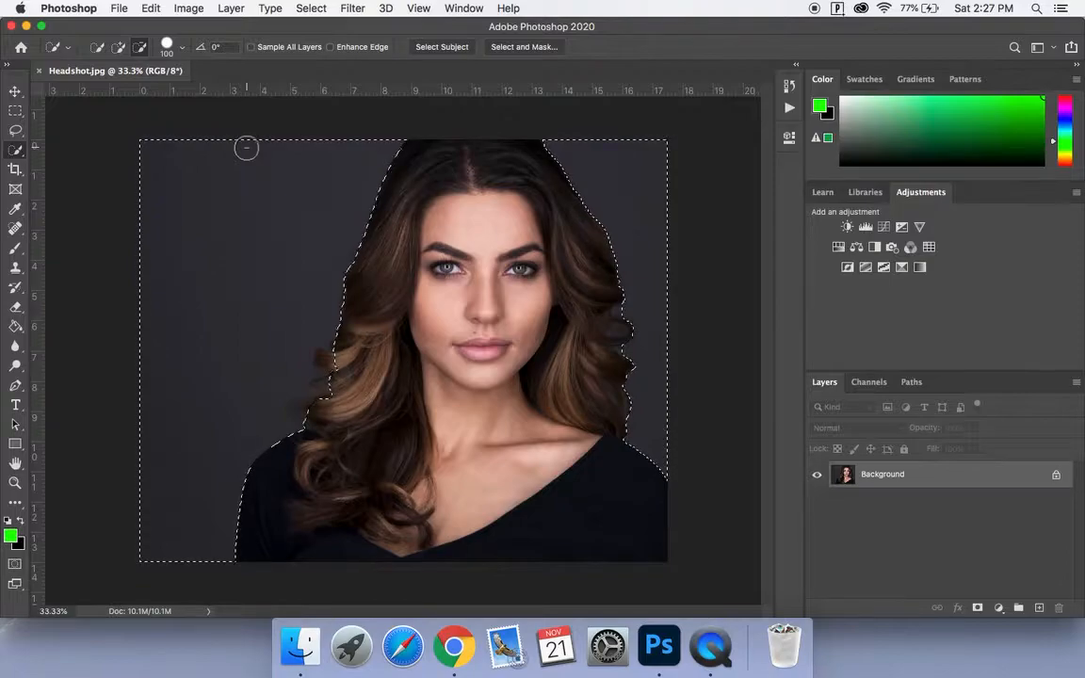
mouse_move(317, 225)
left_mouse_down()
mouse_move(265, 249)
mouse_move(257, 284)
left_mouse_up()
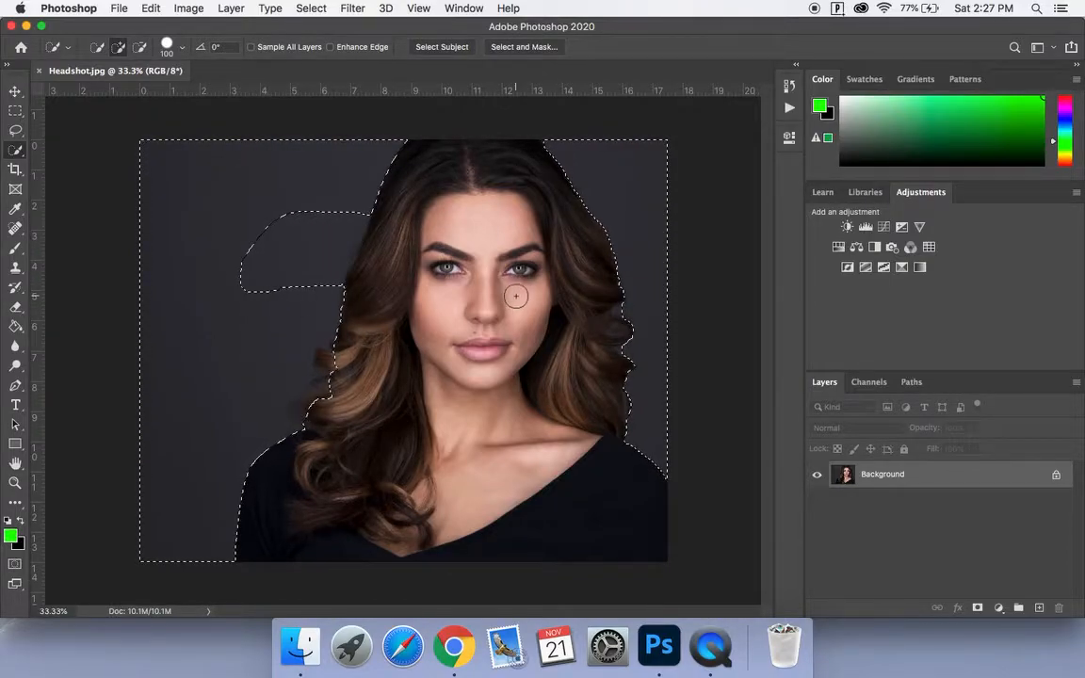
key("alt")
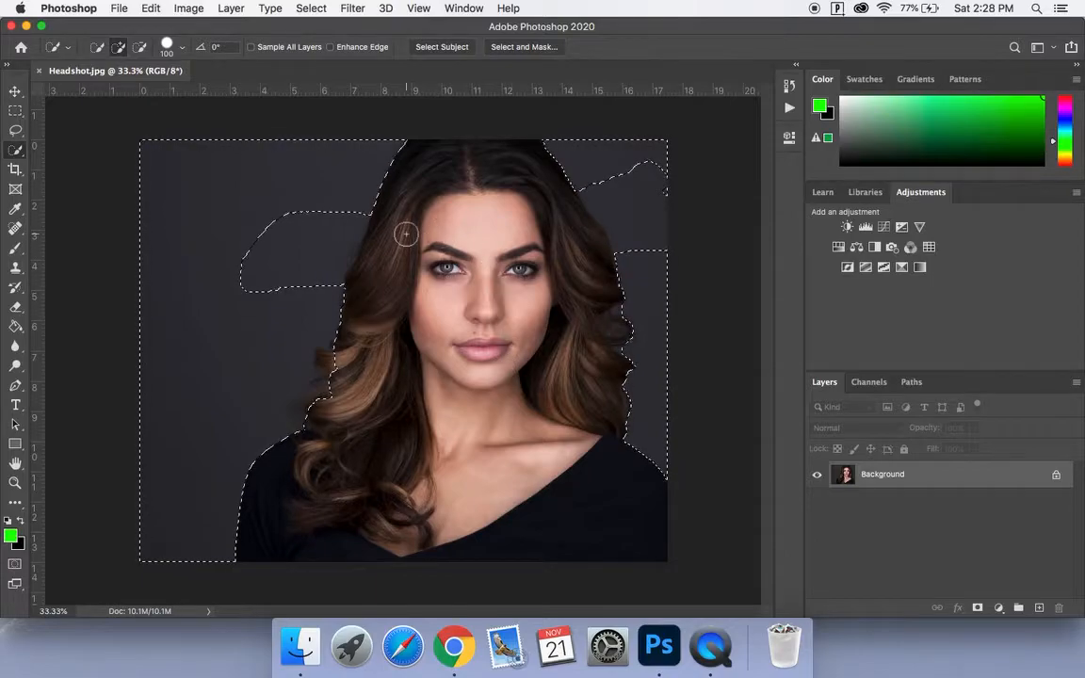
key("super+z")
key("super+z")
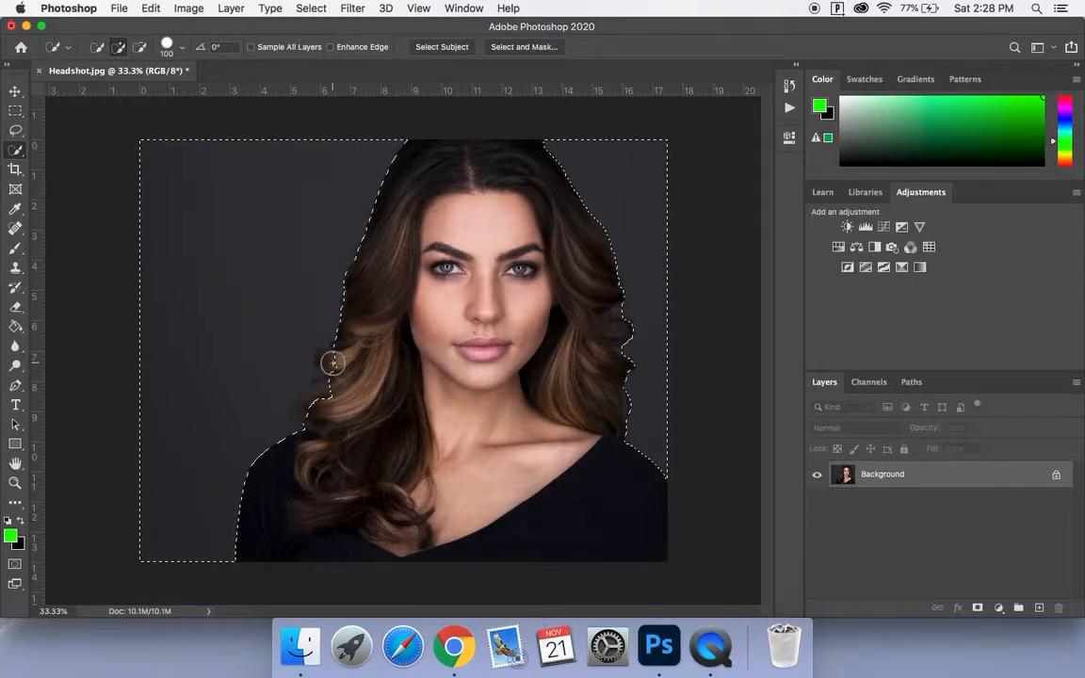
- Subtract the protruding hair curls from the backdrop selection, and invert the selection to the woman and back
key("alt")
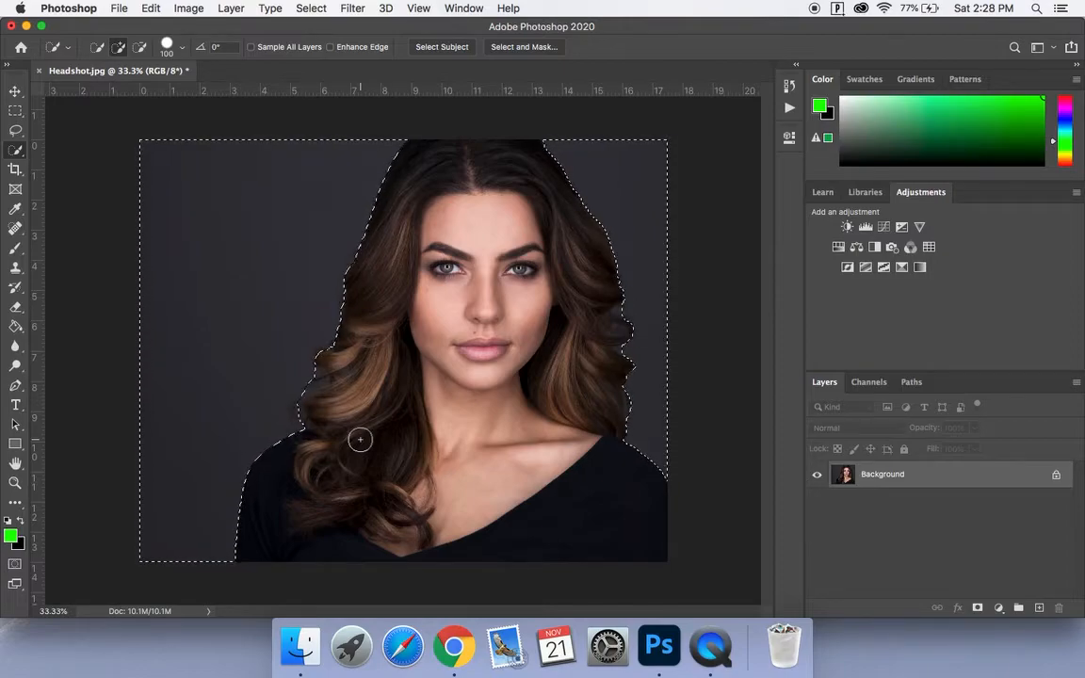
key("super+shift+i")
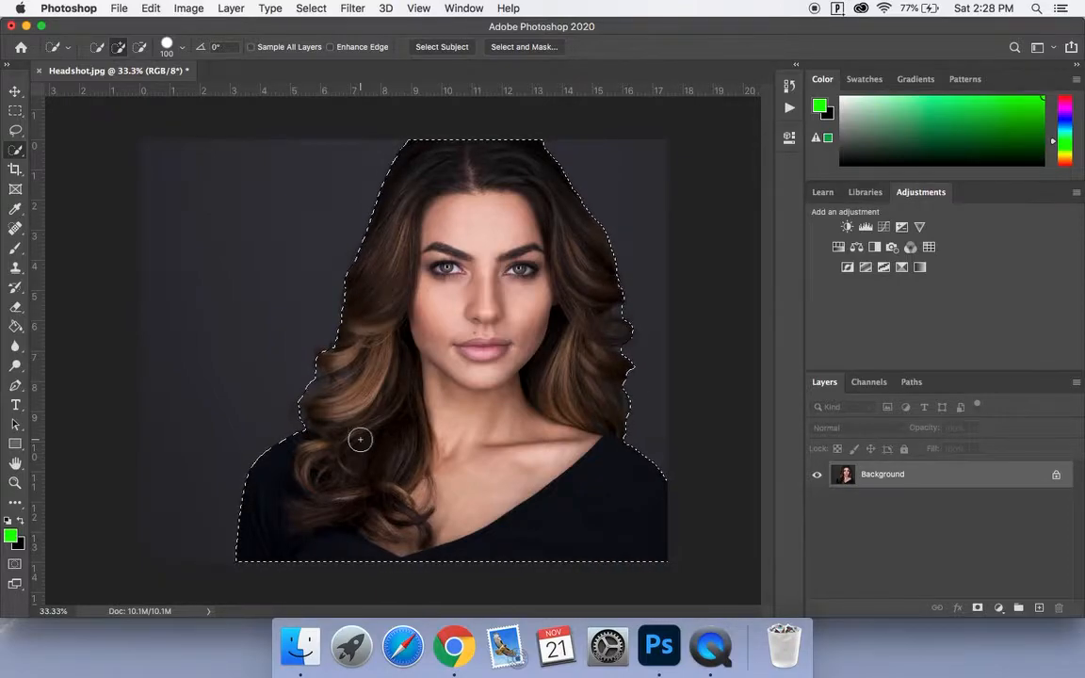
key("super+shift+i")
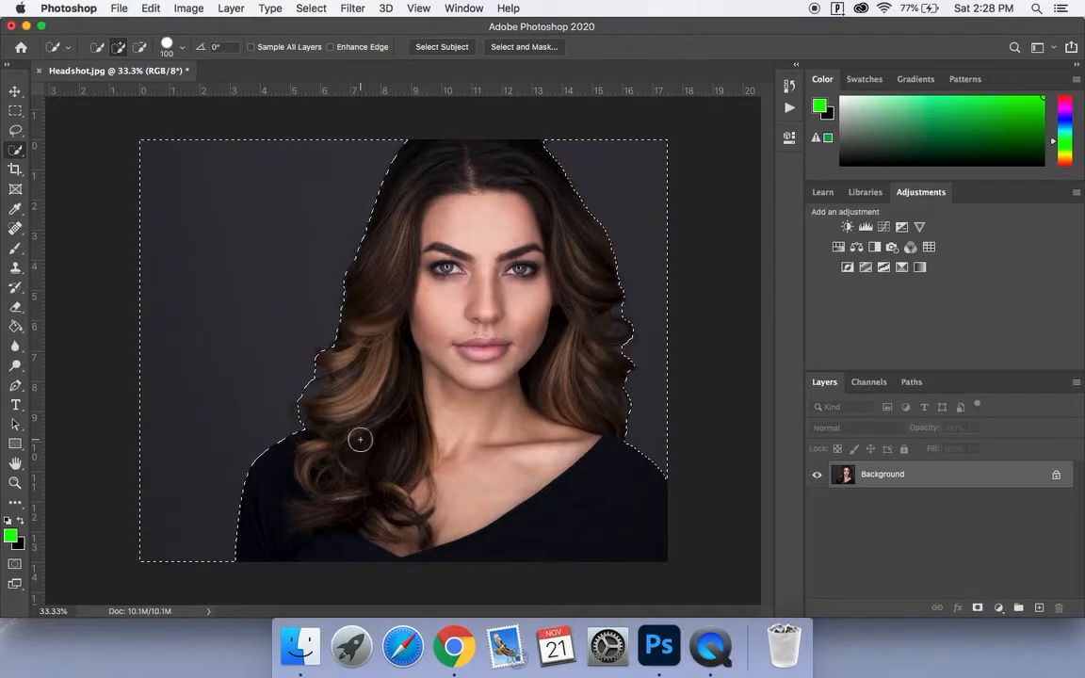
- Clear the backdrop selection, select the woman automatically with Select Subject, and clear that selection too
key("super+d")
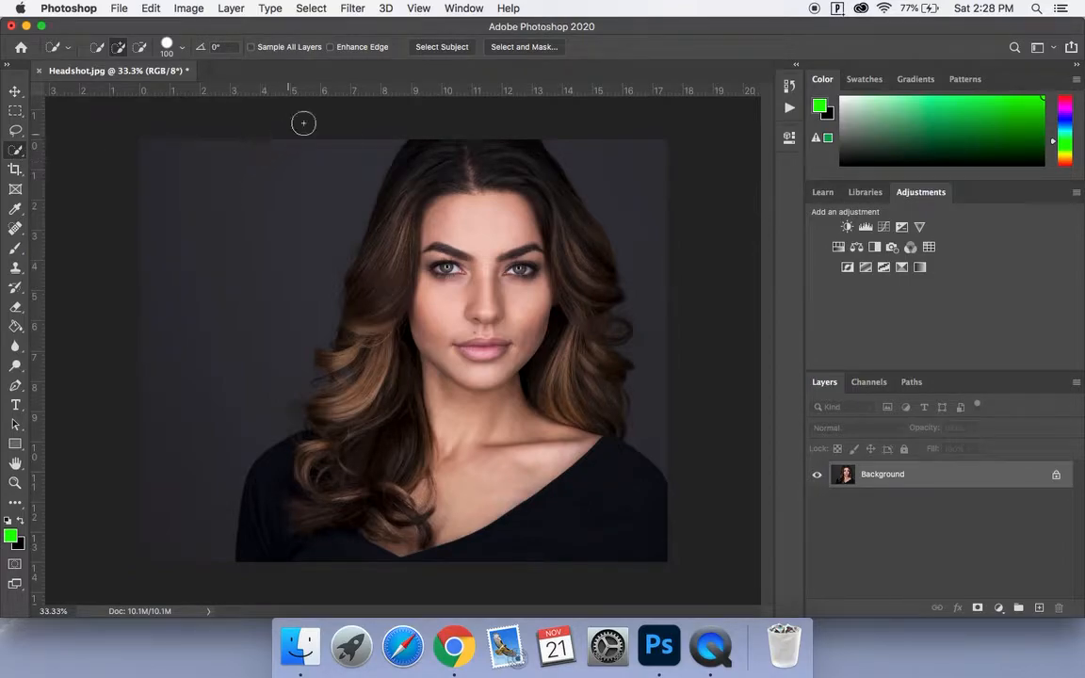
left_click(450, 52)
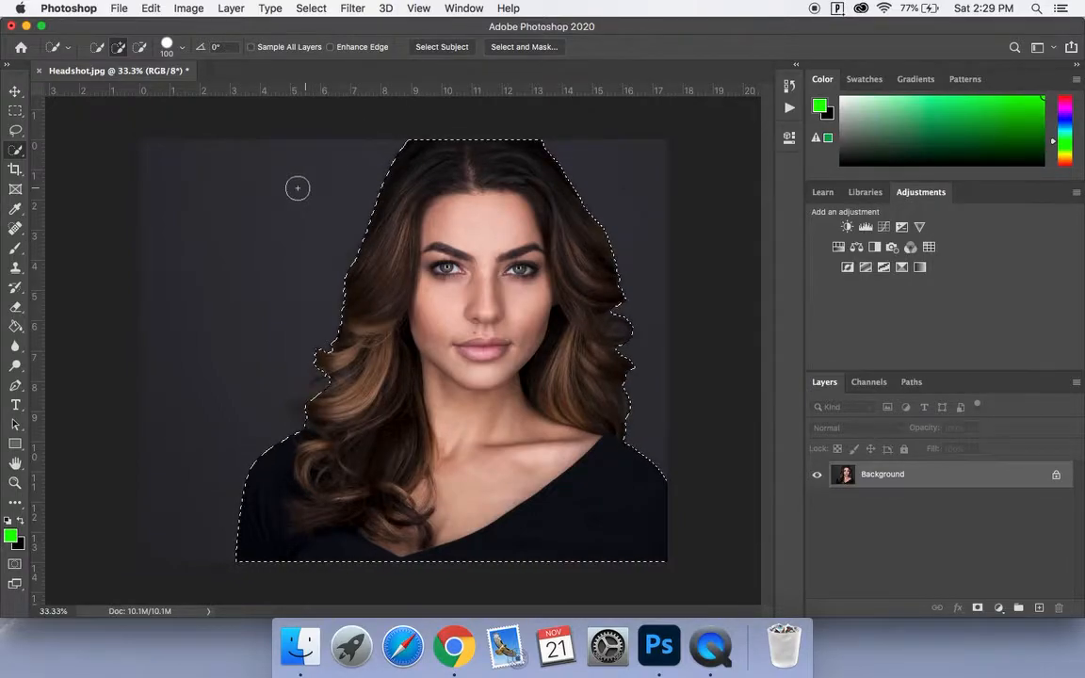
key("super+d")
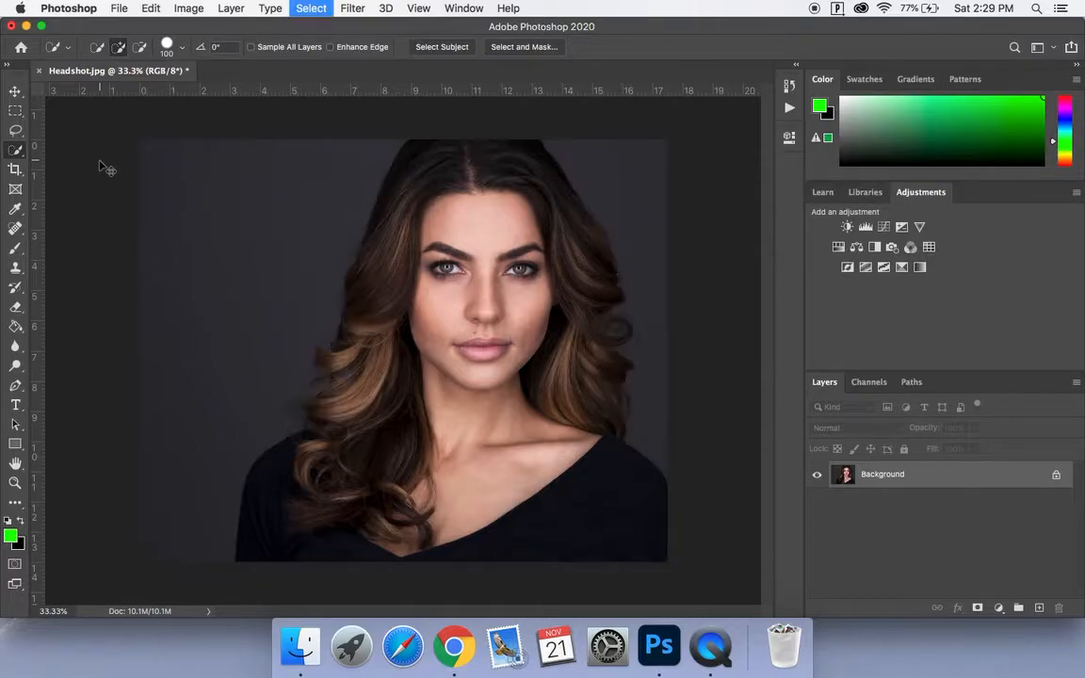
- Lasso loosely around the woman with the Object Selection tool to select her, and clear the selection
left_click(15, 153)
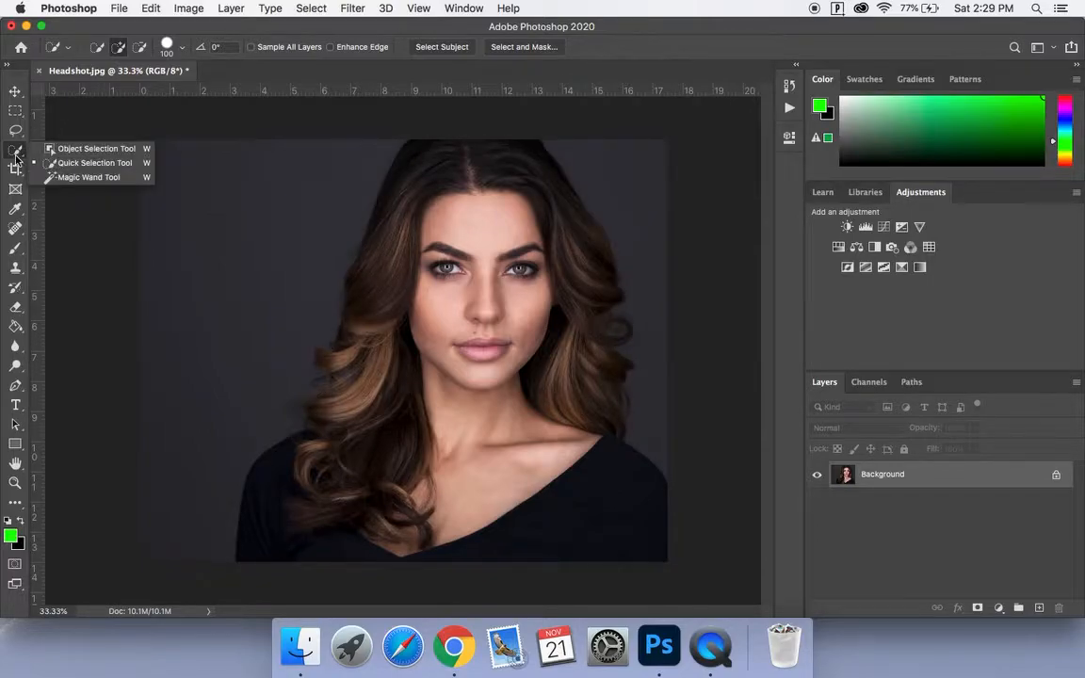
left_click(104, 150)
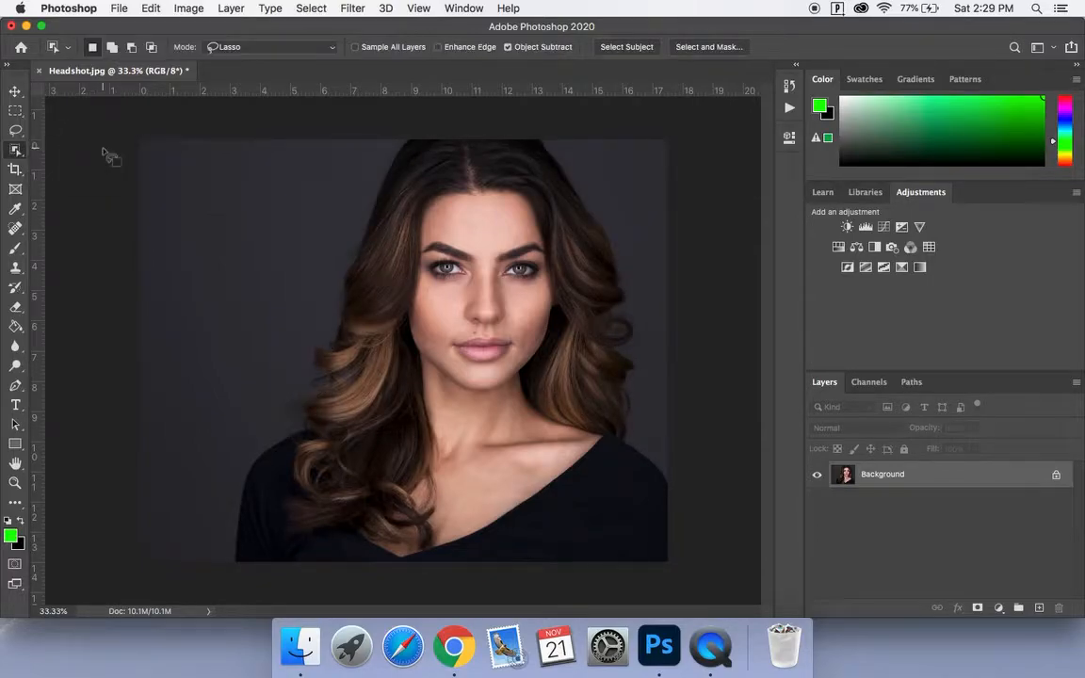
left_click(15, 149)
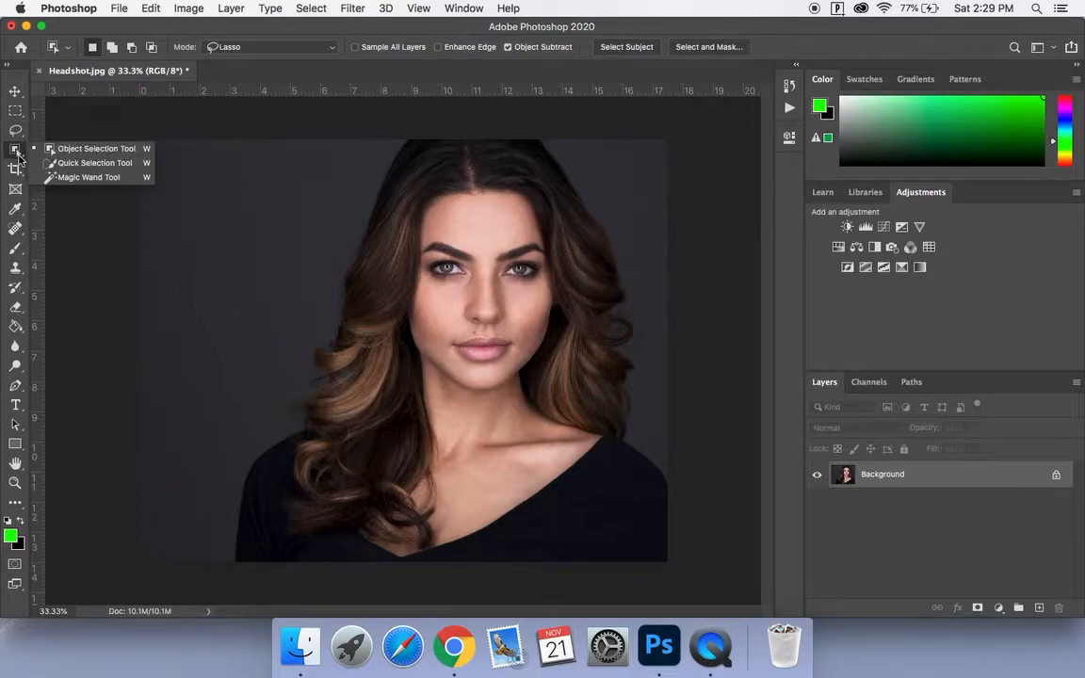
left_click(111, 155)
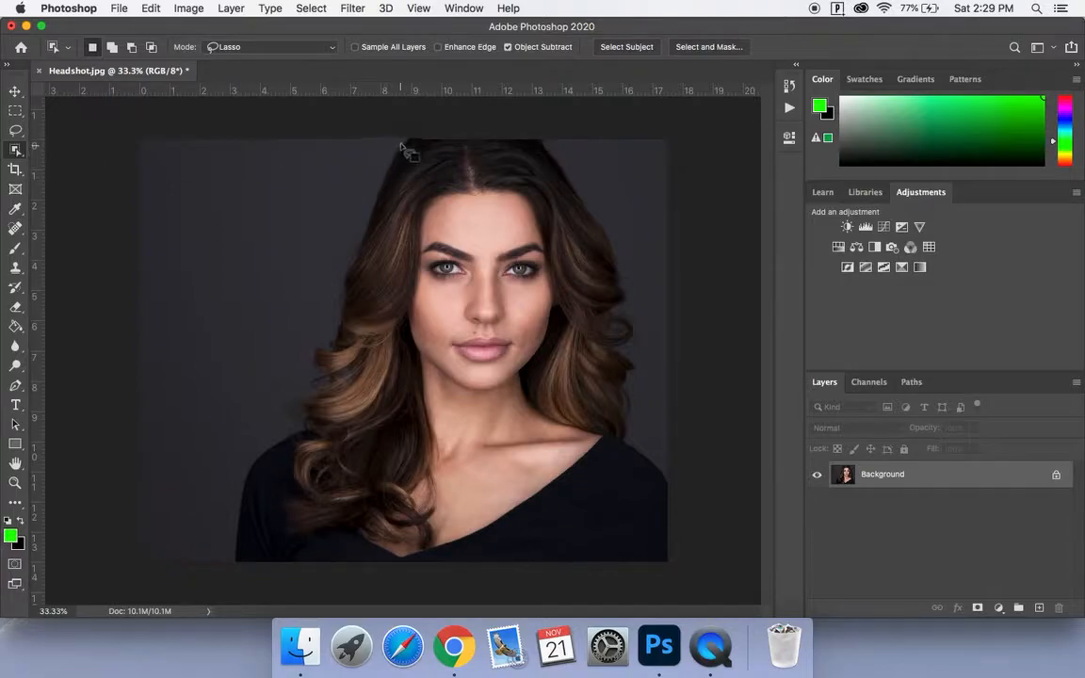
left_click_drag(402, 146, 371, 361)
key("super+z")
mouse_move(403, 149)
left_mouse_down()
mouse_move(372, 182)
mouse_move(328, 344)
mouse_move(305, 351)
mouse_move(312, 372)
mouse_move(247, 471)
mouse_move(231, 572)
mouse_move(322, 604)
mouse_move(693, 590)
mouse_move(699, 499)
mouse_move(691, 470)
mouse_move(633, 431)
mouse_move(628, 393)
mouse_move(647, 354)
mouse_move(636, 351)
mouse_move(640, 322)
mouse_move(606, 212)
mouse_move(547, 141)
mouse_move(401, 142)
left_mouse_up()
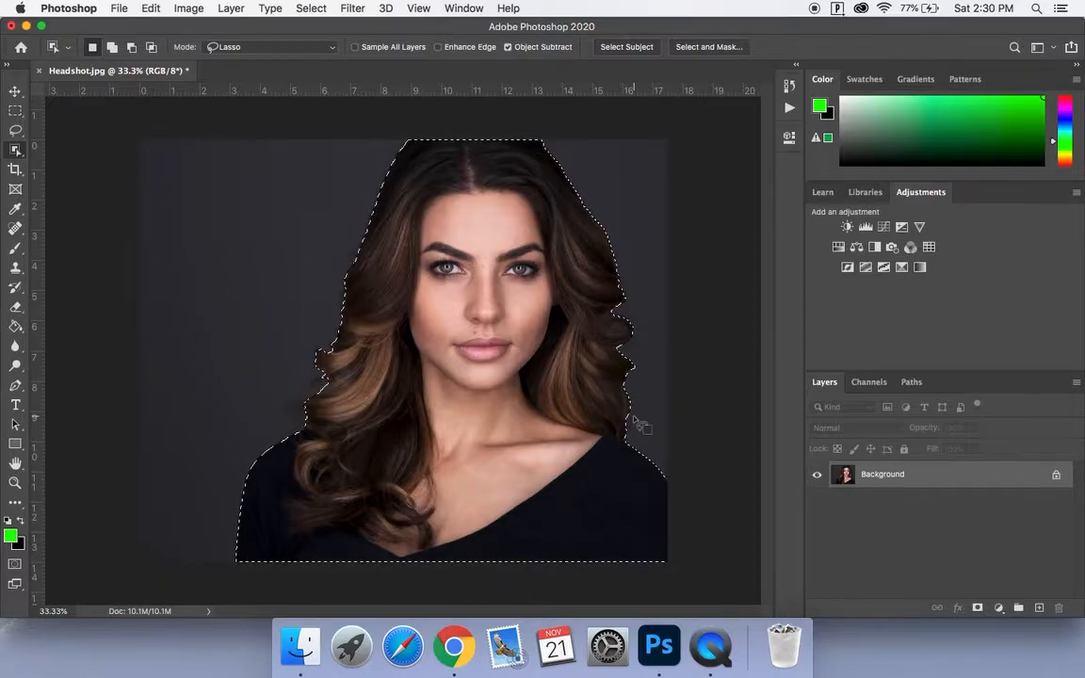
key("super+d")
- Switch to the Quick Selection tool, set its brush size to 125, and select the woman
left_click(15, 149)
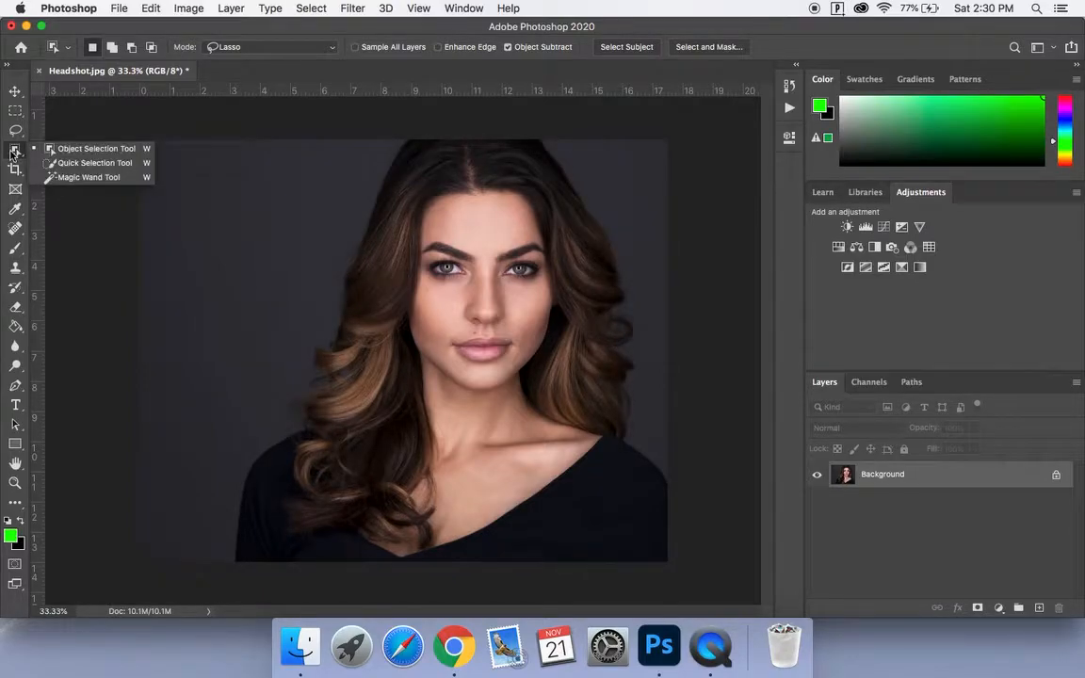
left_click(58, 149)
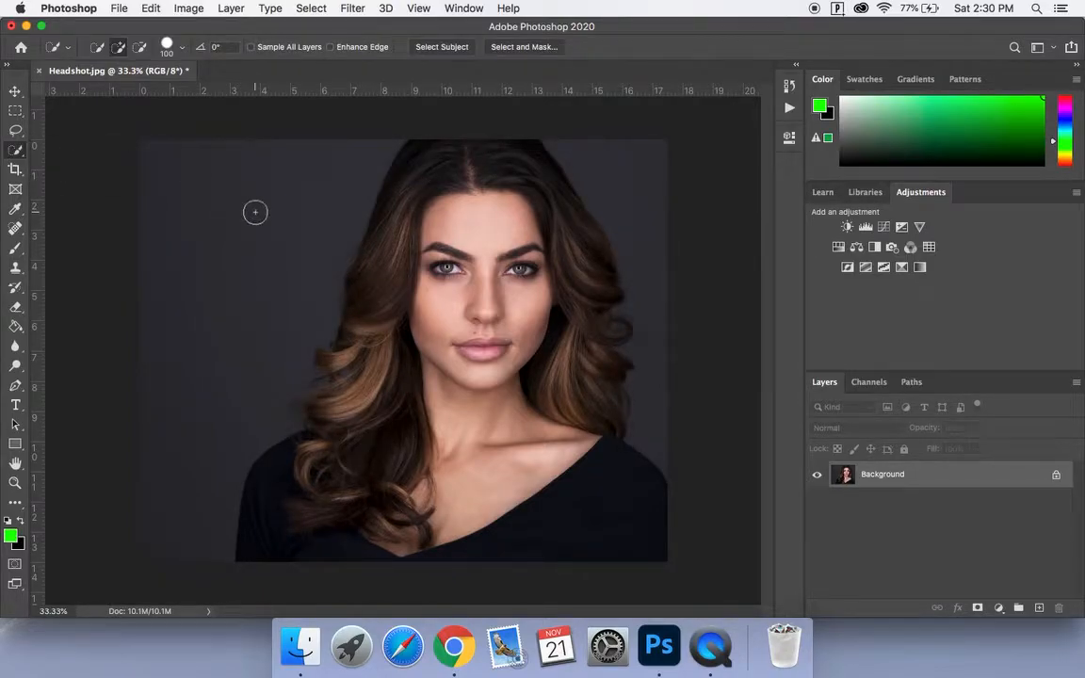
key("bracketright")
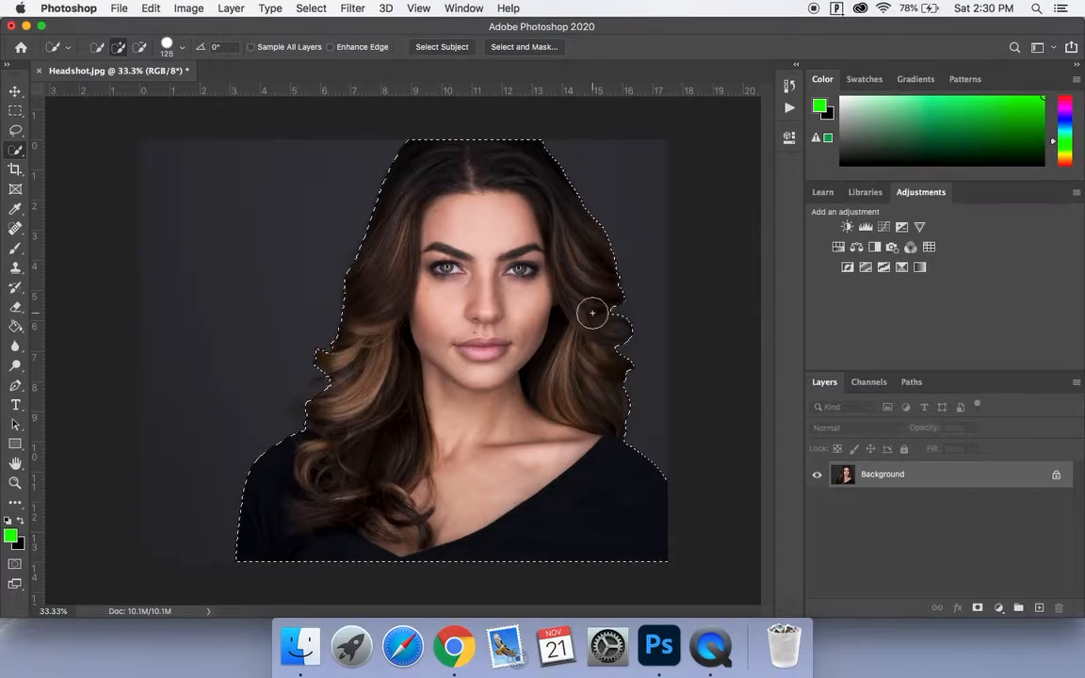
- Try copying the selected woman from the Background onto her own layer, and undo the copy and the selection
double_click(925, 478)
left_click(680, 175)
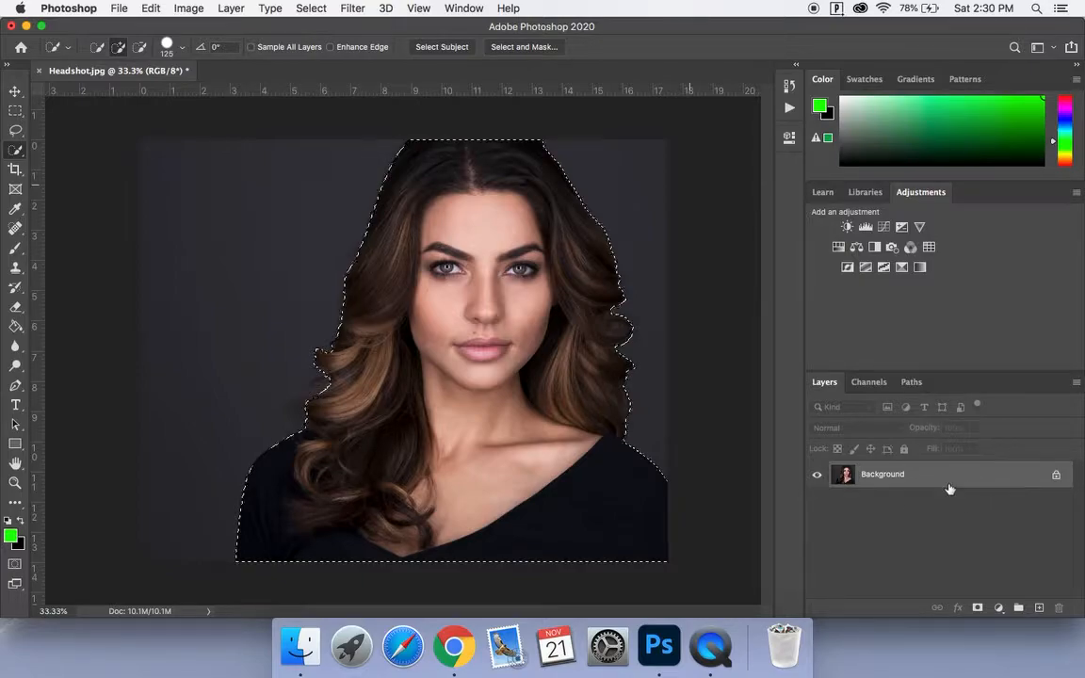
key("super+j")
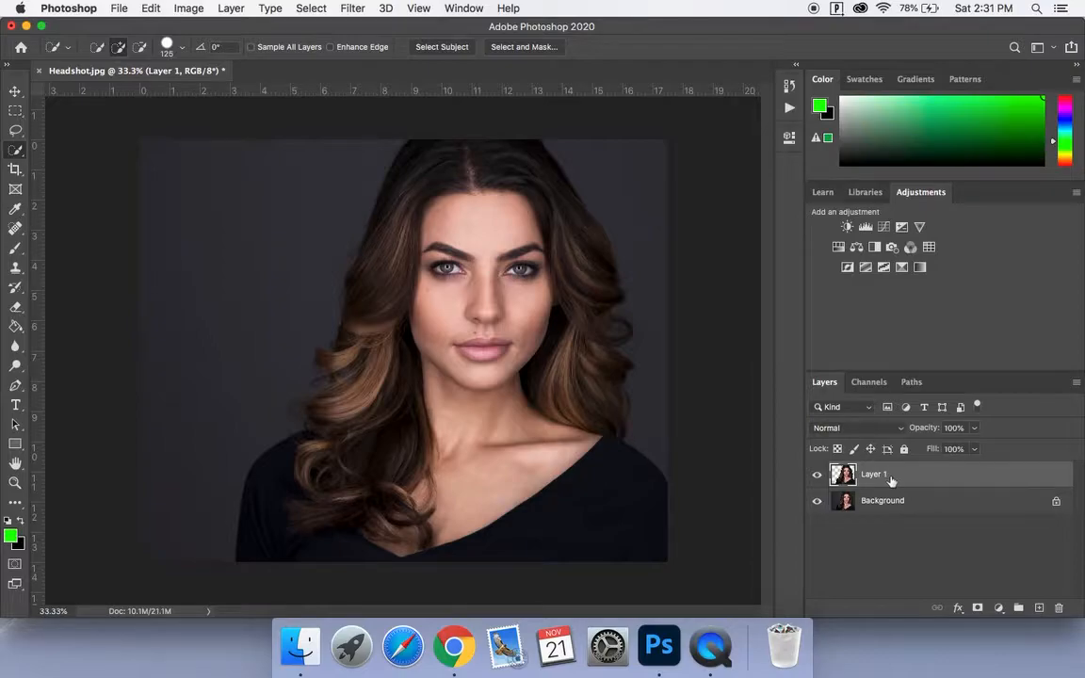
key("shift+F5")
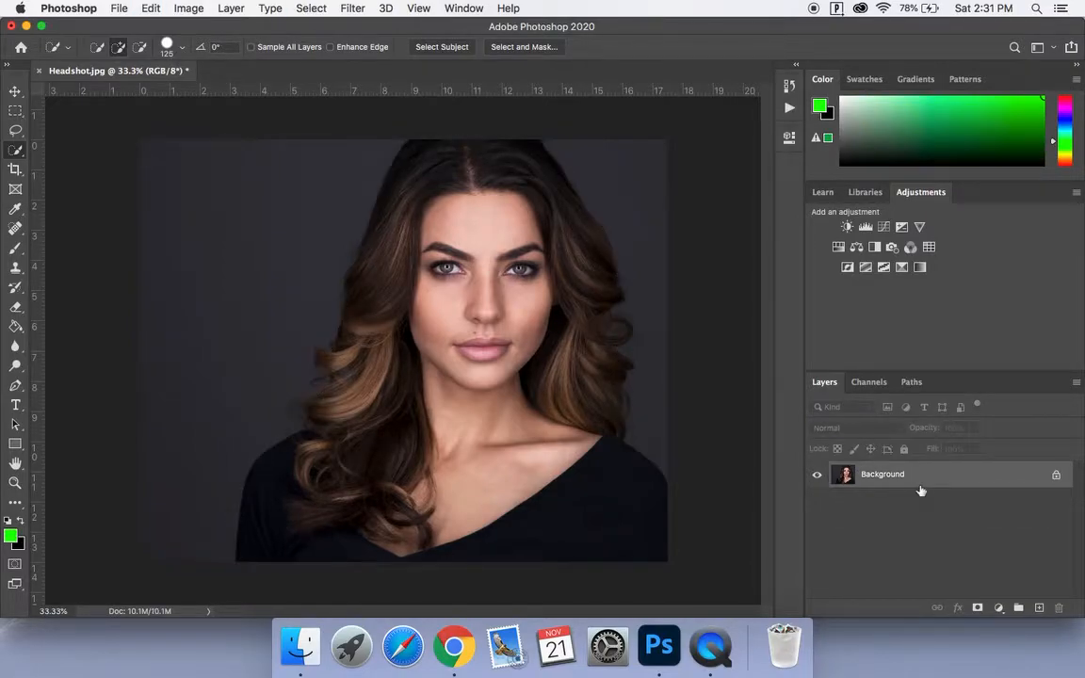
- Duplicate the whole Background layer and rename the copy Lady
key("super+j")
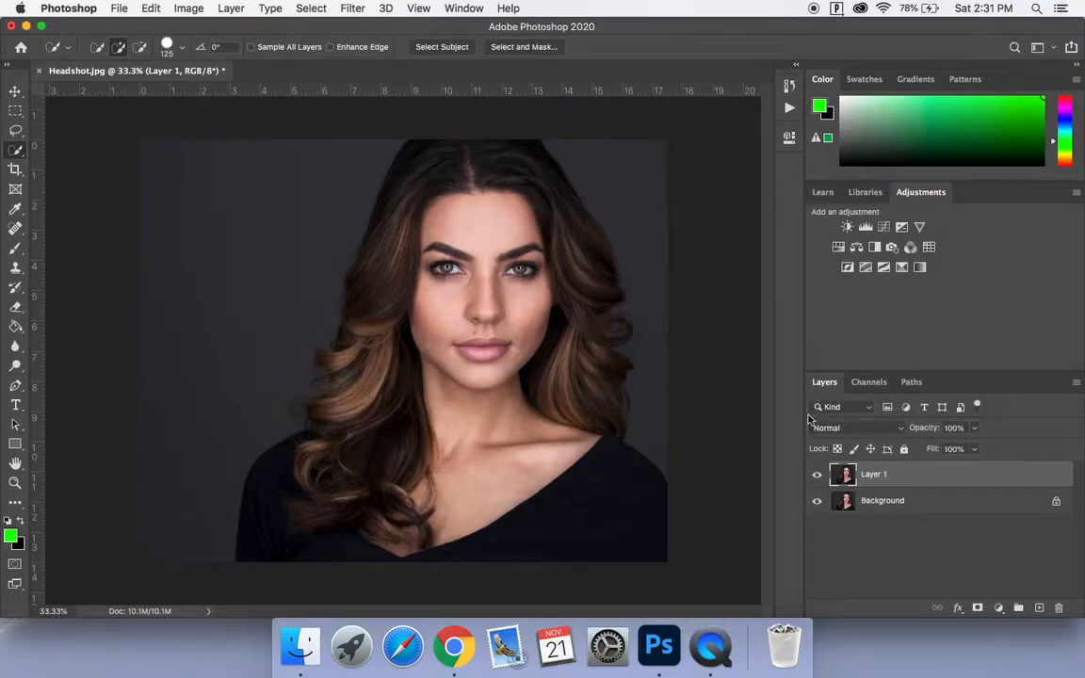
double_click(874, 474)
type("Lady")
key("Return")
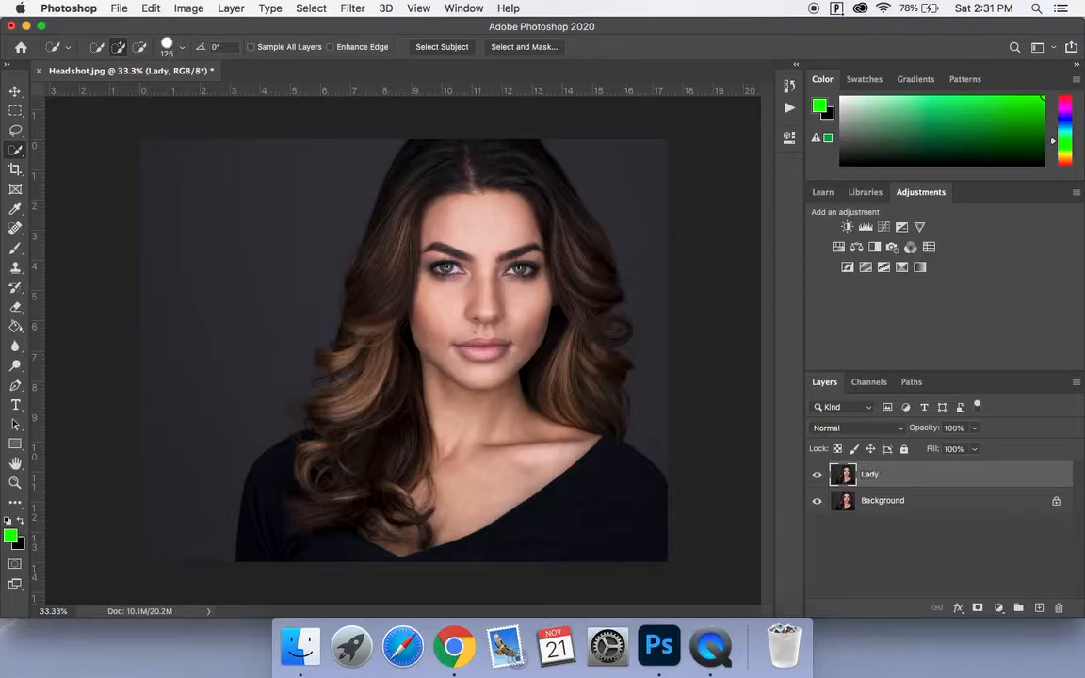
- Select the woman on the Lady layer with Select Subject and touch up the selection at the protruding hair curl
left_click(445, 49)
left_click(617, 336)
left_click(617, 319)
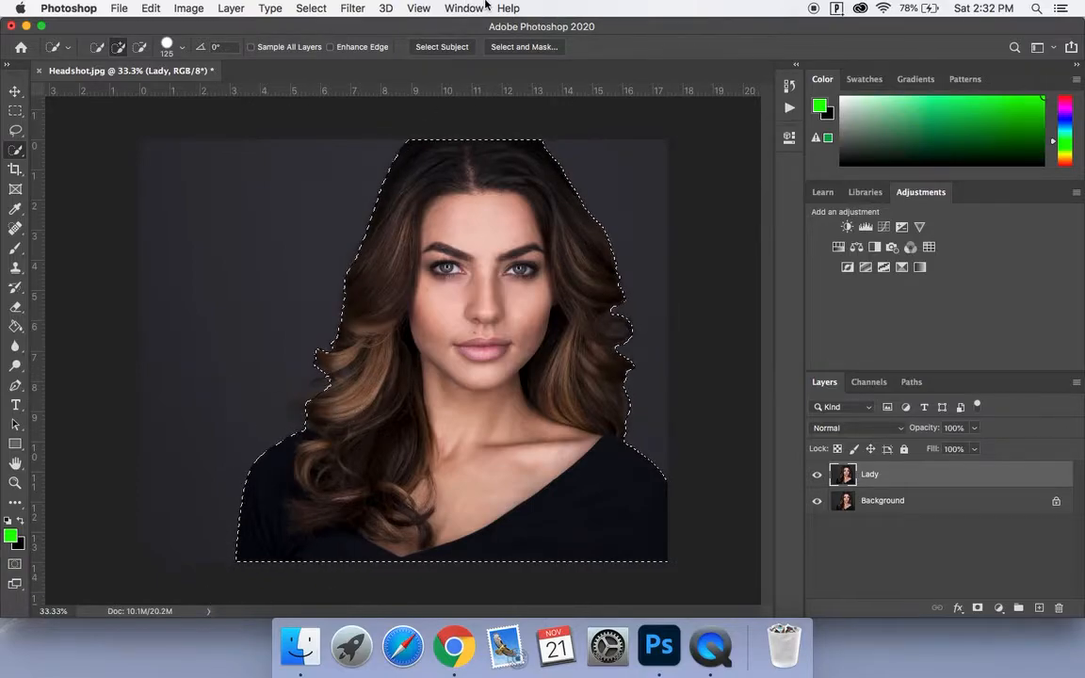
- Open the woman's selection in the Select and Mask workspace and choose the Refine Edge Brush tool
left_click(506, 46)
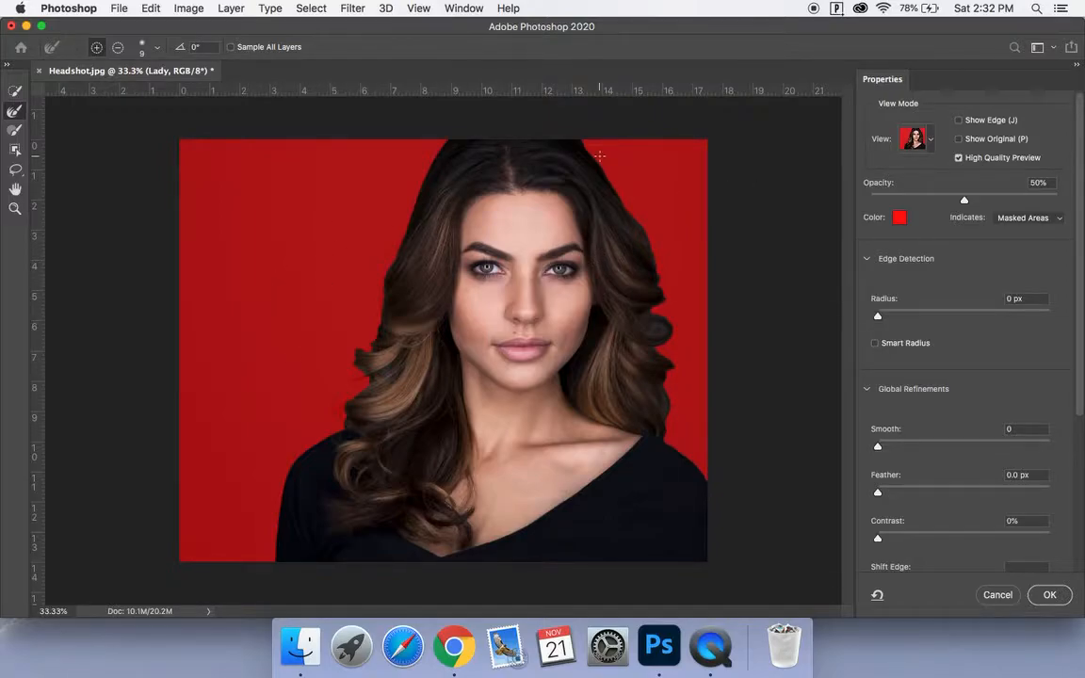
left_click(997, 596)
left_click(509, 47)
left_click(17, 114)
- Preview the cutout in each view mode from Onion Skin to On Layers, and return to Overlay
left_click(929, 138)
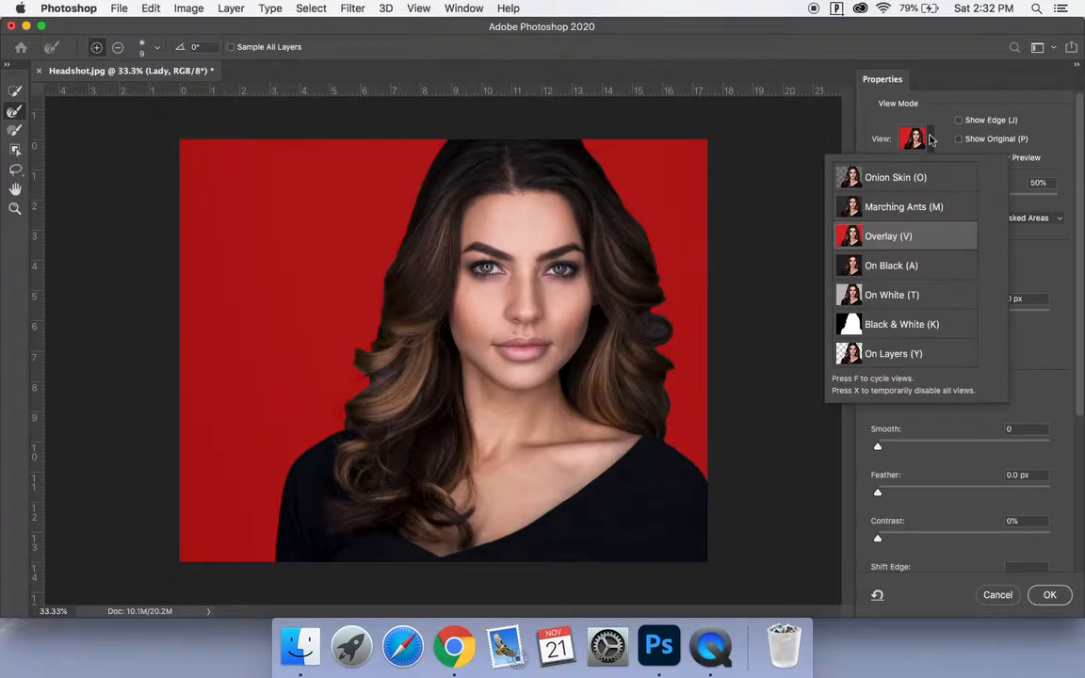
left_click(899, 179)
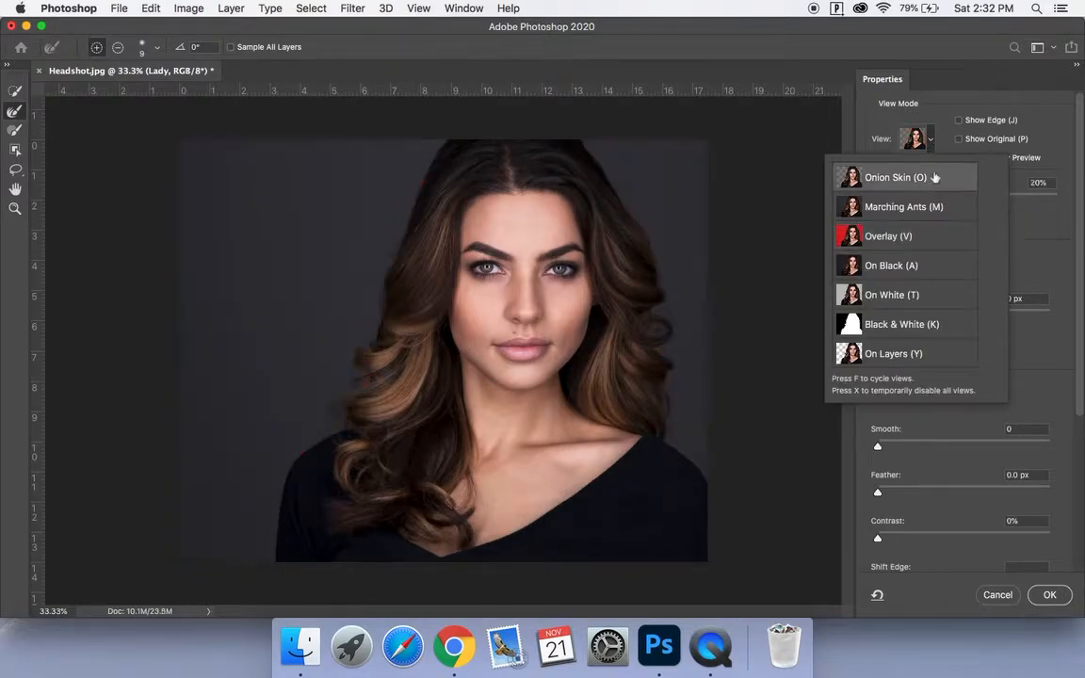
left_click(922, 209)
left_click(920, 236)
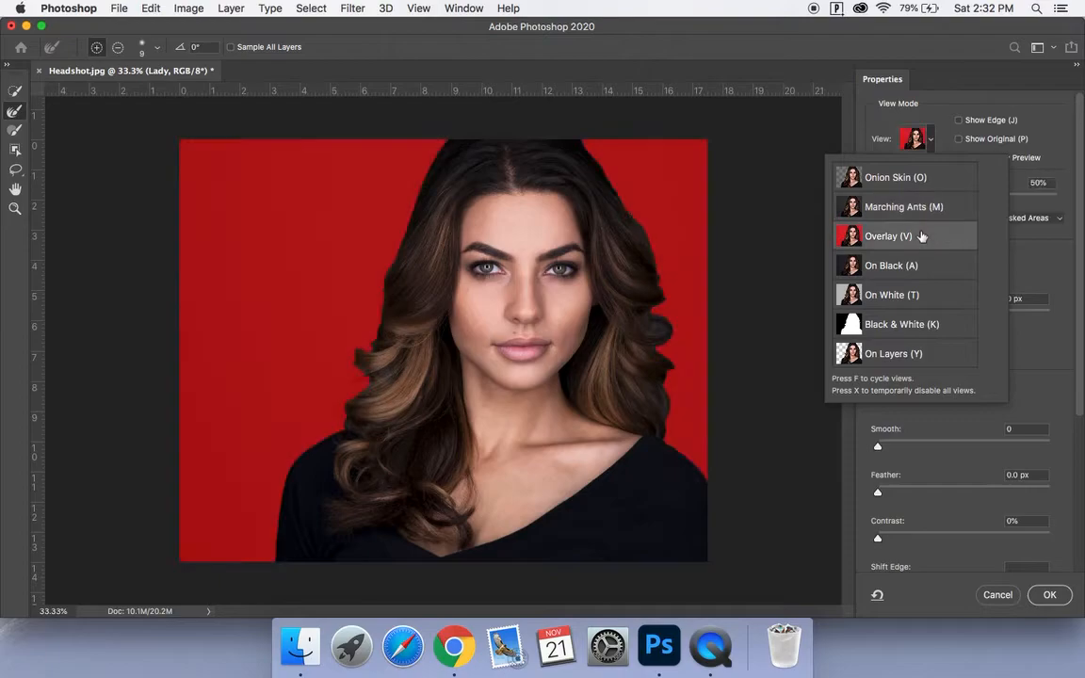
left_click(911, 268)
left_click(918, 296)
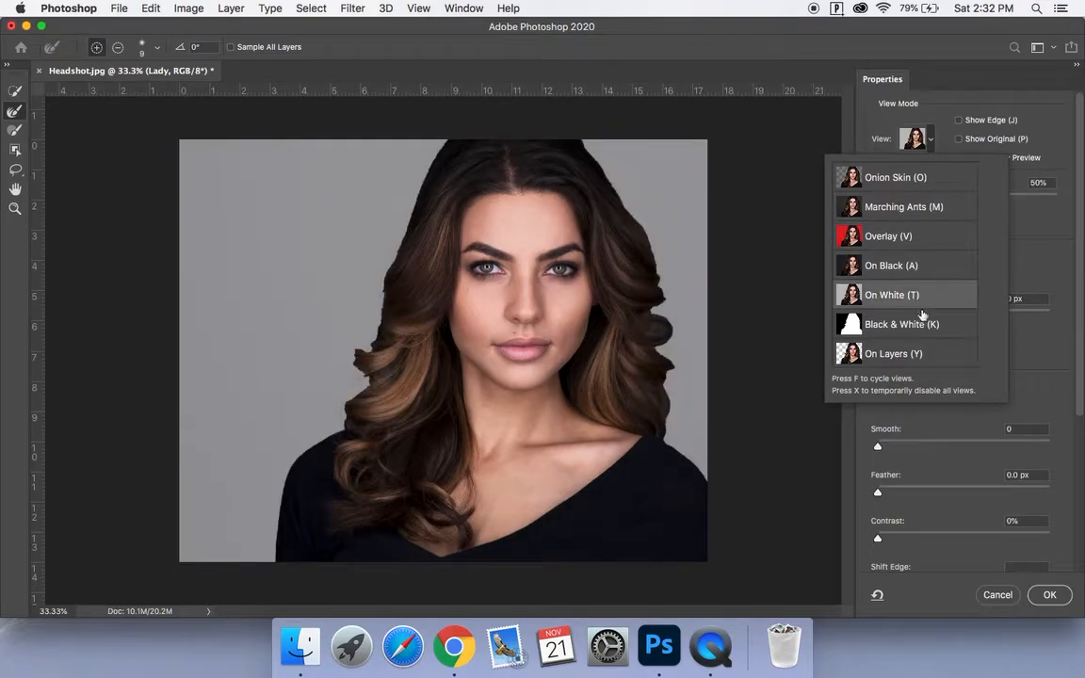
left_click(925, 325)
left_click(924, 355)
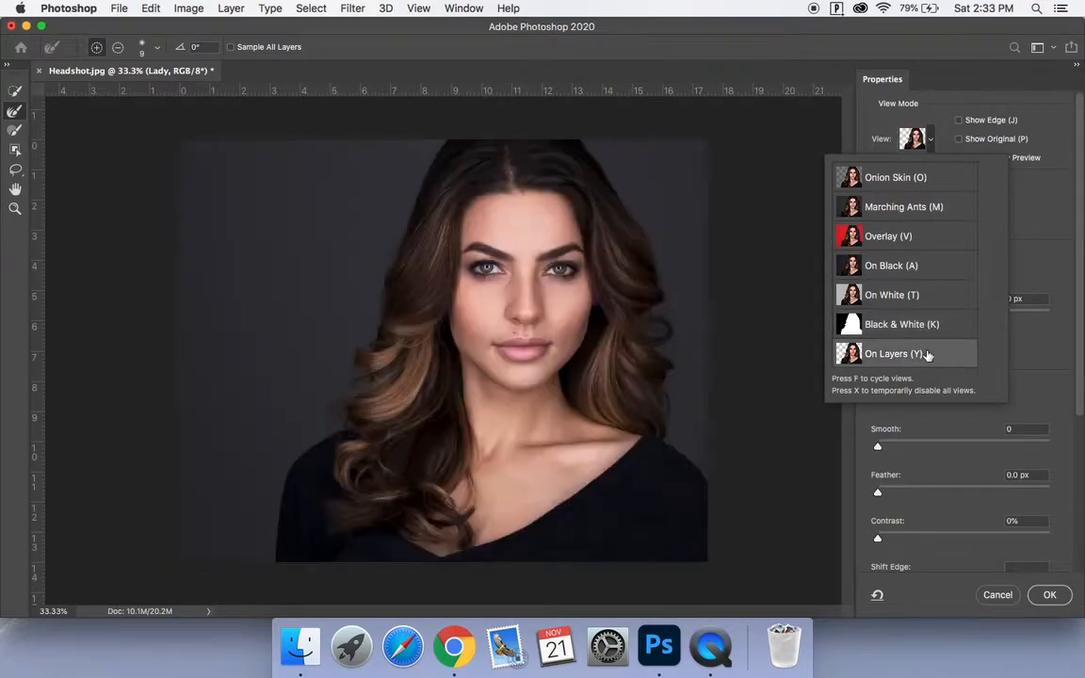
left_click(930, 325)
left_click(928, 296)
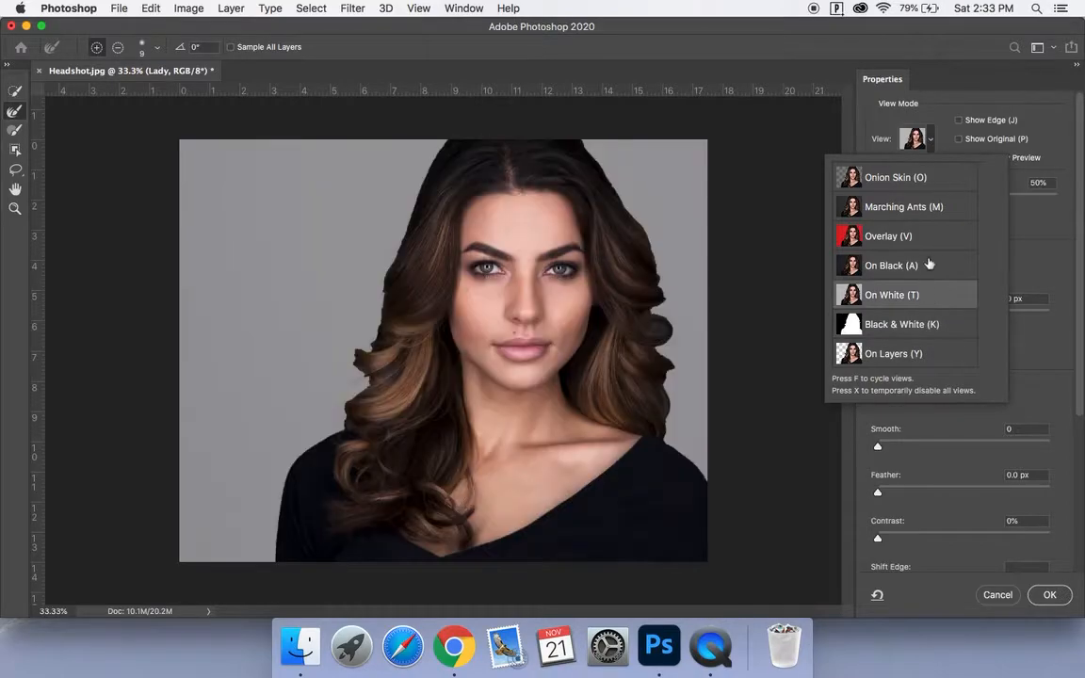
left_click(928, 267)
left_click(926, 237)
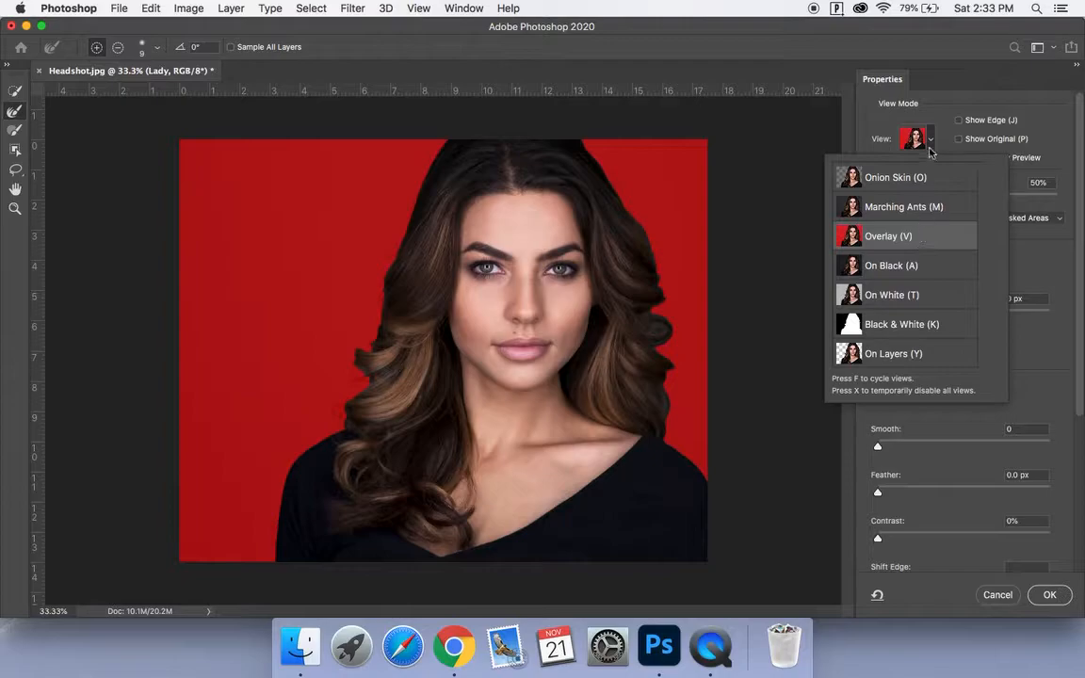
left_click(844, 89)
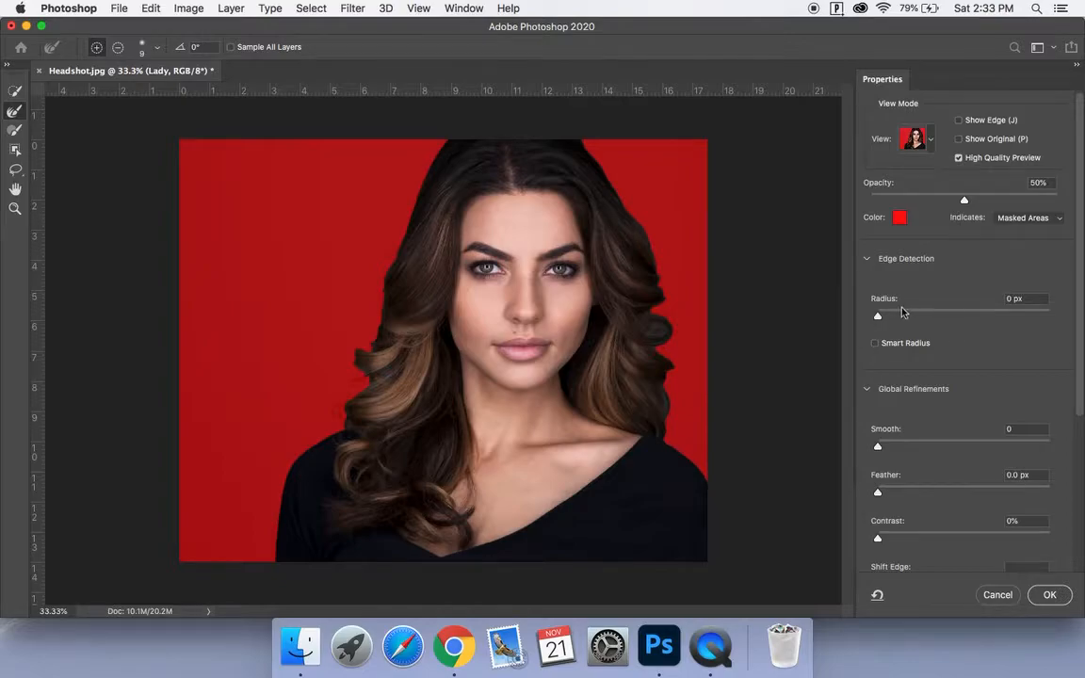
- Look through the Edge Detection, Global Refinements and Output Settings of the Select and Mask workspace
scroll(968, 308, "down", 5)
scroll(968, 309, "down", 3)
scroll(968, 309, "up", 6)
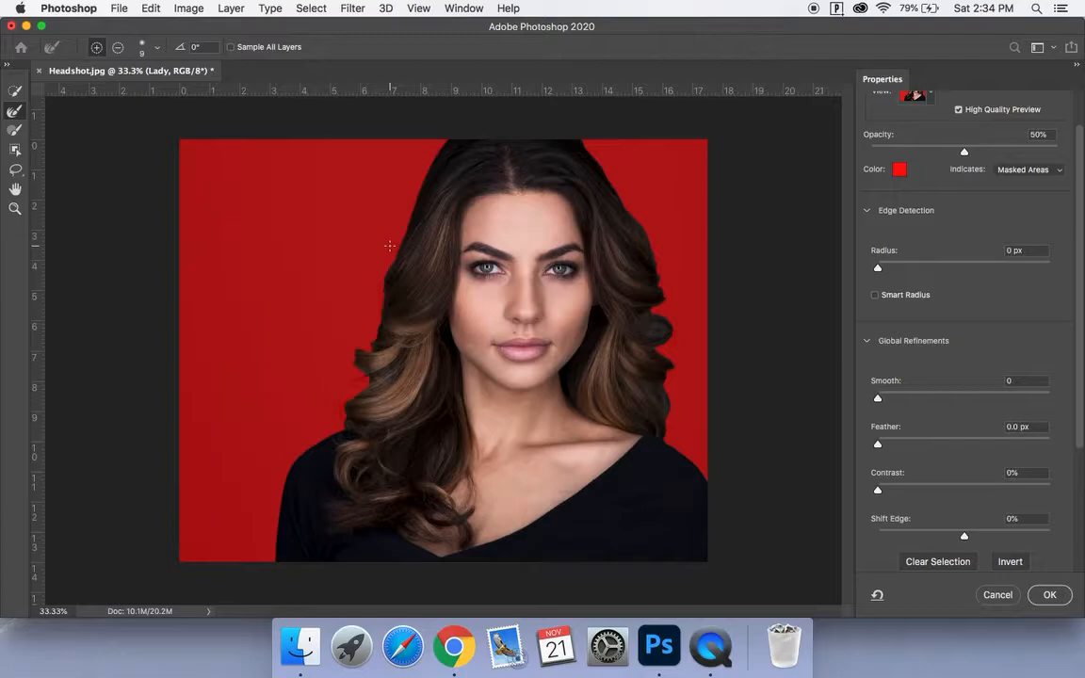
scroll(975, 273, "down", 1)
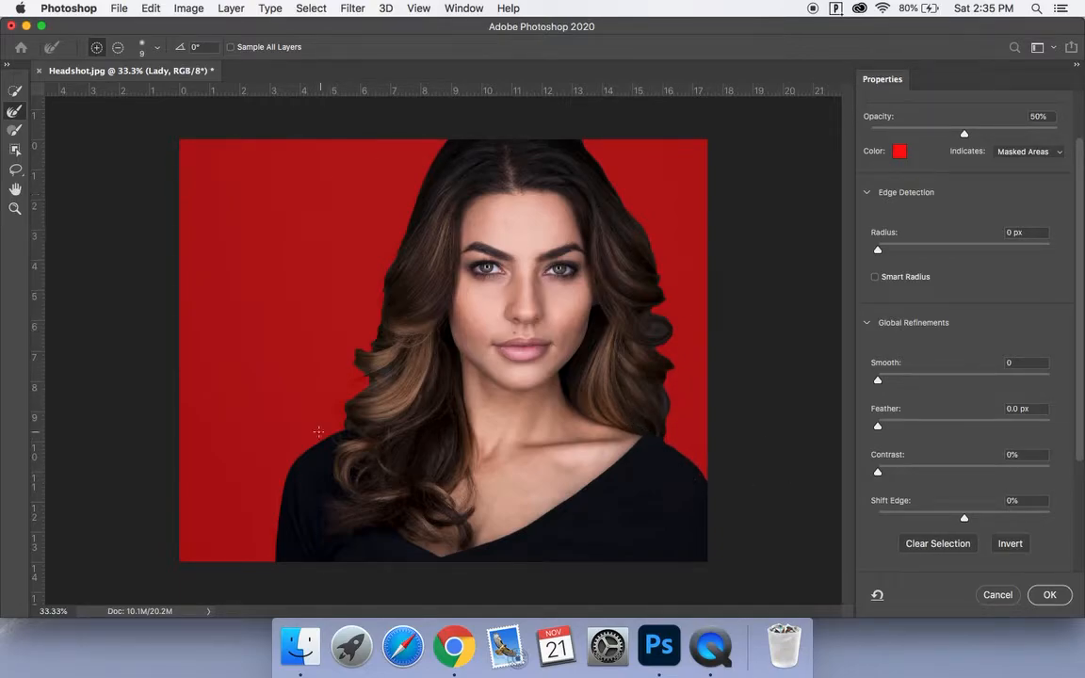
scroll(1003, 464, "down", 4)
scroll(1003, 463, "up", 5)
scroll(1003, 463, "up", 1)
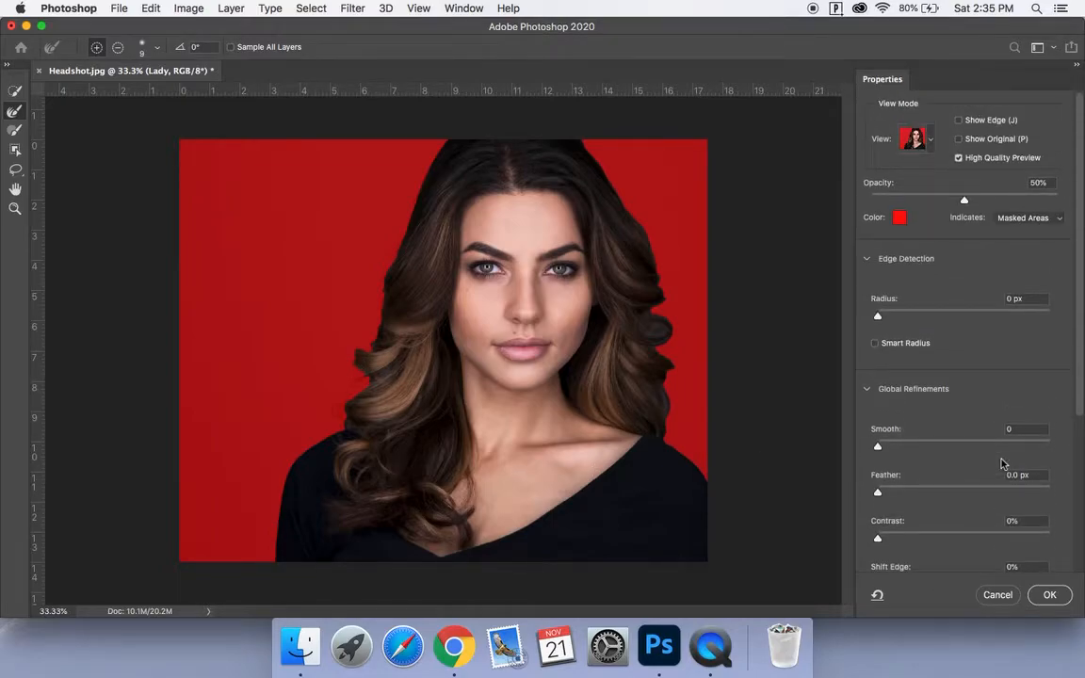
- Enable Smart Radius for the edge detection, and review the output destinations while keeping Selection
left_click(875, 345)
scroll(1004, 359, "down", 5)
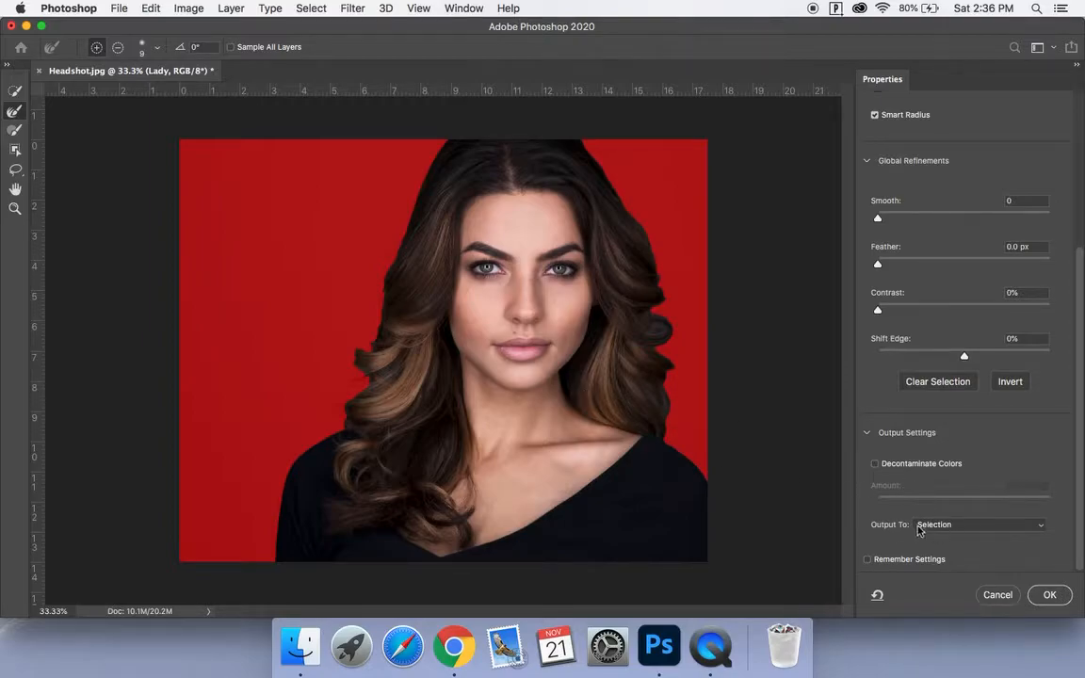
left_click(974, 533)
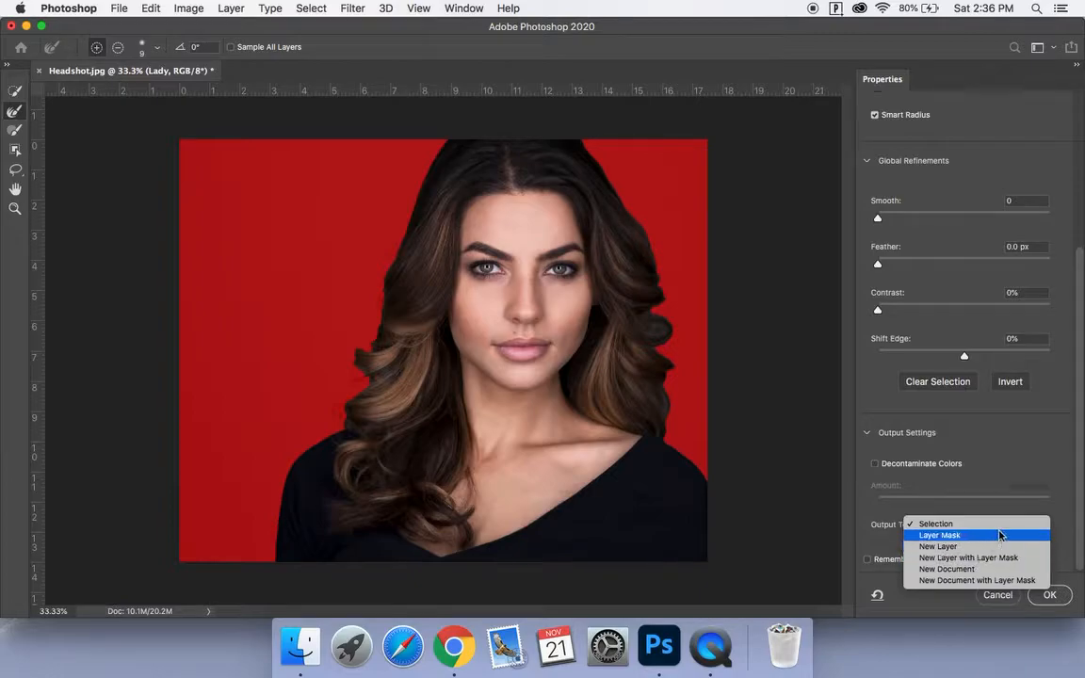
left_click(1037, 471)
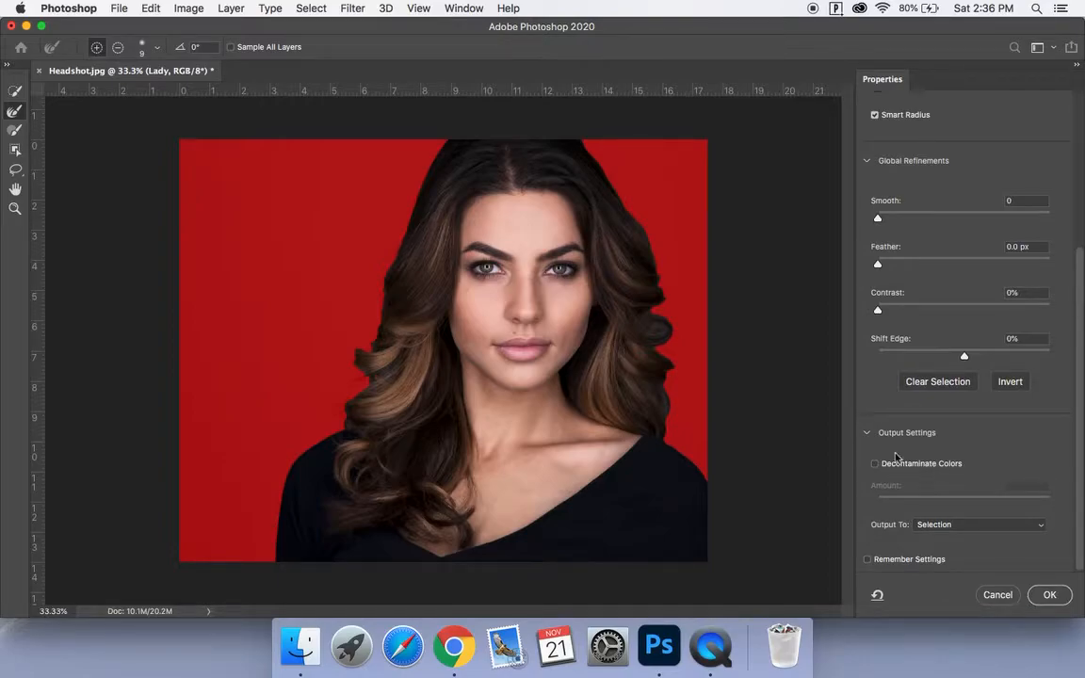
scroll(981, 455, "up", 5)
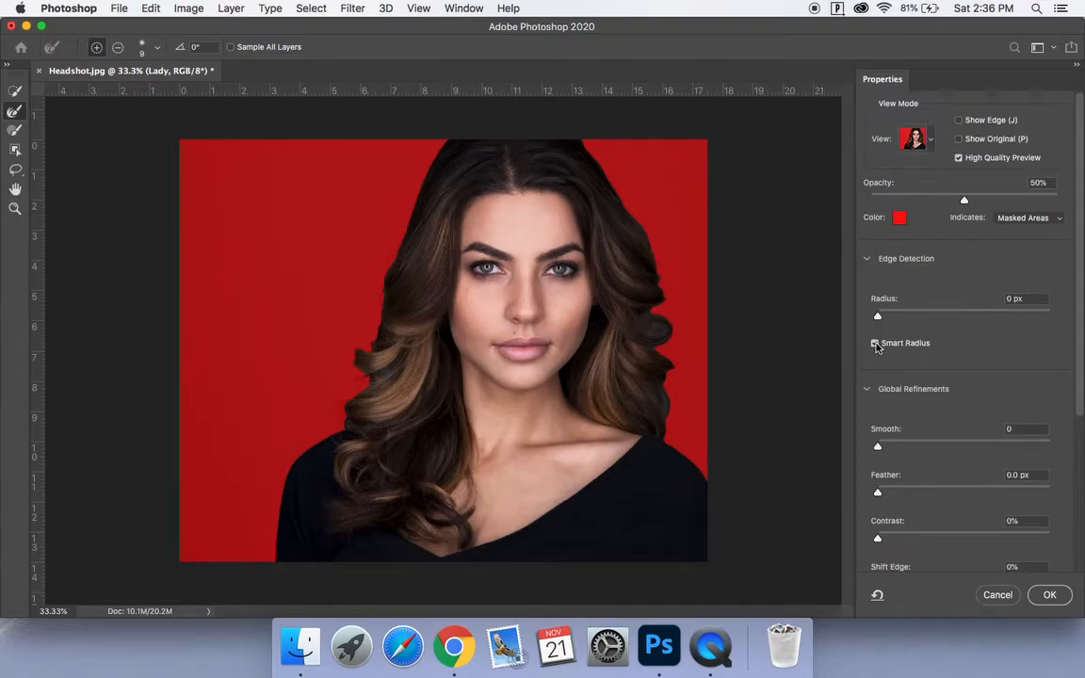
- Enlarge the Refine Edge Brush to size 20 and brush along the sleeve edge on the image's left side
key("super+plus")
key("super+plus")
key("super+plus")
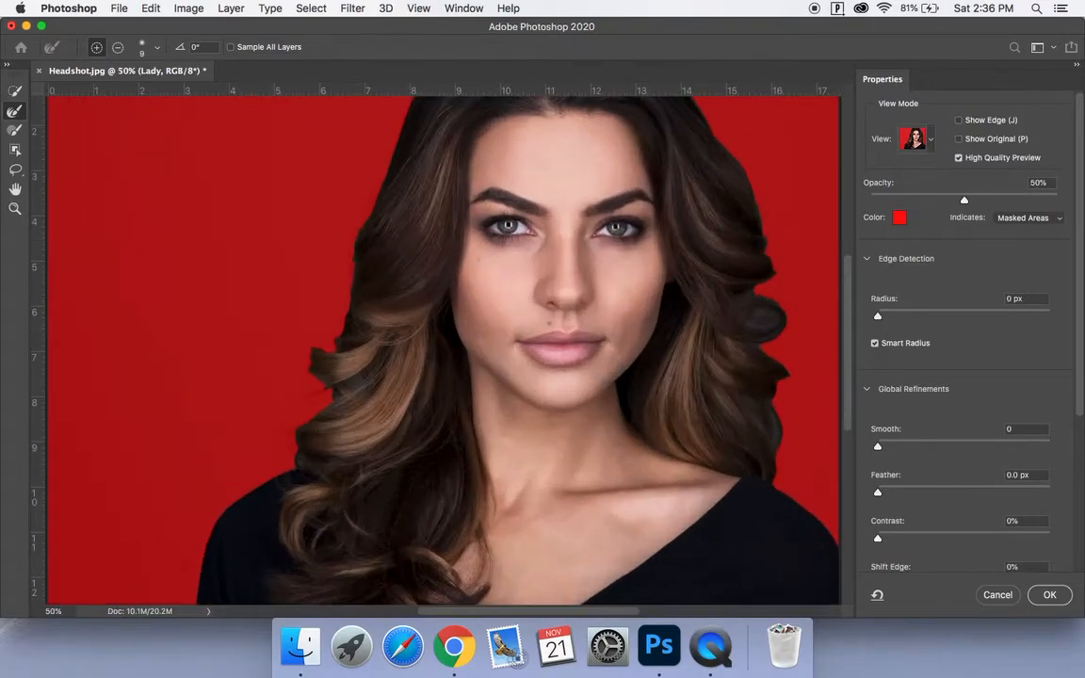
scroll(420, 494, "down", 8)
scroll(420, 493, "left", 5)
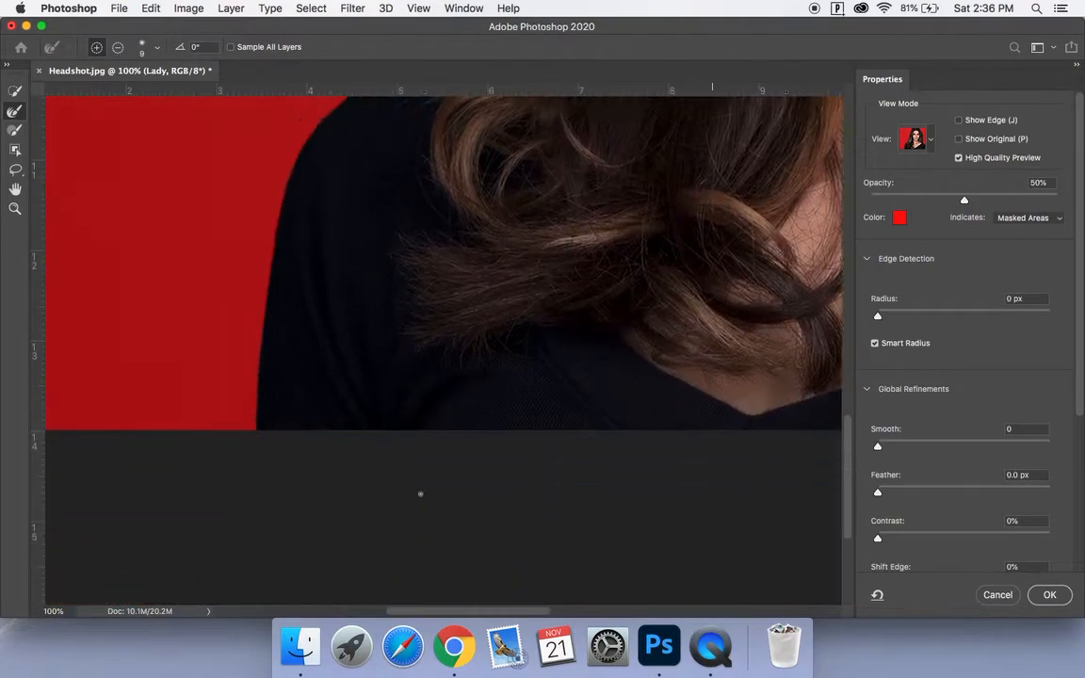
key("bracketright")
key("bracketright")
key("bracketright")
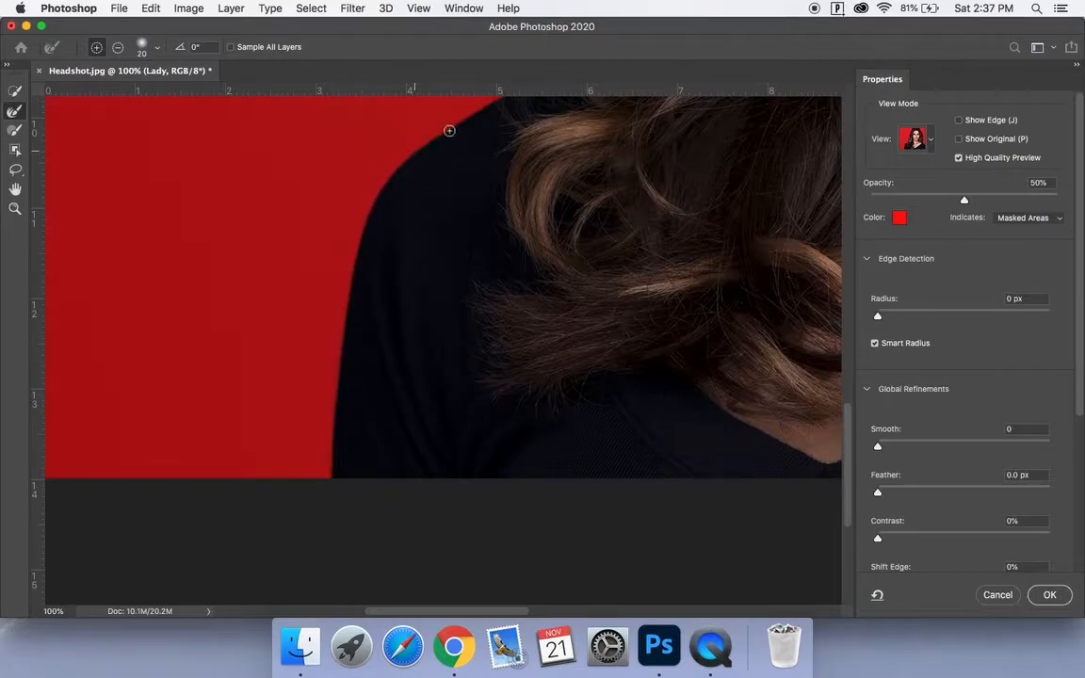
- Brush along the left shoulder edge and the loose curls just above it to refine the fine hair strands
scroll(448, 132, "up", 5)
scroll(448, 133, "right", 2)
scroll(448, 133, "up", 3)
scroll(448, 133, "right", 4)
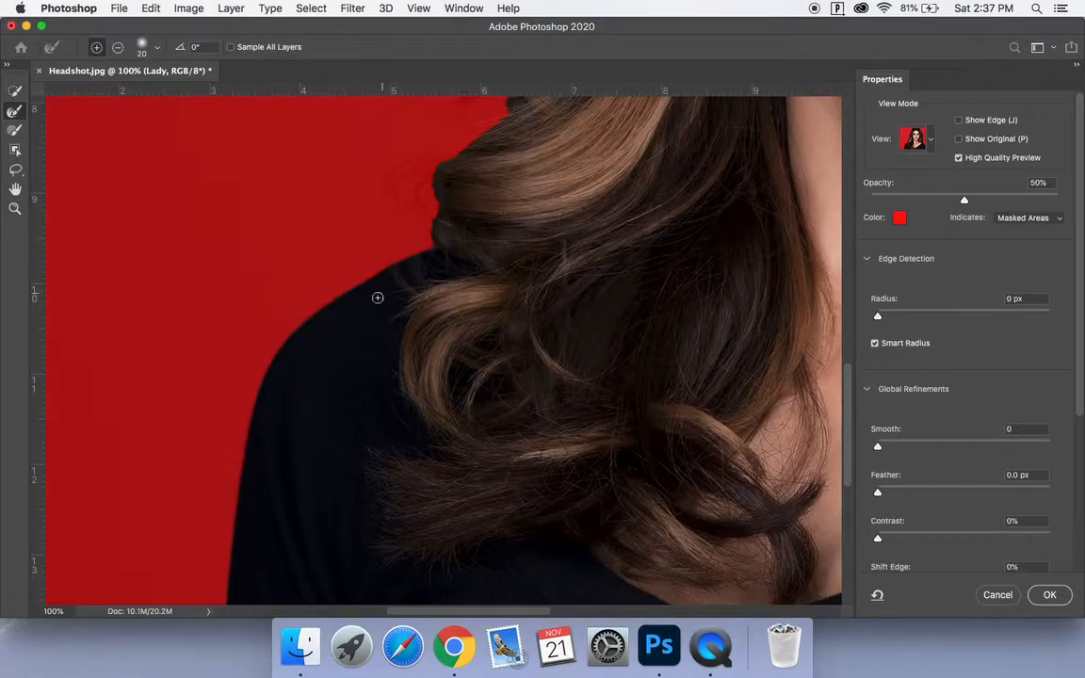
mouse_move(358, 279)
left_mouse_down()
mouse_move(429, 243)
mouse_move(398, 259)
mouse_move(428, 244)
mouse_move(394, 247)
mouse_move(412, 225)
mouse_move(404, 263)
mouse_move(430, 205)
mouse_move(434, 233)
mouse_move(427, 187)
left_mouse_up()
scroll(426, 185, "up", 5)
scroll(426, 185, "right", 2)
mouse_move(391, 345)
left_mouse_down()
mouse_move(386, 295)
mouse_move(369, 332)
mouse_move(356, 298)
mouse_move(349, 342)
mouse_move(334, 312)
mouse_move(347, 283)
mouse_move(383, 262)
mouse_move(339, 301)
mouse_move(357, 365)
mouse_move(324, 387)
mouse_move(350, 317)
mouse_move(347, 362)
mouse_move(342, 379)
mouse_move(335, 317)
mouse_move(348, 367)
mouse_move(353, 327)
left_mouse_up()
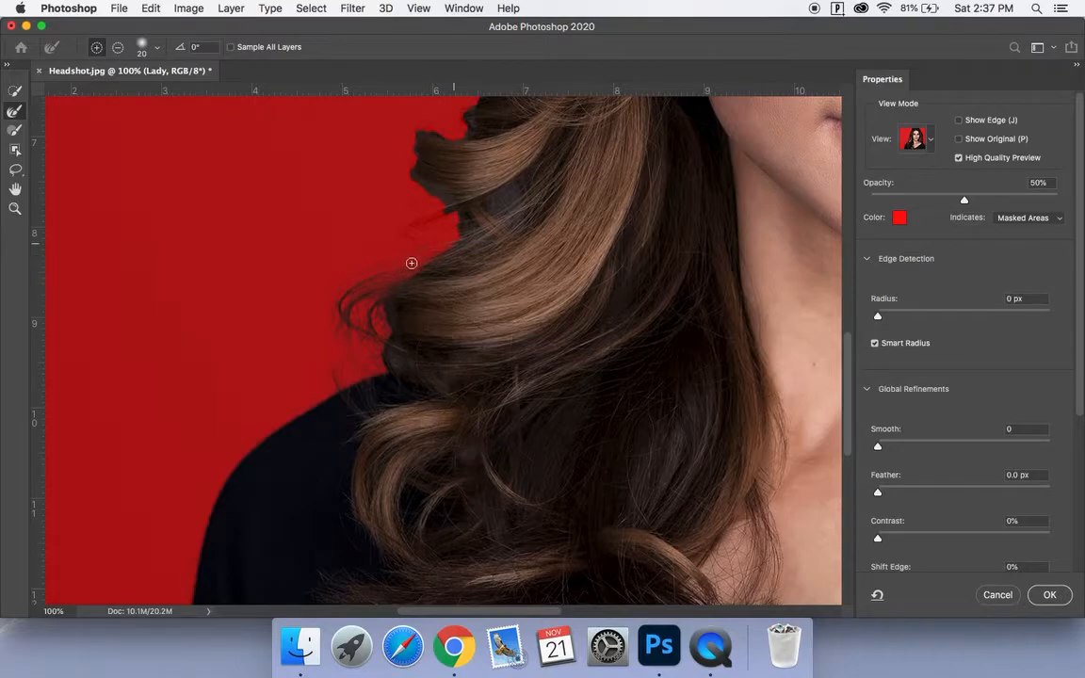
- Refine the flipped lock and thin strands at the left hair edge, level with the woman's mouth
scroll(412, 263, "up", 3)
scroll(411, 263, "right", 3)
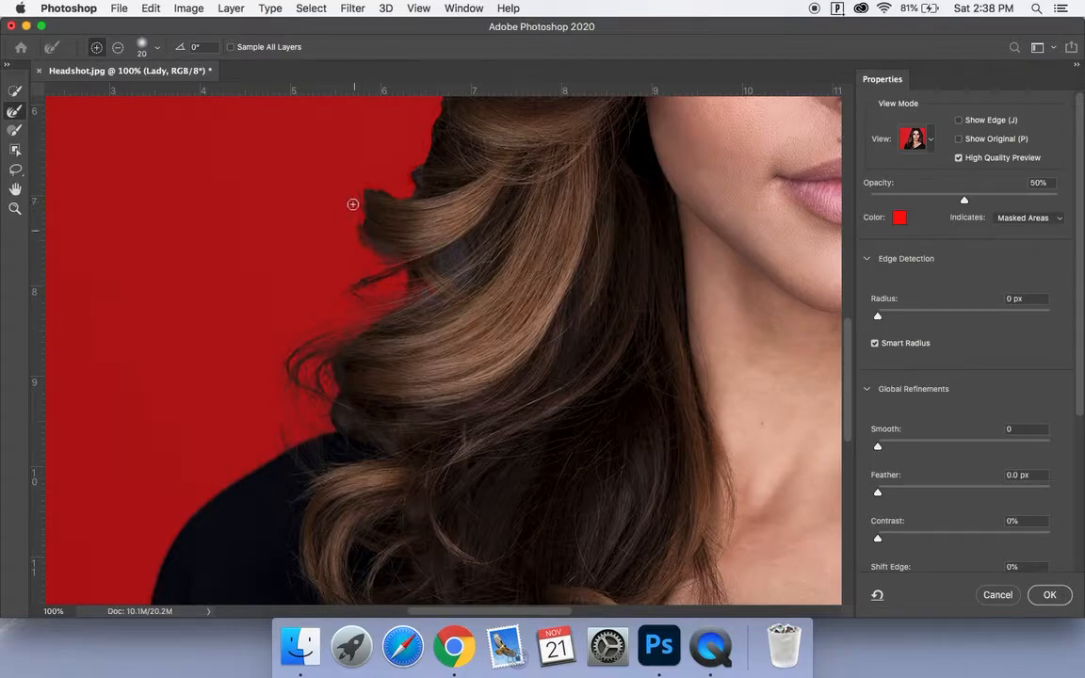
scroll(363, 193, "right", 2)
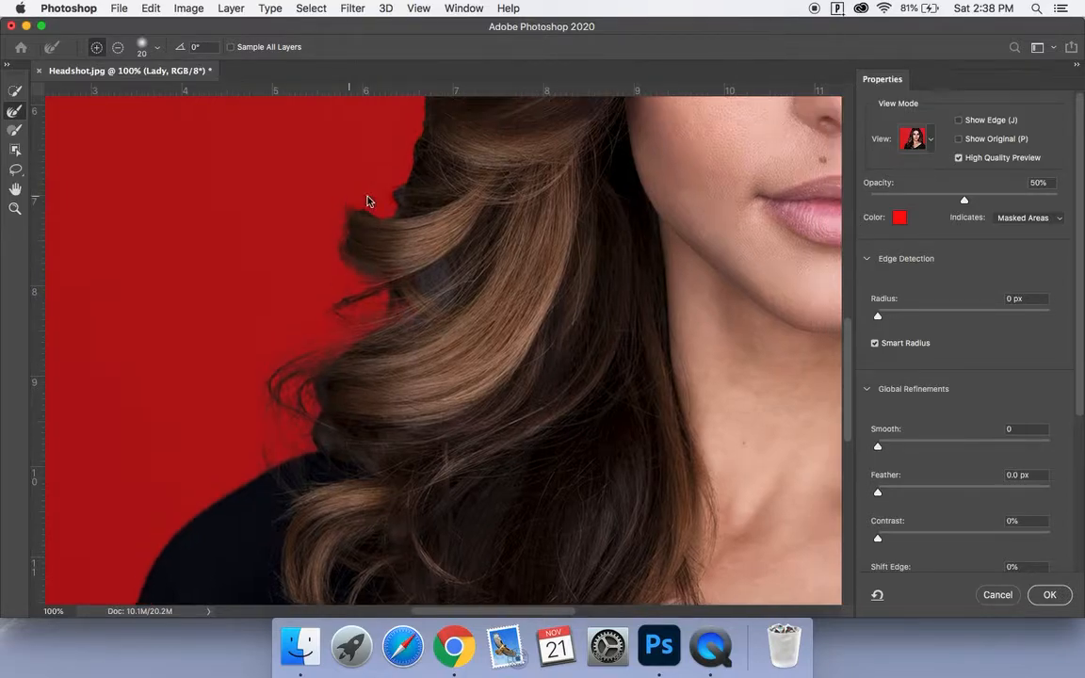
scroll(367, 201, "up", 3)
scroll(368, 201, "right", 1)
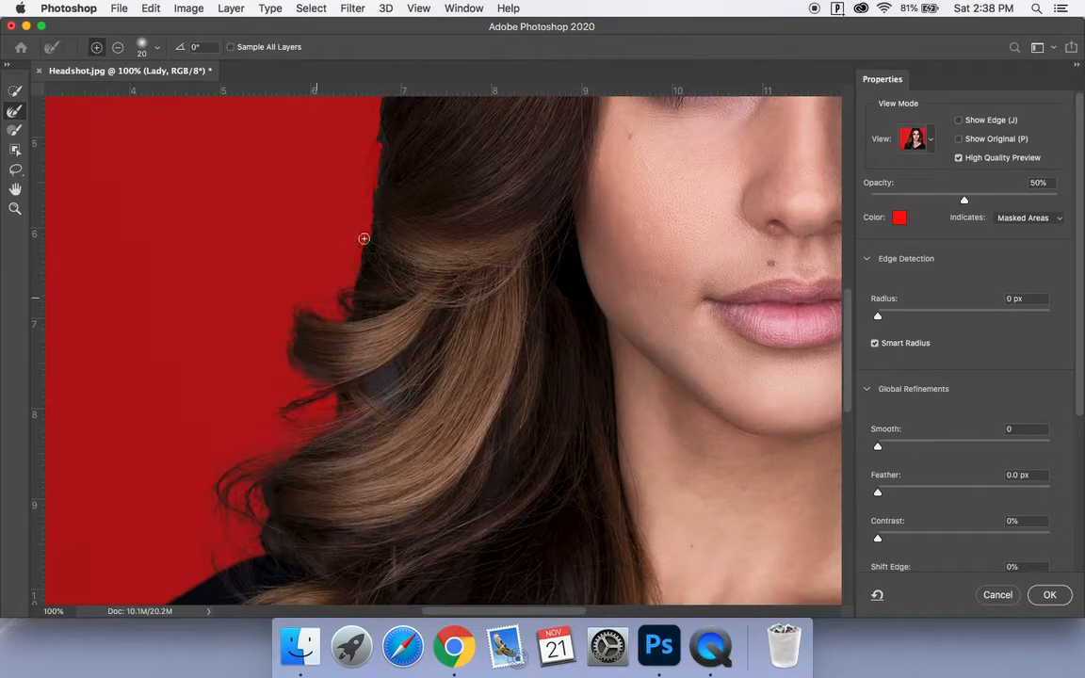
scroll(367, 222, "up", 3)
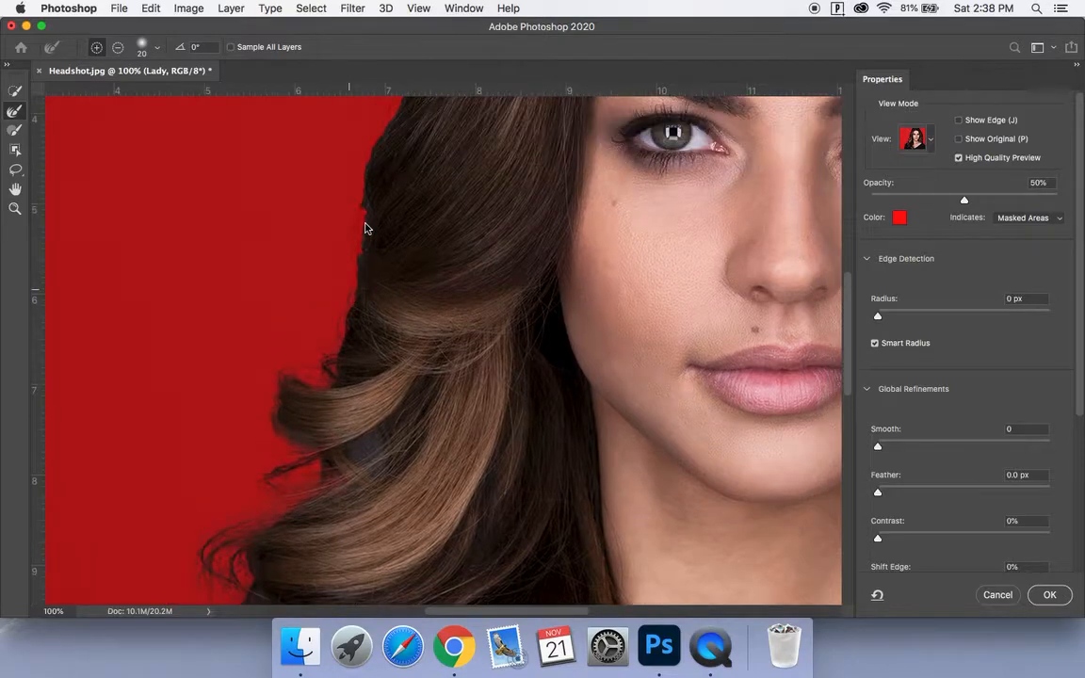
scroll(356, 327, "down", 5)
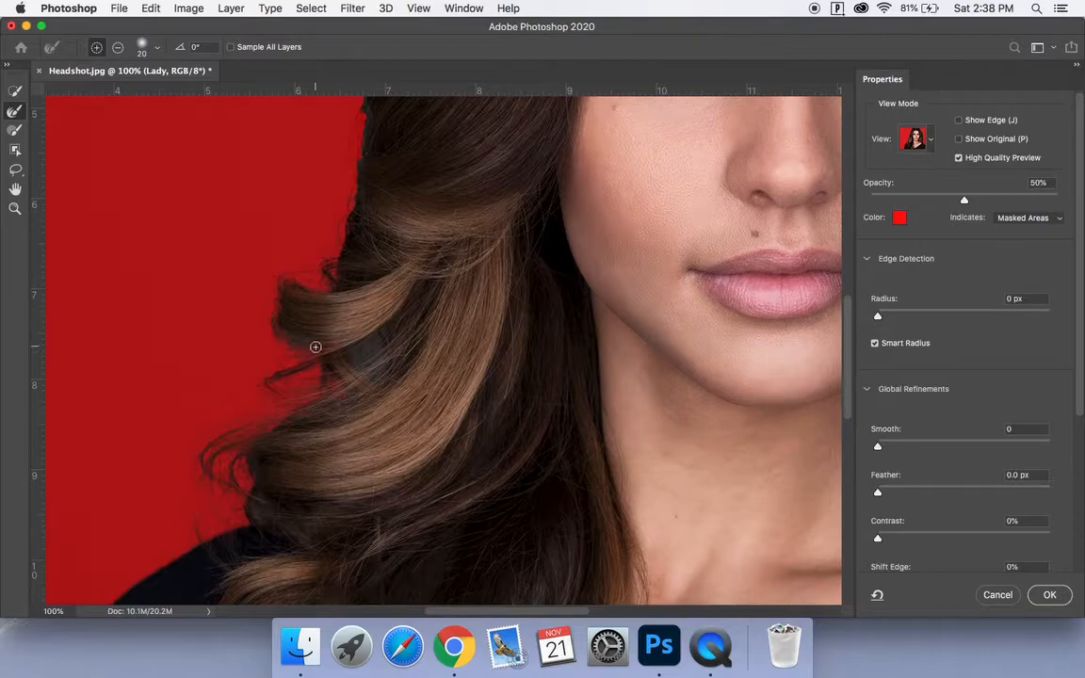
- Brush the left hair outline from the flipped lock up past the eyes to the crown
scroll(335, 295, "up", 7)
mouse_move(326, 361)
left_mouse_down()
mouse_move(344, 194)
mouse_move(341, 222)
left_mouse_up()
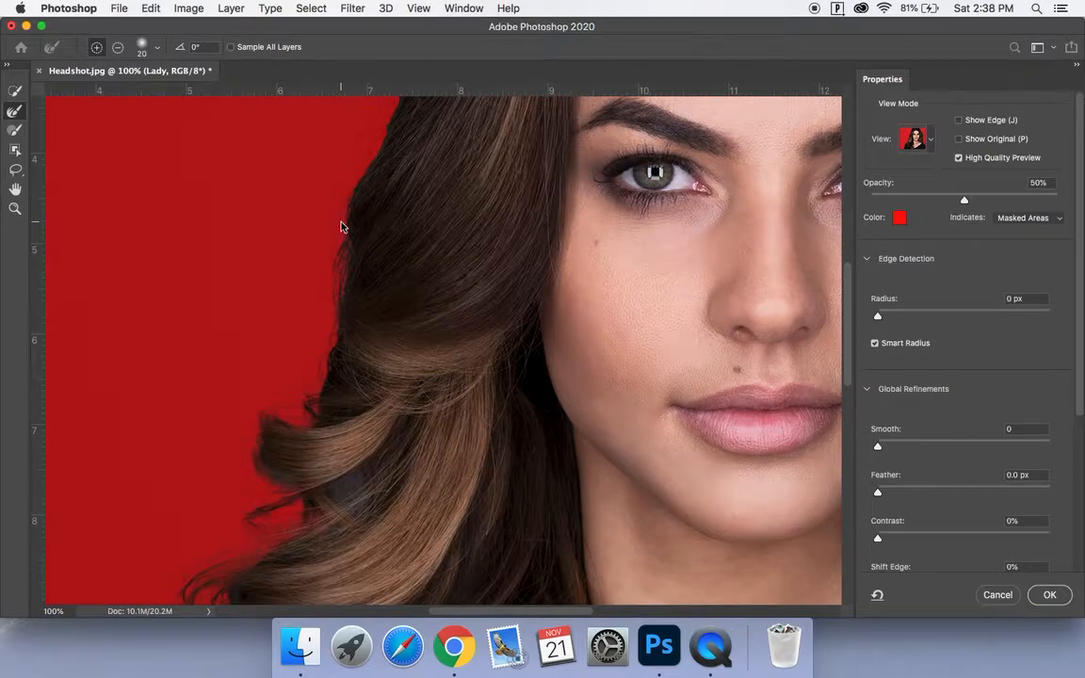
scroll(343, 226, "up", 9)
mouse_move(310, 307)
left_mouse_down()
mouse_move(339, 267)
mouse_move(295, 362)
mouse_move(351, 246)
mouse_move(288, 371)
mouse_move(344, 283)
mouse_move(351, 233)
mouse_move(399, 171)
mouse_move(355, 231)
left_mouse_up()
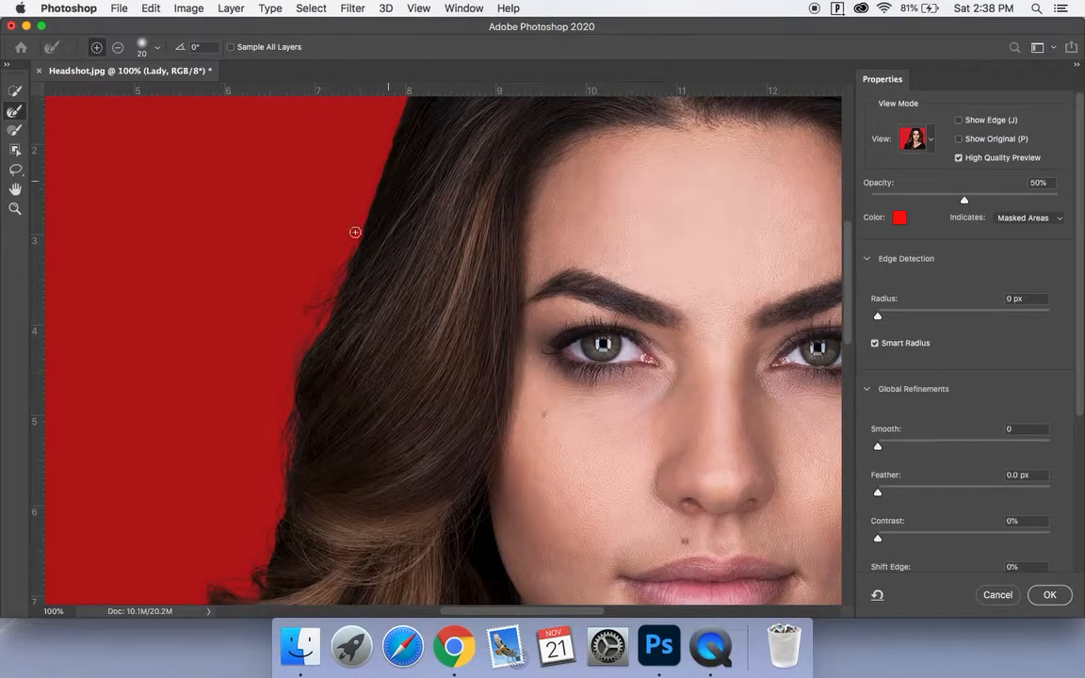
scroll(375, 164, "up", 10)
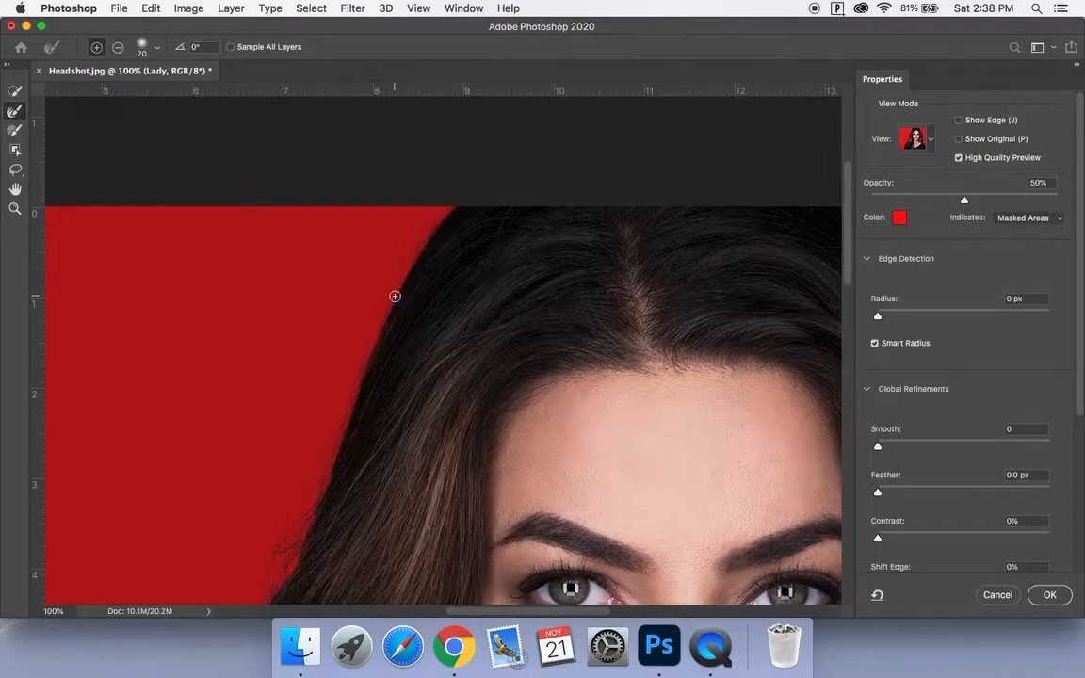
scroll(395, 294, "down", 3)
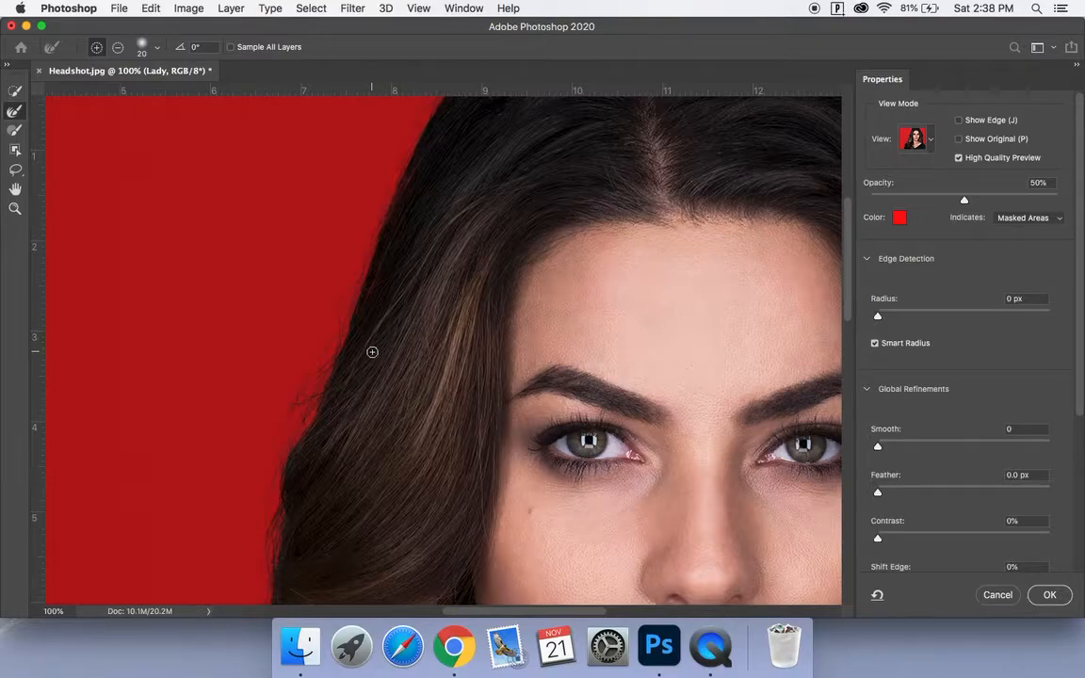
- Brush the right hair outline from the crown down to eye level with the Refine Edge Brush
scroll(372, 351, "up", 5)
scroll(372, 351, "right", 3)
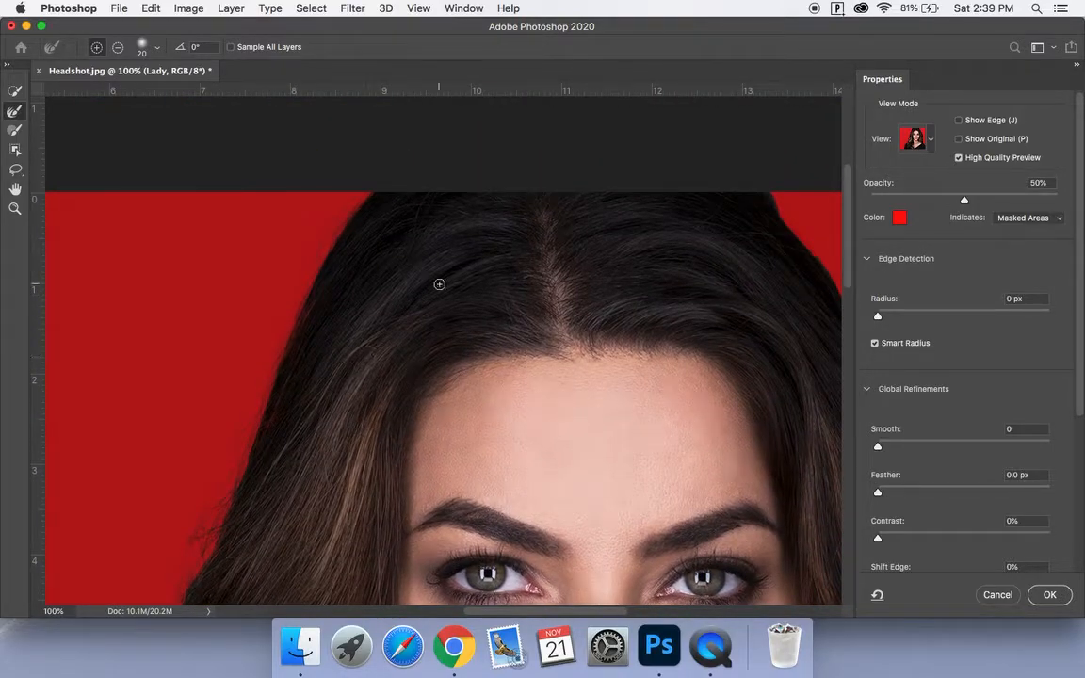
scroll(439, 284, "right", 5)
scroll(438, 284, "down", 2)
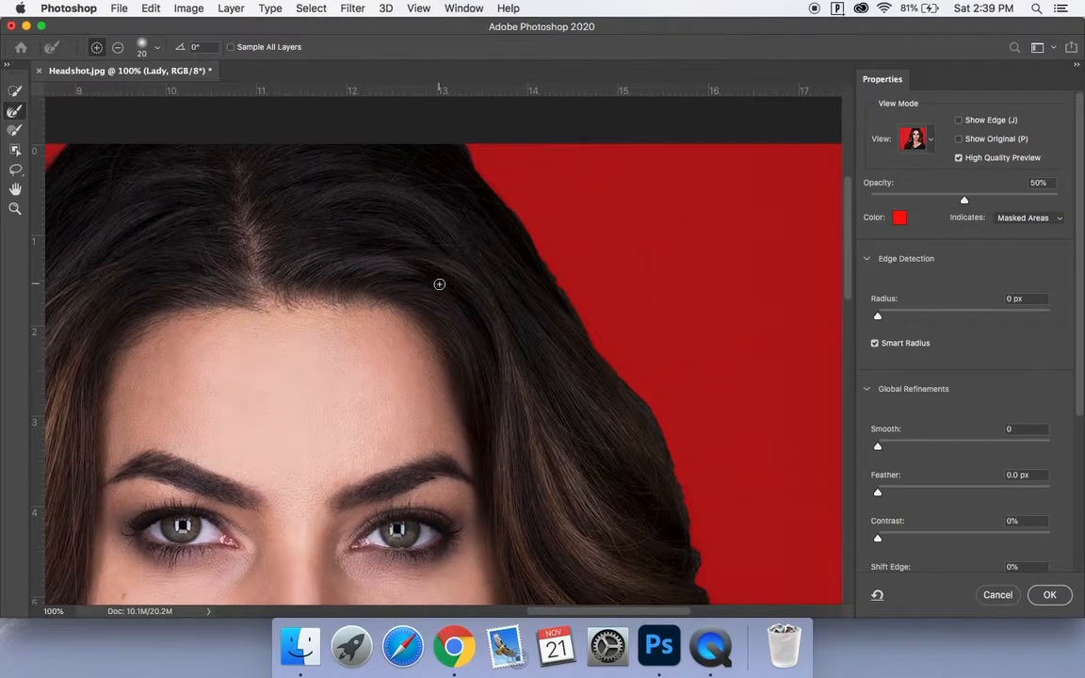
mouse_move(464, 143)
left_mouse_down()
mouse_move(660, 427)
mouse_move(638, 386)
mouse_move(674, 483)
left_mouse_up()
scroll(674, 487, "down", 4)
scroll(674, 487, "right", 3)
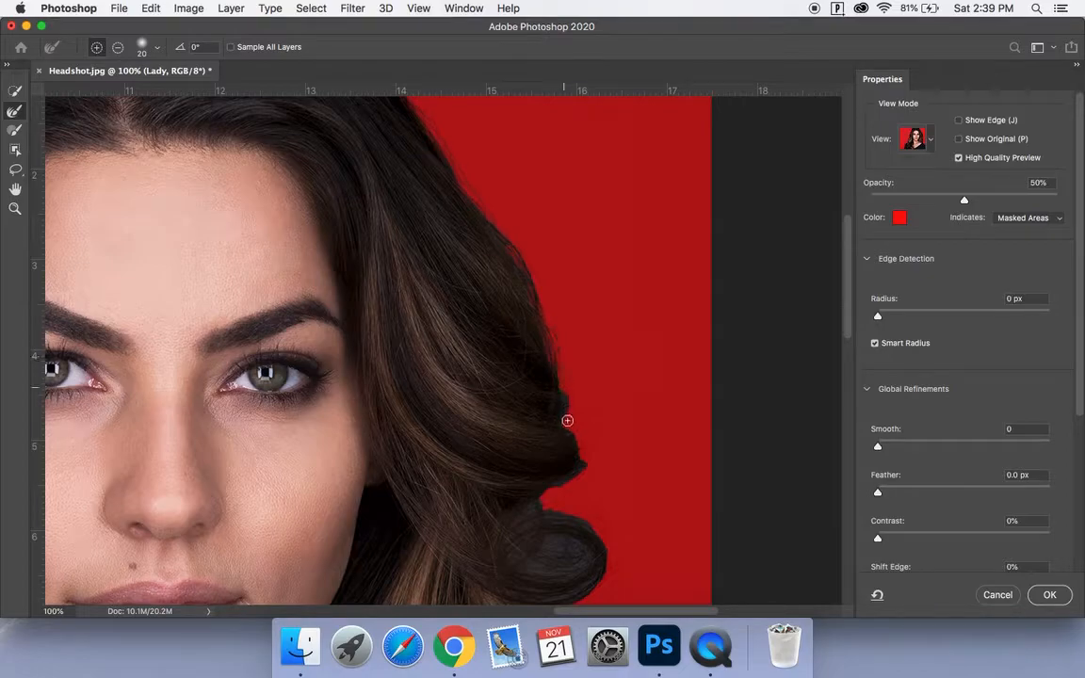
- Refine the right hair edge around the round curl, and brush inside the curl to mask the backdrop showing through
scroll(572, 418, "down", 3)
scroll(572, 418, "right", 2)
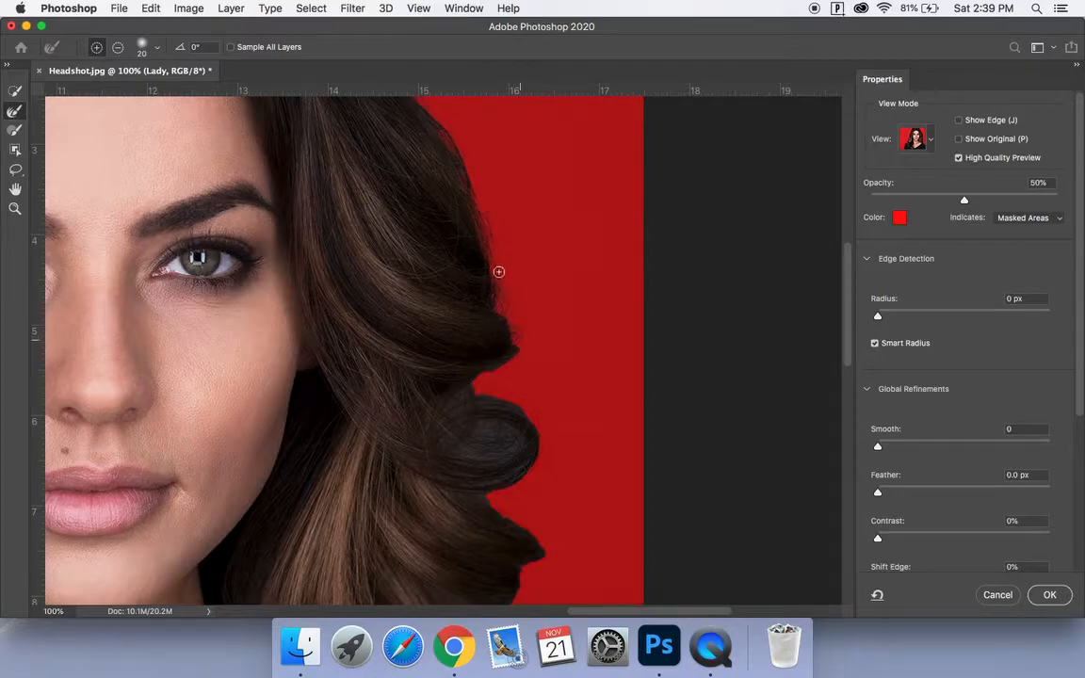
mouse_move(489, 362)
left_mouse_down()
mouse_move(438, 426)
mouse_move(466, 407)
mouse_move(513, 404)
mouse_move(487, 395)
left_mouse_up()
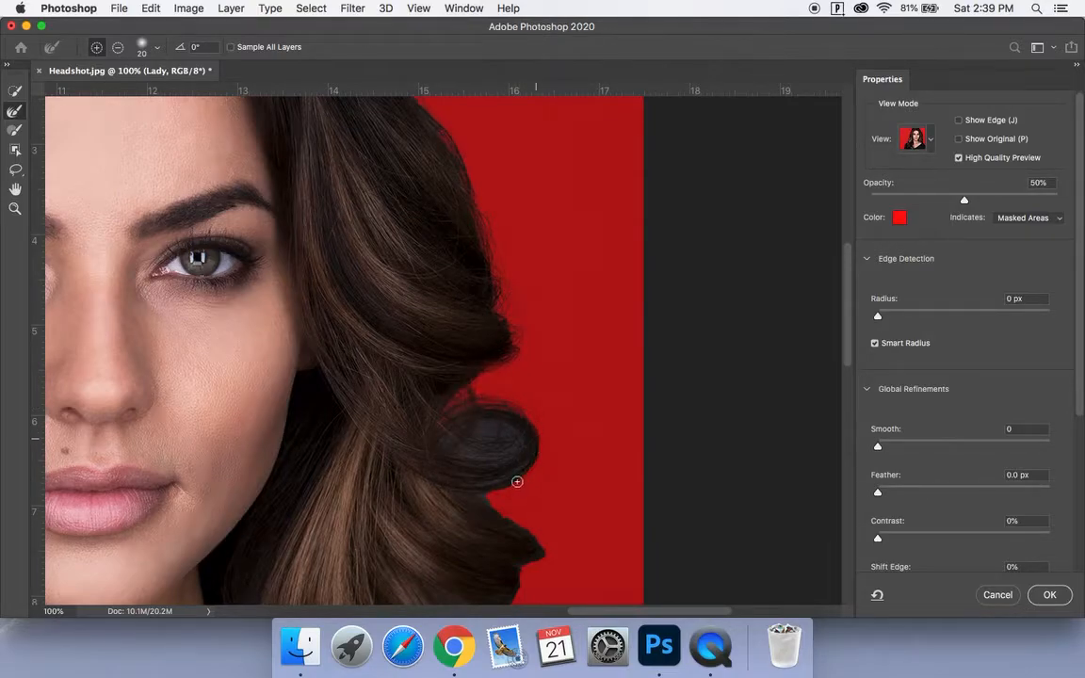
mouse_move(474, 493)
left_mouse_down()
mouse_move(450, 473)
mouse_move(497, 477)
mouse_move(534, 457)
mouse_move(461, 478)
mouse_move(447, 453)
mouse_move(523, 442)
mouse_move(450, 442)
mouse_move(533, 433)
mouse_move(462, 431)
left_mouse_up()
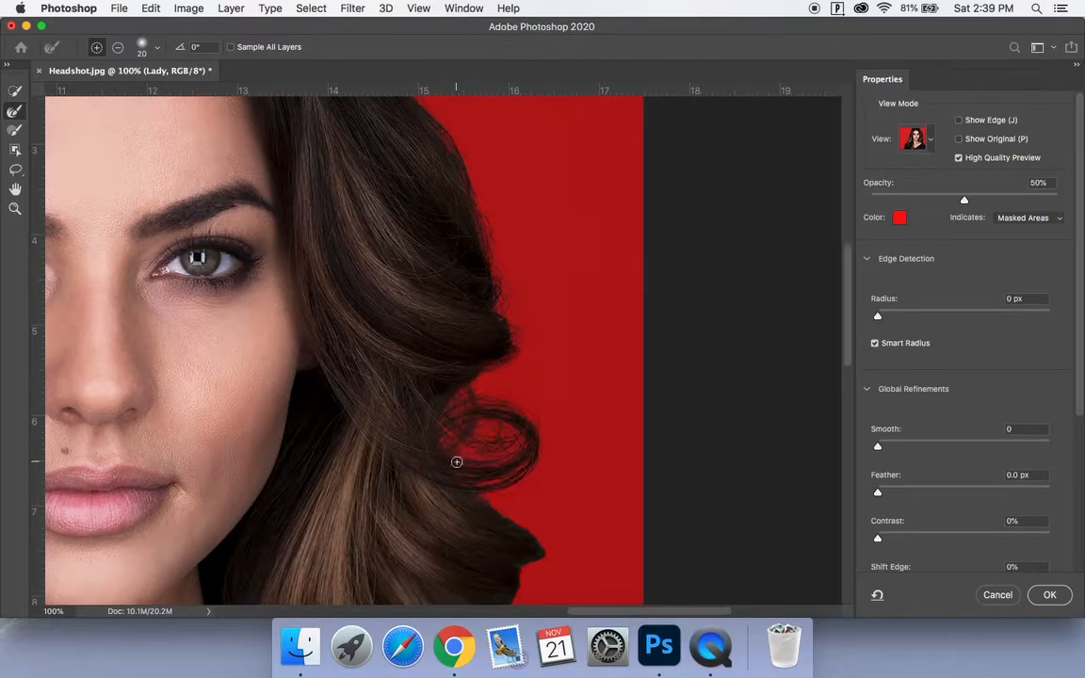
- Brush the right hair edge below the round curl and the gaps between the loose strands above the shoulder
scroll(457, 461, "down", 5)
scroll(457, 461, "right", 3)
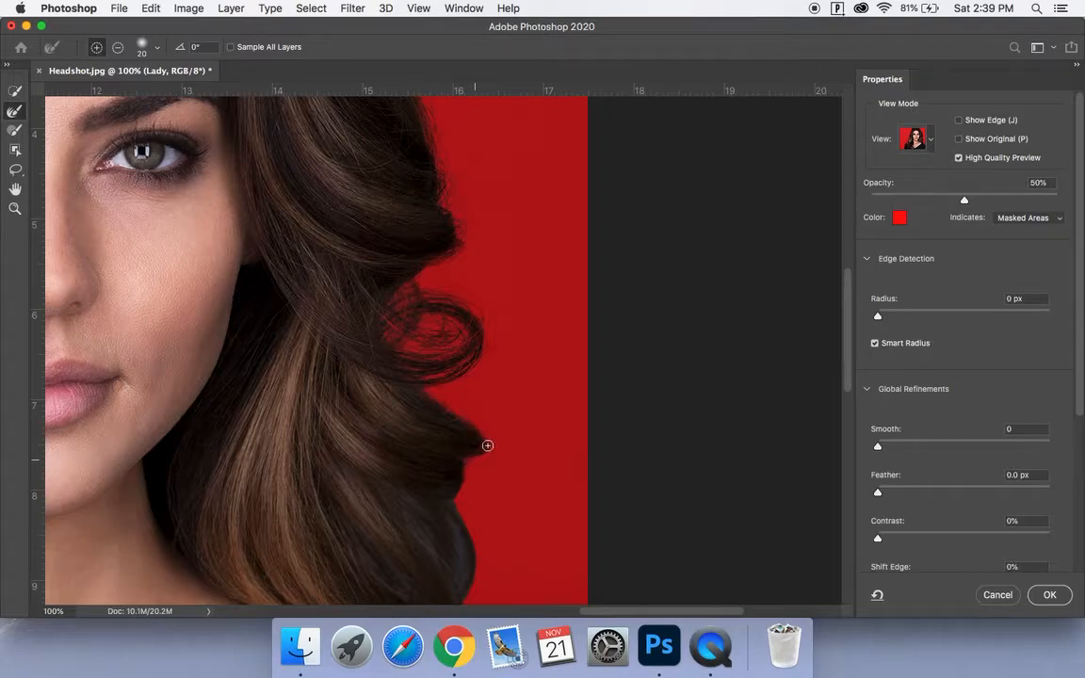
scroll(487, 445, "down", 5)
scroll(487, 445, "right", 2)
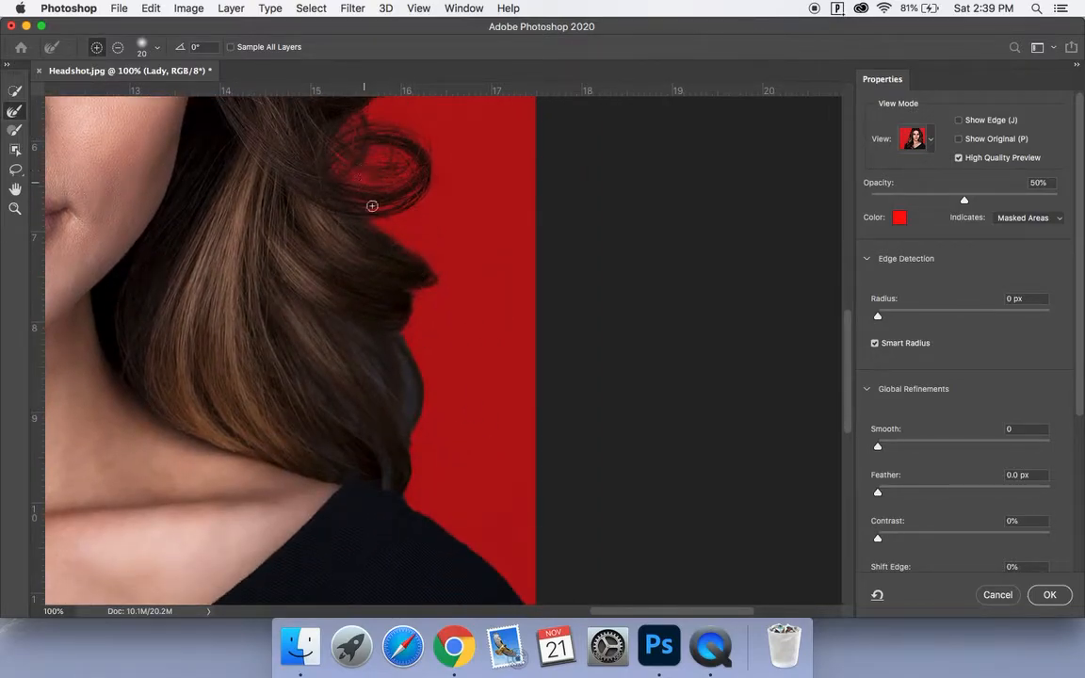
mouse_move(392, 353)
left_mouse_down()
mouse_move(409, 379)
mouse_move(406, 420)
mouse_move(400, 337)
mouse_move(422, 373)
mouse_move(404, 440)
left_mouse_up()
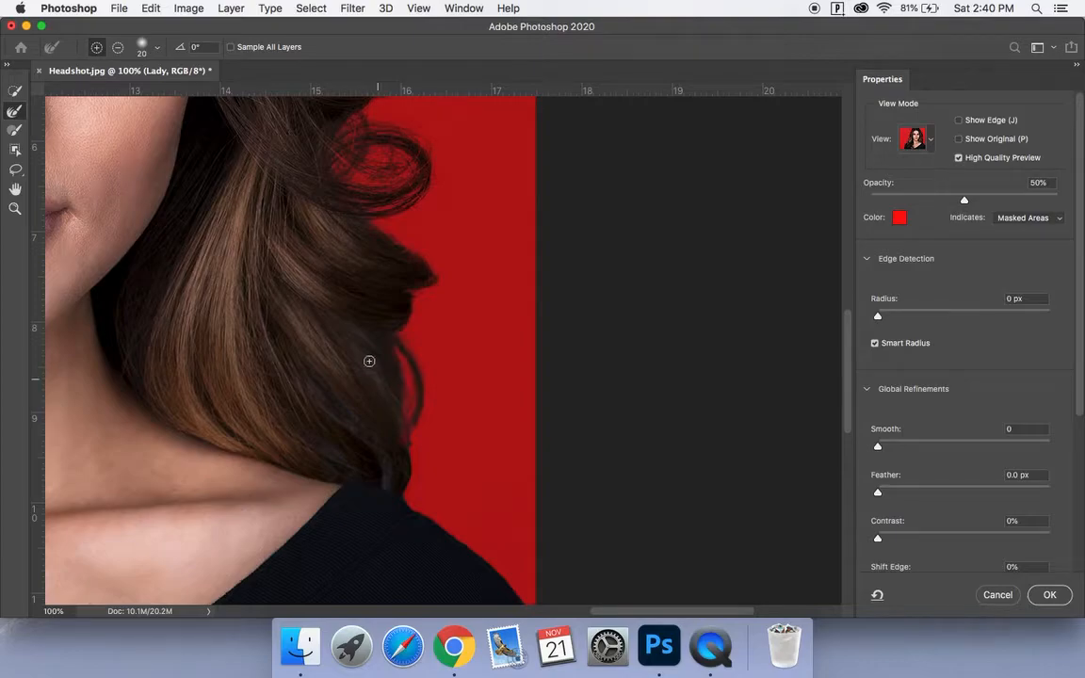
mouse_move(379, 375)
left_mouse_down()
mouse_move(347, 331)
mouse_move(362, 338)
mouse_move(379, 391)
mouse_move(363, 372)
mouse_move(361, 362)
mouse_move(397, 408)
left_mouse_up()
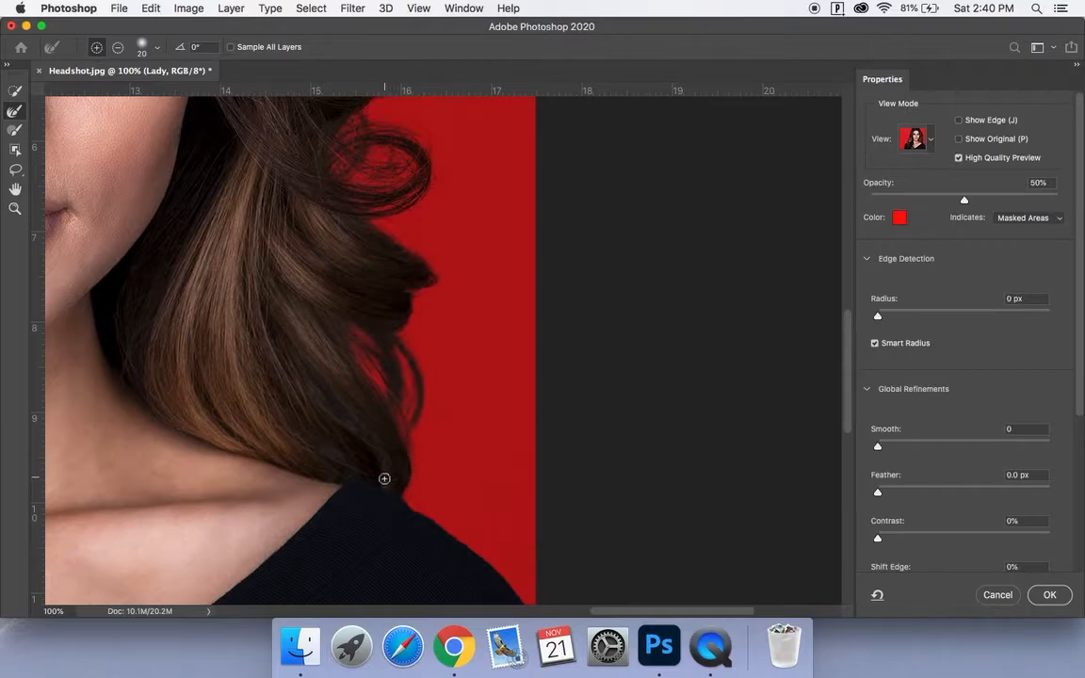
mouse_move(333, 405)
left_mouse_down()
mouse_move(335, 456)
mouse_move(308, 445)
left_mouse_up()
- Brush along the right shoulder edge down to the image border
scroll(394, 442, "down", 3)
scroll(394, 441, "right", 2)
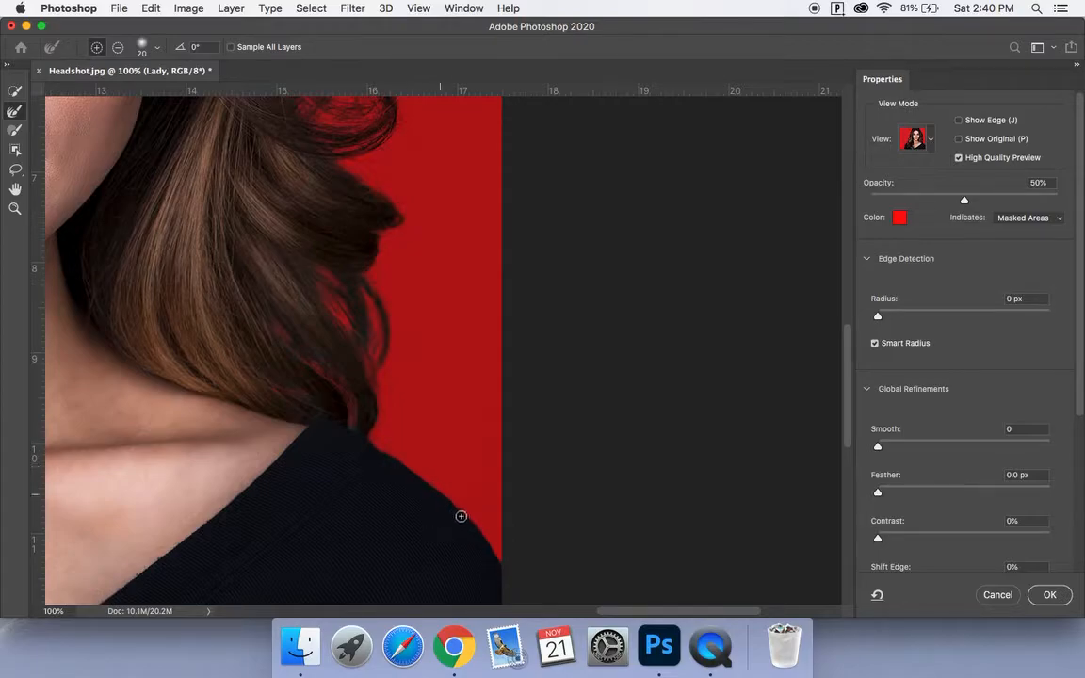
scroll(503, 572, "down", 5)
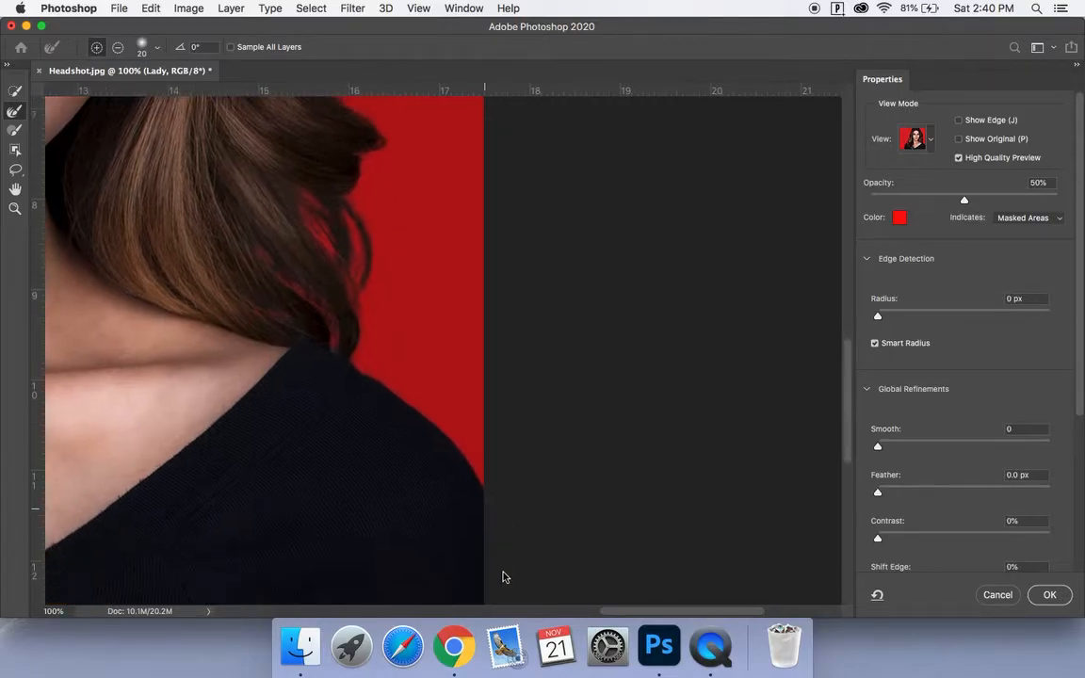
- Review the refined outline from the right shoulder over the crown and down to the left curls
scroll(504, 577, "up", 4)
scroll(503, 577, "left", 3)
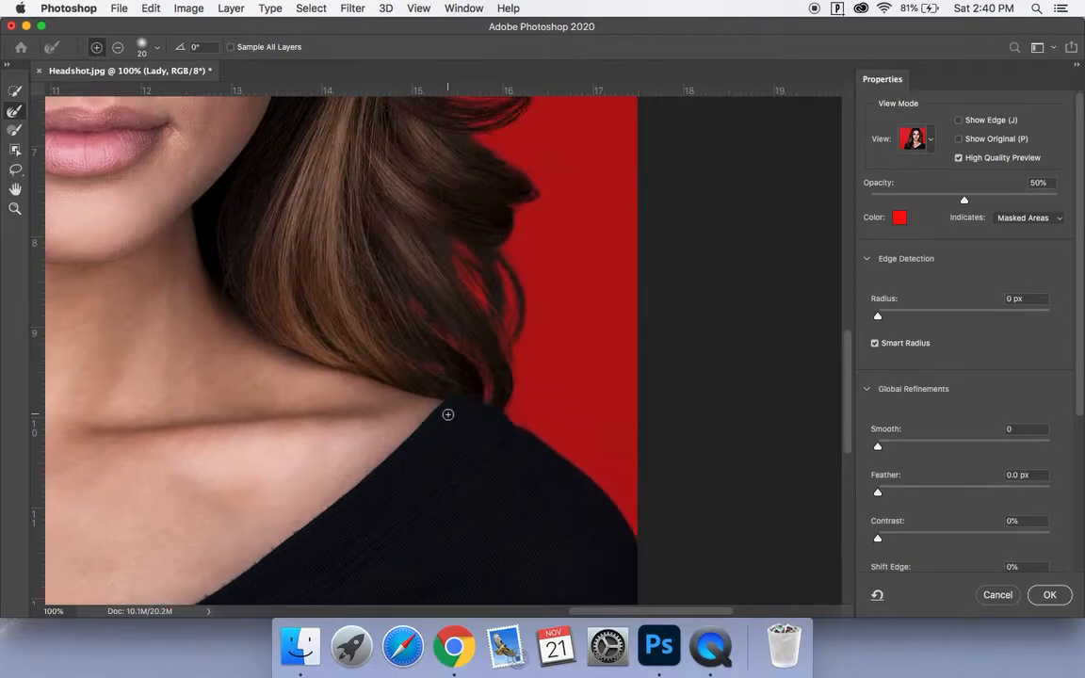
scroll(446, 414, "up", 12)
scroll(445, 414, "left", 3)
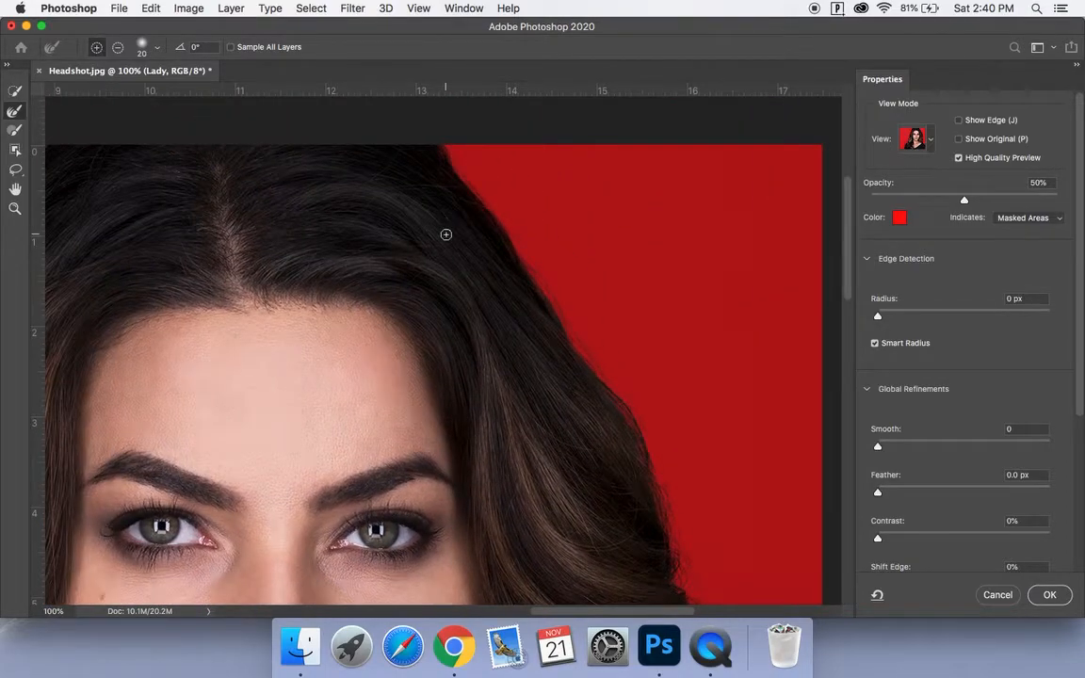
scroll(443, 234, "left", 5)
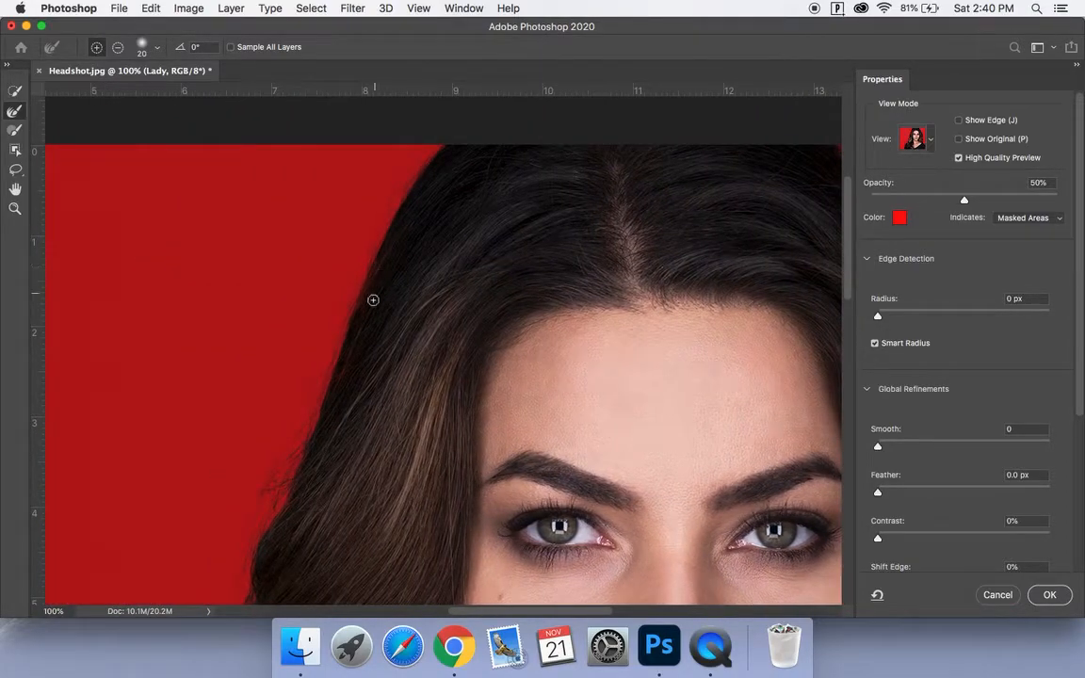
scroll(346, 385, "down", 5)
scroll(346, 385, "right", 1)
scroll(346, 385, "down", 5)
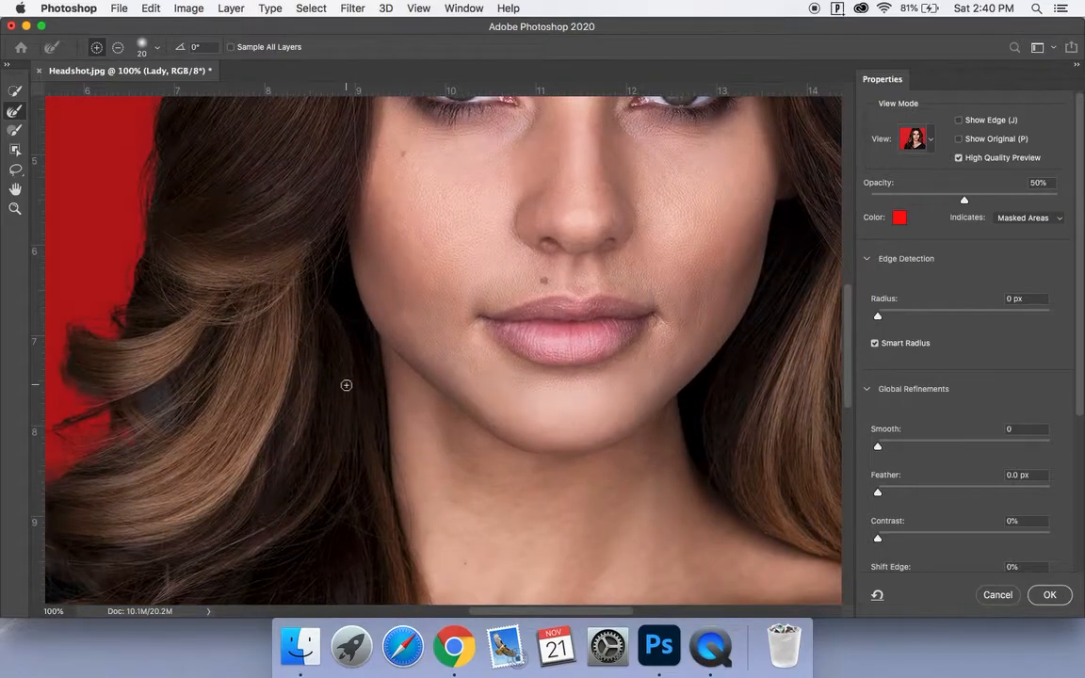
scroll(346, 385, "left", 2)
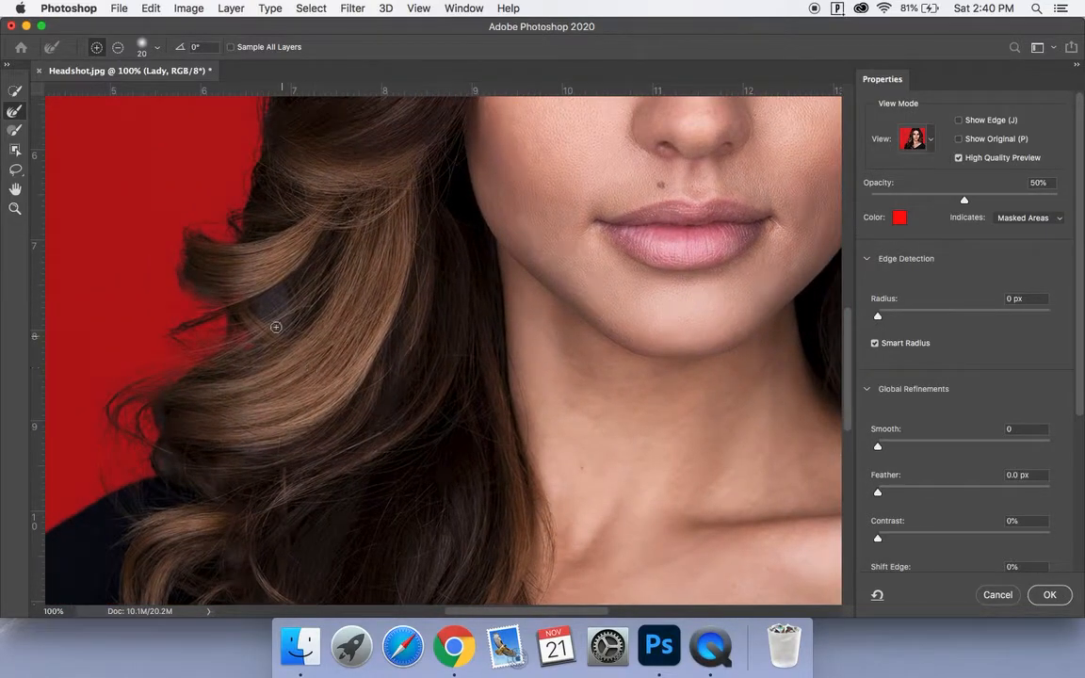
- Brush the backdrop gap inside the left curls and the hair edge above the left shoulder, and recheck the outline up to the crown
mouse_move(273, 296)
left_mouse_down()
mouse_move(264, 305)
mouse_move(299, 311)
mouse_move(264, 345)
mouse_move(242, 342)
mouse_move(267, 318)
left_mouse_up()
scroll(268, 317, "down", 5)
scroll(267, 318, "left", 3)
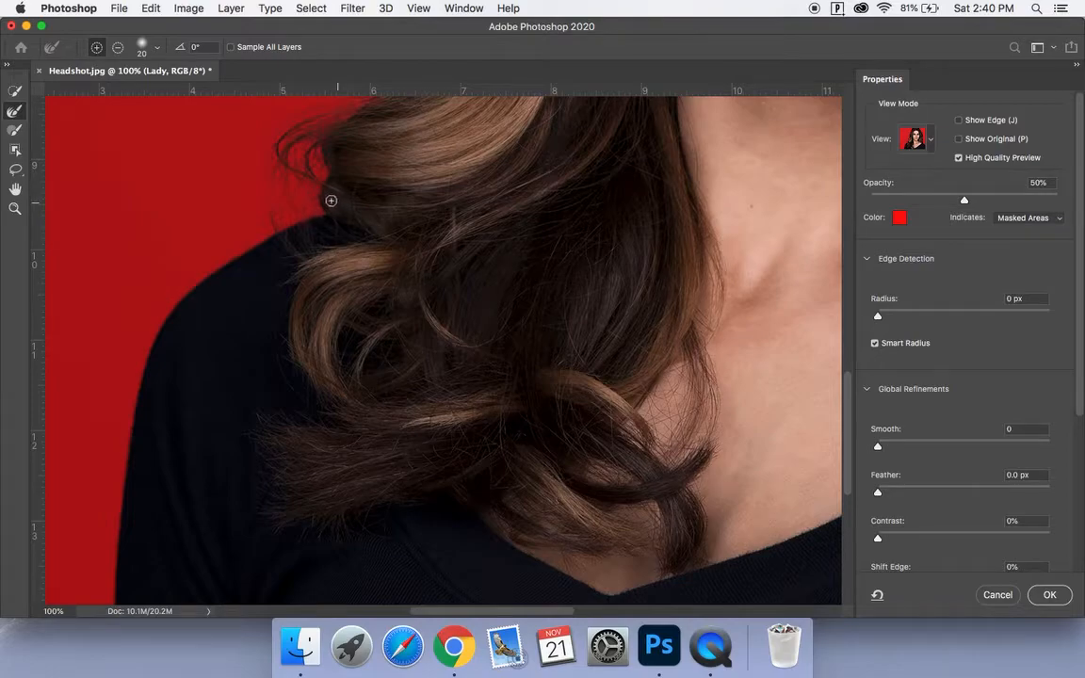
mouse_move(336, 201)
left_mouse_down()
mouse_move(376, 230)
mouse_move(272, 200)
left_mouse_up()
scroll(291, 225, "down", 5)
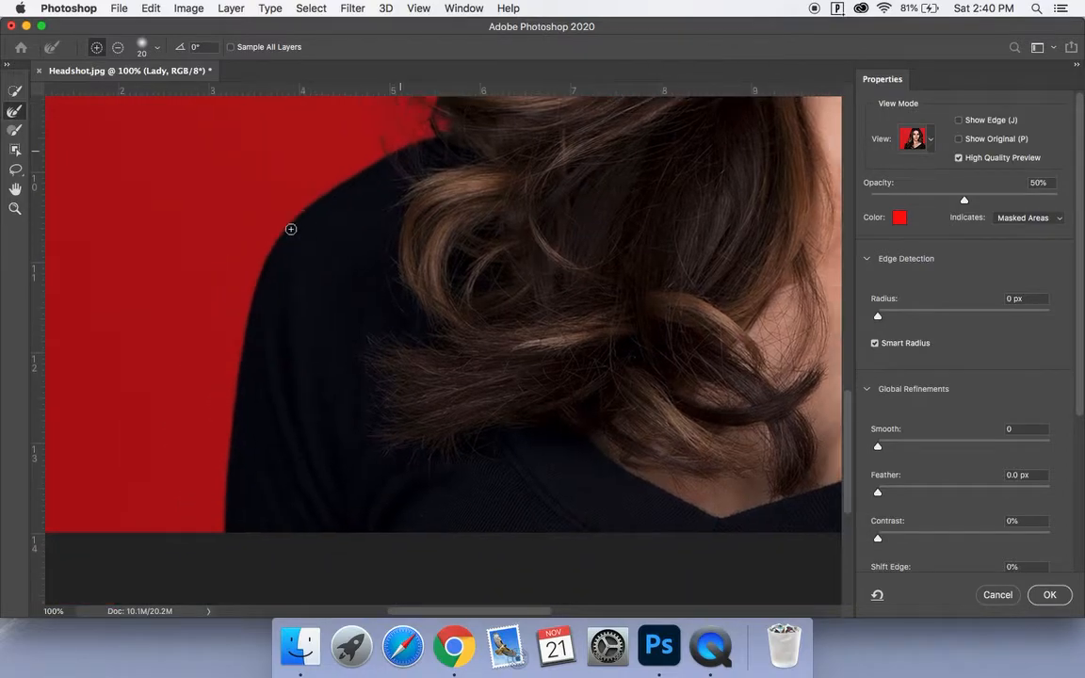
scroll(291, 228, "right", 10)
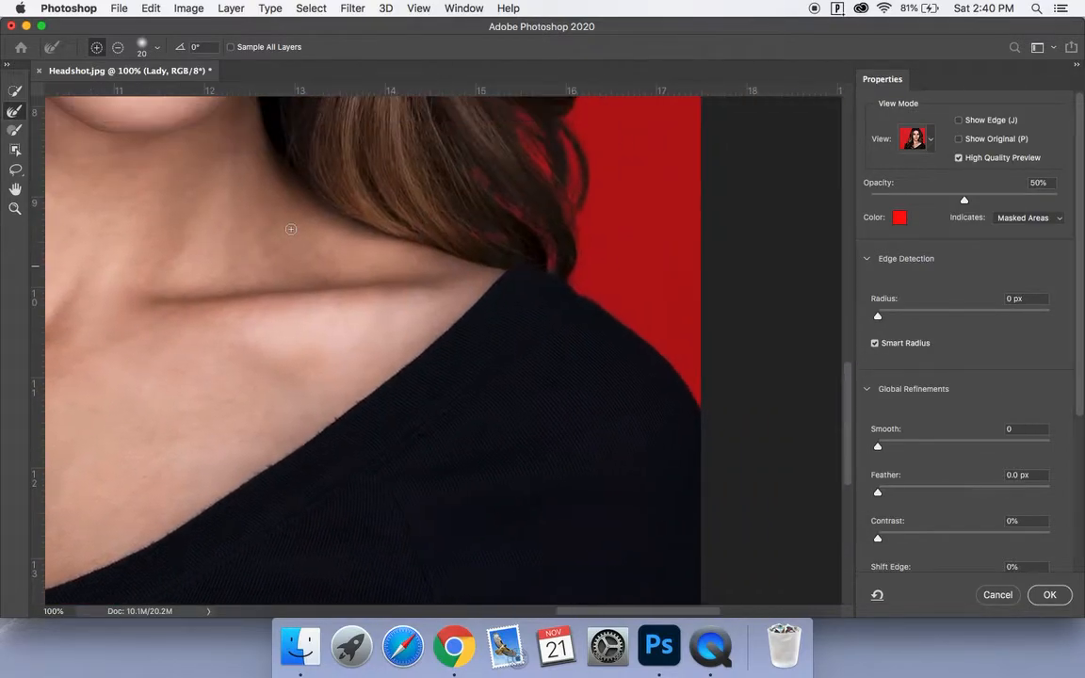
scroll(291, 229, "up", 10)
scroll(291, 229, "up", 10)
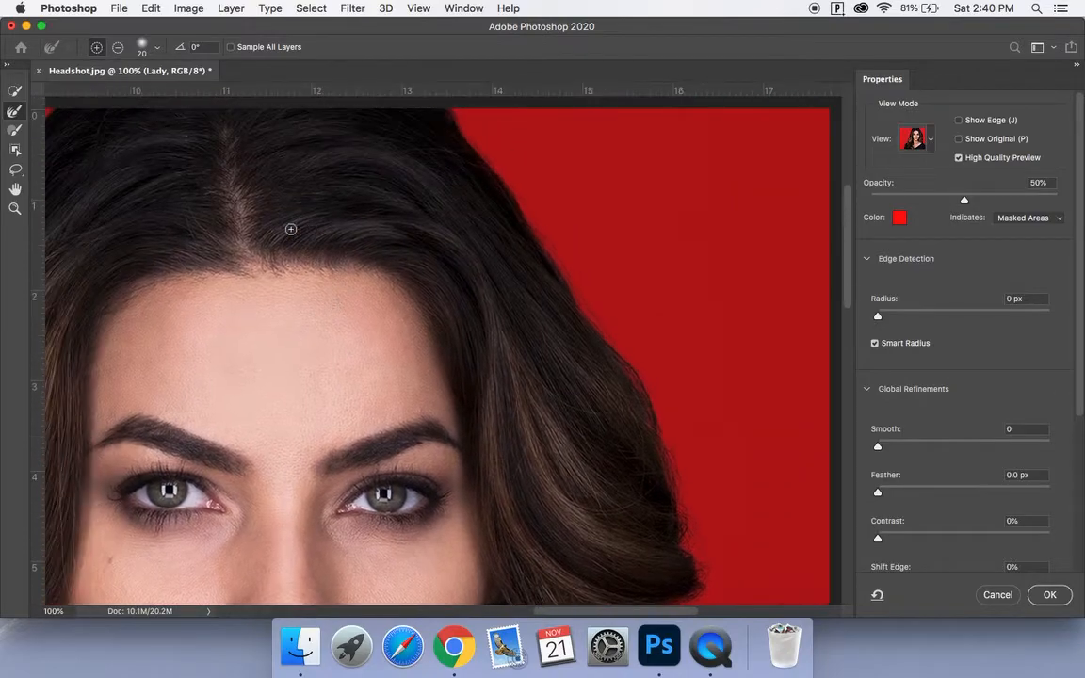
- Review the masked outline from the crown down the left hair to the shoulder, and check the whole portrait
scroll(291, 229, "left", 10)
scroll(291, 228, "down", 10)
scroll(291, 229, "left", 3)
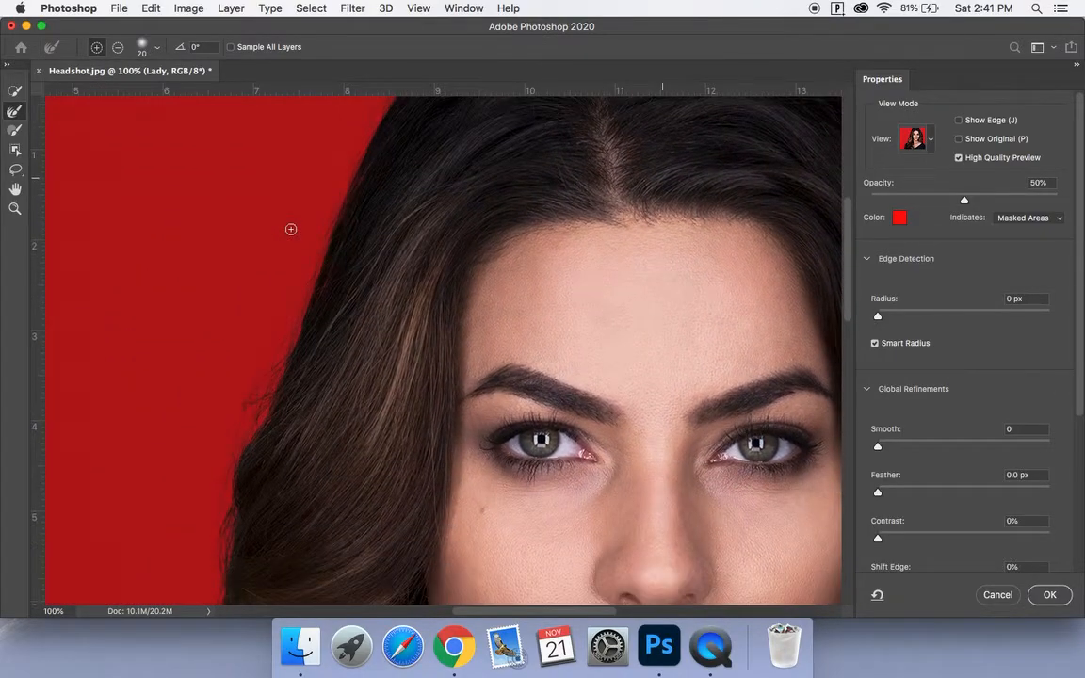
scroll(217, 438, "down", 10)
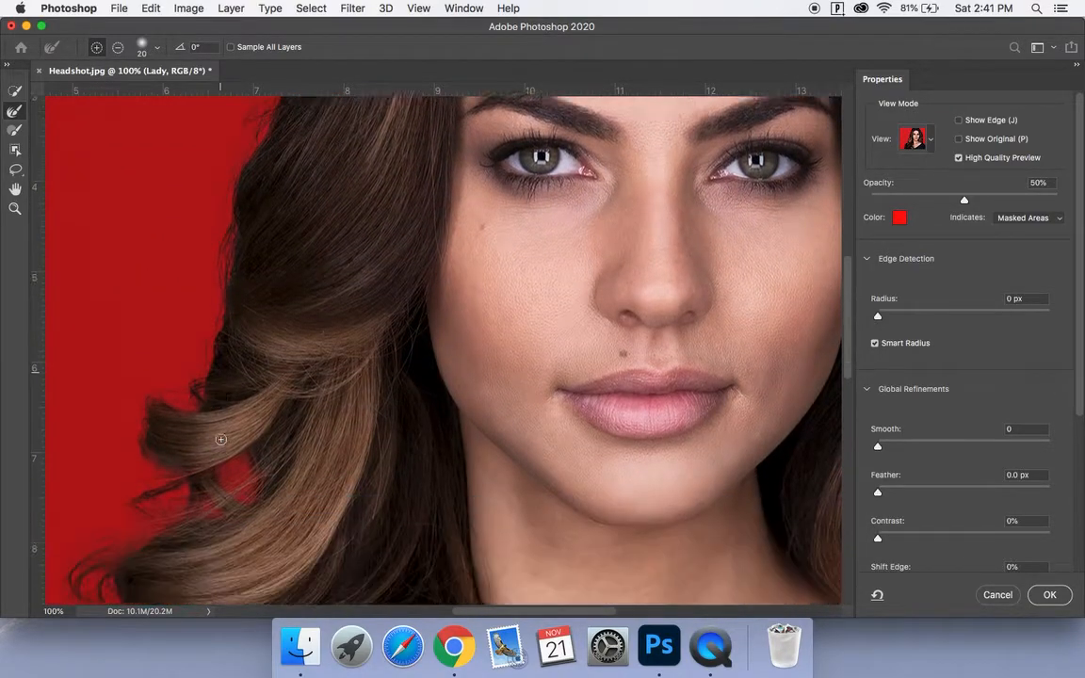
scroll(218, 438, "left", 3)
scroll(220, 439, "down", 10)
scroll(220, 438, "left", 5)
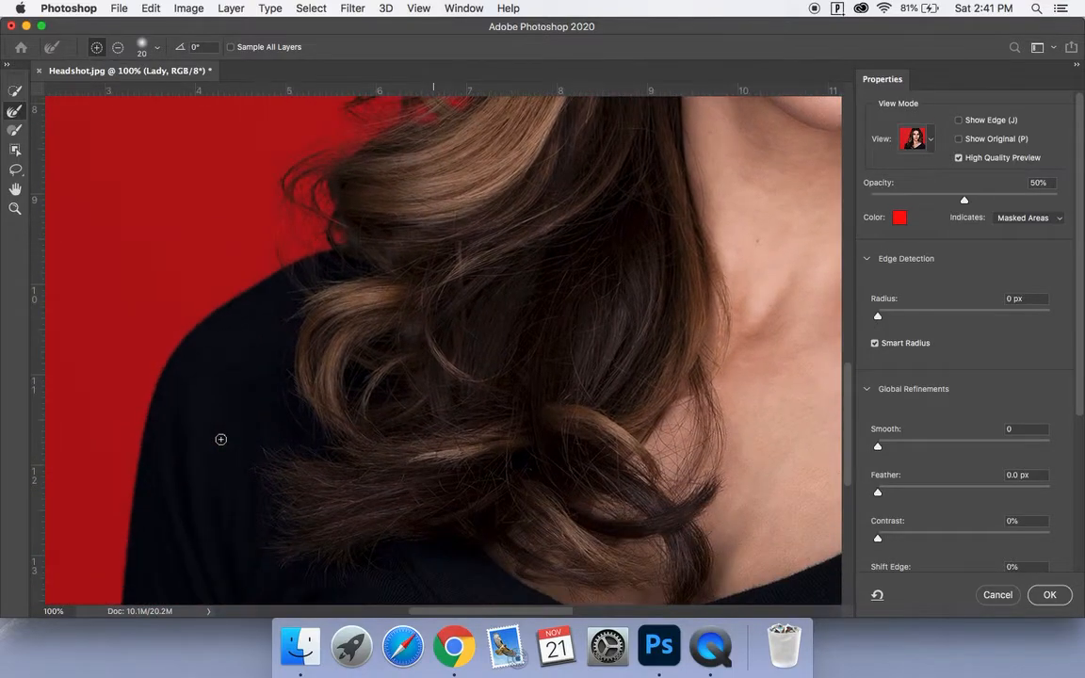
scroll(221, 439, "up", 10)
scroll(220, 438, "right", 6)
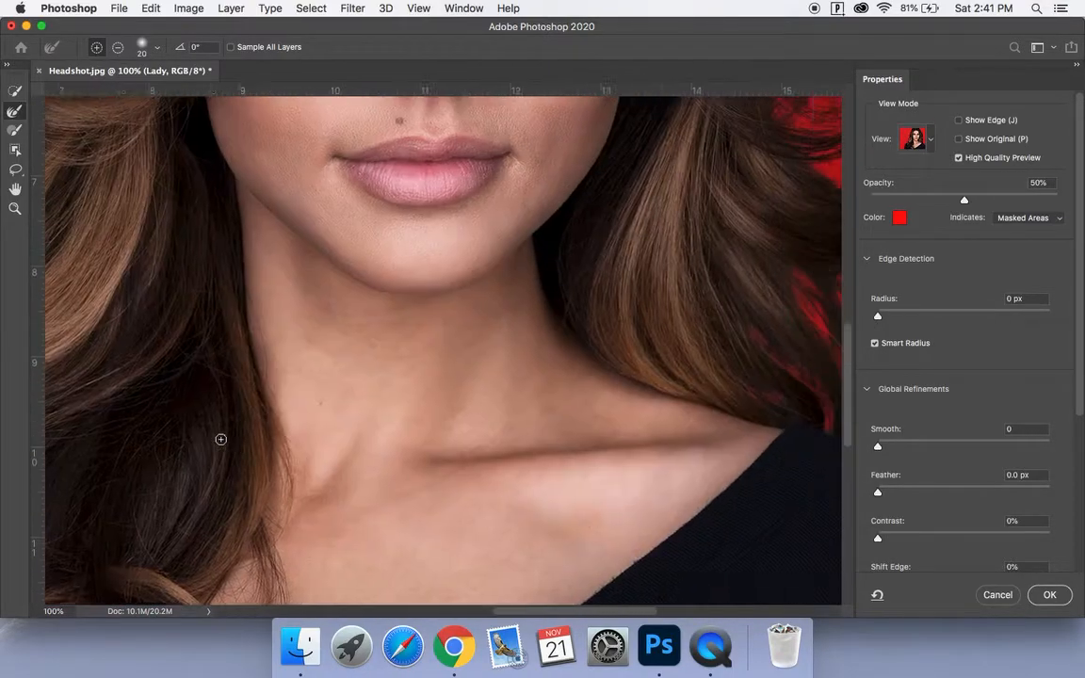
key("super+minus")
key("super+minus")
key("super+minus")
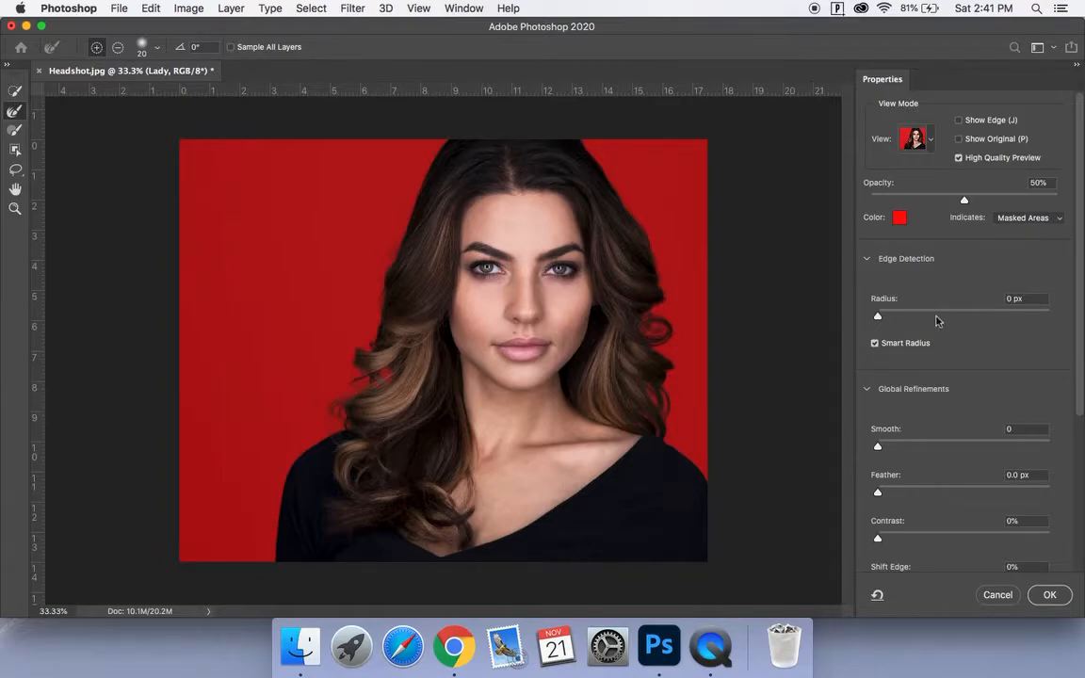
- Output the refined selection as a Layer Mask on the Lady layer and check the cutout with the Background layer hidden and reshown
scroll(937, 321, "down", 5)
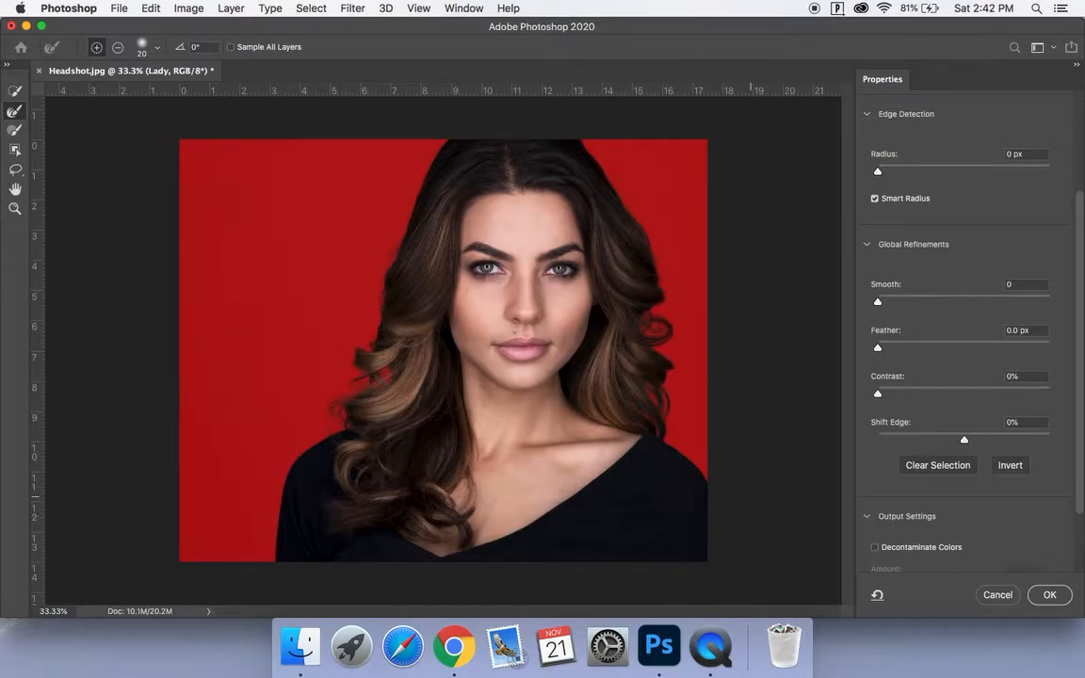
scroll(895, 488, "down", 3)
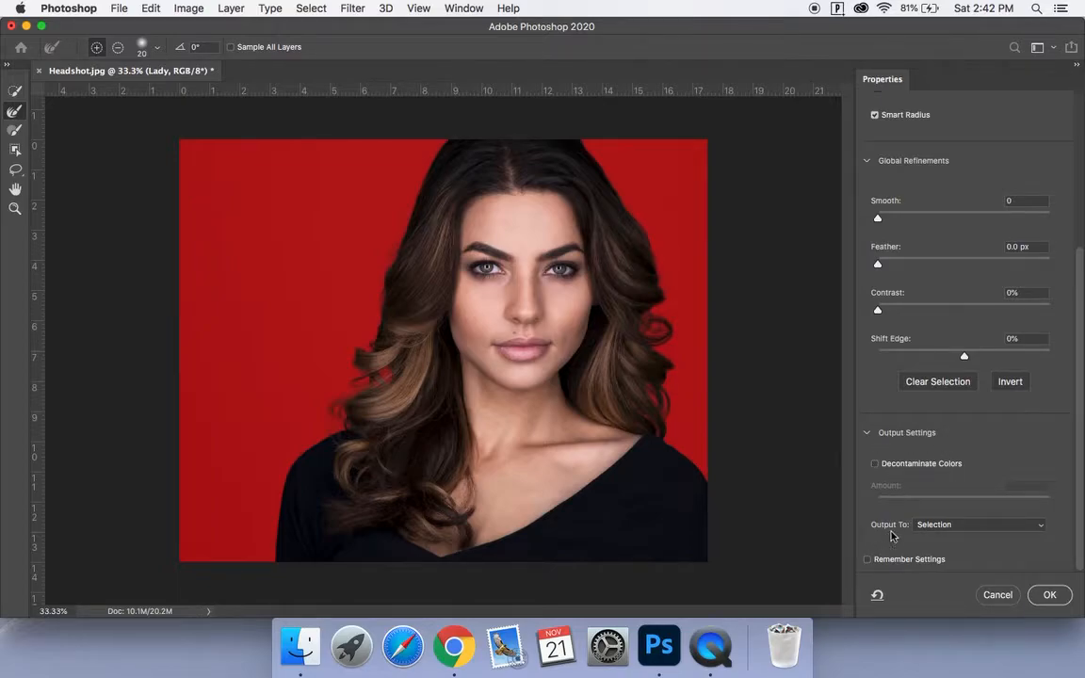
left_click(981, 525)
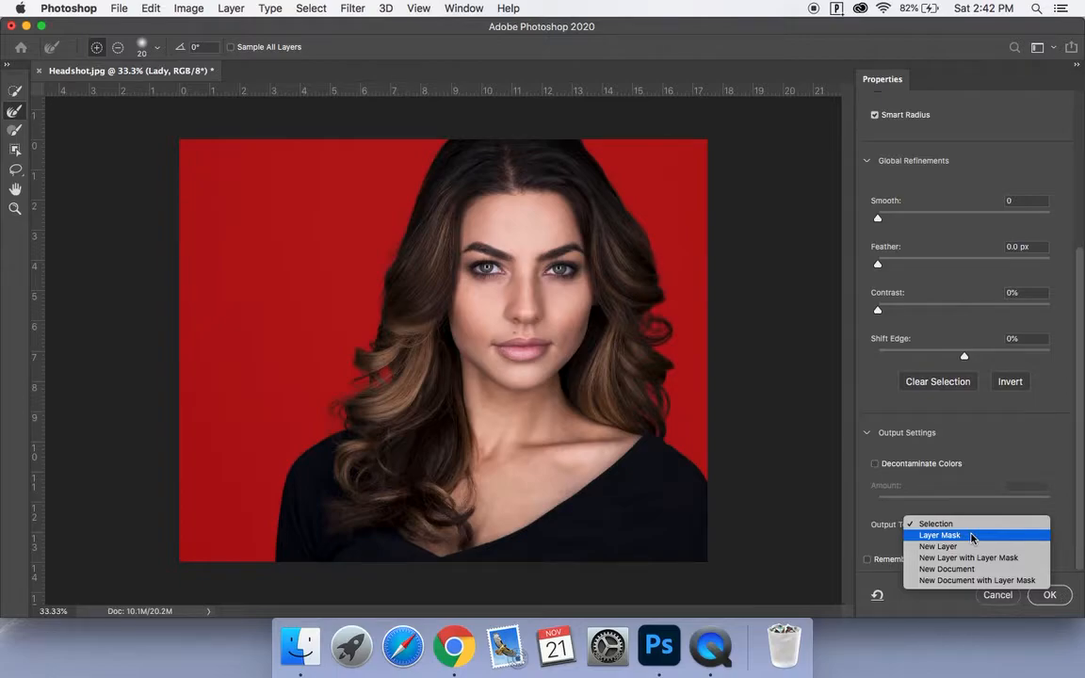
left_click(973, 536)
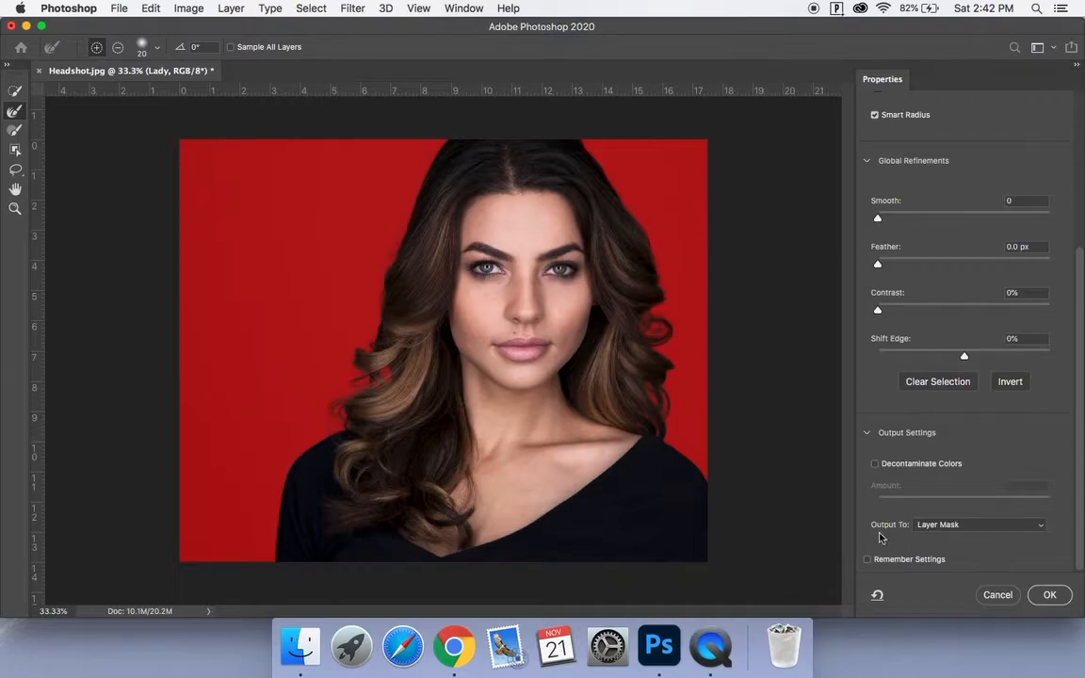
left_click(1049, 595)
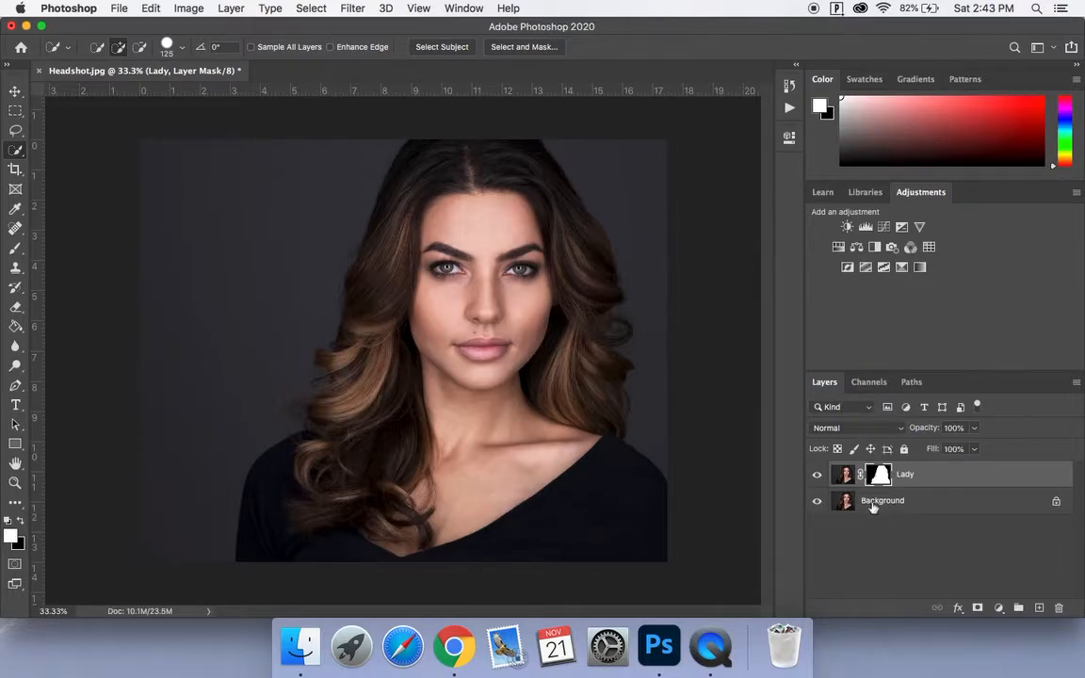
left_click(816, 502)
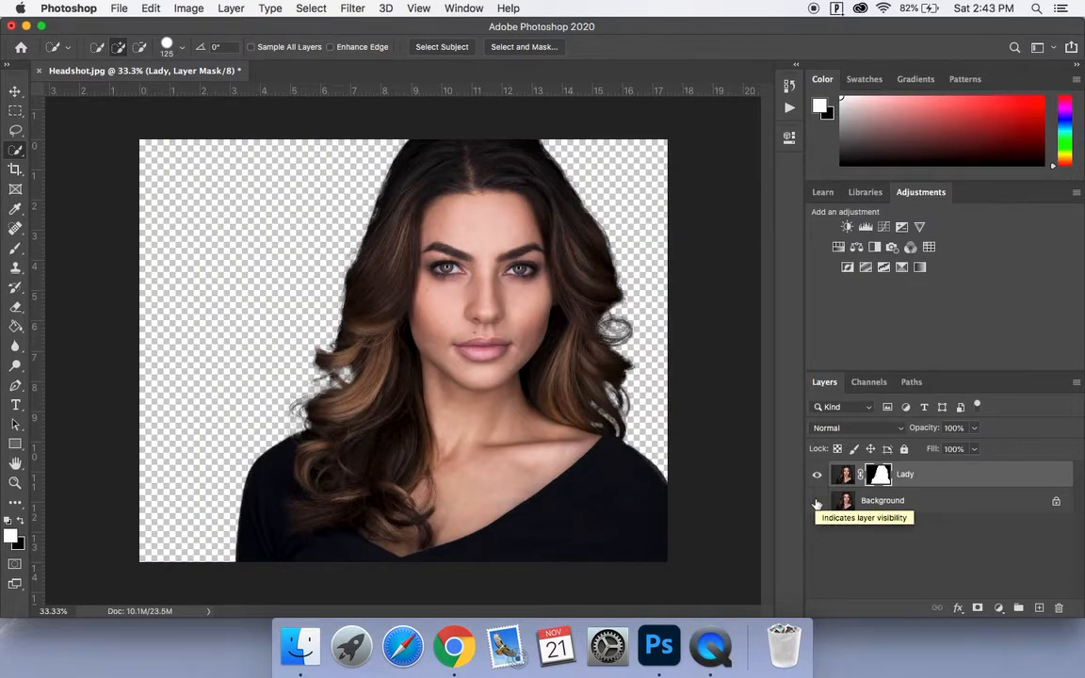
left_click(817, 502)
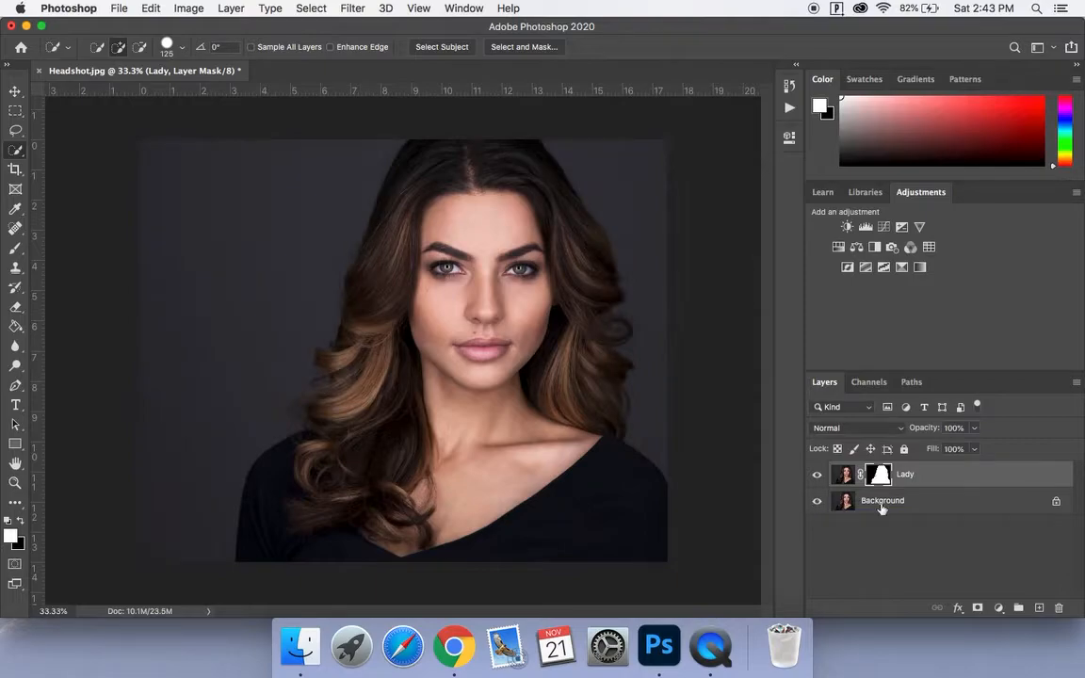
- Add a Solid Color fill layer directly above the Background layer
left_click(947, 507)
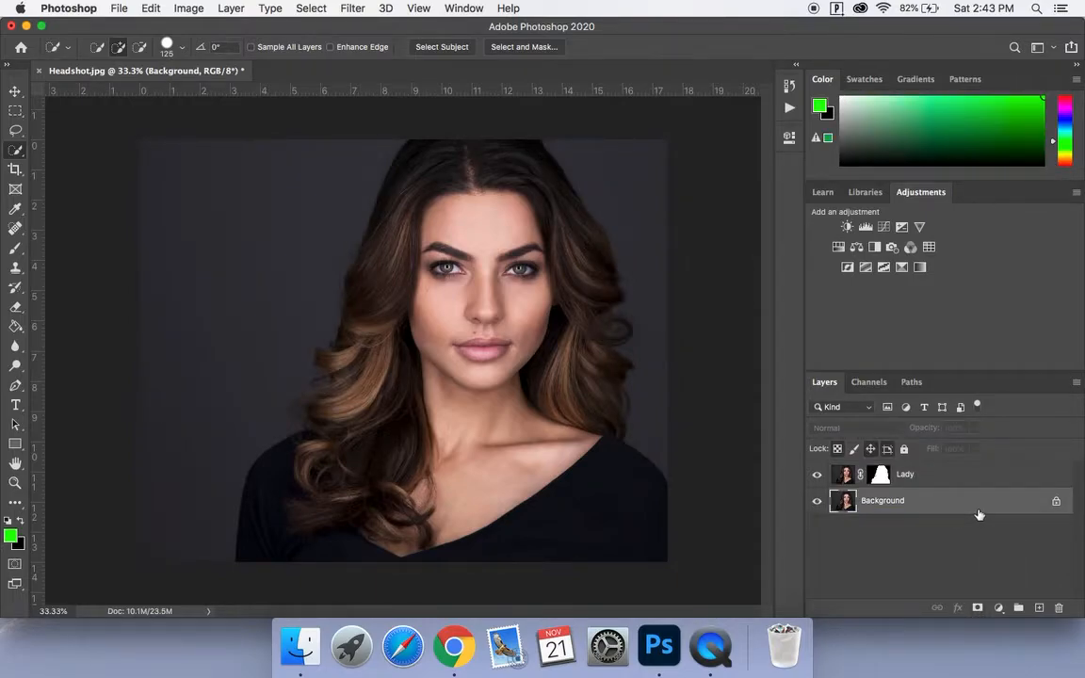
left_click(999, 609)
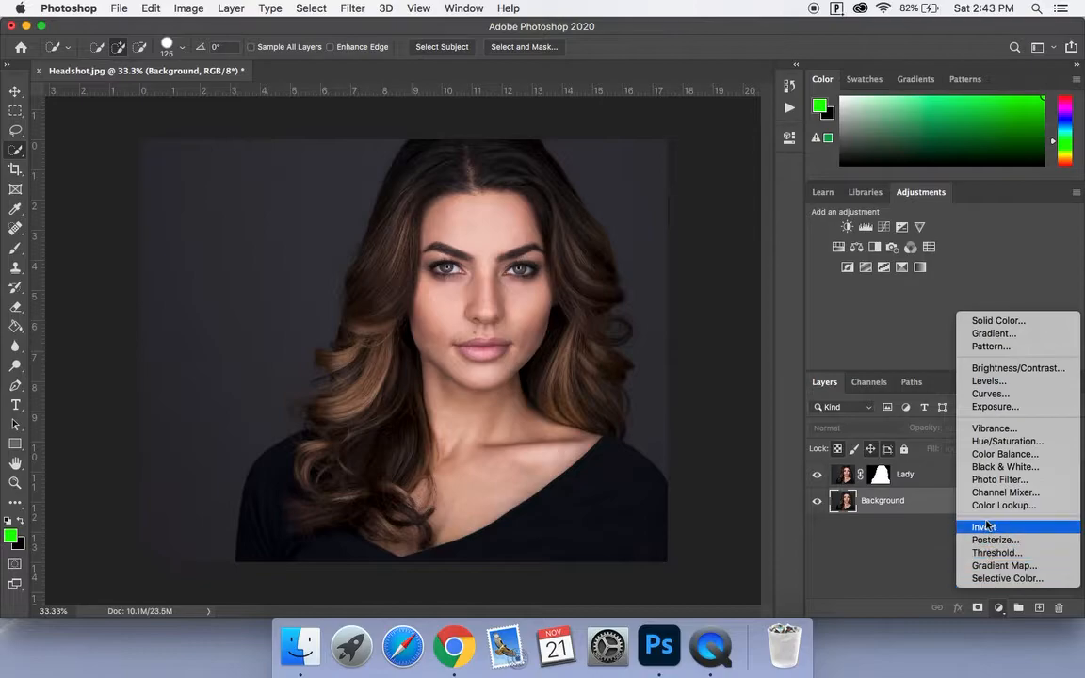
left_click(991, 321)
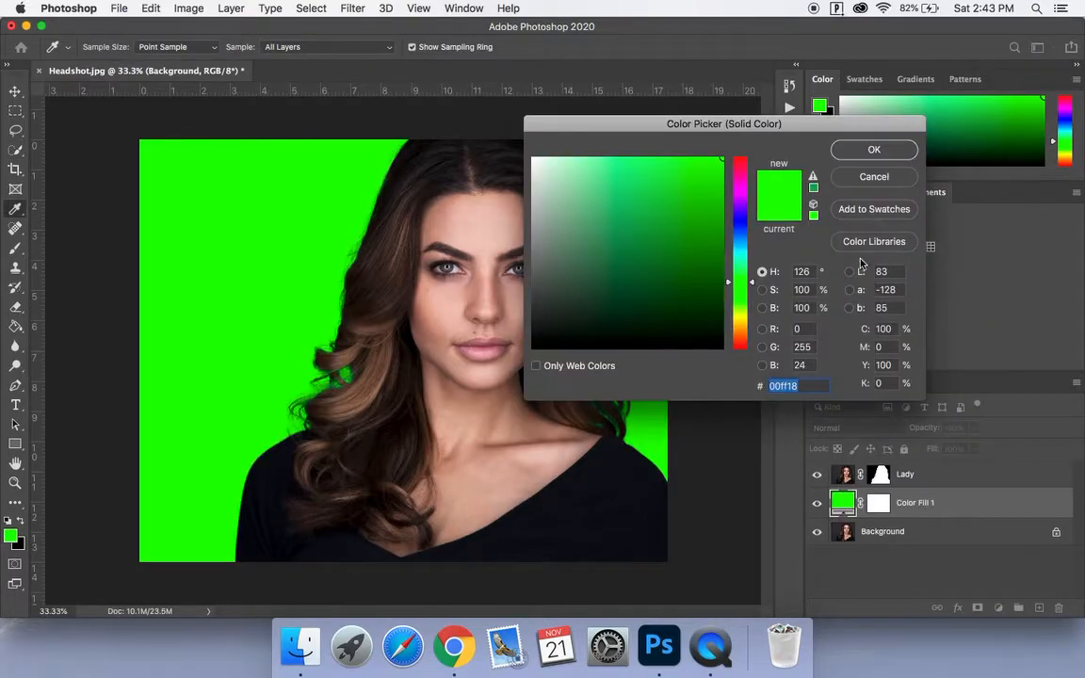
- Try blue 00aeff and a darkened brown 544e41, based on a sample from her eye, as the fill colour
left_click_drag(805, 132, 870, 123)
left_click_drag(799, 274, 800, 233)
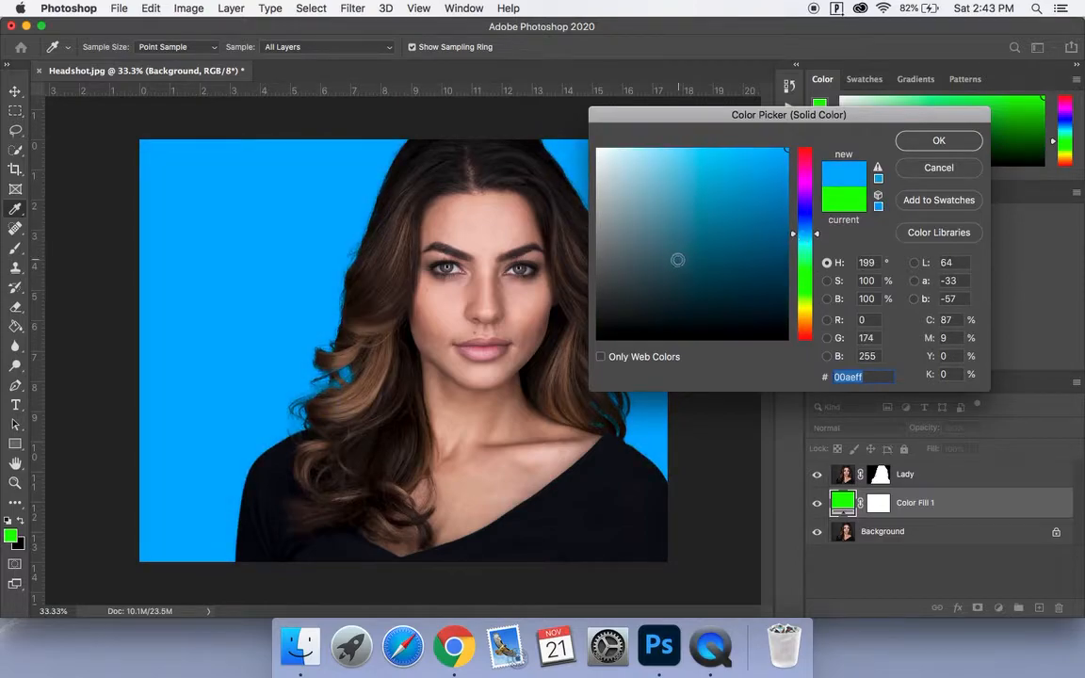
left_click(523, 272)
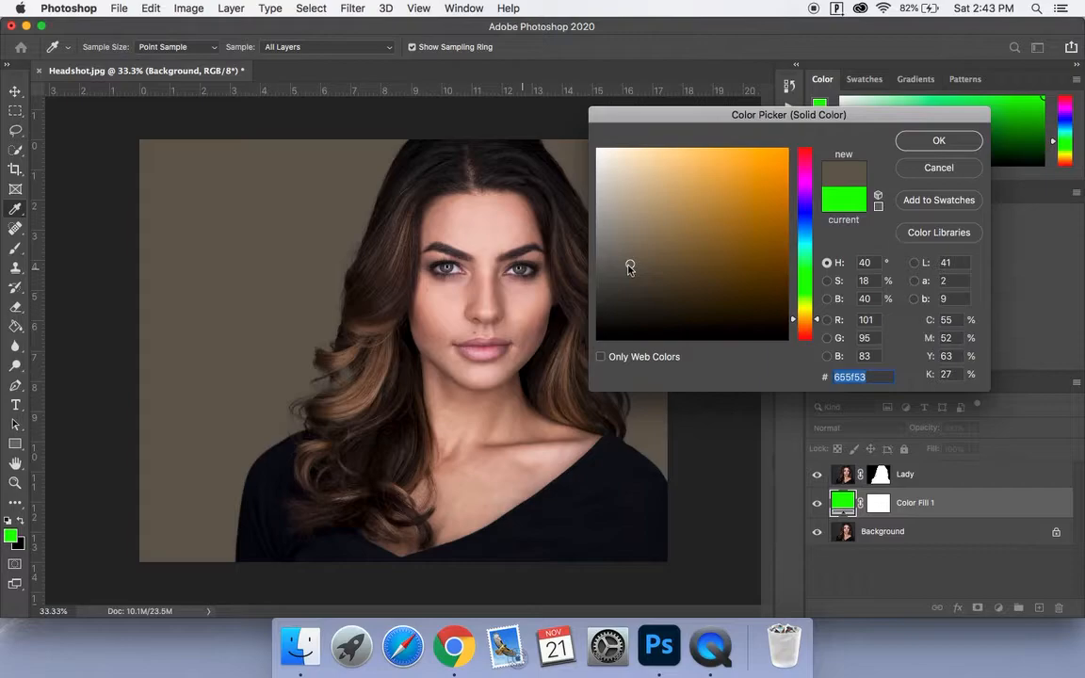
left_click_drag(630, 269, 640, 277)
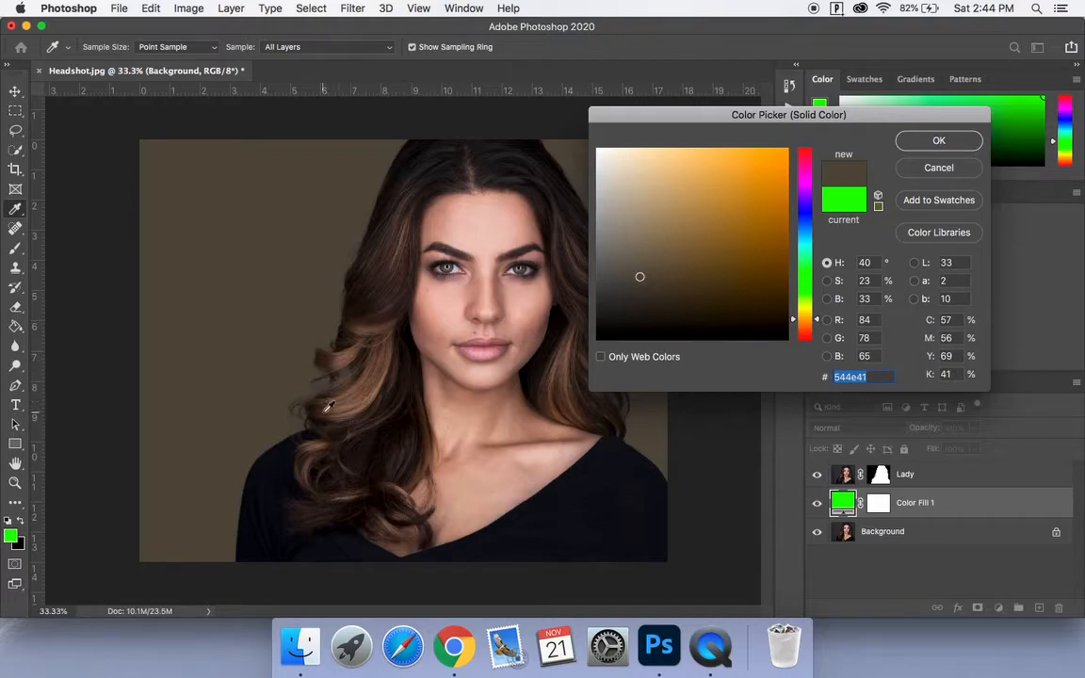
- Try bright orange fca800, violet 5f00fc and dark grey 3b3b3b as the fill colour behind the woman
left_click(790, 147)
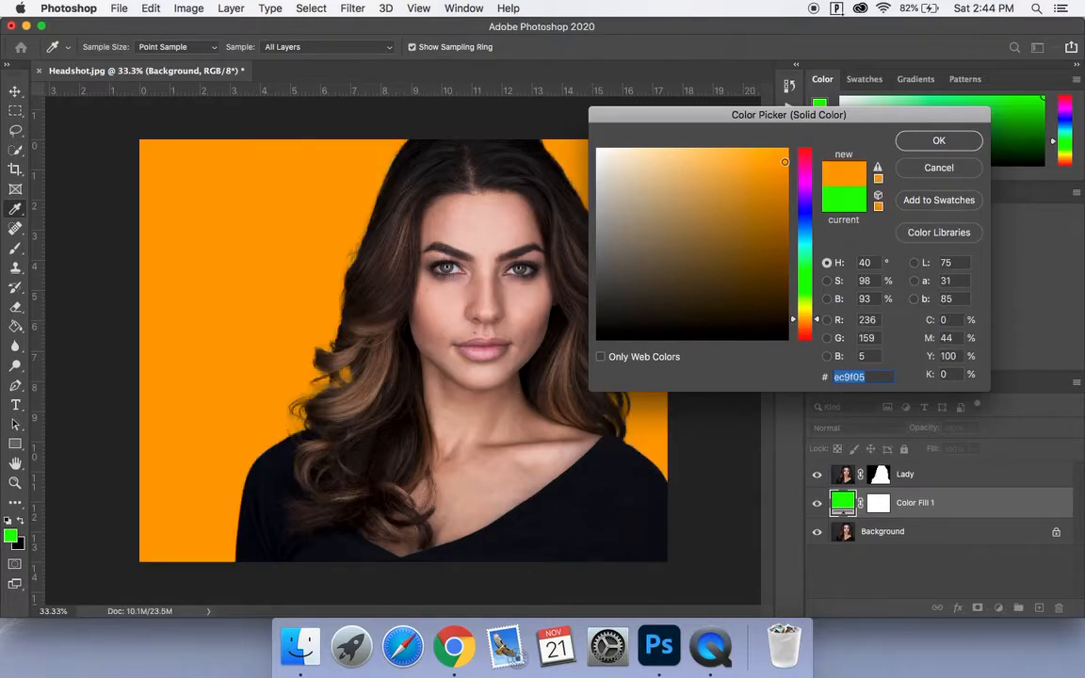
left_click_drag(790, 147, 787, 151)
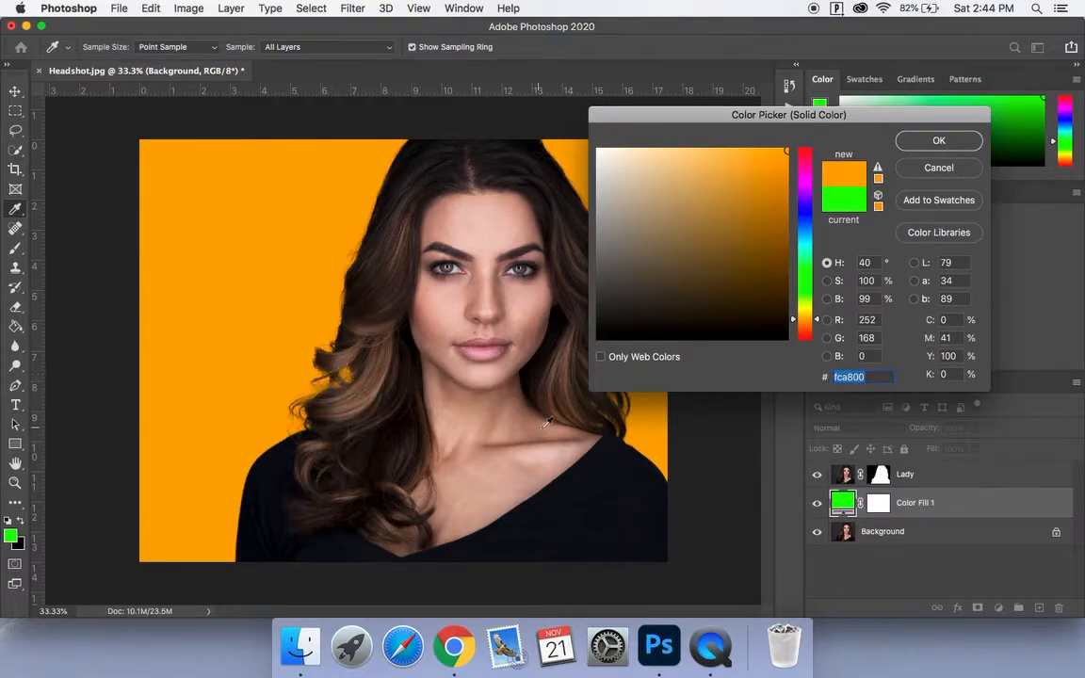
left_click(812, 185)
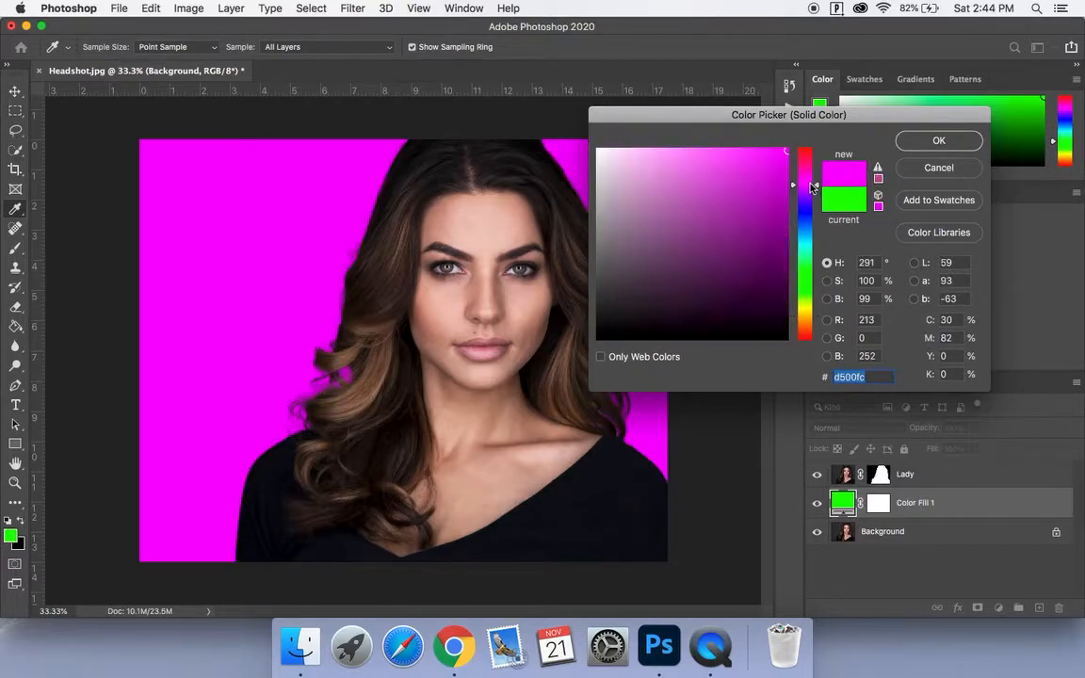
left_click_drag(812, 186, 812, 199)
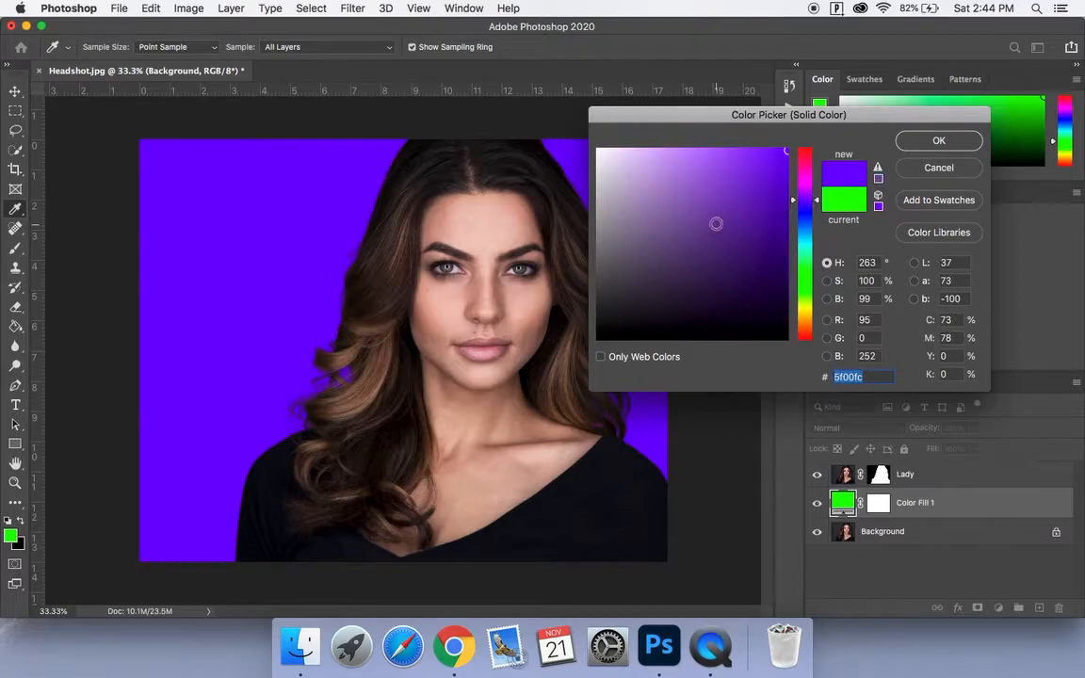
left_click(600, 293)
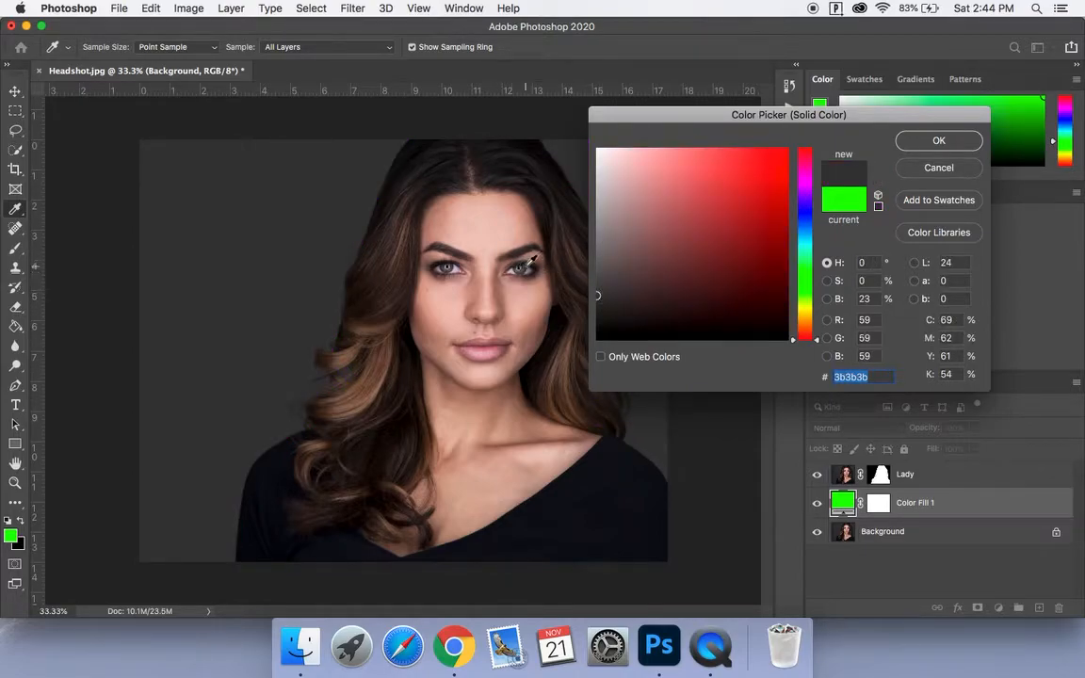
- Set the fill to olive brown 5f5942, based on her iris colour, and rename the fill layer as Background Colour
left_click_drag(527, 269, 588, 241)
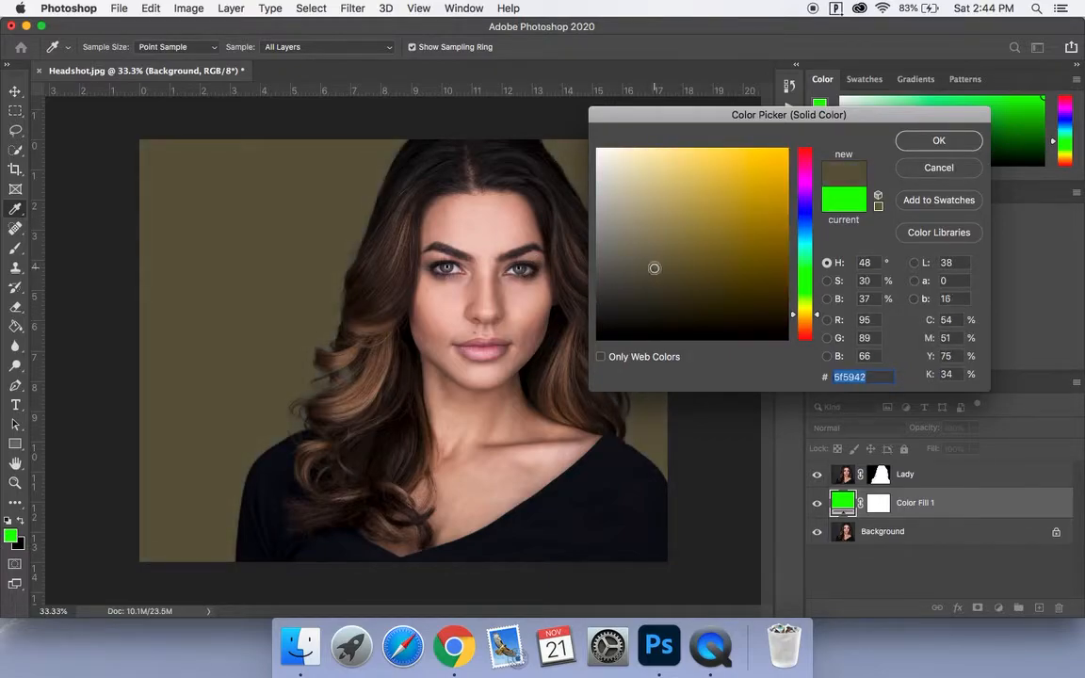
left_click(932, 141)
key("w")
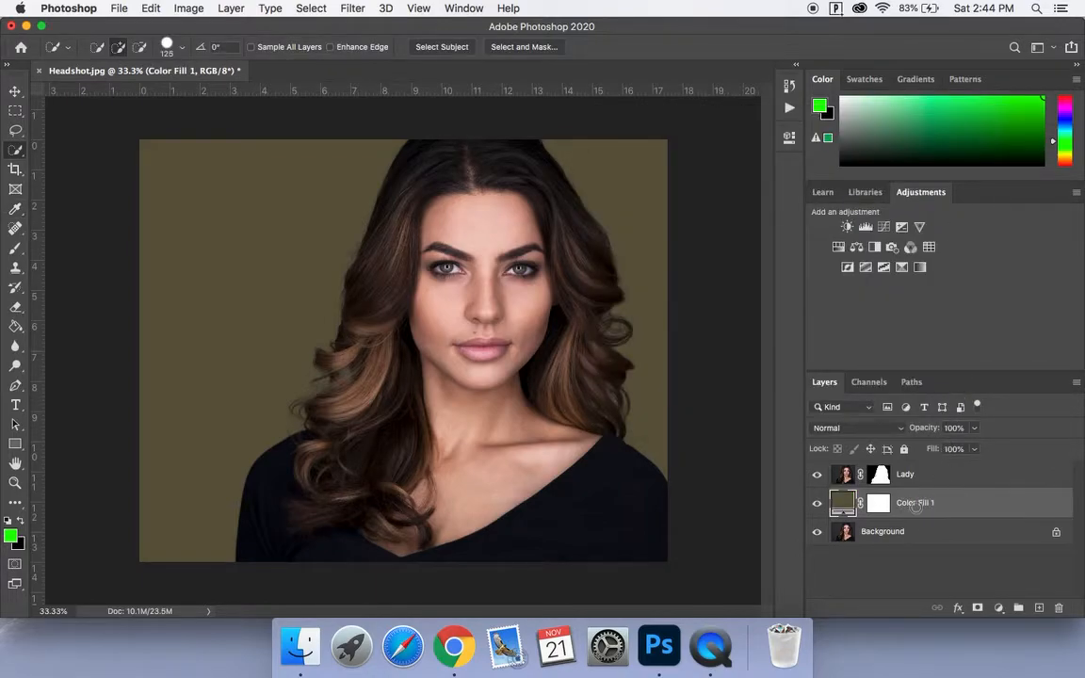
double_click(916, 503)
type("Background Colour")
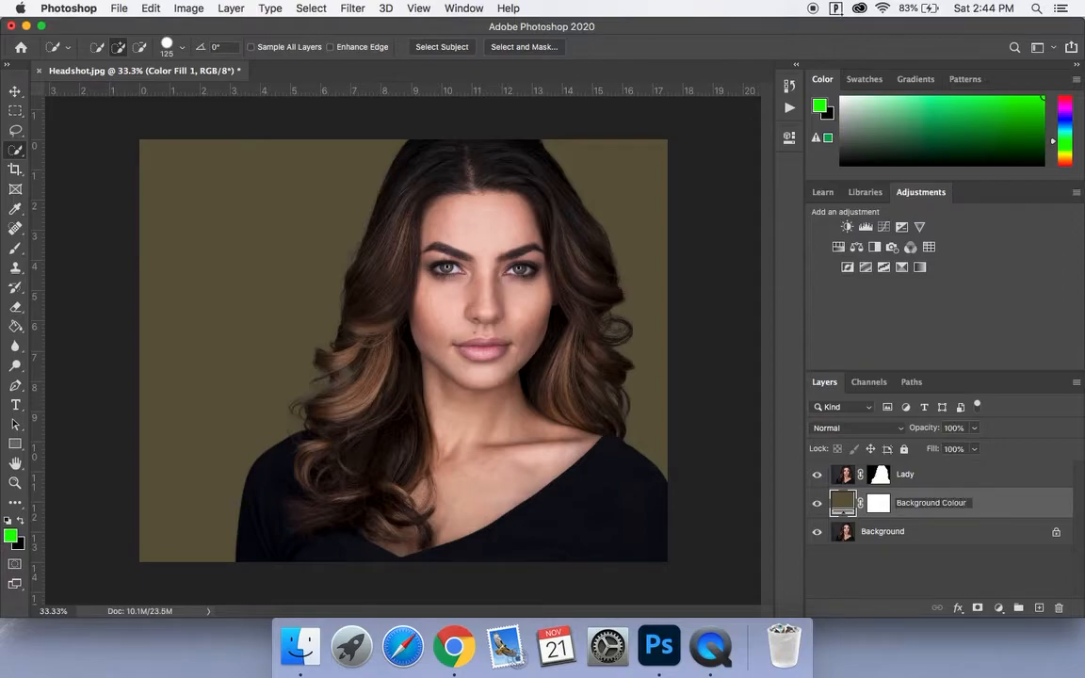
key("Return")
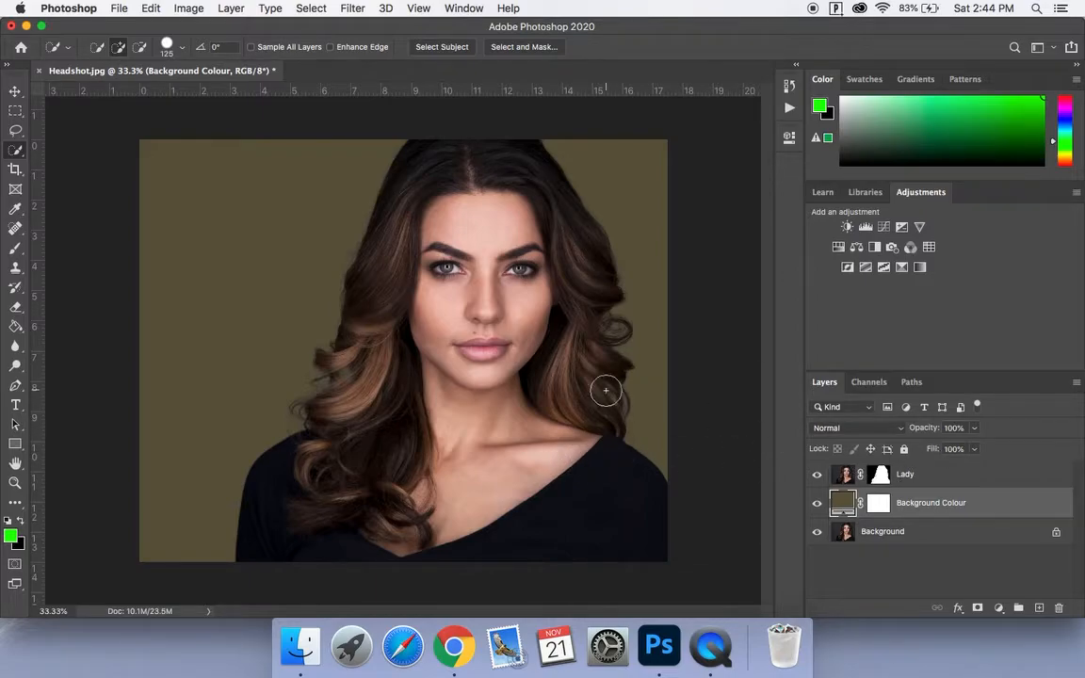
- Examine the hair and shoulder edges against the new background colour, from the left shoulder up to the crown
key("super+equal")
key("super+equal")
key("super+equal")
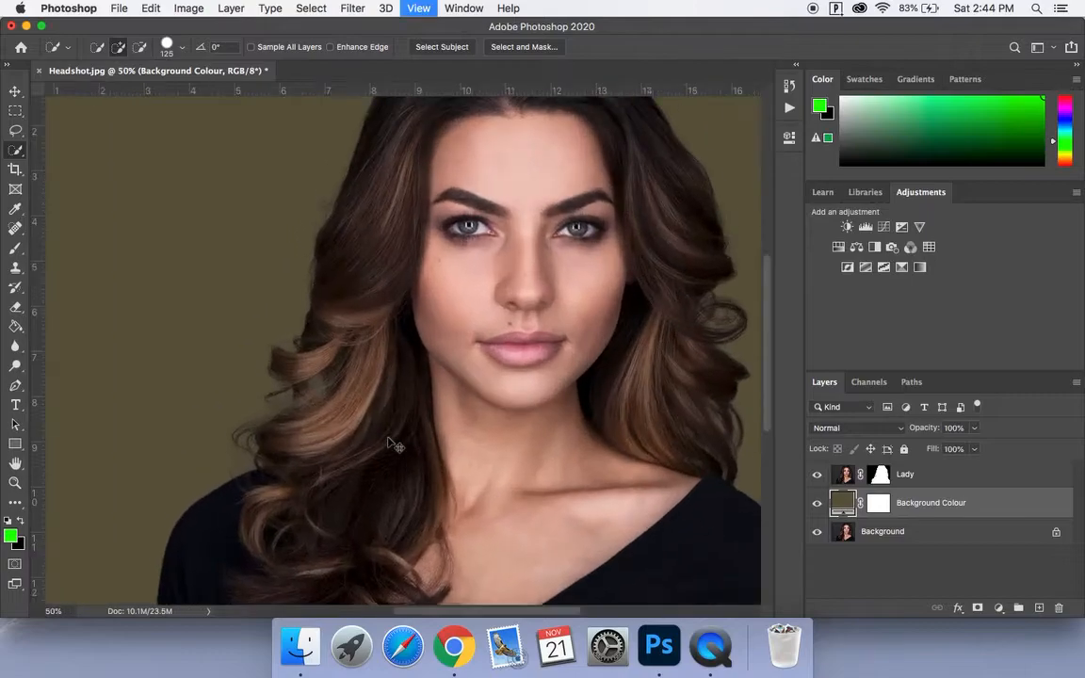
scroll(387, 436, "down", 3)
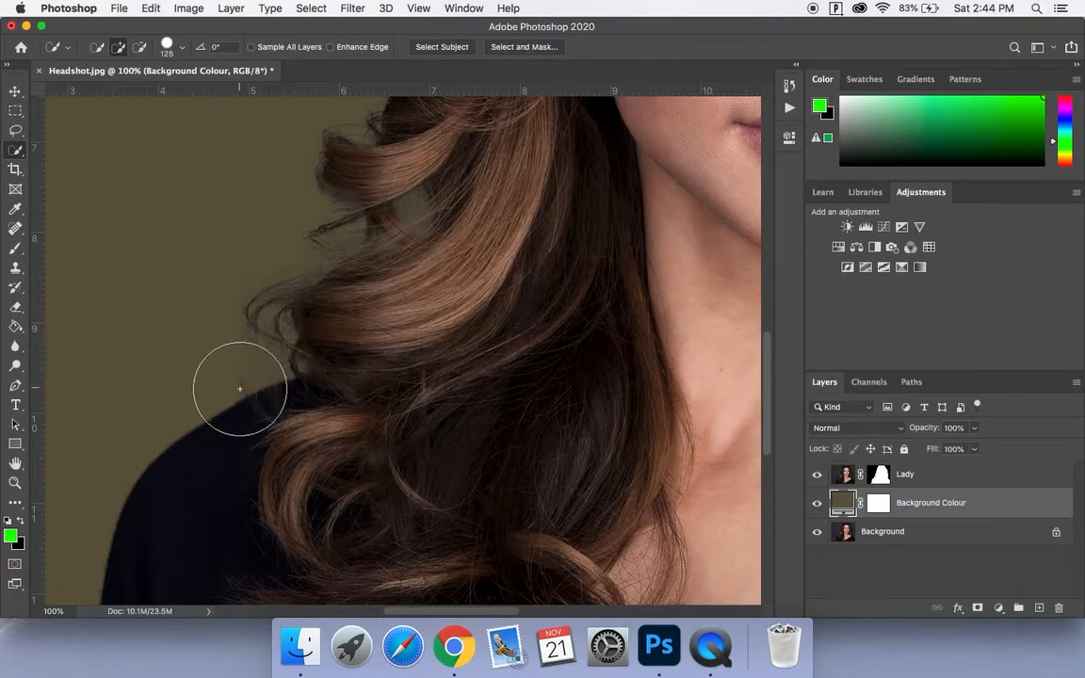
scroll(371, 317, "up", 5)
scroll(371, 317, "right", 1)
scroll(371, 318, "up", 20)
scroll(371, 318, "right", 4)
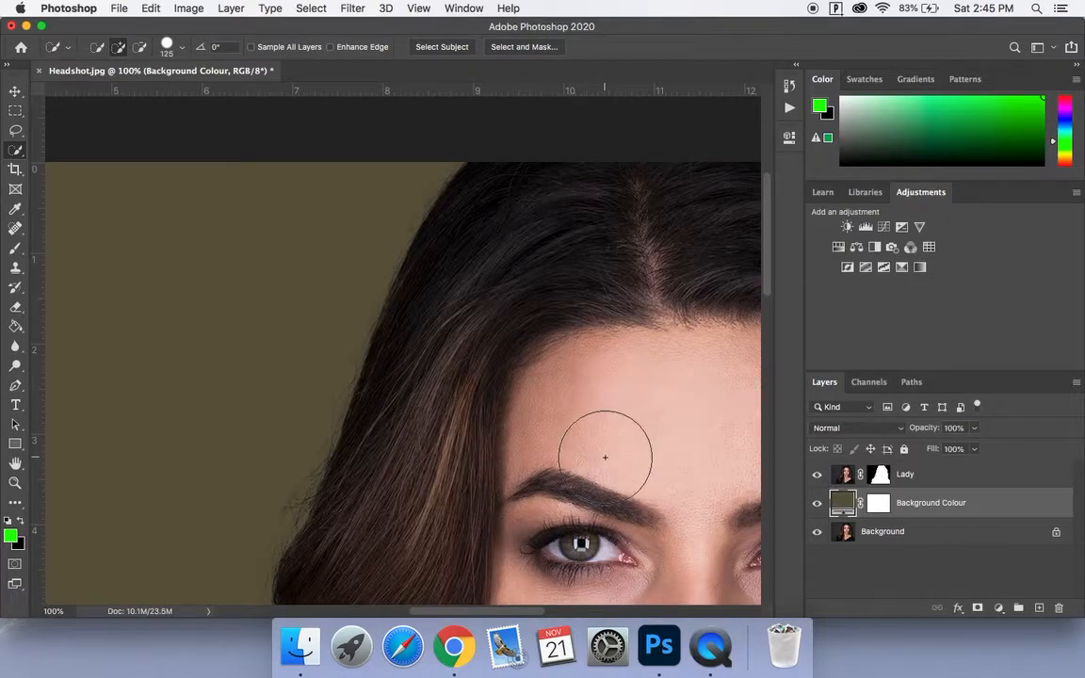
key("super+minus")
key("super+minus")
key("super+minus")
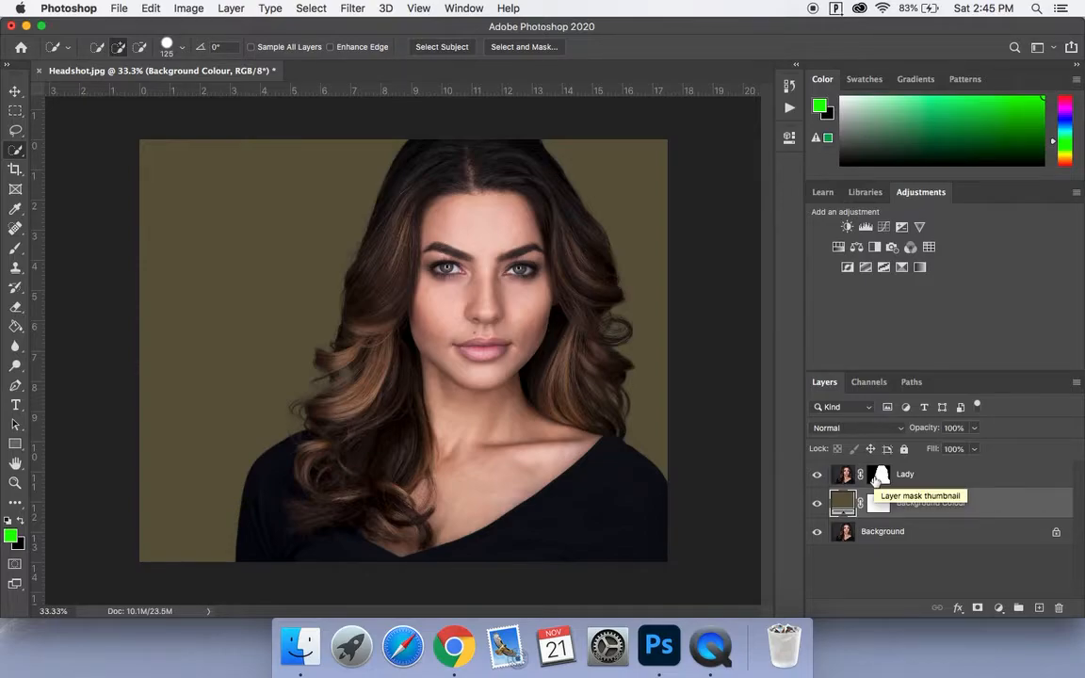
- Disable and re-enable the Lady layer's mask, and load the mask as a selection and deselect it
left_click(877, 481, "shift")
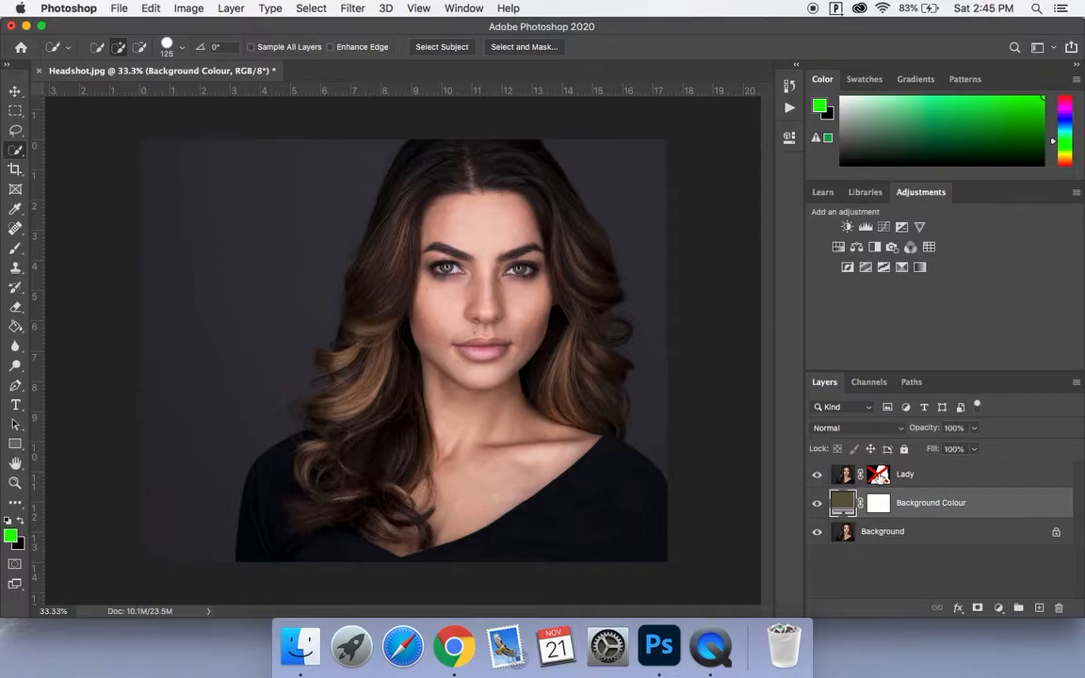
left_click(878, 477, "shift")
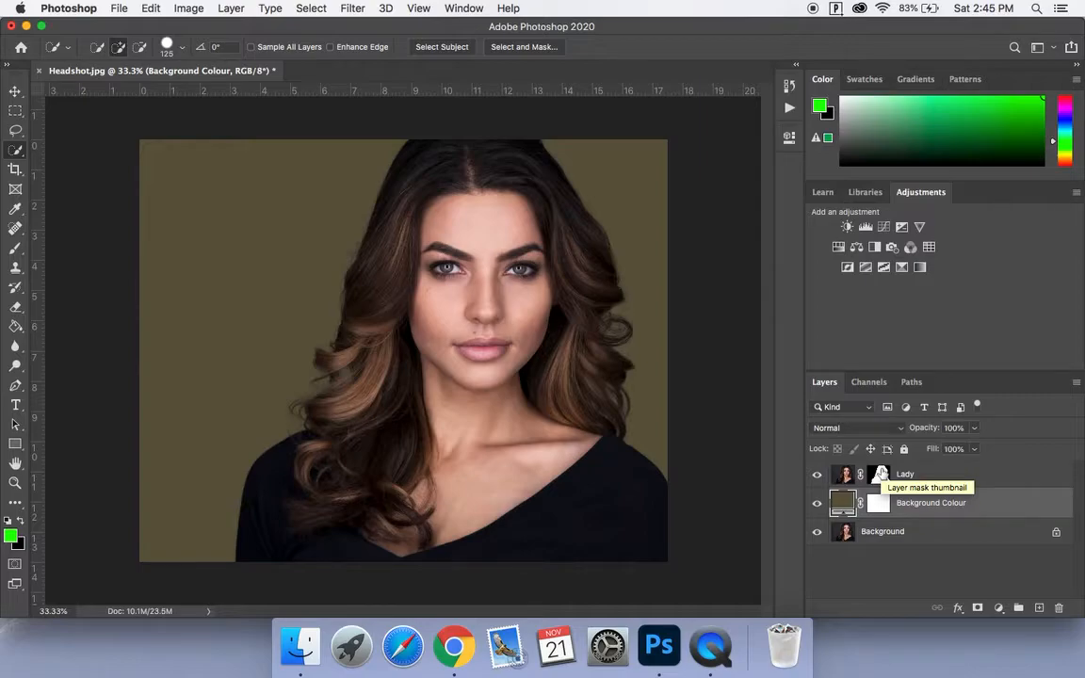
left_click(880, 478, "super")
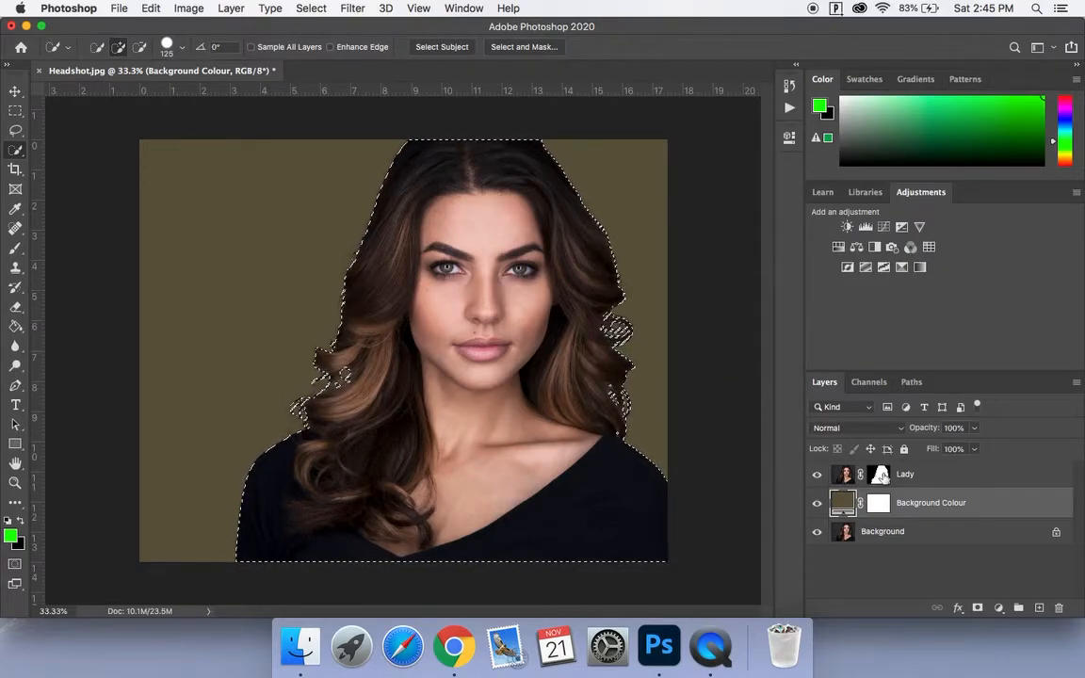
key("super+d")
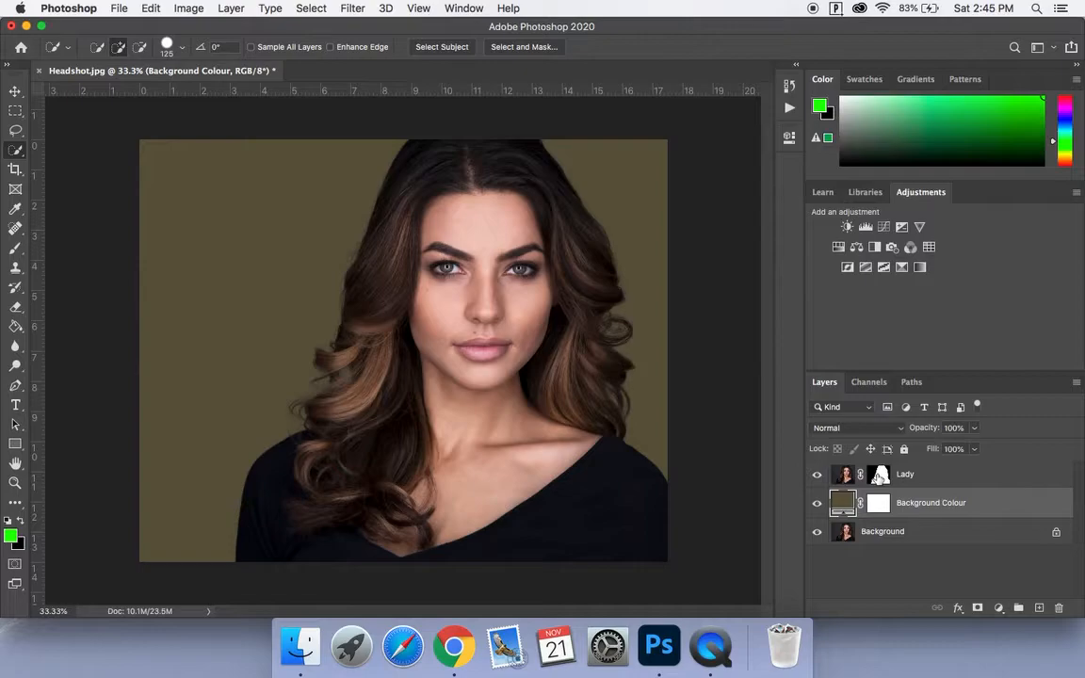
- Display the Lady layer's mask on its own and look closely at the loose curls above the left shoulder
left_click(879, 475, "alt")
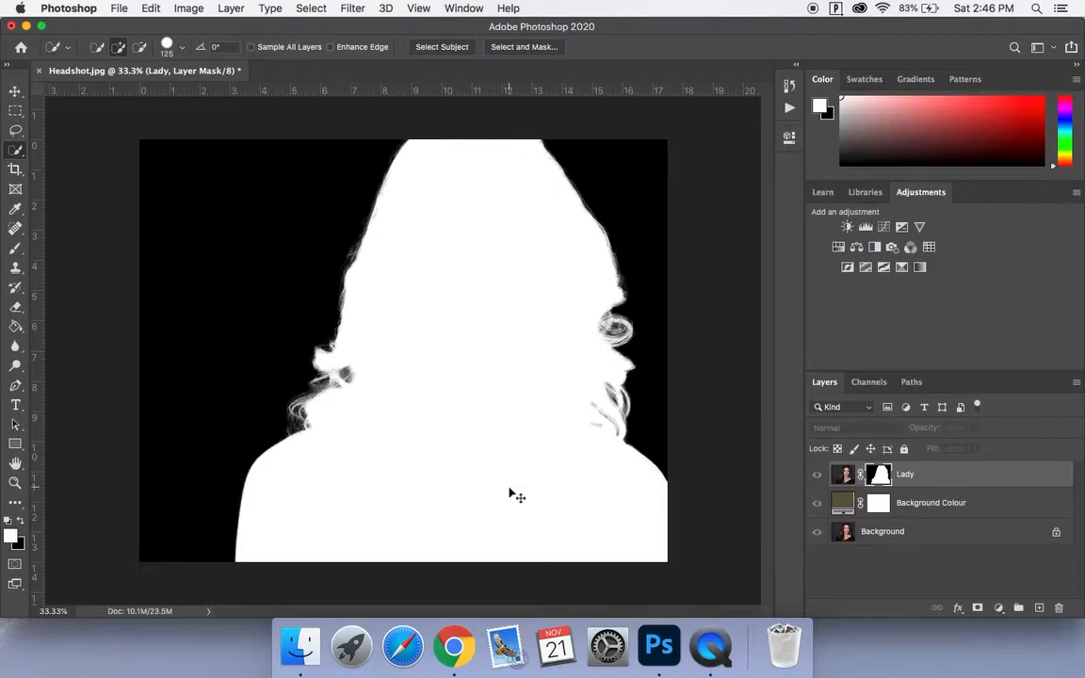
key("super+equal")
key("super+equal")
key("super+equal")
key("super+equal")
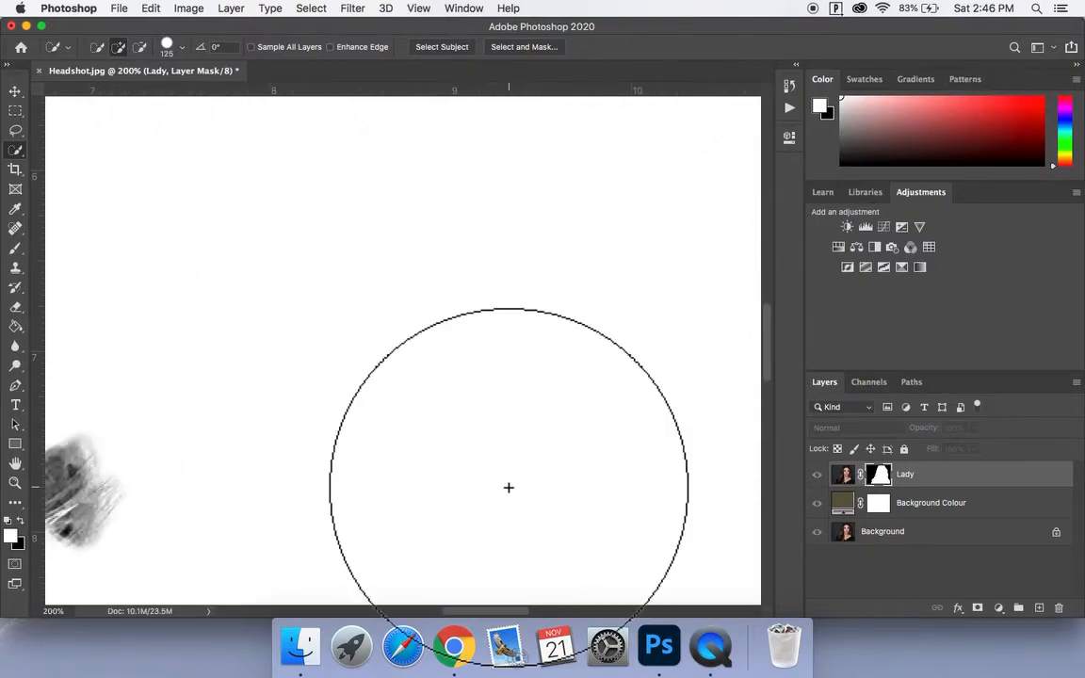
scroll(509, 487, "left", 5)
scroll(246, 385, "down", 10)
scroll(246, 385, "left", 5)
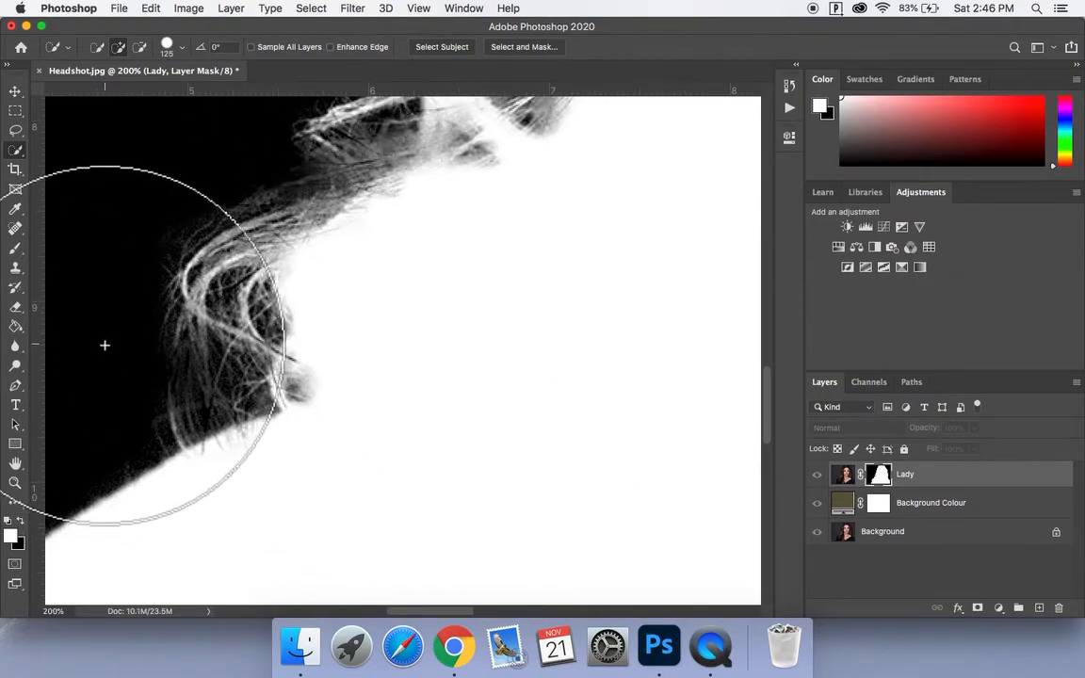
key("bracketleft")
key("bracketleft")
key("bracketleft")
key("bracketleft")
key("bracketleft")
key("bracketleft")
key("bracketleft")
key("bracketleft")
key("bracketleft")
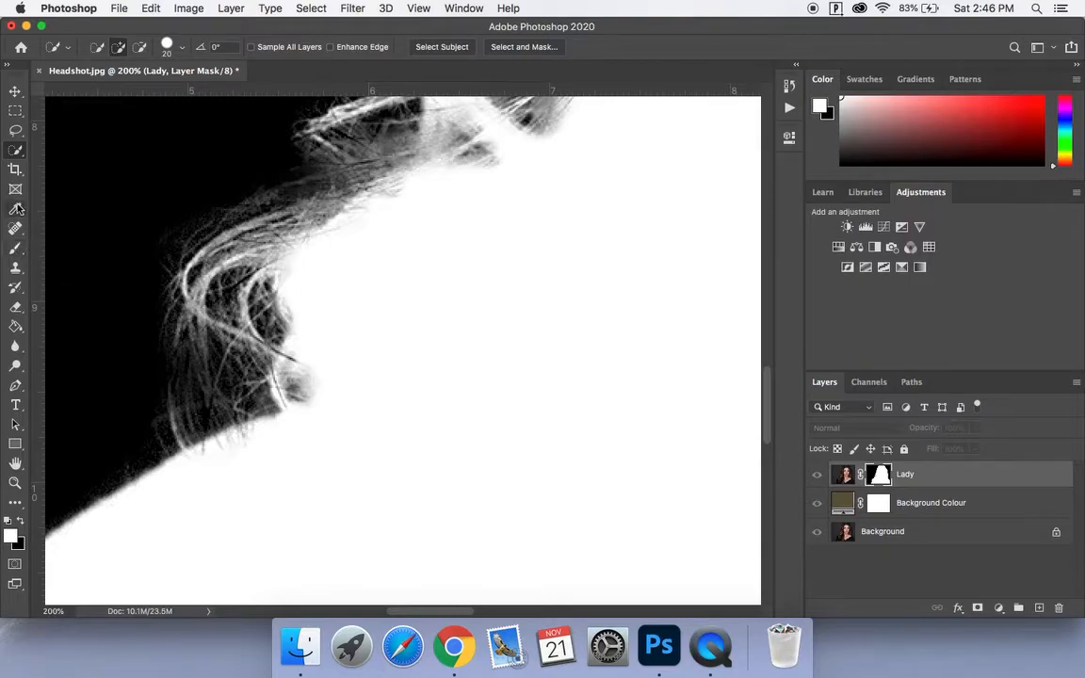
- Switch to the Brush tool, shrink its tip to 4 px and check the tip's size and hardness settings
left_click(16, 248)
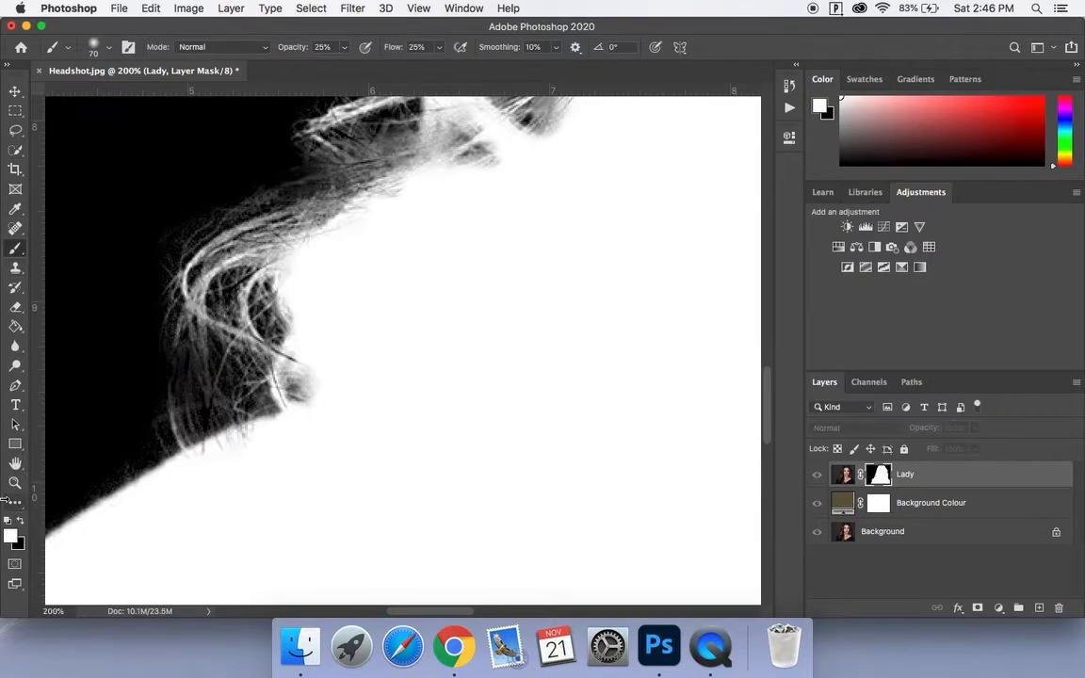
key("bracketleft")
key("bracketleft")
key("bracketleft")
key("bracketleft")
key("bracketleft")
key("bracketleft")
key("bracketleft")
key("bracketleft")
key("bracketleft")
key("bracketleft")
key("bracketleft")
key("bracketleft")
key("bracketleft")
left_click(111, 48)
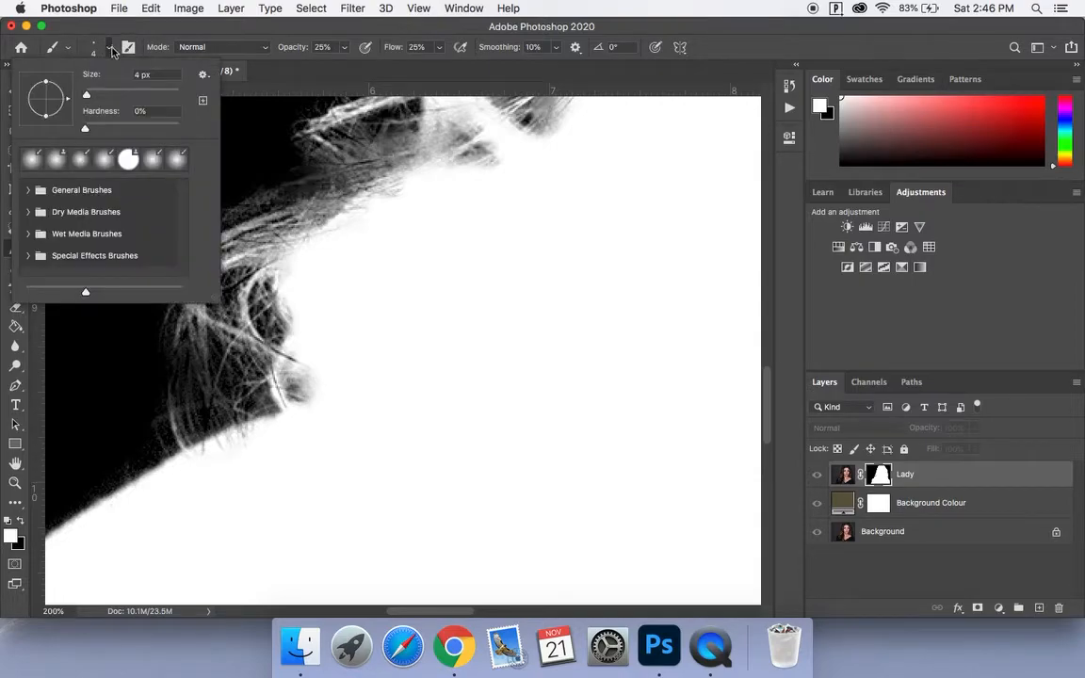
left_click(112, 49)
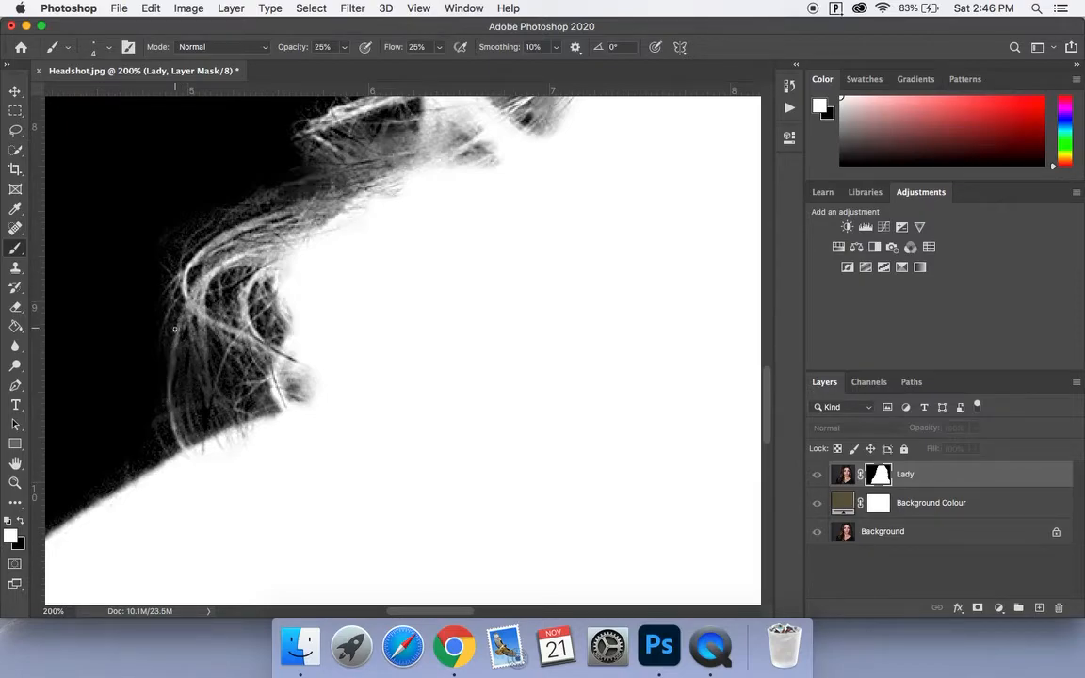
- Examine the Lady mask's left hair edge for grey patches, from the shoulder curls up the side of the head
scroll(349, 265, "up", 5)
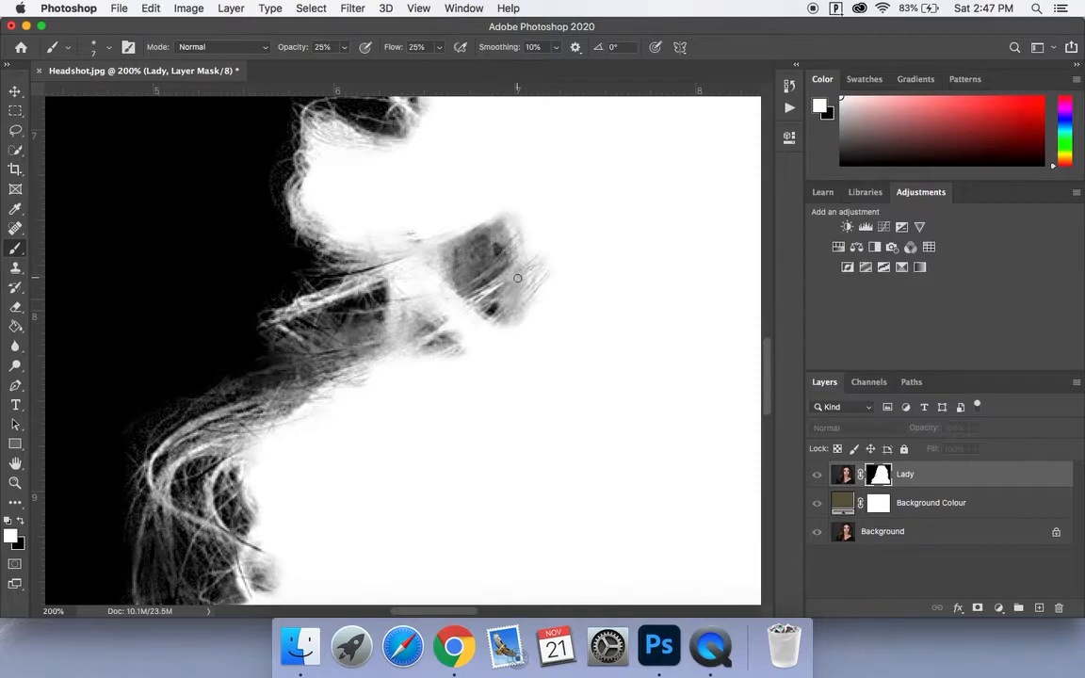
scroll(513, 287, "up", 3)
scroll(397, 362, "up", 5)
scroll(397, 362, "right", 5)
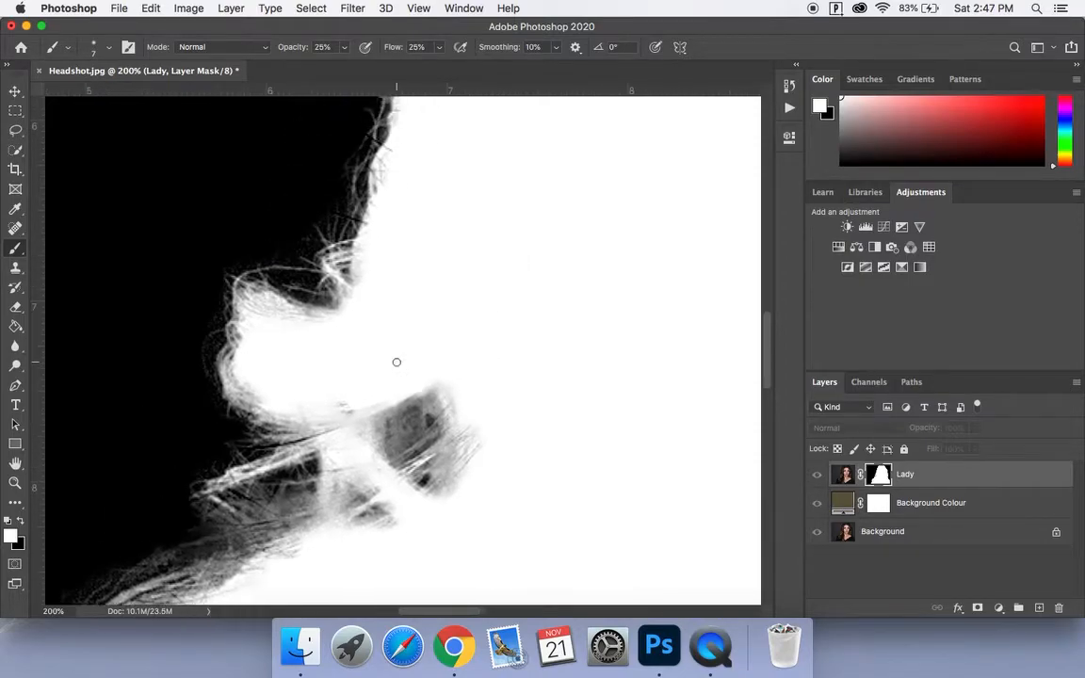
scroll(396, 362, "up", 3)
scroll(397, 362, "right", 2)
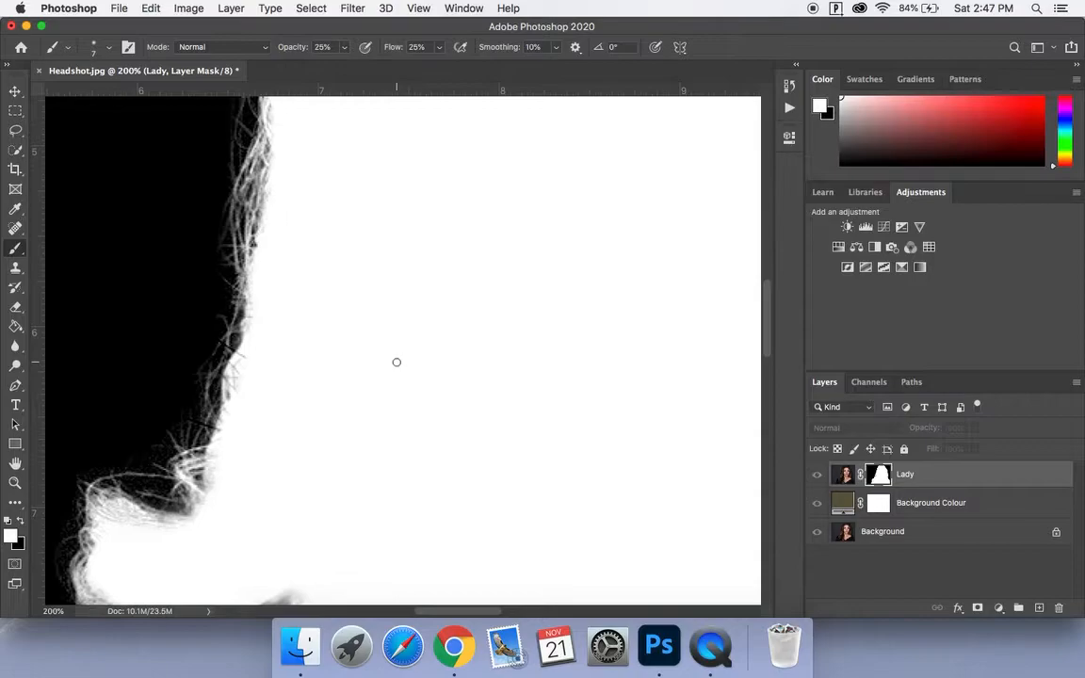
scroll(397, 362, "down", 15)
scroll(396, 361, "left", 8)
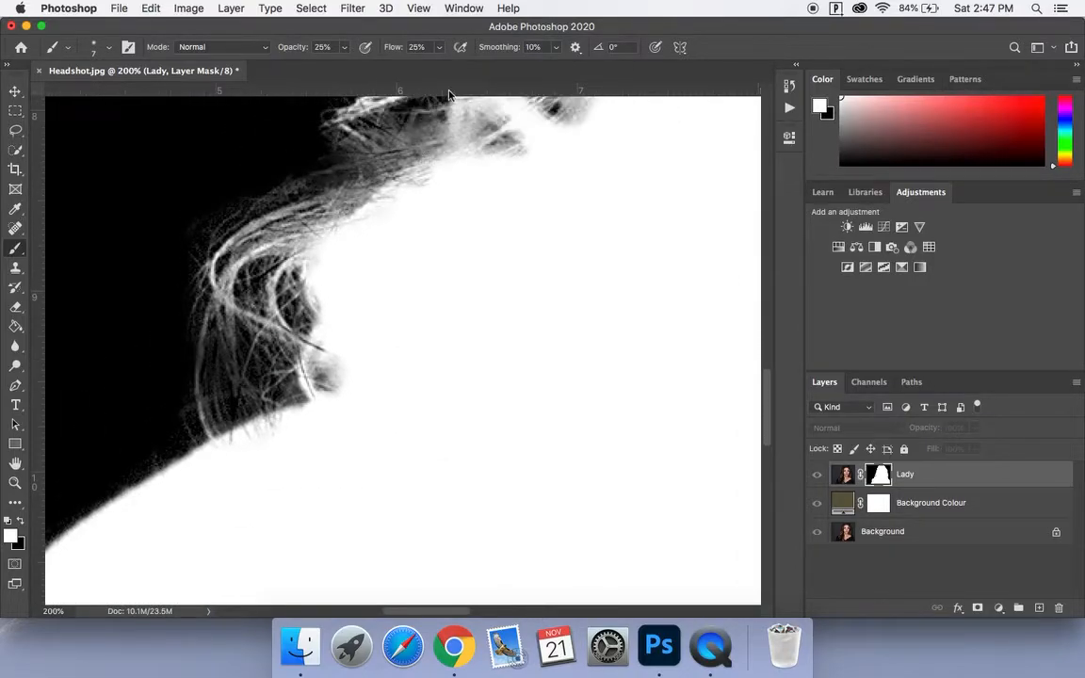
scroll(425, 160, "up", 6)
scroll(425, 160, "right", 4)
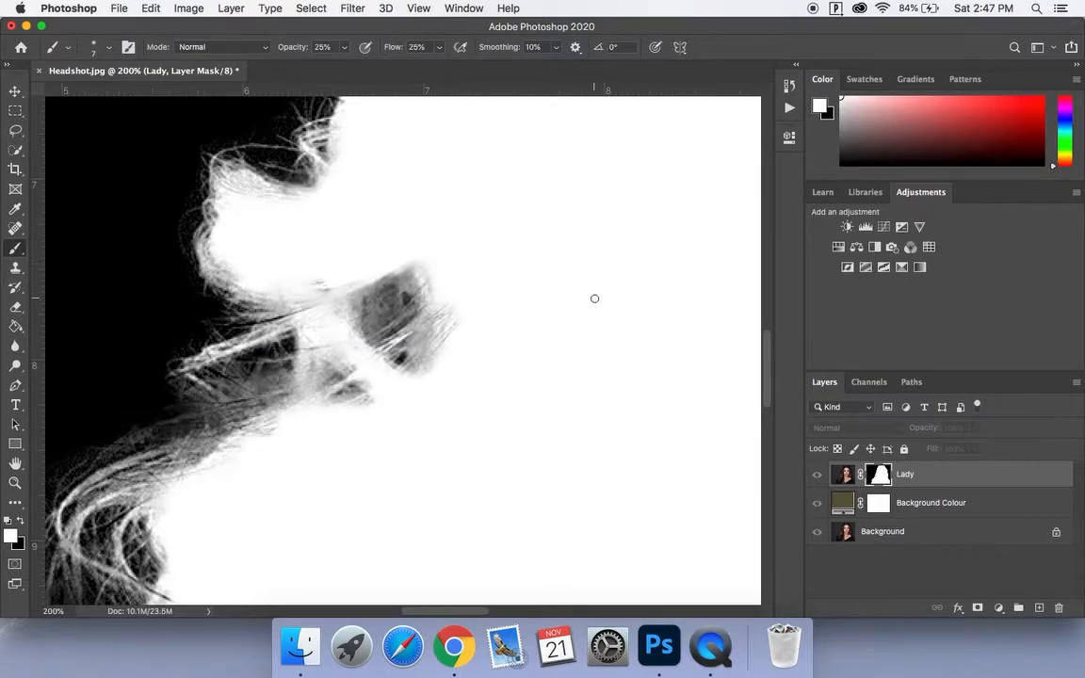
- Set the brush's flow and opacity both to 100%
left_click(440, 47)
left_click_drag(440, 66, 547, 65)
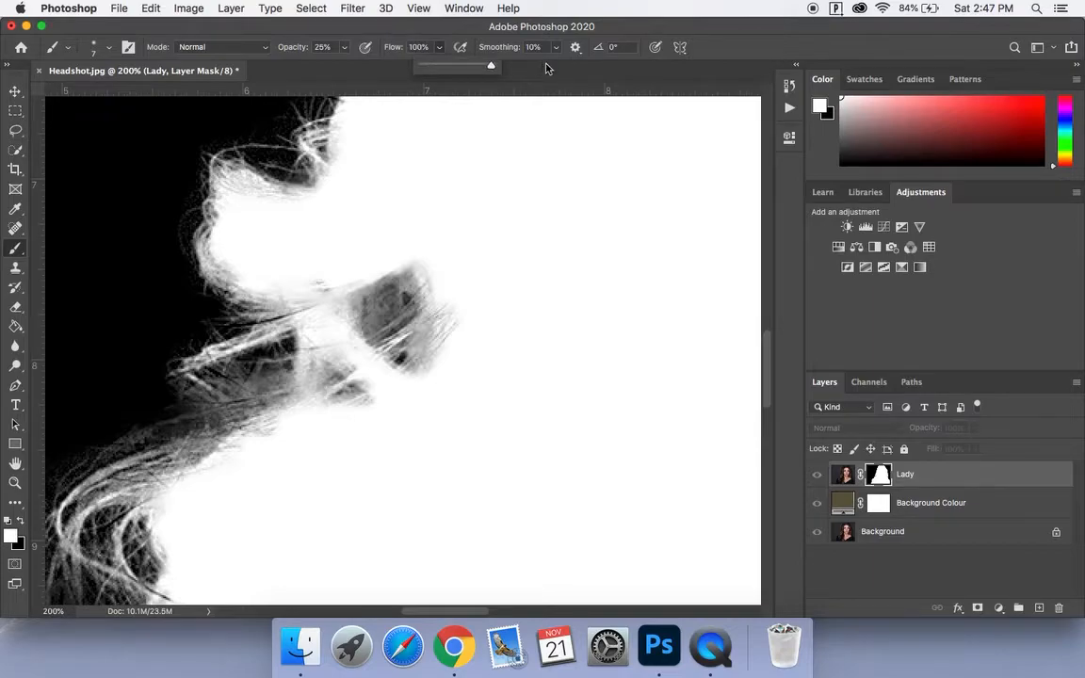
left_click(345, 53)
left_click_drag(311, 64, 396, 62)
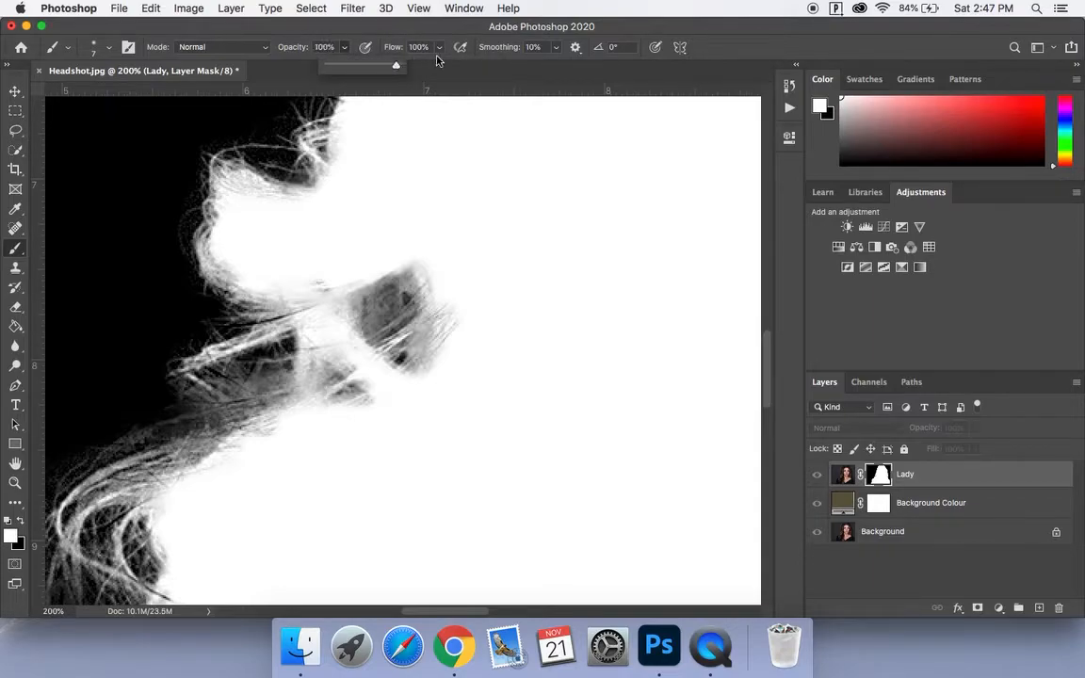
- Paint white over the grey streaks just inside the mask's upper-left hair edge
scroll(484, 165, "up", 15)
scroll(484, 165, "right", 5)
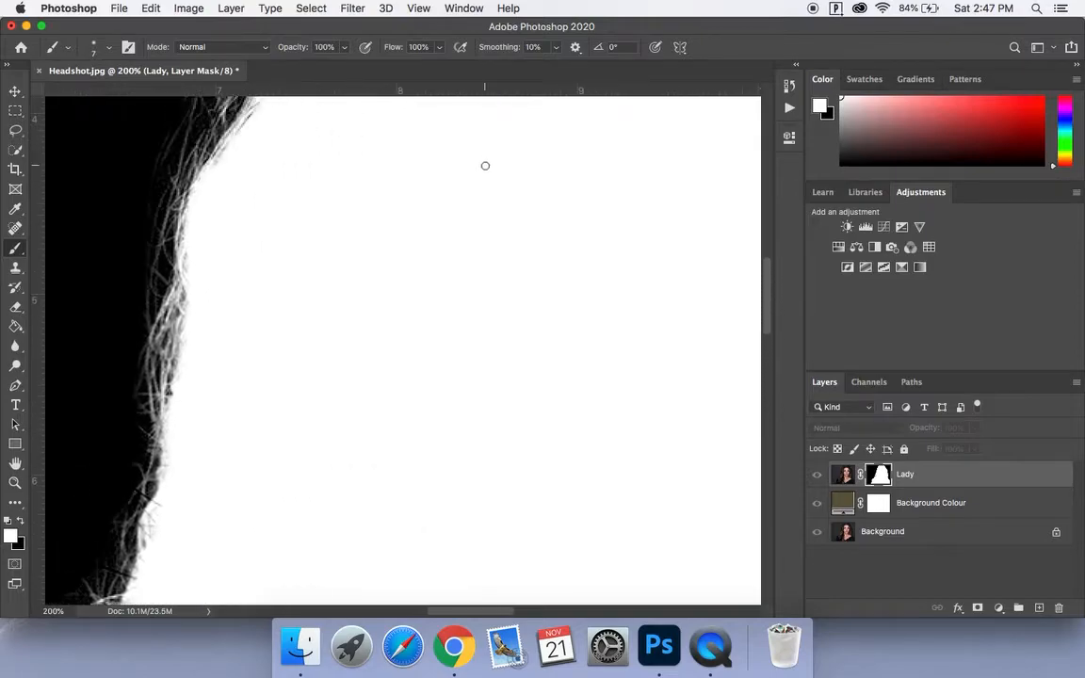
scroll(485, 165, "up", 10)
scroll(485, 165, "right", 3)
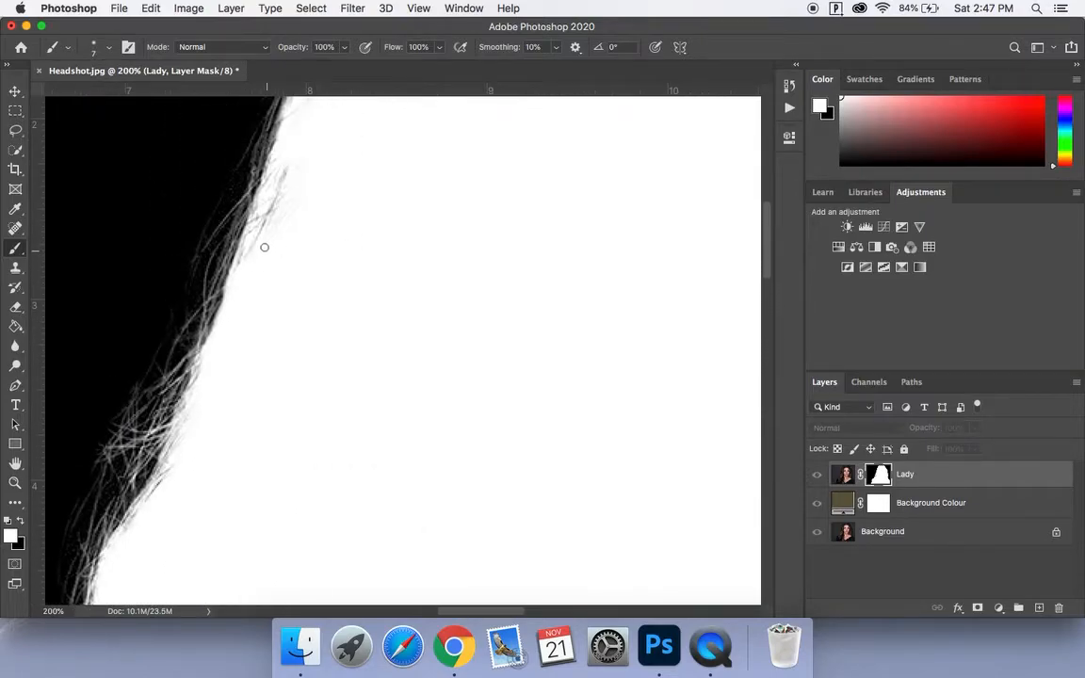
mouse_move(257, 242)
left_mouse_down()
mouse_move(290, 148)
mouse_move(269, 240)
mouse_move(290, 187)
mouse_move(267, 212)
mouse_move(282, 180)
mouse_move(257, 244)
left_mouse_up()
scroll(310, 241, "up", 5)
scroll(310, 241, "right", 3)
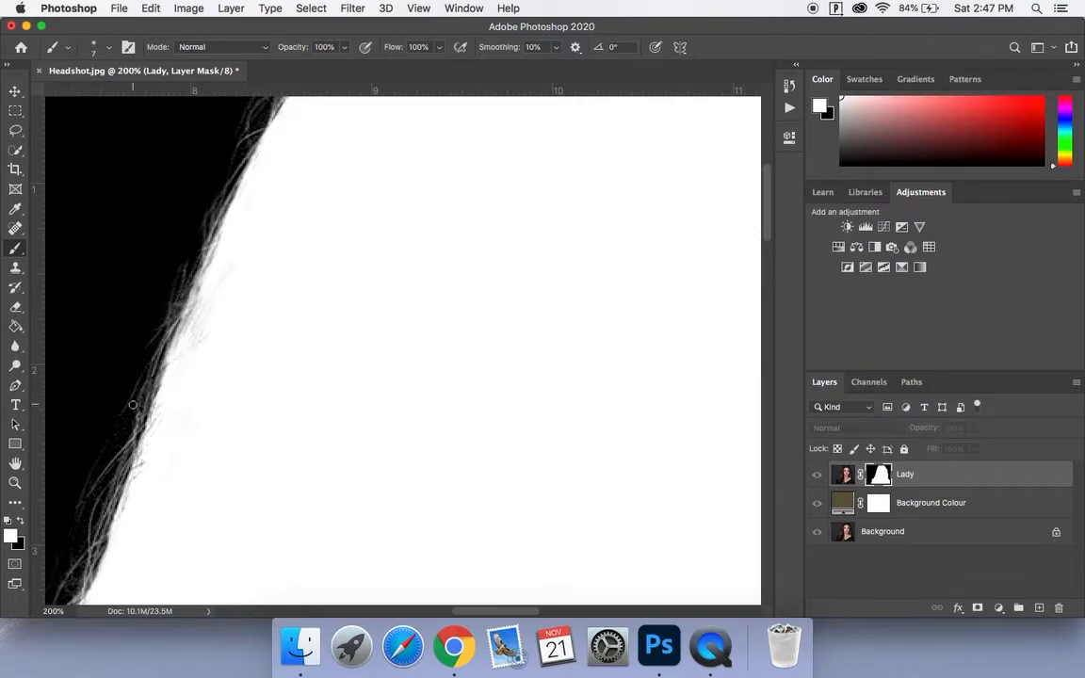
- Paint the grey areas inside the mask's right hair edge white, from the crown down the side of the head
scroll(133, 405, "up", 5)
scroll(284, 303, "right", 15)
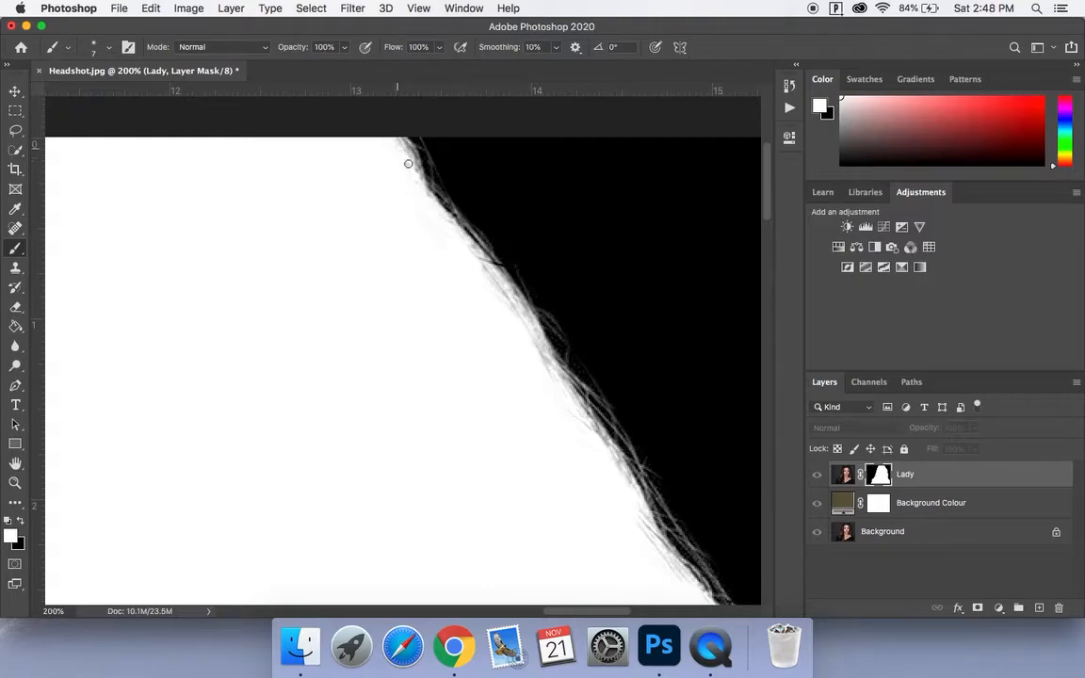
scroll(409, 192, "down", 1)
scroll(410, 192, "right", 1)
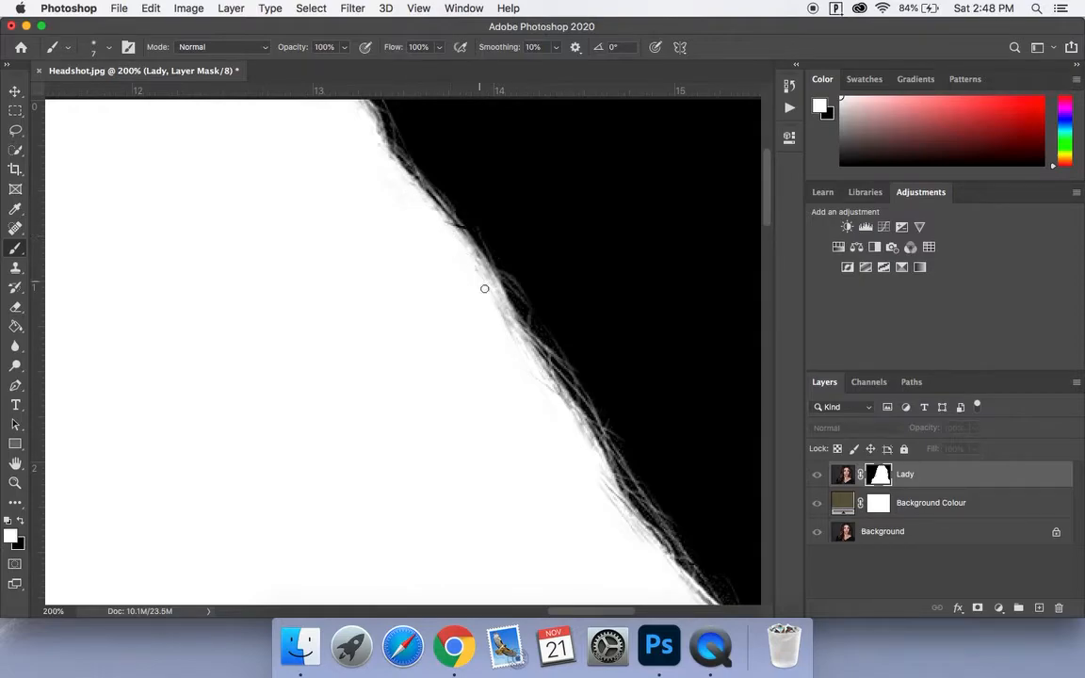
scroll(512, 343, "down", 3)
scroll(513, 344, "right", 1)
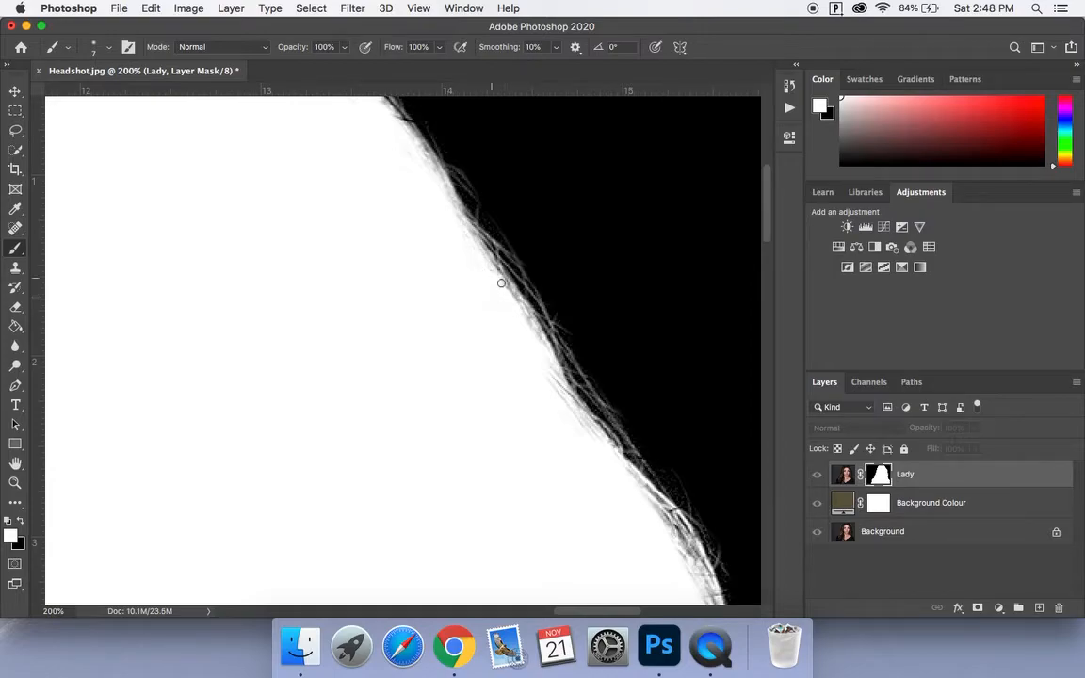
scroll(506, 292, "down", 3)
scroll(506, 292, "right", 2)
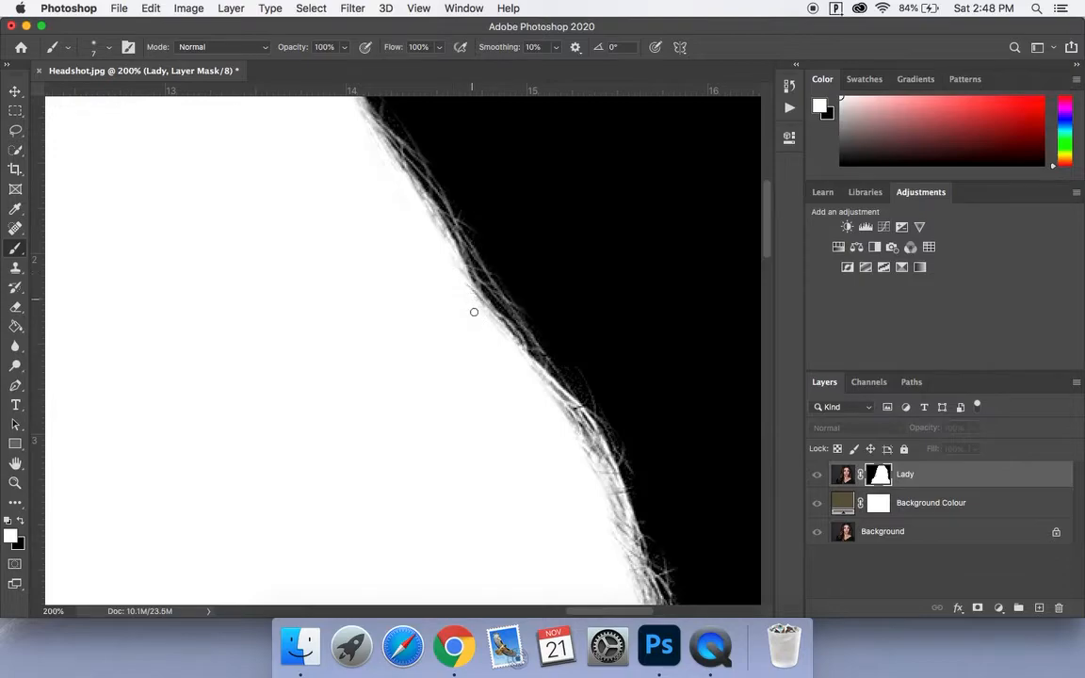
scroll(472, 310, "down", 6)
scroll(472, 310, "right", 3)
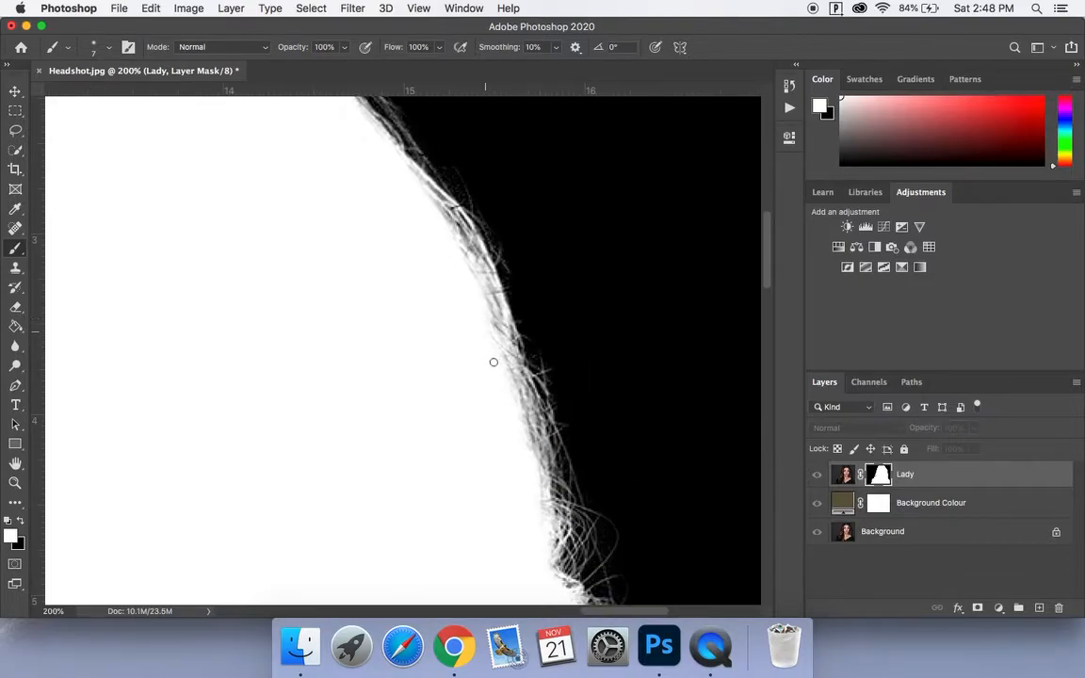
- Clean up the mask with white inside the lower-right curls and the pointed hair tip, checking down to the right shoulder
scroll(493, 362, "down", 10)
scroll(493, 361, "right", 3)
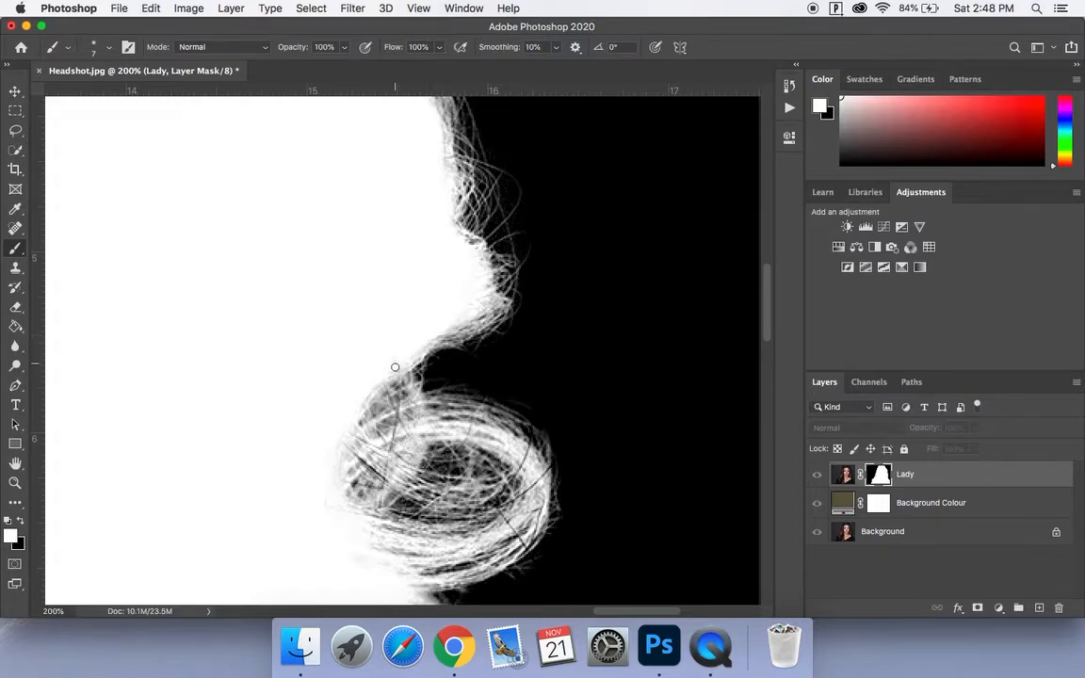
scroll(331, 421, "down", 5)
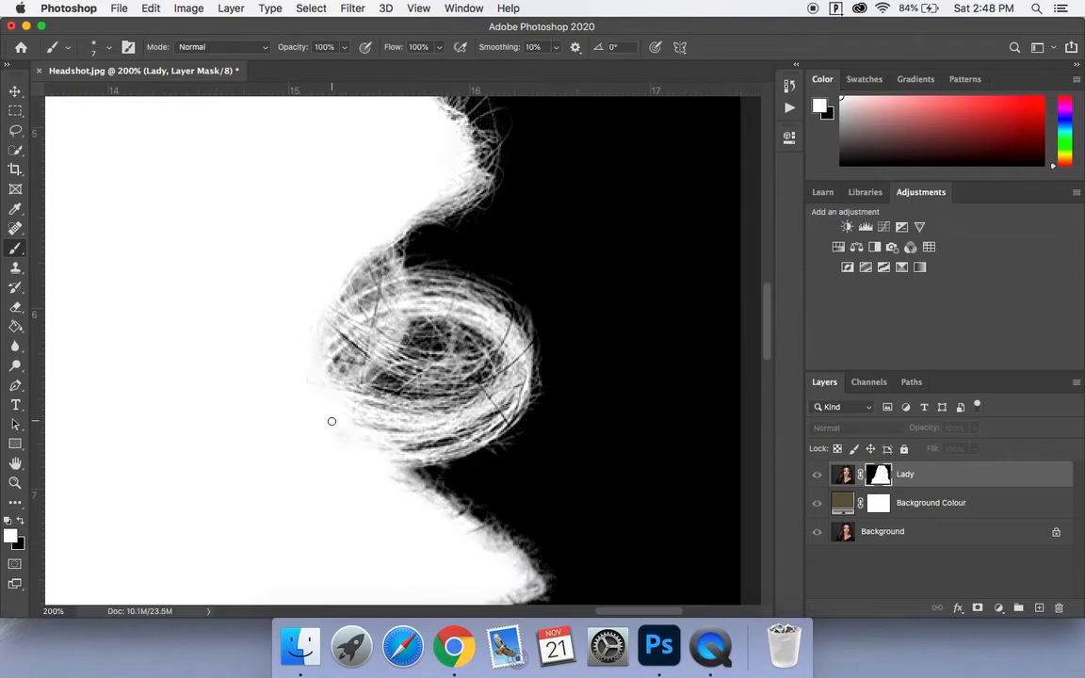
scroll(396, 438, "down", 4)
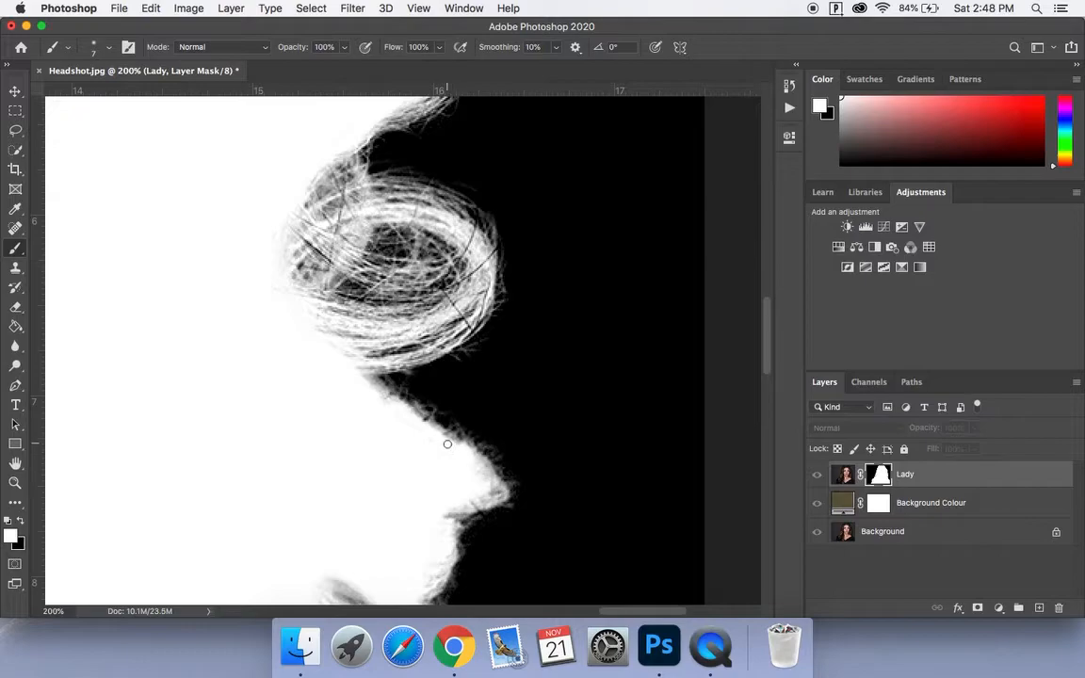
scroll(454, 448, "down", 3)
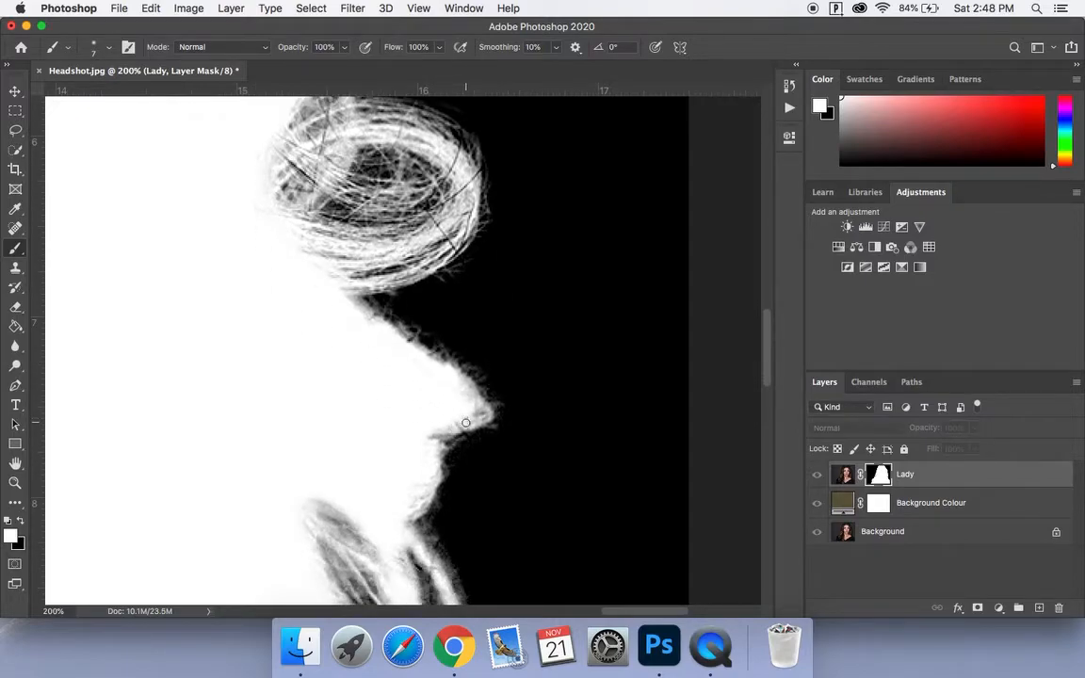
left_click_drag(477, 410, 486, 419)
scroll(438, 441, "down", 7)
scroll(436, 441, "left", 2)
scroll(382, 387, "down", 5)
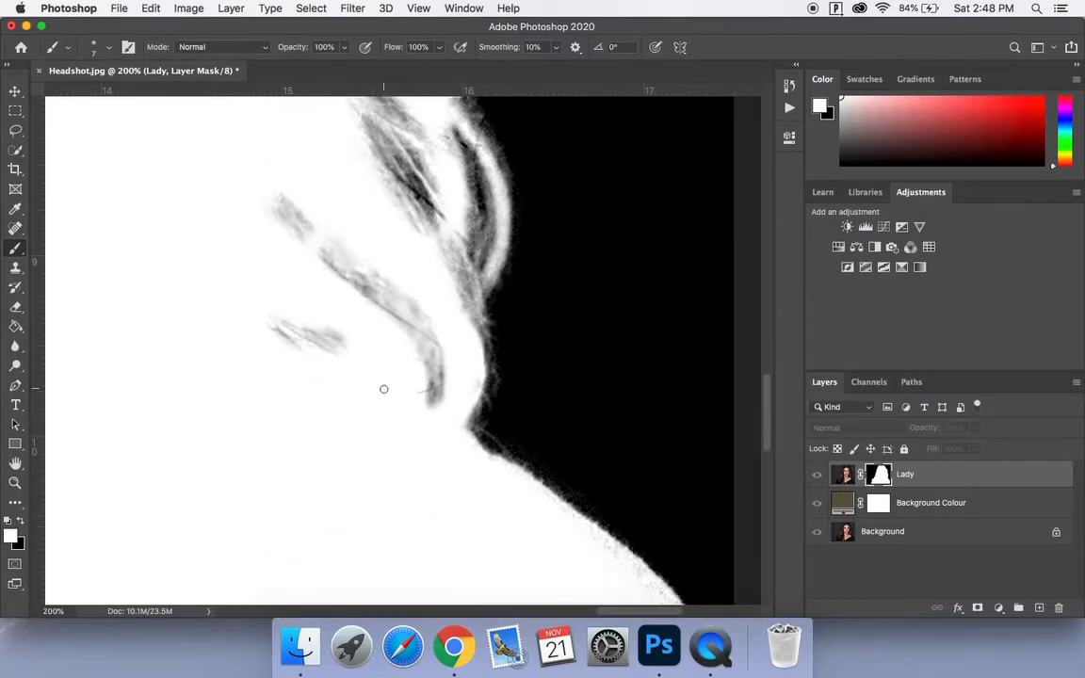
scroll(337, 325, "down", 10)
scroll(338, 324, "right", 2)
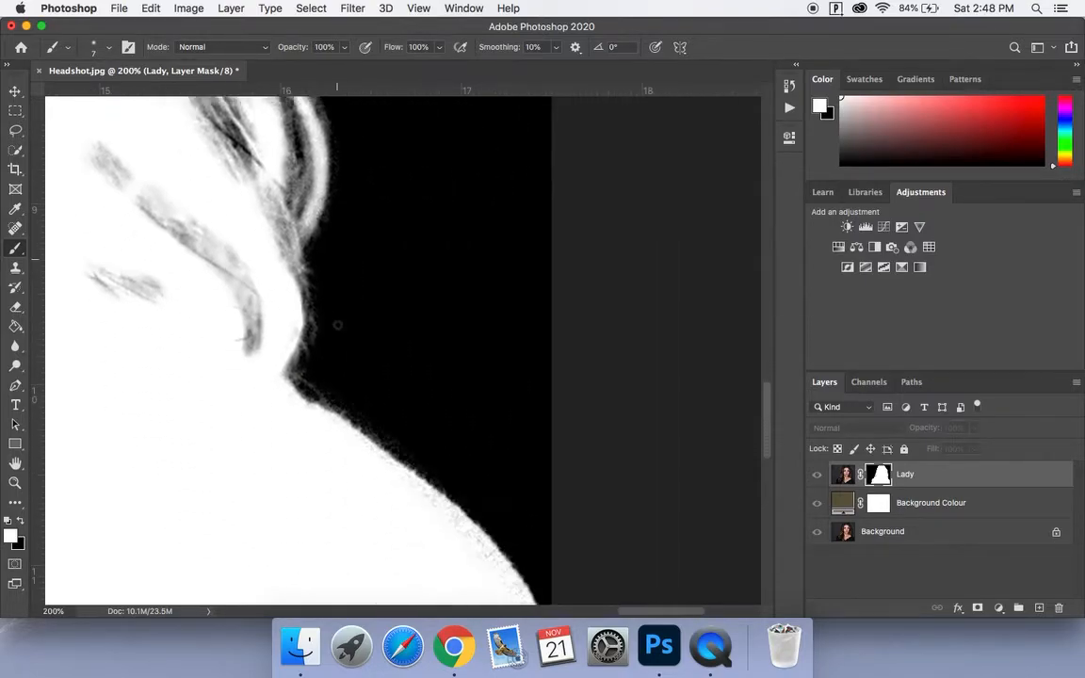
scroll(337, 325, "down", 3)
scroll(337, 325, "left", 7)
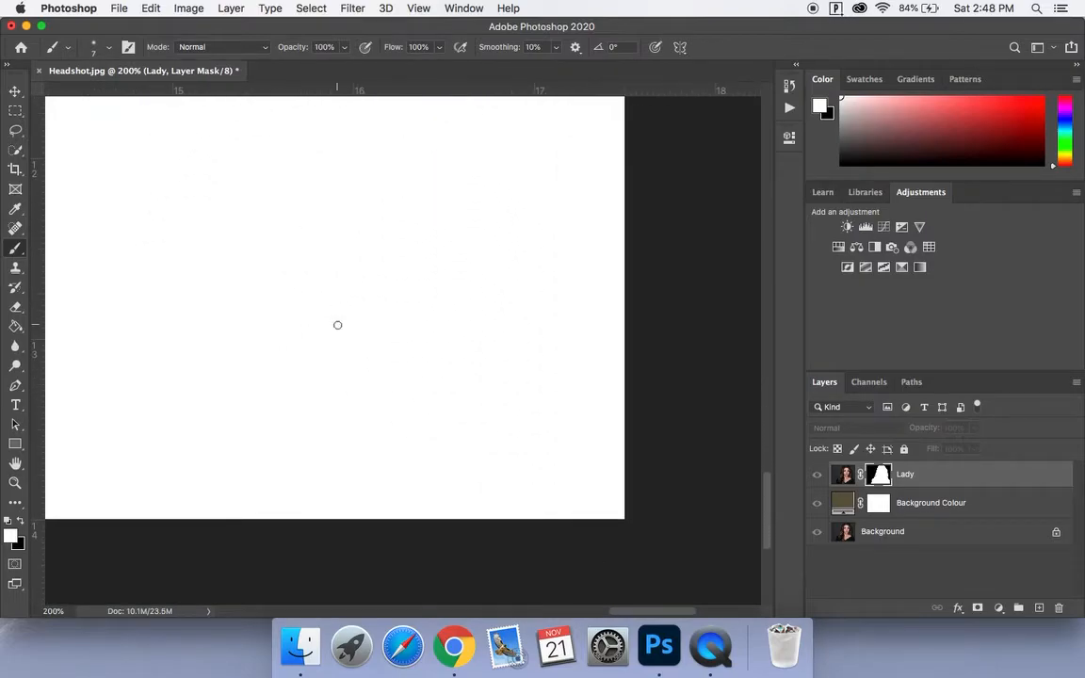
- Check the whole Lady mask at full-image view and return to the normal composite display
key("super+minus")
key("super+minus")
key("super+minus")
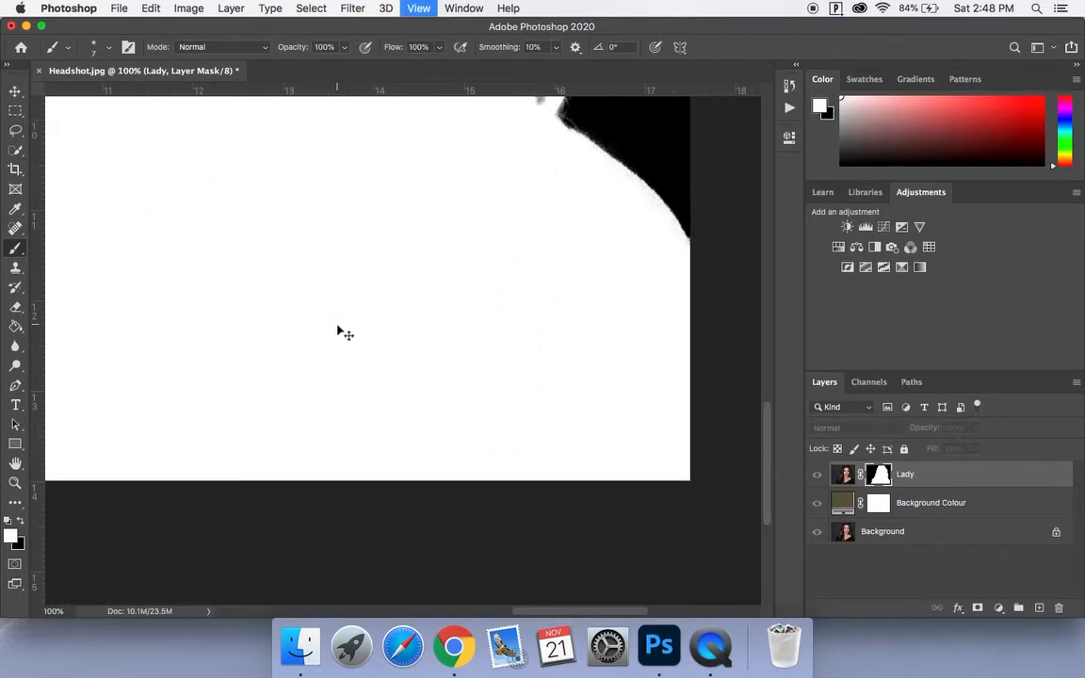
key("super+minus")
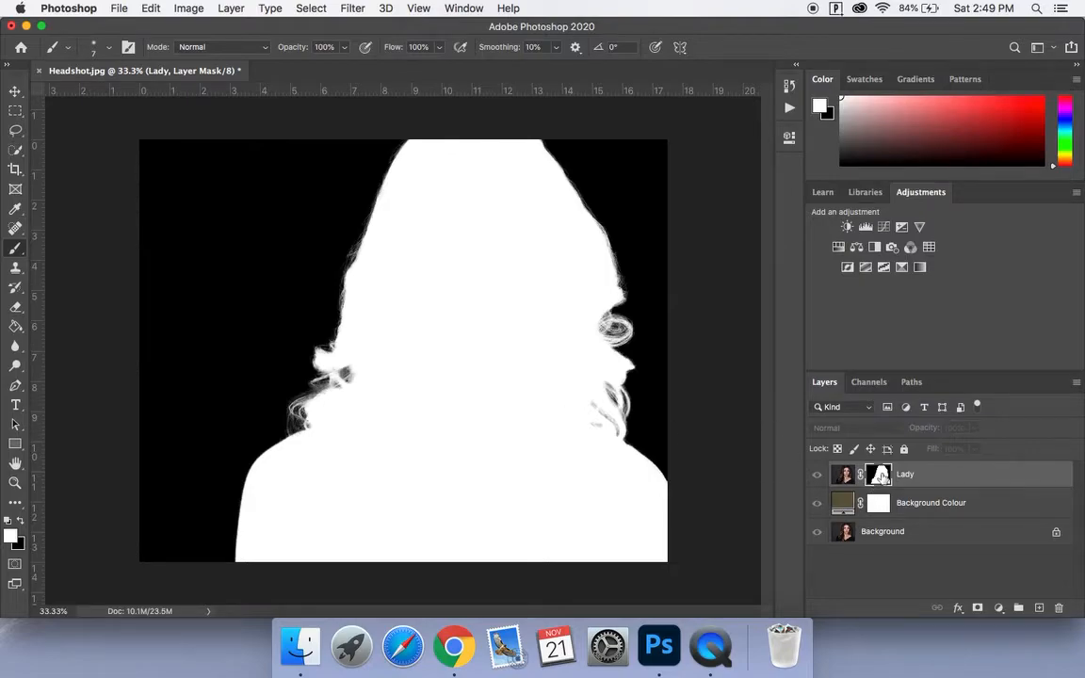
left_click(881, 476, "alt")
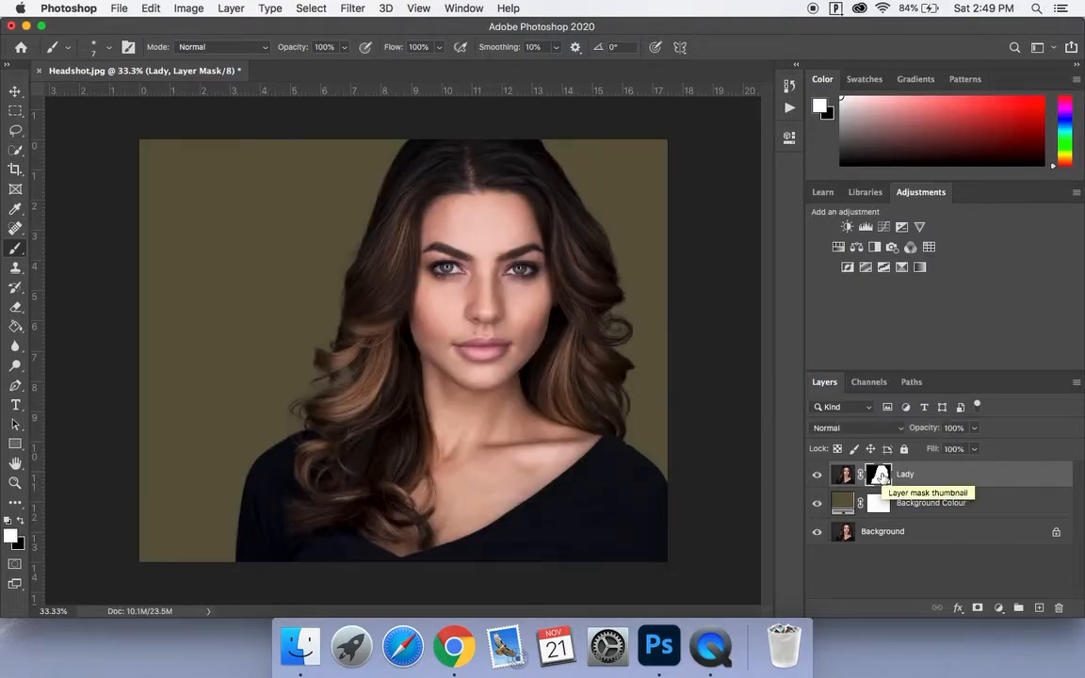
- Inspect the left curls against the background colour at 200% and display the Lady mask alone for the same area
key("super+equal")
key("super+equal")
key("super+equal")
key("super+equal")
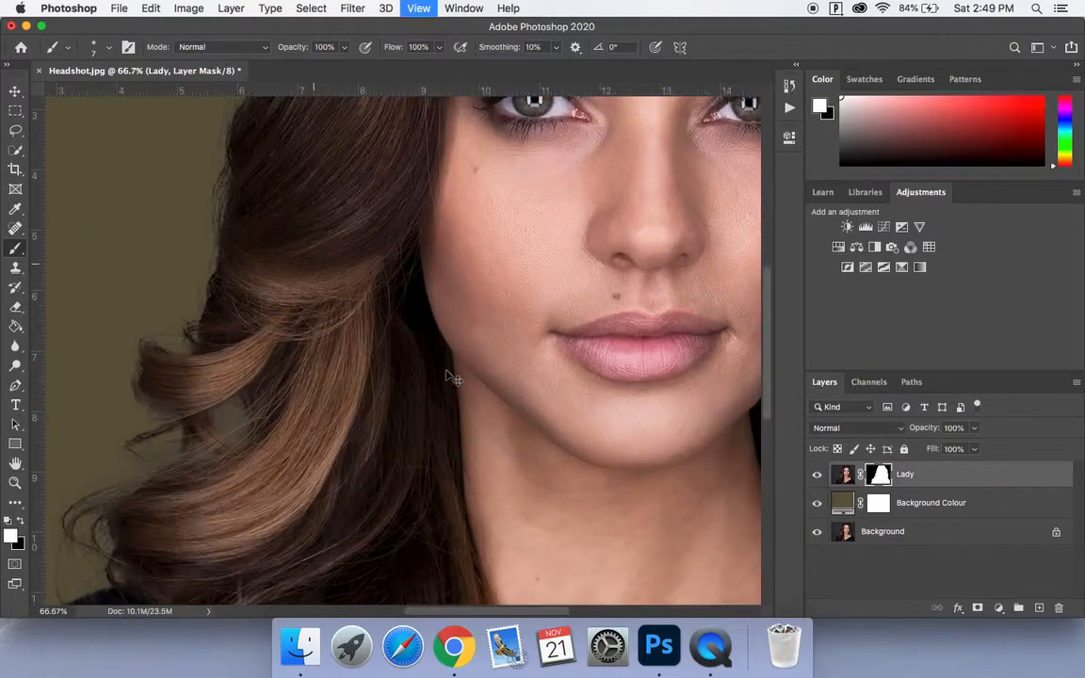
scroll(446, 370, "left", 5)
scroll(443, 369, "down", 5)
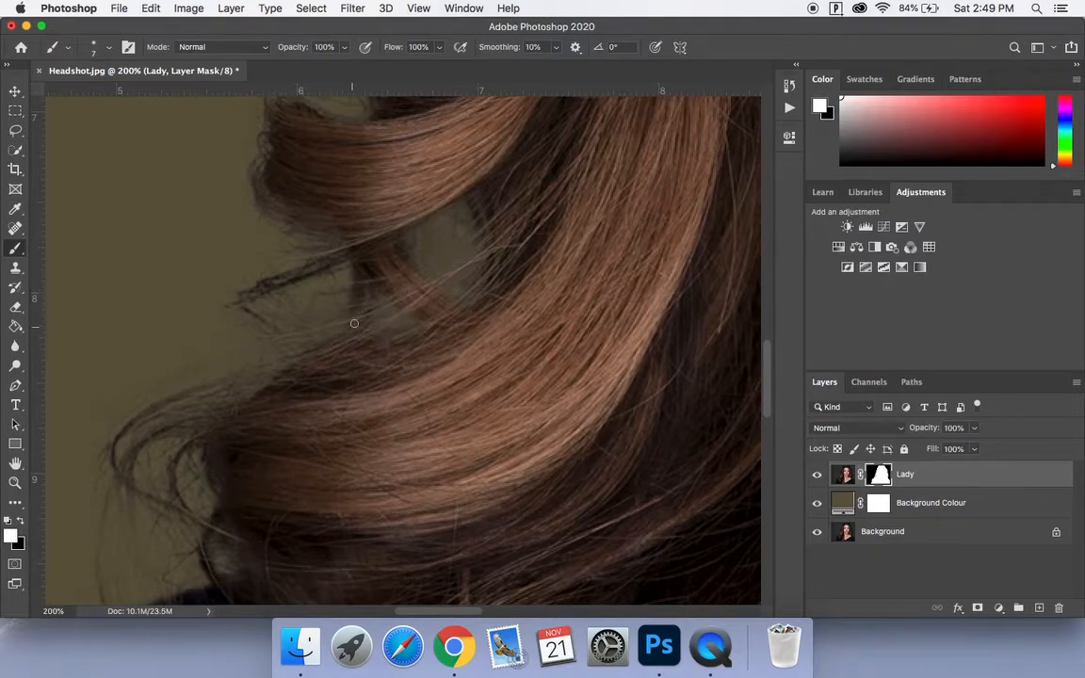
left_click(881, 477, "alt")
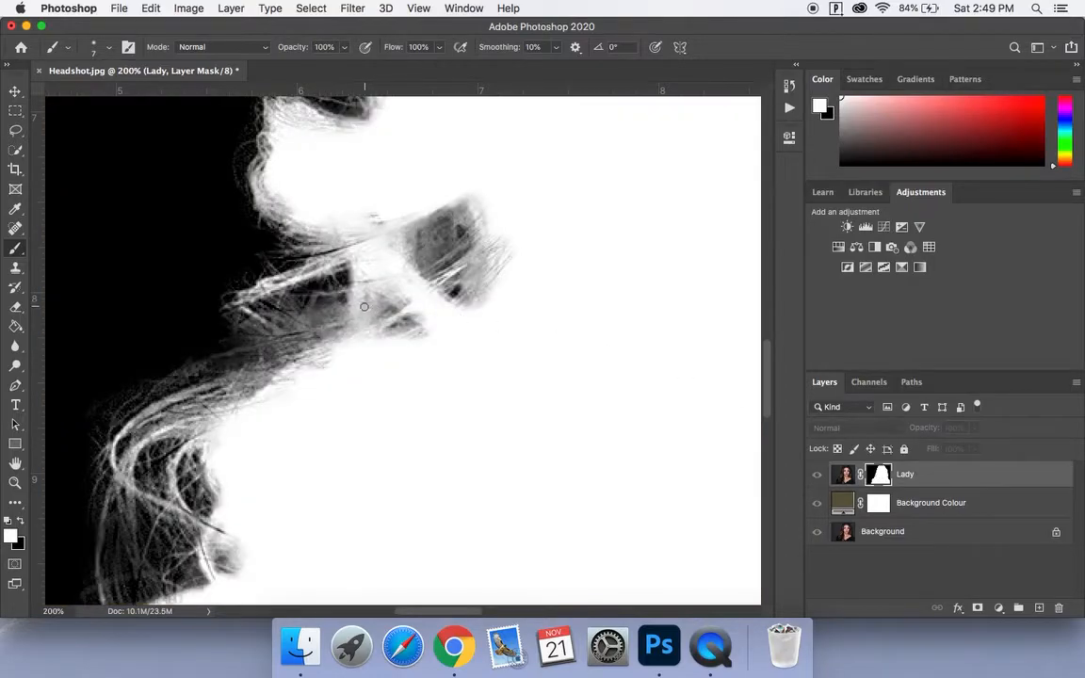
- Paint the grey strands between the left curls white in the Lady mask, and return to the full-image composite view
mouse_move(353, 340)
left_mouse_down()
mouse_move(355, 307)
mouse_move(359, 329)
mouse_move(366, 304)
mouse_move(365, 336)
mouse_move(369, 294)
mouse_move(367, 328)
mouse_move(361, 274)
mouse_move(358, 342)
mouse_move(367, 286)
mouse_move(372, 337)
mouse_move(368, 273)
mouse_move(424, 321)
mouse_move(402, 299)
mouse_move(419, 315)
mouse_move(433, 305)
mouse_move(378, 252)
mouse_move(359, 257)
mouse_move(366, 240)
mouse_move(387, 251)
mouse_move(408, 207)
mouse_move(368, 249)
mouse_move(410, 208)
mouse_move(380, 236)
mouse_move(402, 217)
mouse_move(373, 219)
left_mouse_up()
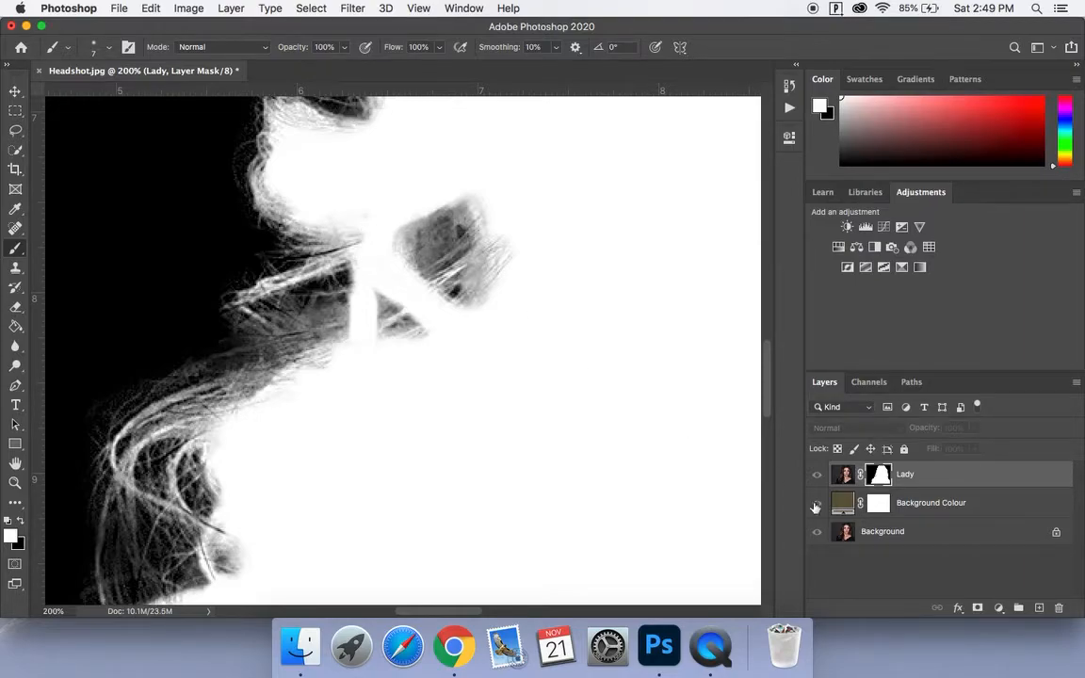
key("alt+backslash")
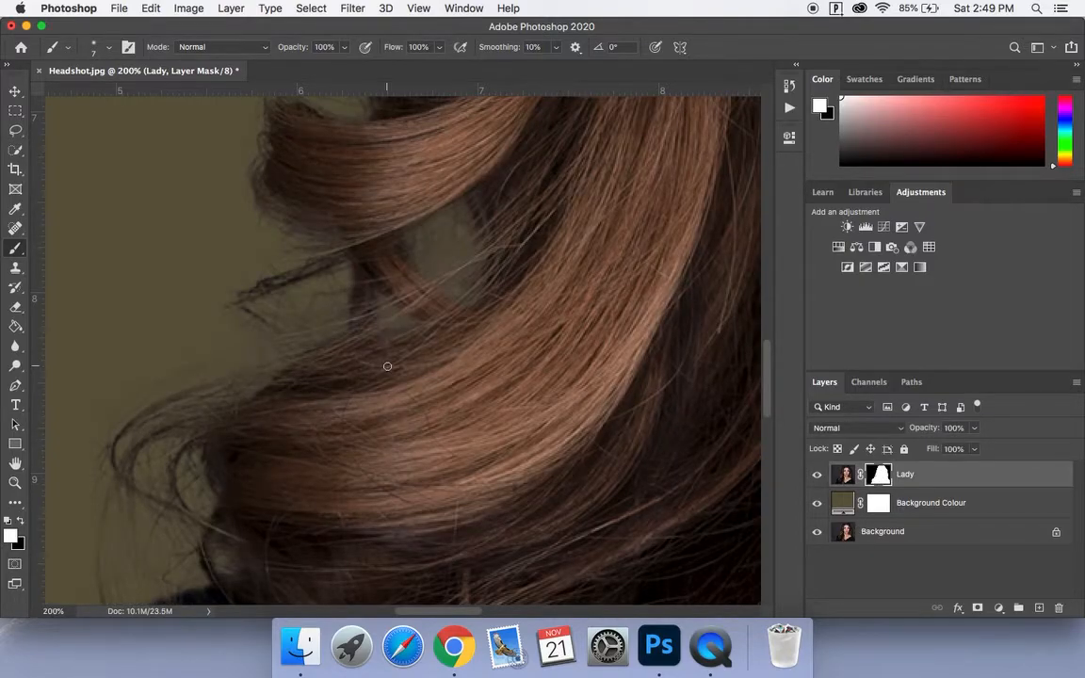
key("super+0")
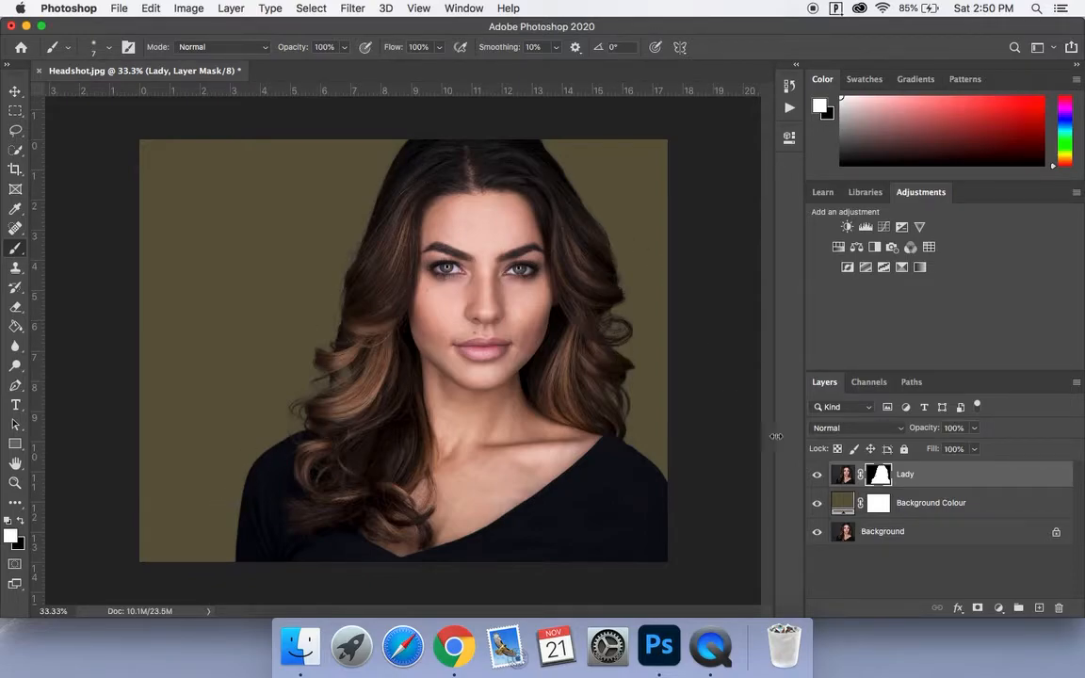
left_click_drag(880, 478, 1061, 610)
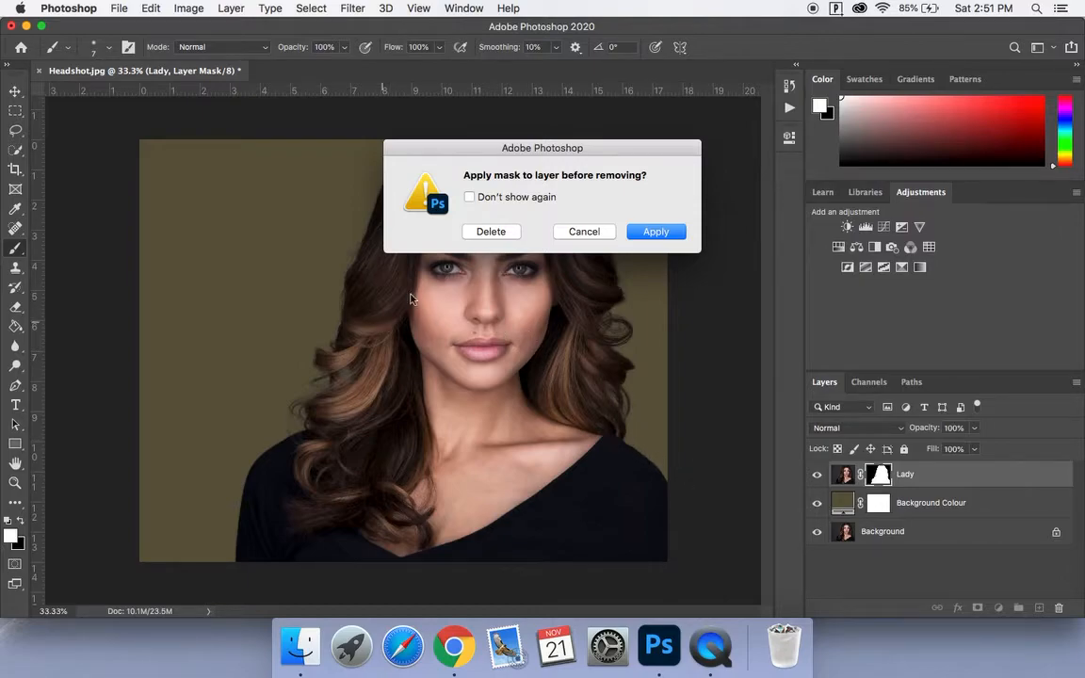
left_click(652, 234)
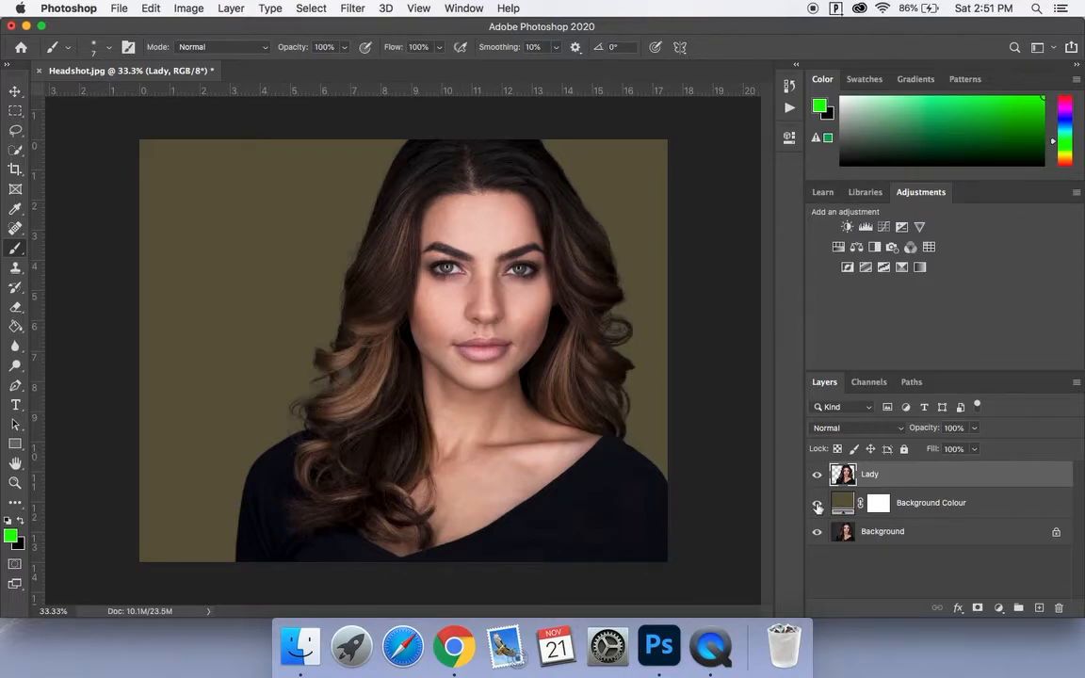
key("super+z")
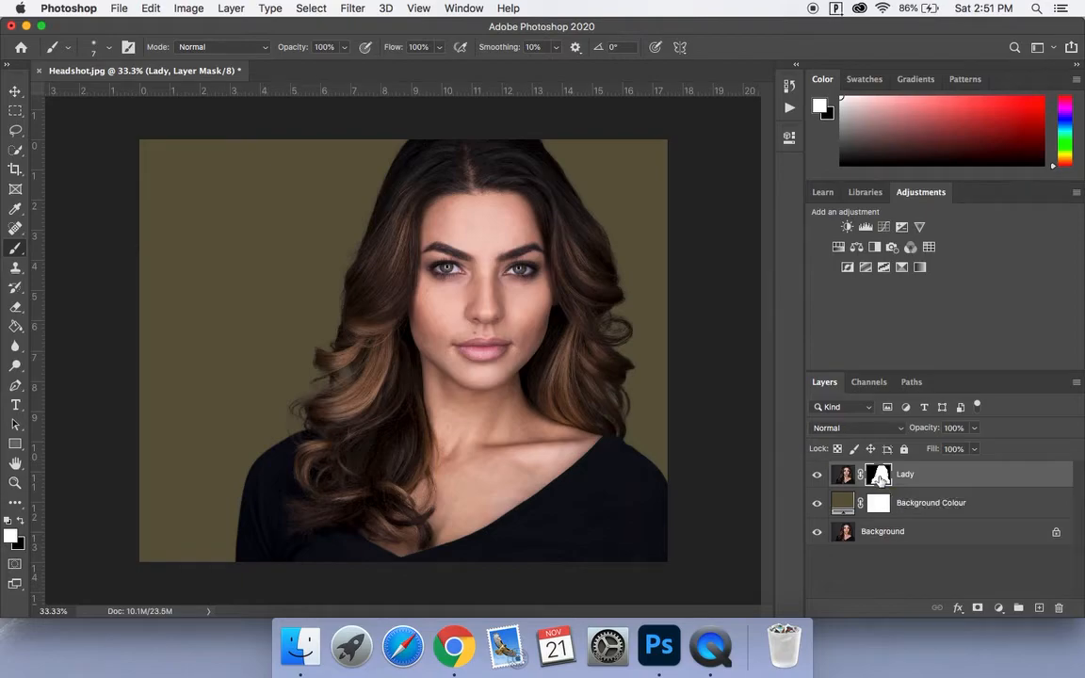
- Remove the Lady layer's mask, applying it permanently to the layer
left_click_drag(880, 478, 1058, 608)
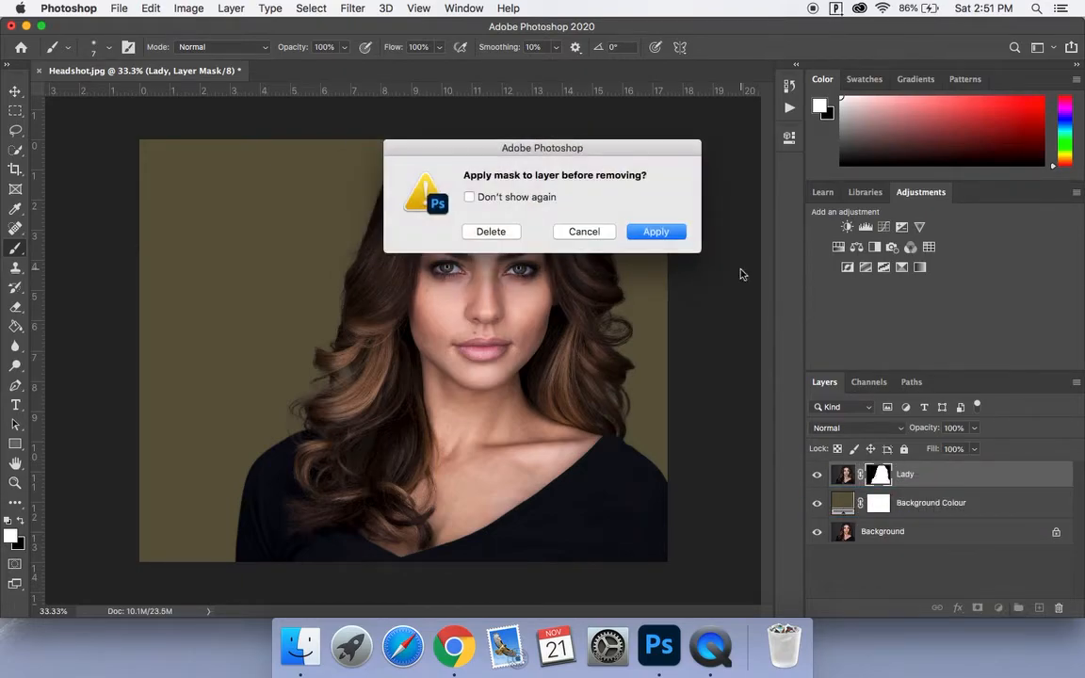
left_click(644, 231)
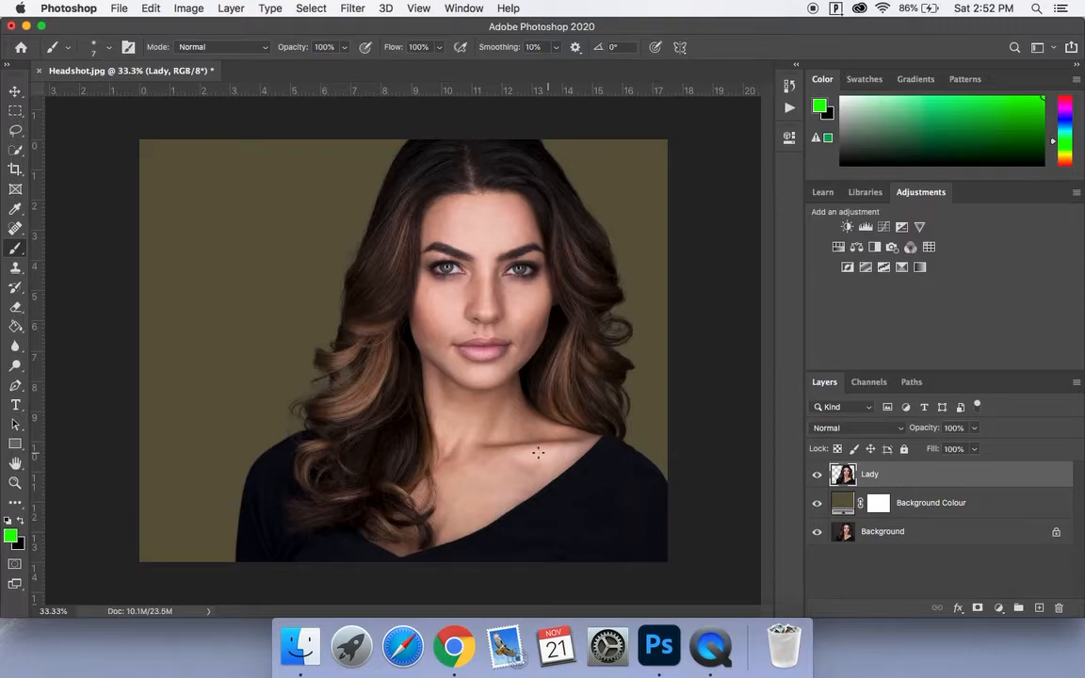
- Inspect the cutout's hair and shoulder edges on both sides against the background colour at 100%
key("super+minus")
key("super+plus")
key("super+plus")
key("super+plus")
key("super+plus")
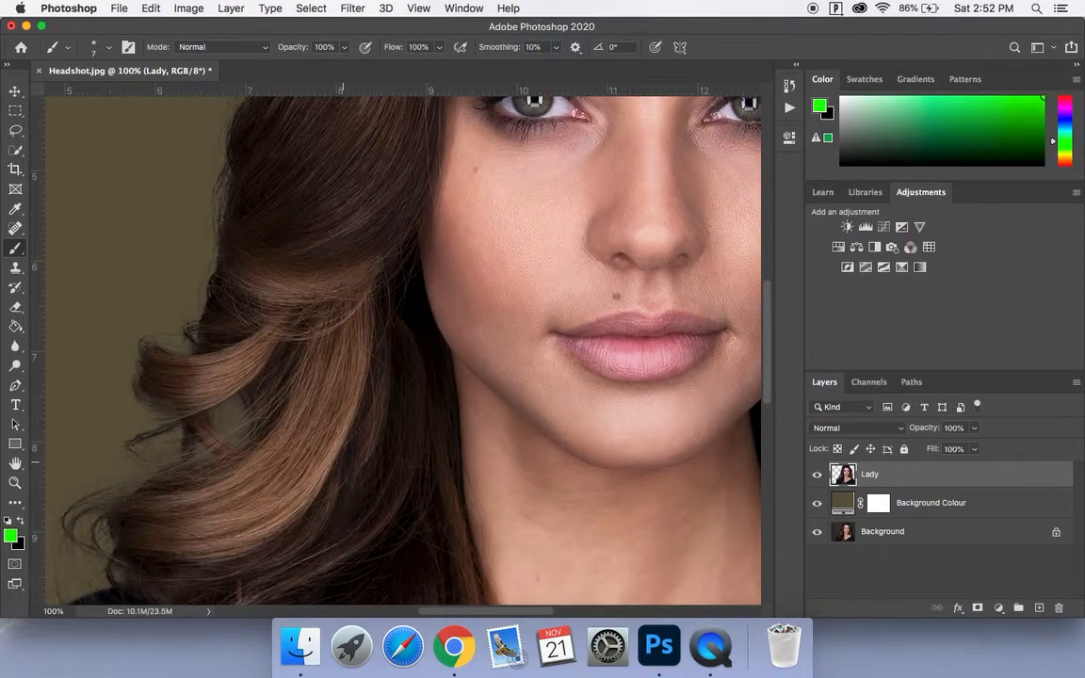
scroll(525, 405, "down", 5)
scroll(525, 406, "left", 5)
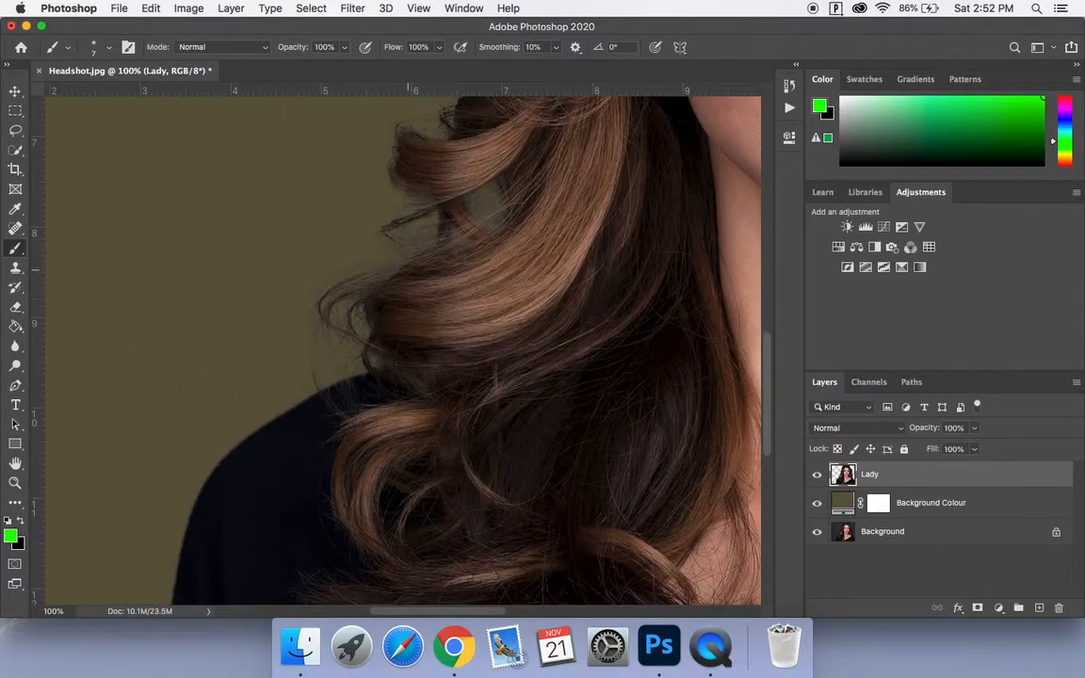
scroll(416, 247, "up", 6)
scroll(415, 248, "right", 2)
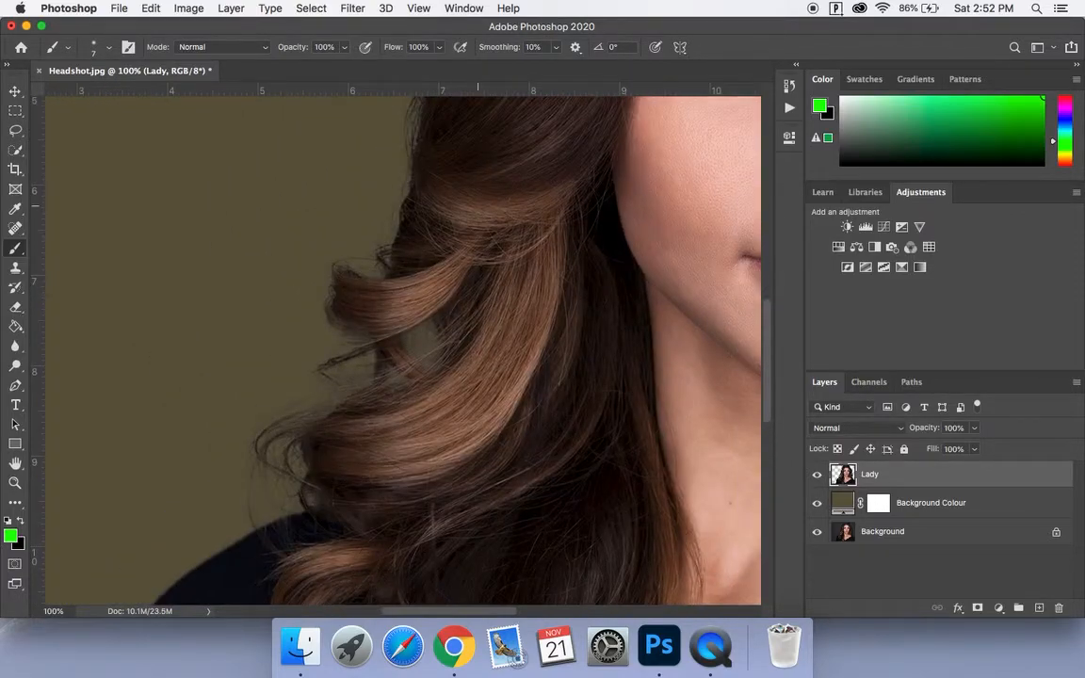
scroll(402, 233, "up", 5)
scroll(402, 233, "right", 1)
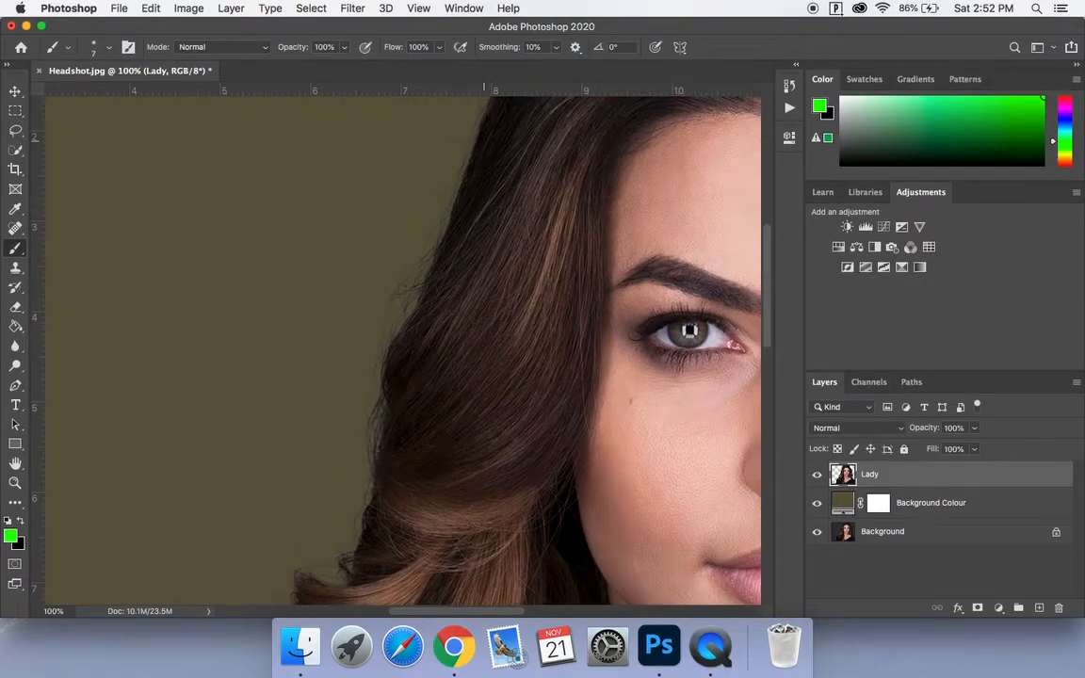
scroll(483, 235, "up", 5)
scroll(560, 217, "right", 6)
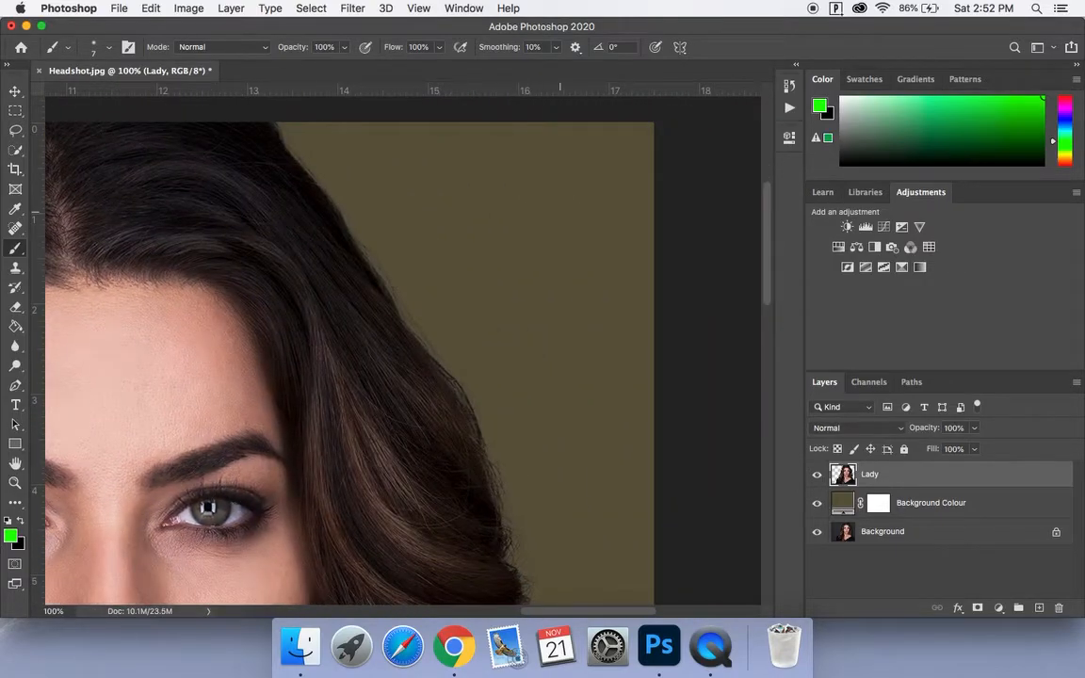
scroll(415, 339, "down", 10)
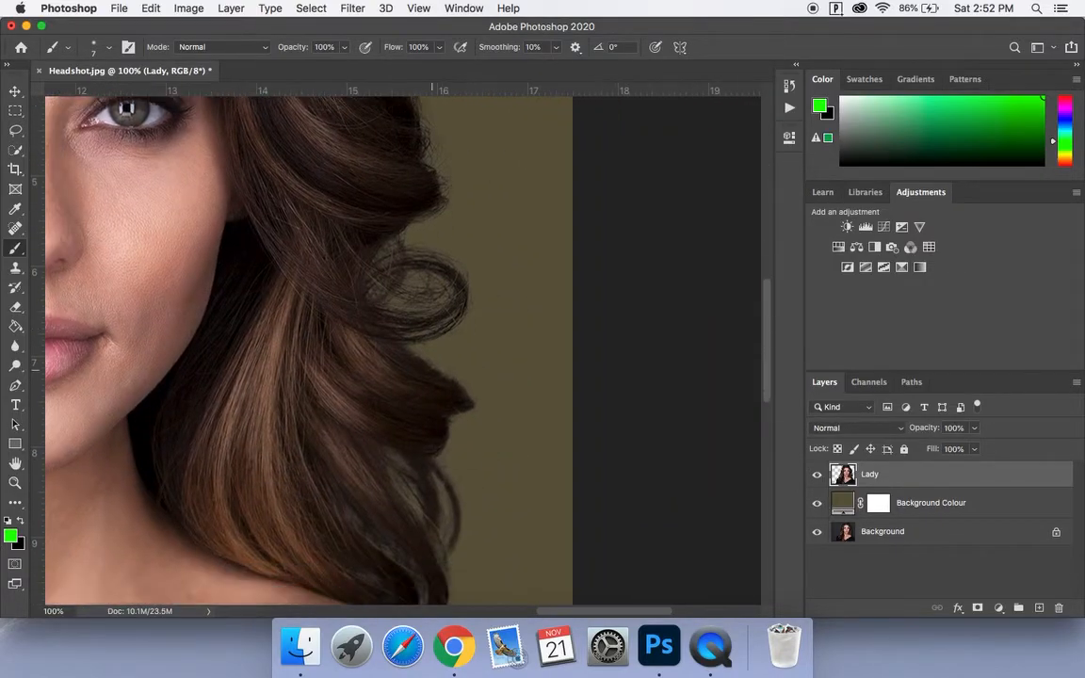
scroll(353, 348, "down", 5)
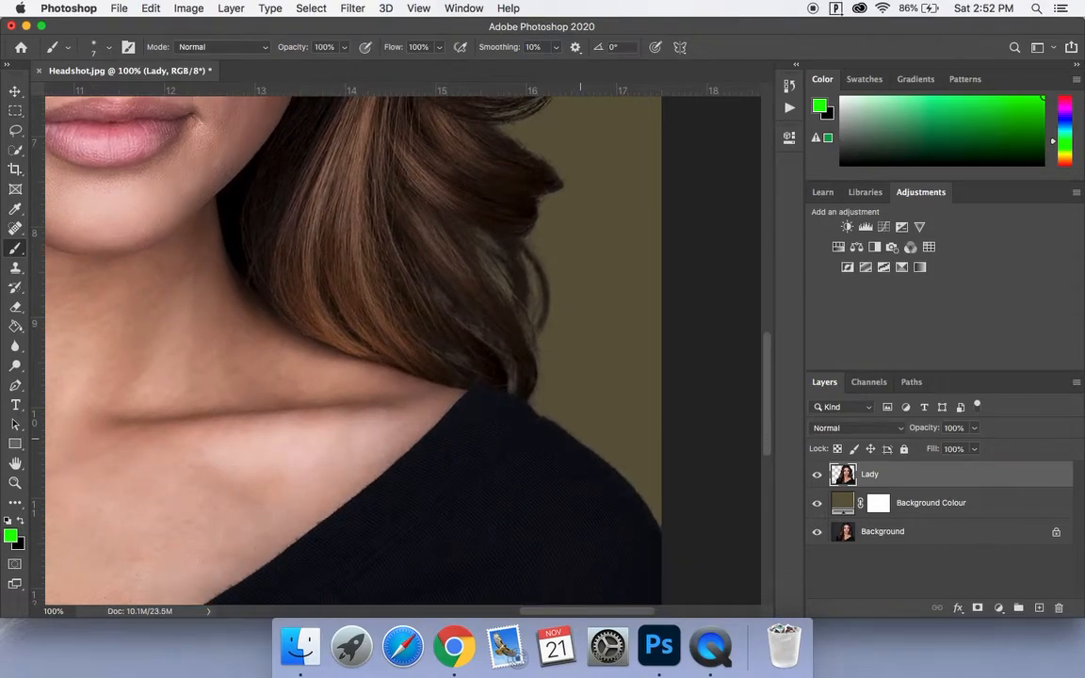
scroll(403, 349, "down", 3)
scroll(403, 348, "left", 3)
scroll(403, 348, "up", 4)
scroll(403, 349, "right", 1)
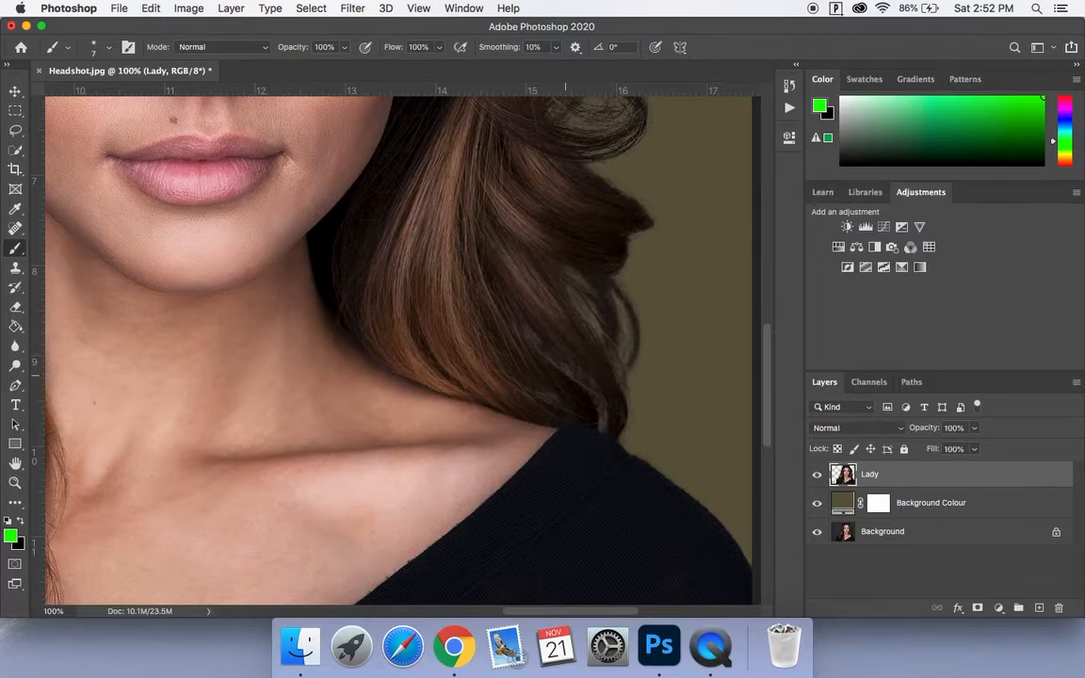
scroll(659, 395, "right", 3)
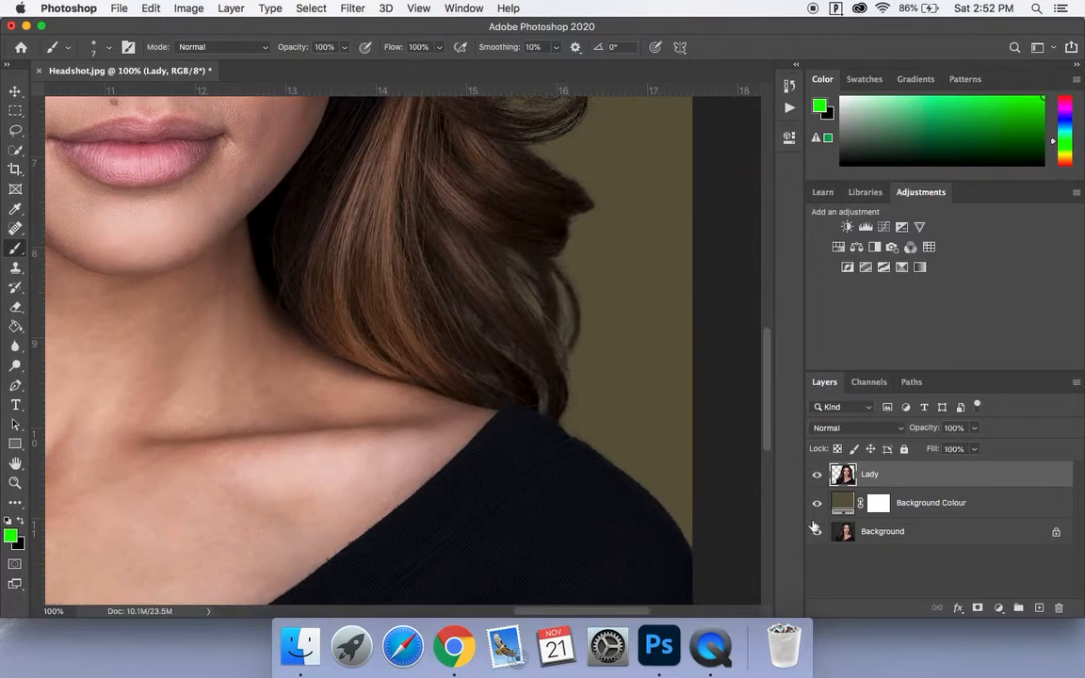
- Hide the Background Colour and Background layers and inspect the Lady cutout's hair edges against transparency
left_click_drag(816, 503, 817, 531)
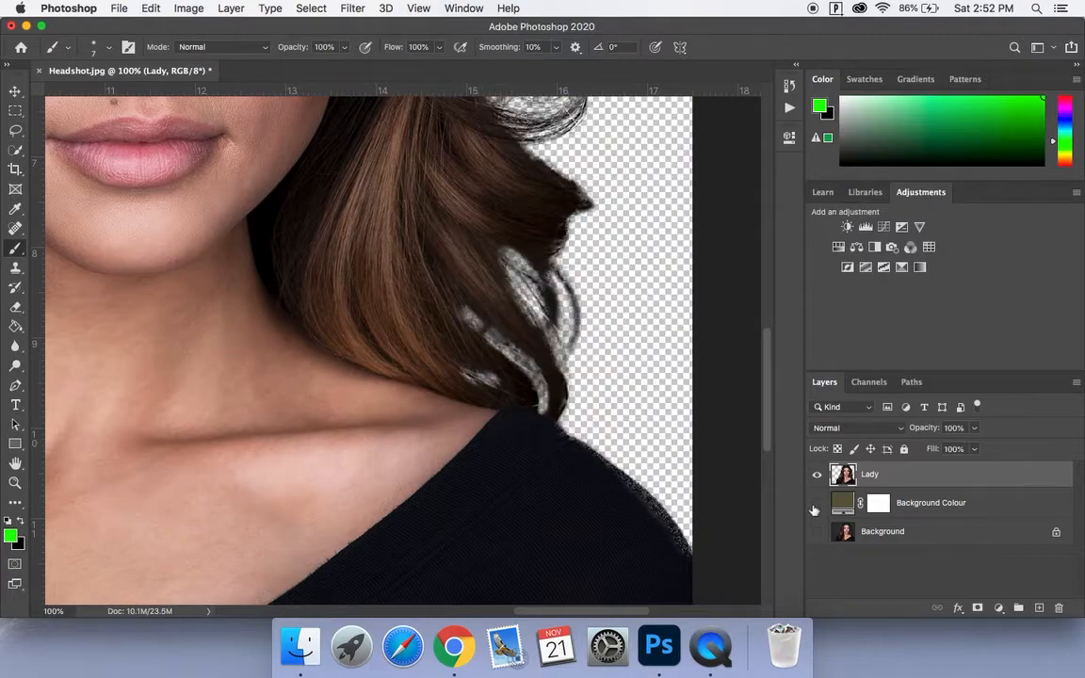
scroll(595, 349, "up", 8)
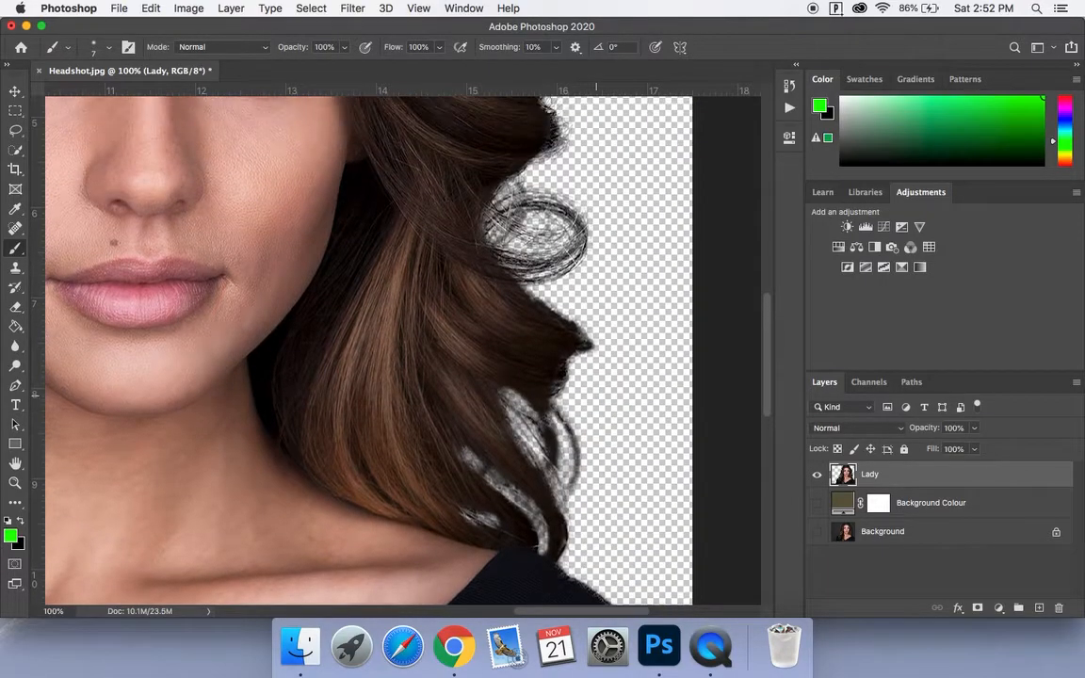
scroll(595, 349, "up", 8)
scroll(595, 348, "left", 10)
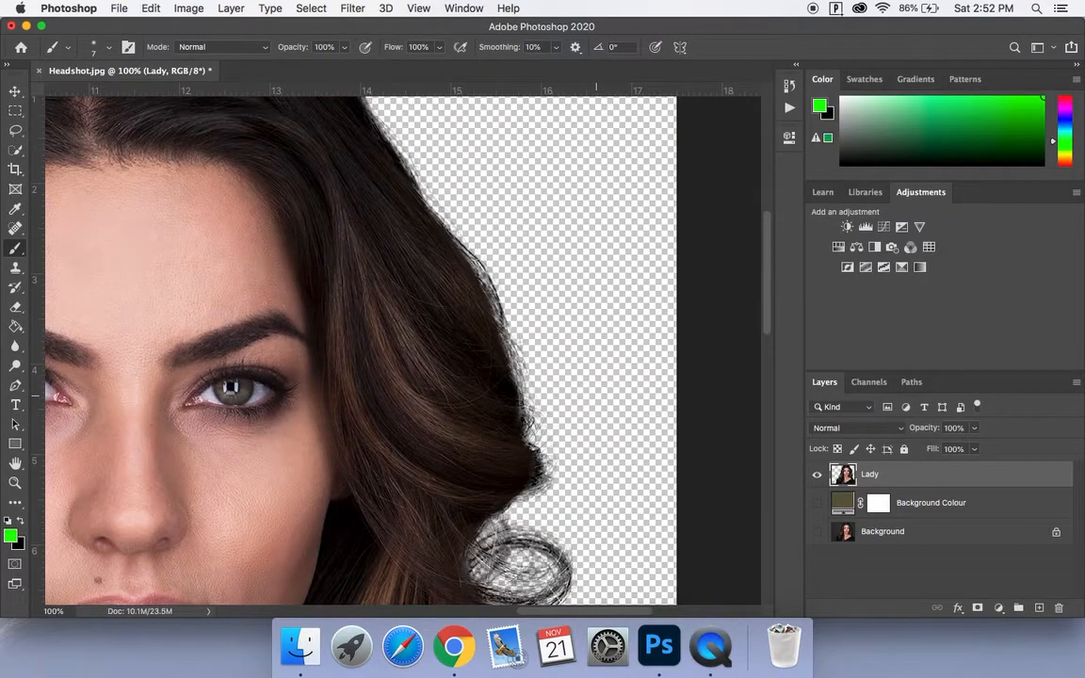
scroll(595, 348, "down", 2)
scroll(595, 348, "left", 2)
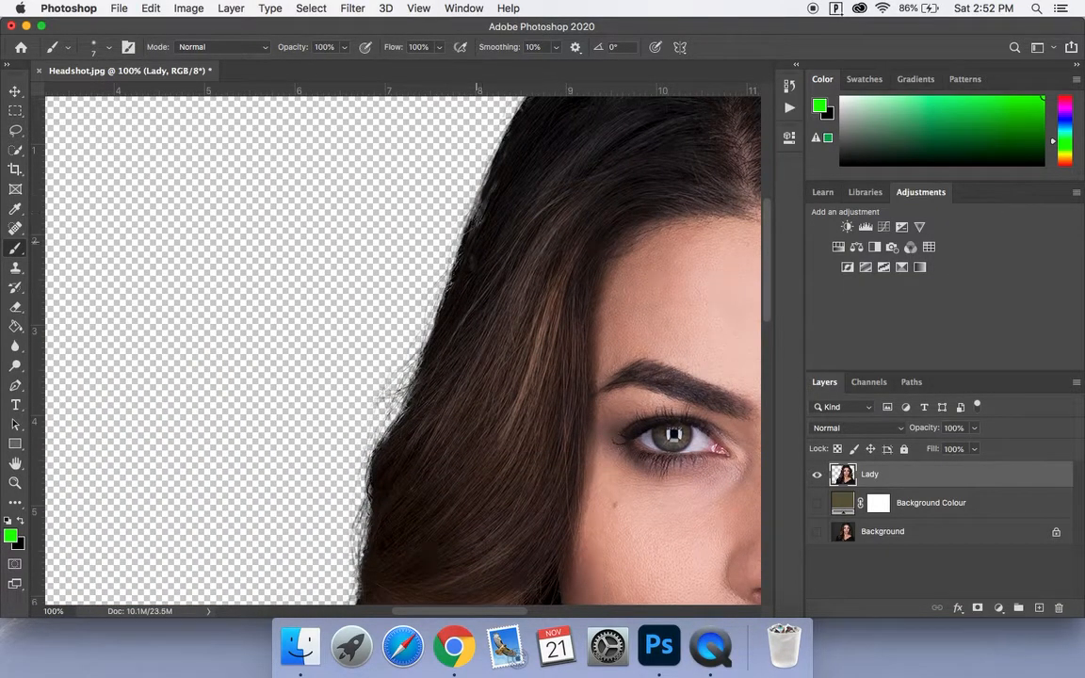
scroll(479, 349, "down", 15)
scroll(479, 348, "left", 2)
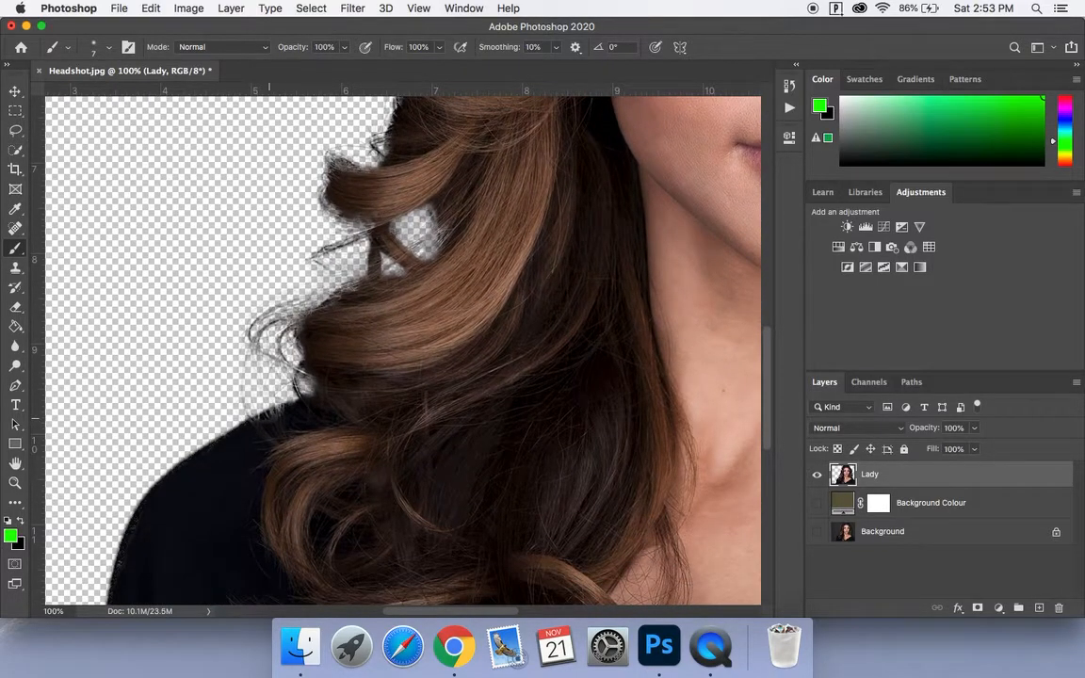
- Show the Background Colour layer again and check the hair and shoulder edges against it, ending at full-image view
left_click(817, 503)
scroll(537, 453, "up", 12)
scroll(537, 453, "right", 2)
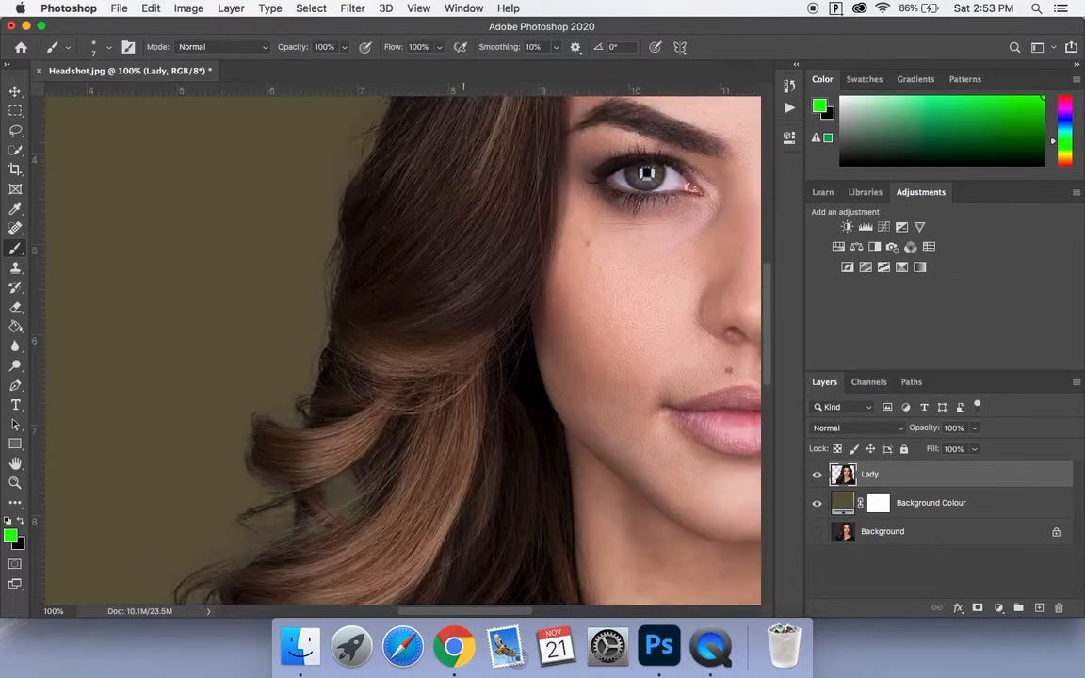
scroll(536, 377, "right", 12)
scroll(536, 377, "down", 4)
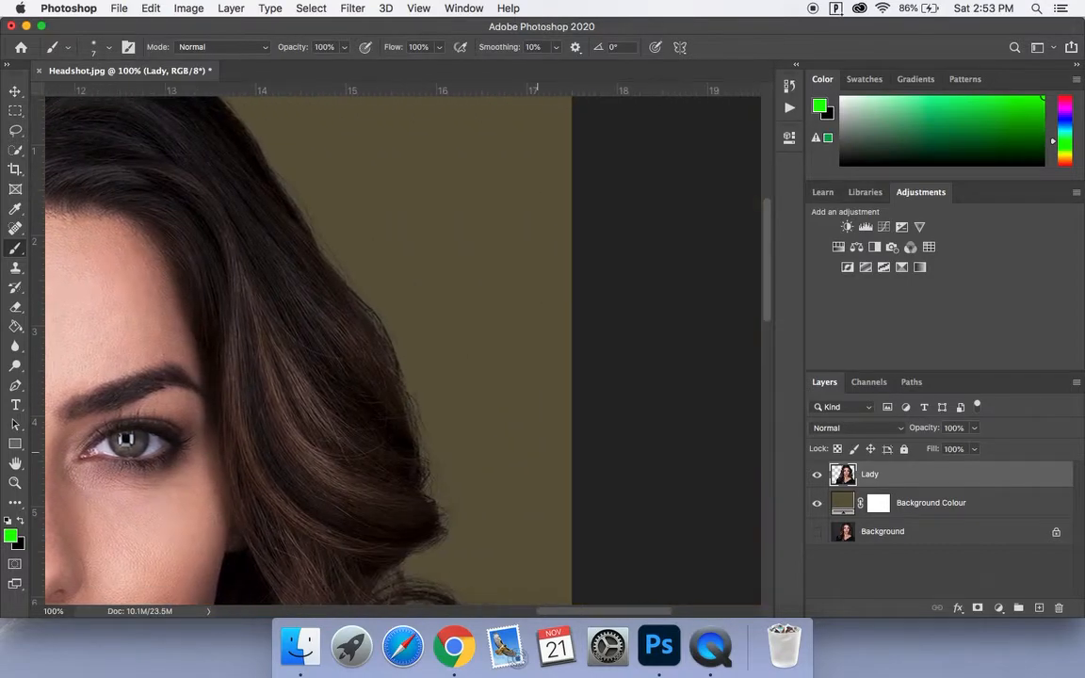
scroll(537, 453, "down", 15)
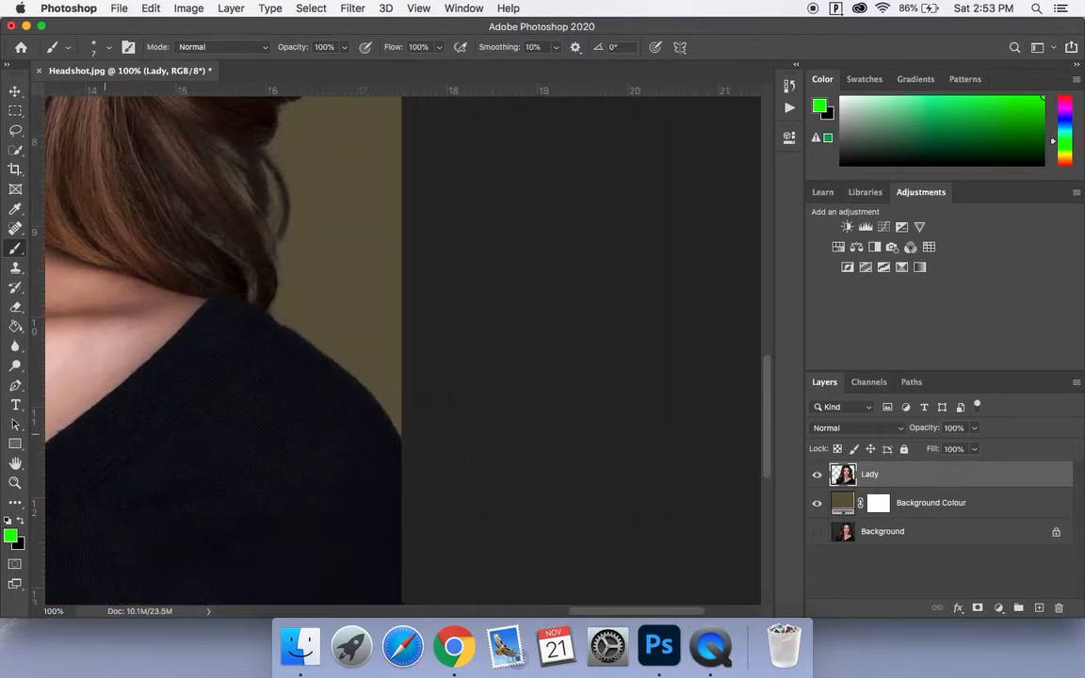
scroll(536, 453, "left", 12)
scroll(536, 453, "up", 10)
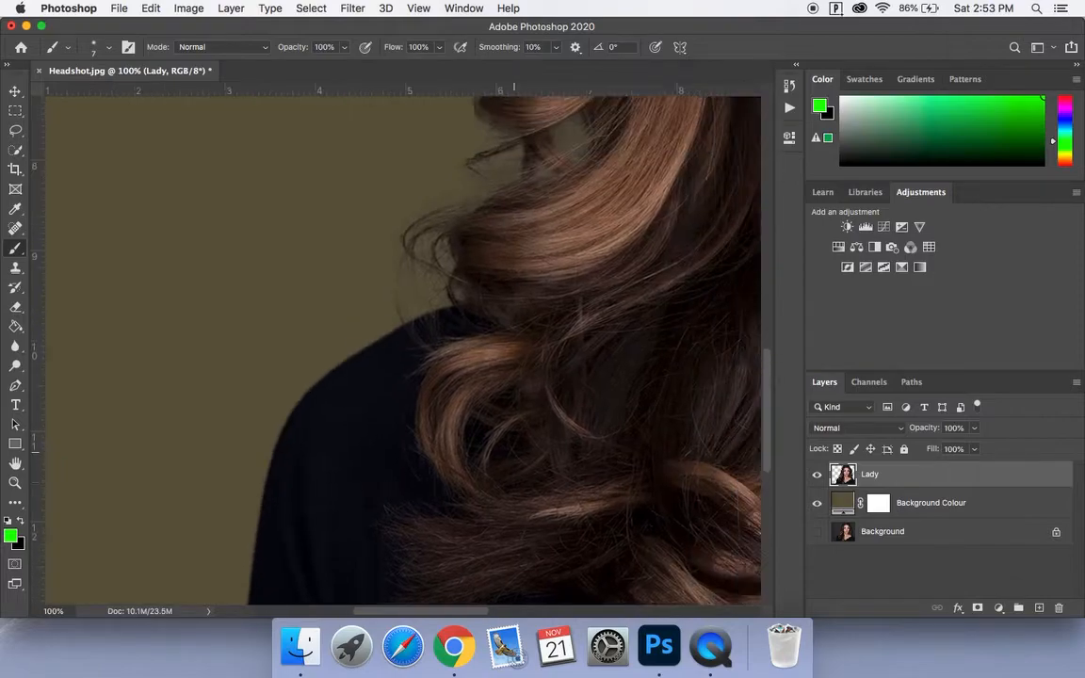
scroll(538, 459, "up", 6)
scroll(539, 460, "right", 5)
key("super+minus")
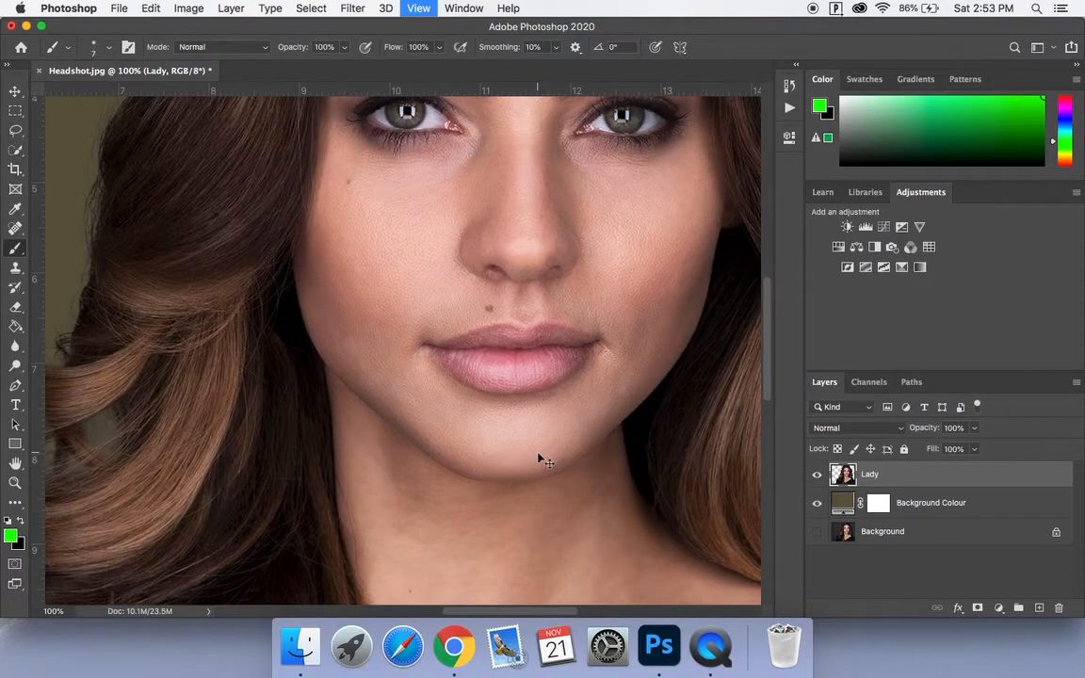
key("super+minus")
key("super+minus")
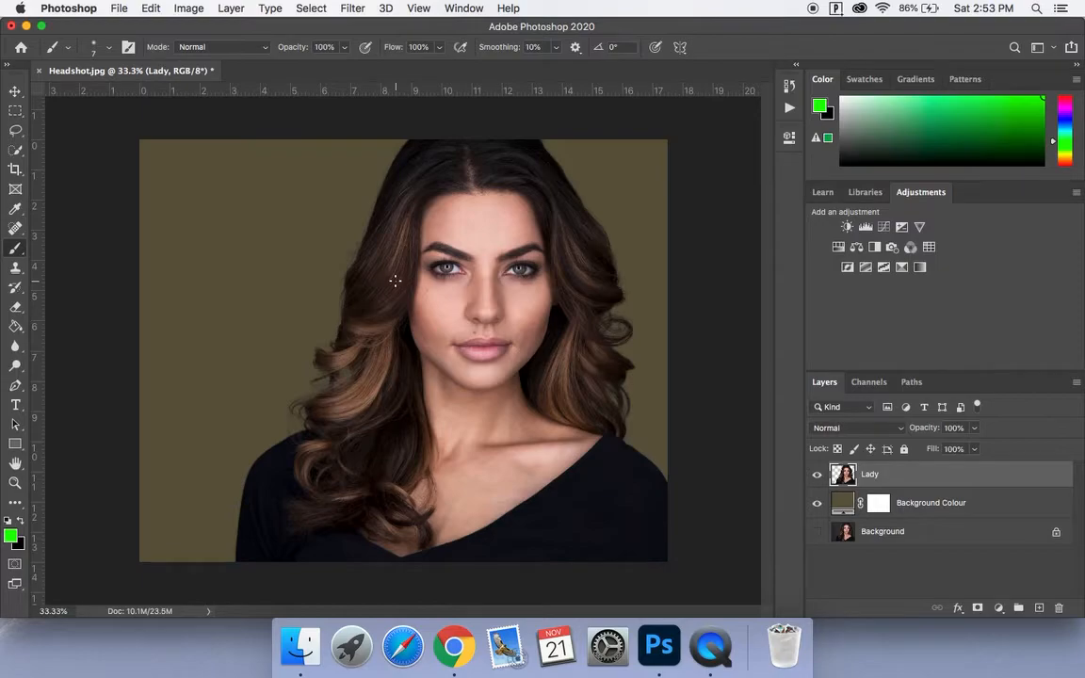
- Defringe the Lady layer with a width of 6 pixels
left_click(191, 9)
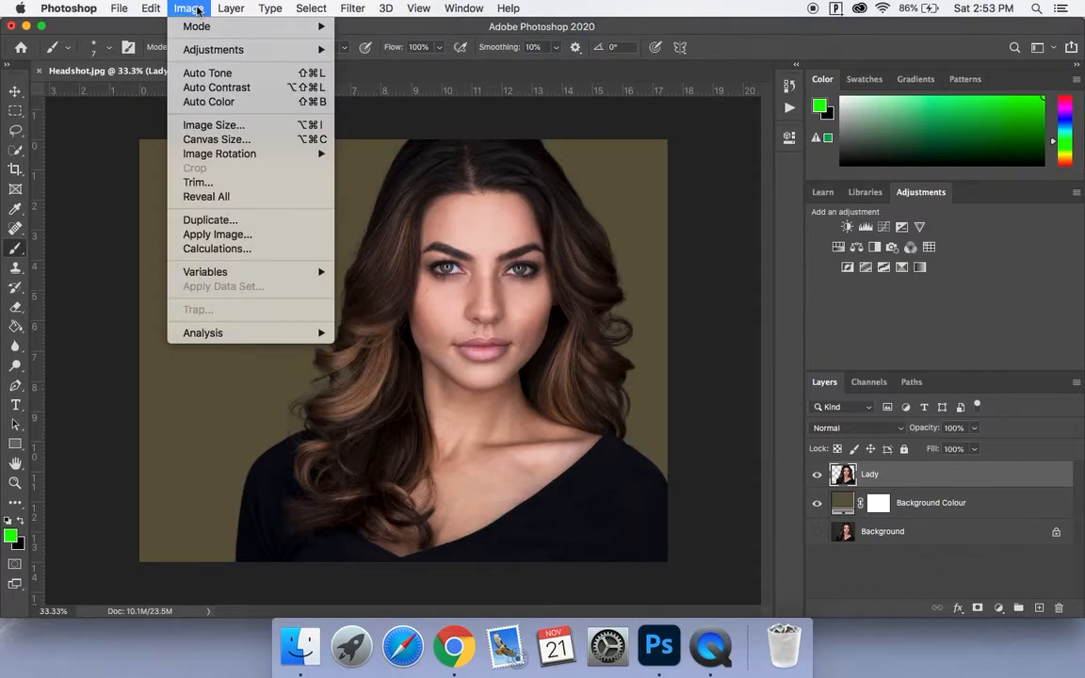
mouse_move(230, 8)
scroll(259, 240, "down", 1)
mouse_move(259, 248)
mouse_move(314, 610)
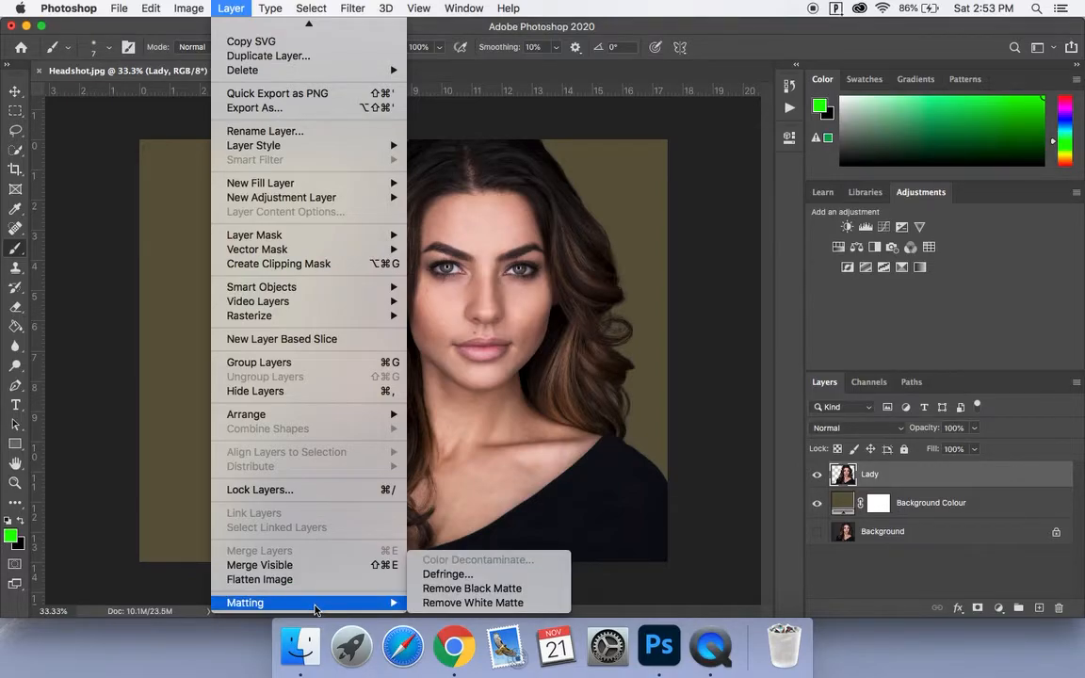
left_click(477, 574)
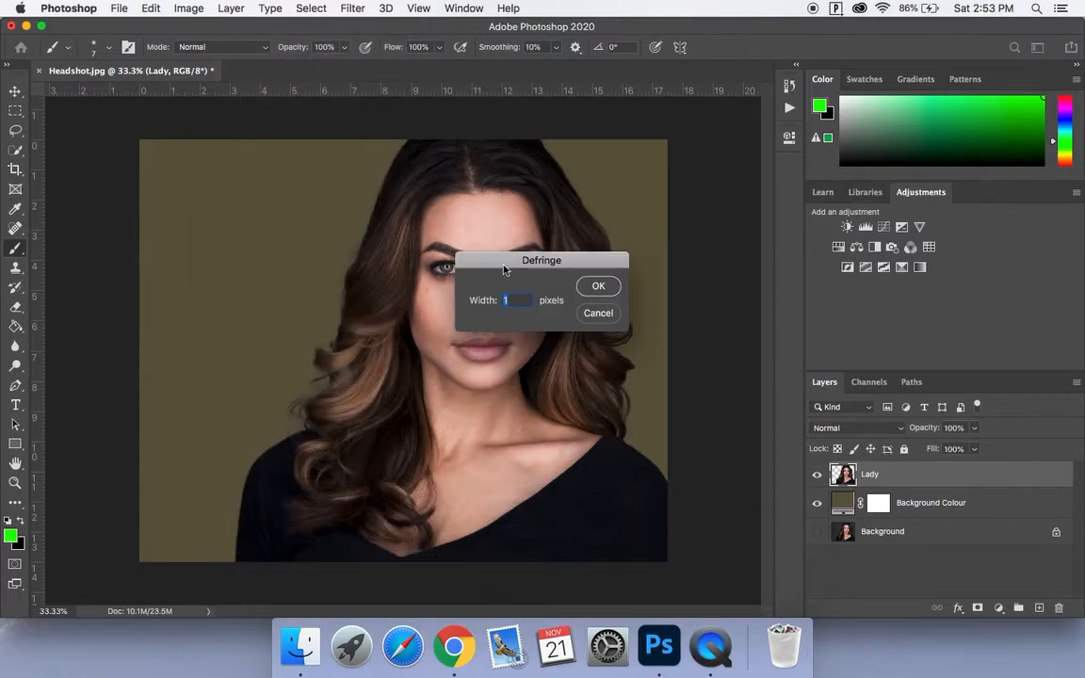
left_click_drag(504, 268, 647, 248)
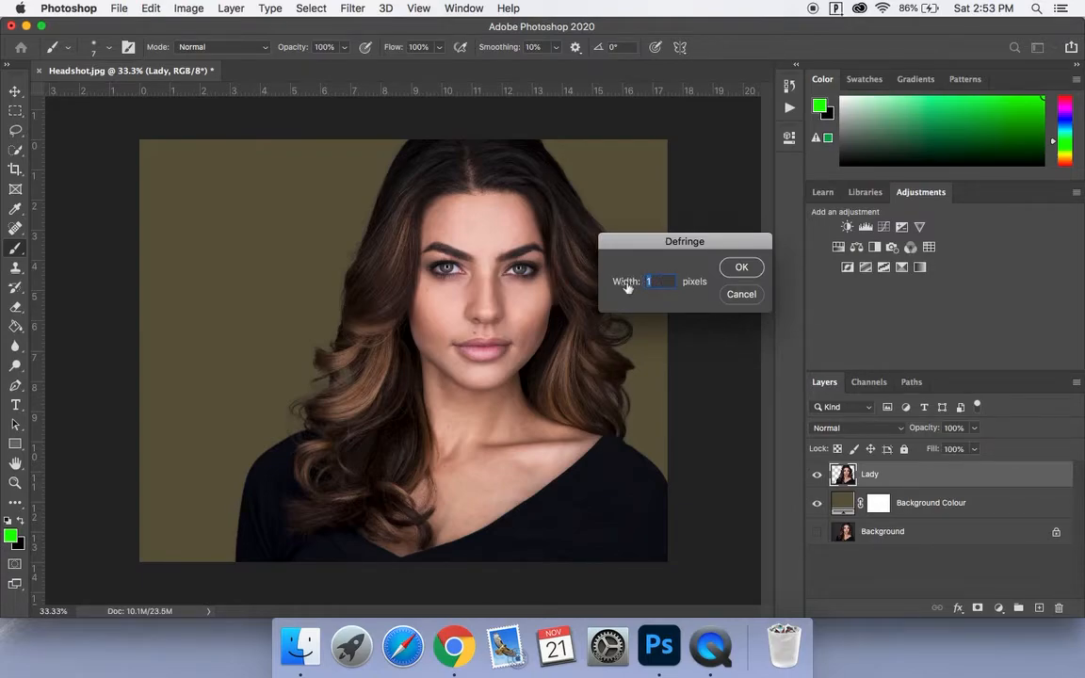
type("6")
left_click(743, 267)
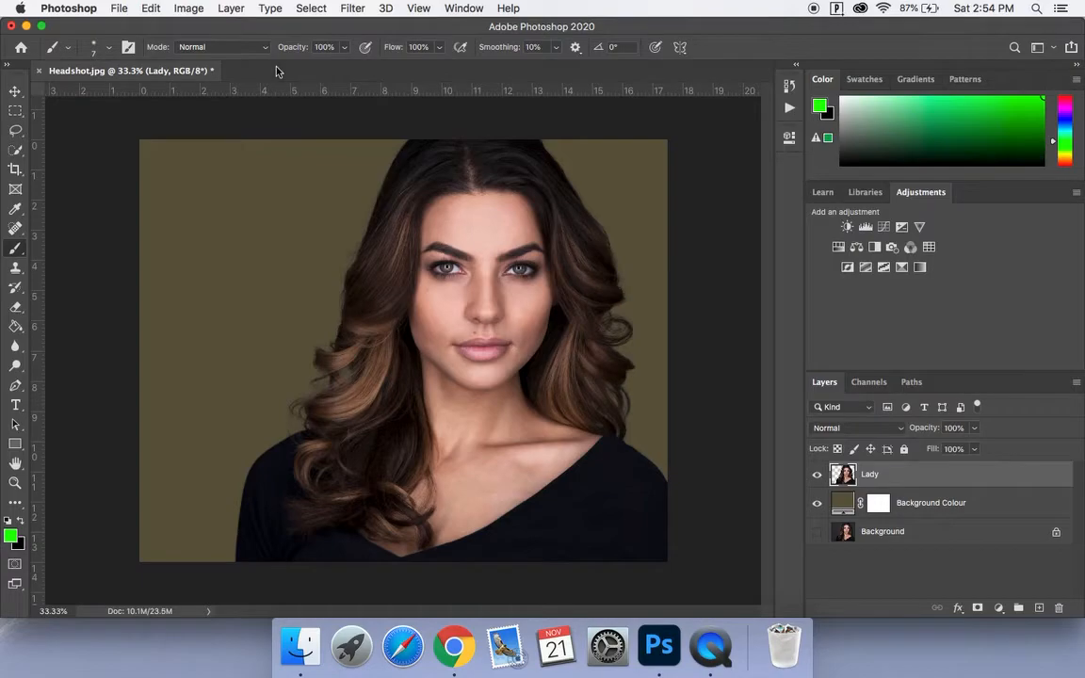
left_click(231, 9)
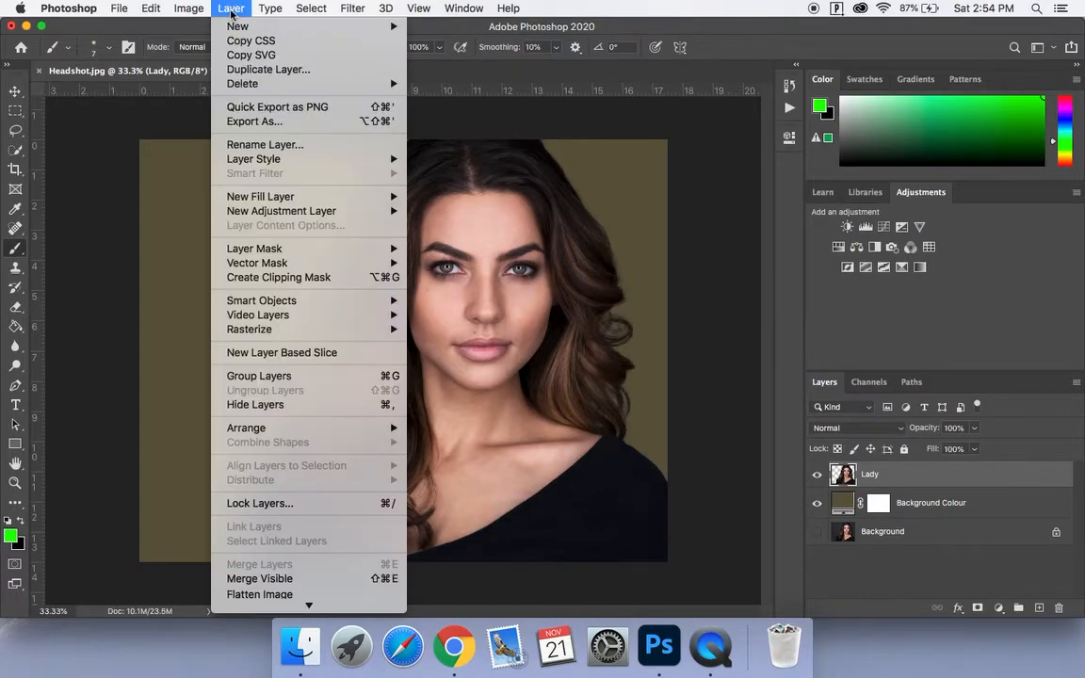
scroll(266, 156, "down", 1)
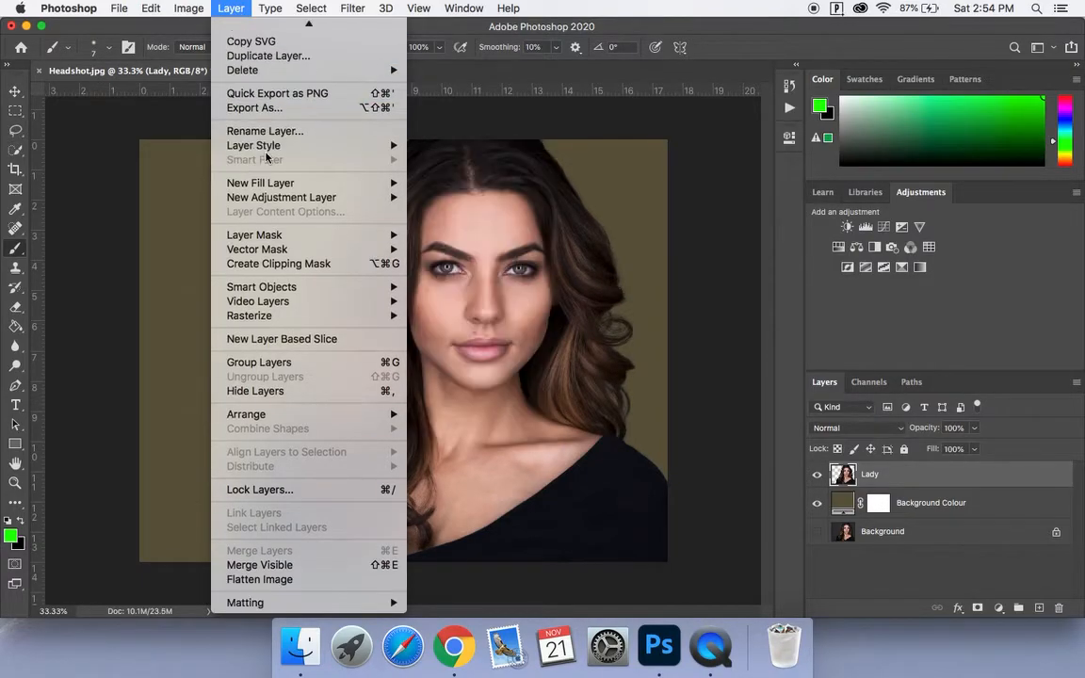
mouse_move(380, 605)
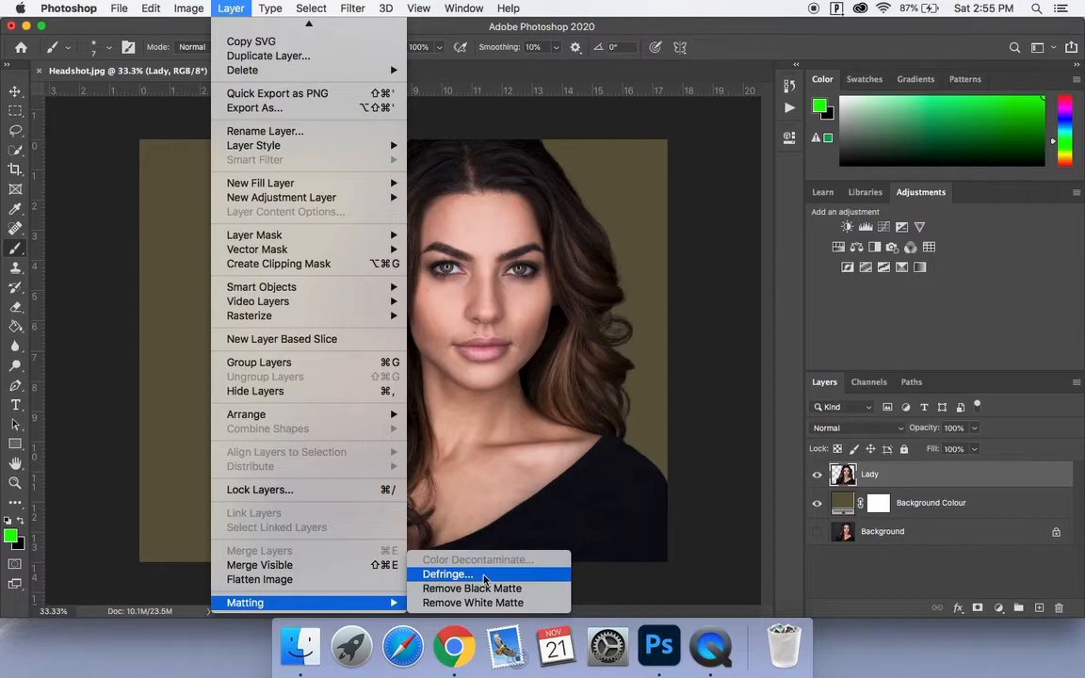
left_click(704, 448)
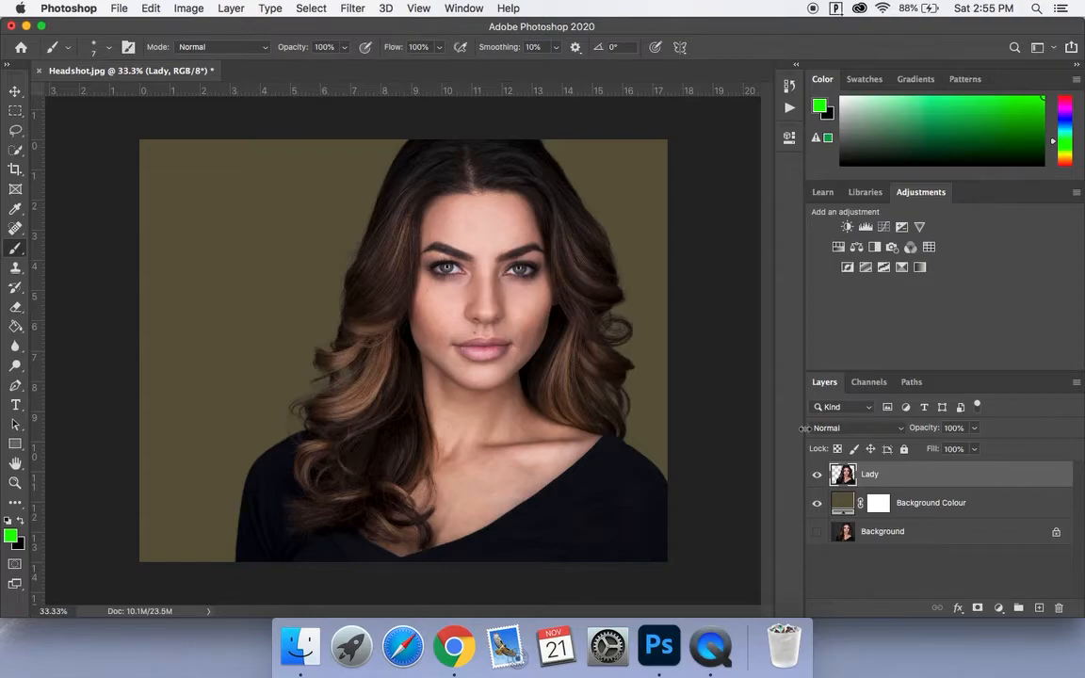
- Create a new layer above the Lady layer and name it Defringe Colours
left_click(1038, 609)
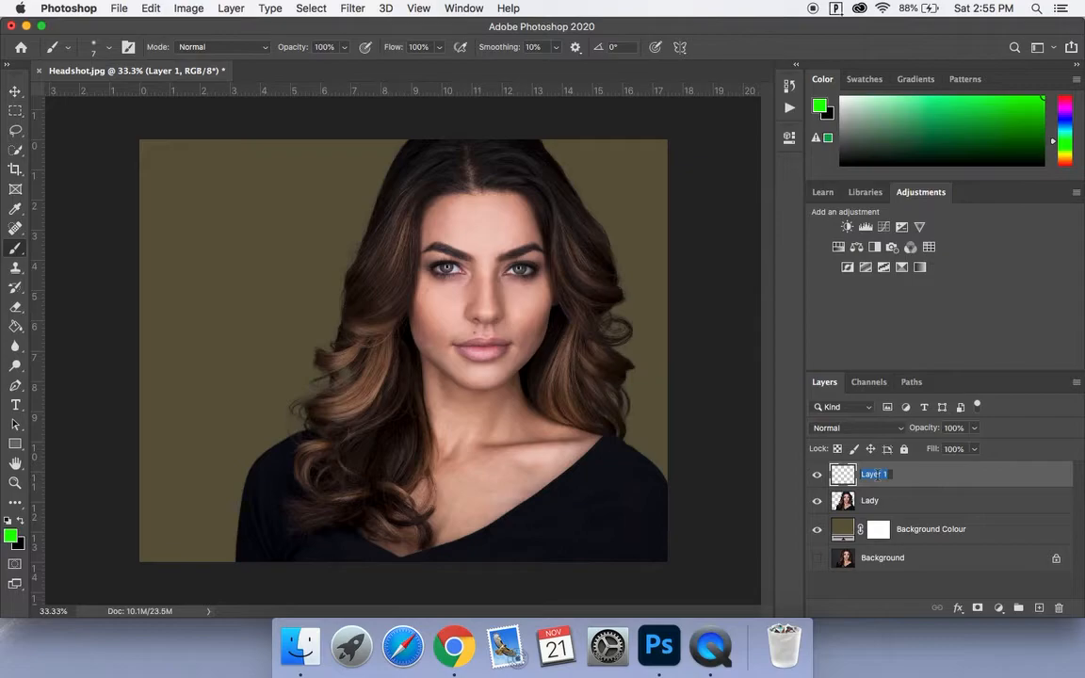
type("Defringe Colours")
key("Return")
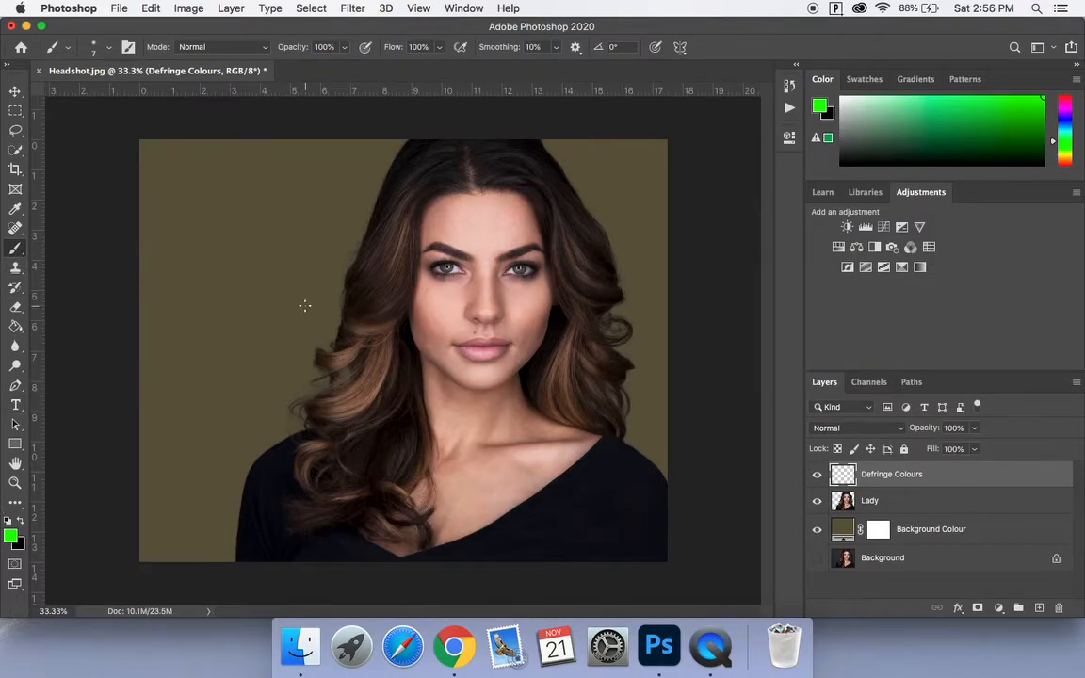
- Paint over the fringe along the image-left shoulder edge with a size 25 brush, using dark colours sampled from the sweater
key("super+1")
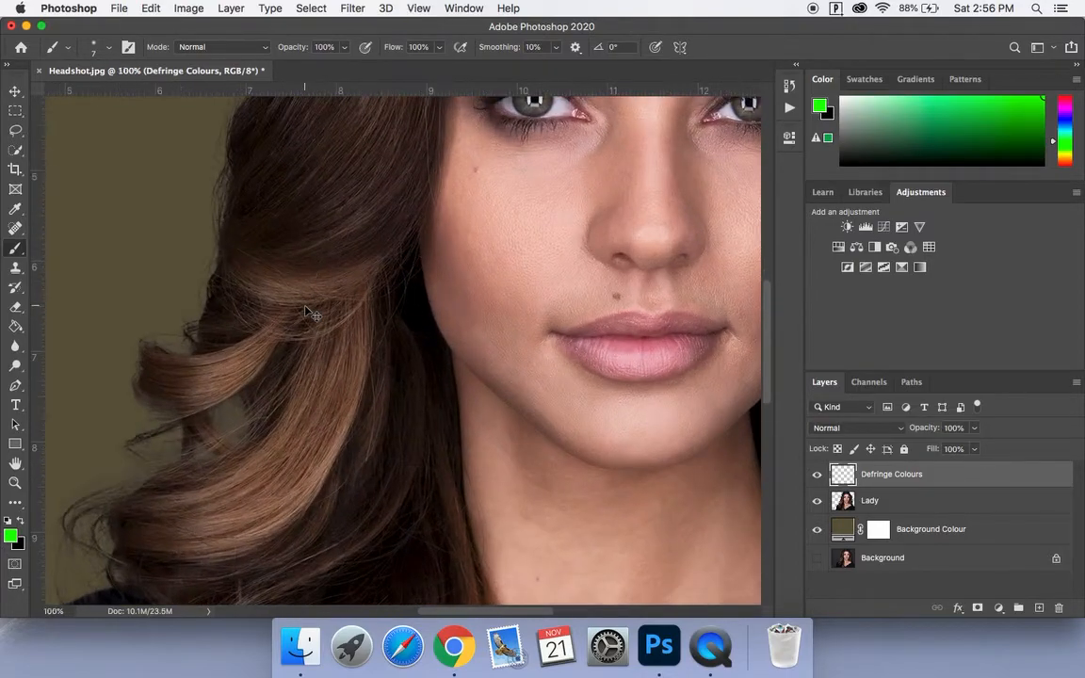
scroll(304, 307, "down", 10)
scroll(304, 306, "left", 8)
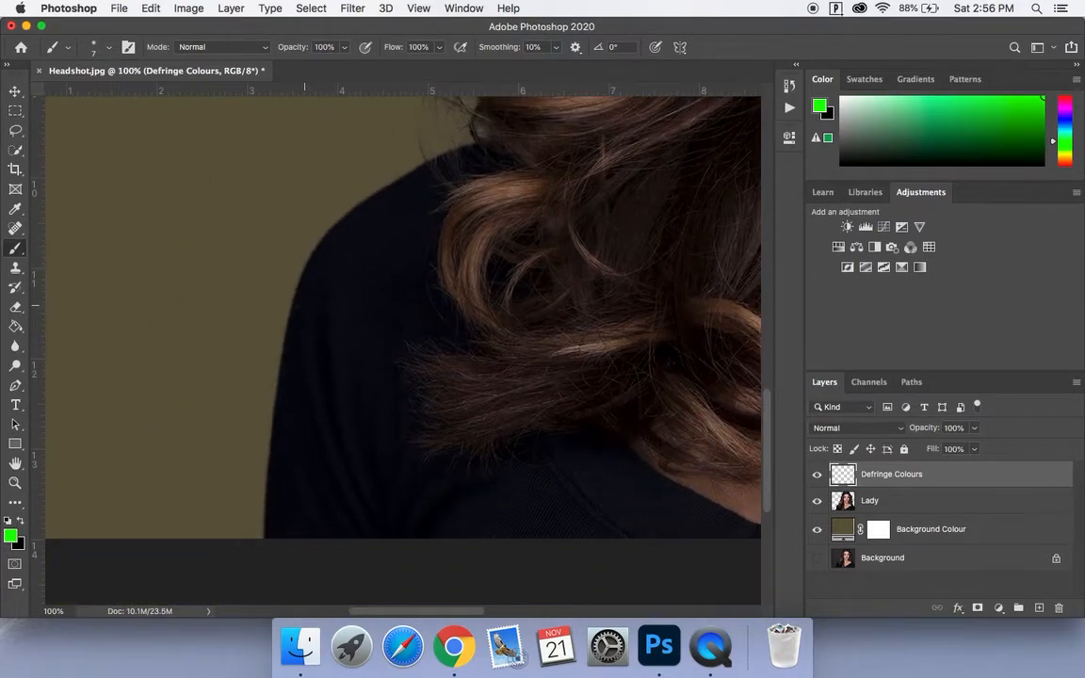
key("bracketright")
key("bracketright")
key("bracketright")
left_click(279, 525, "alt")
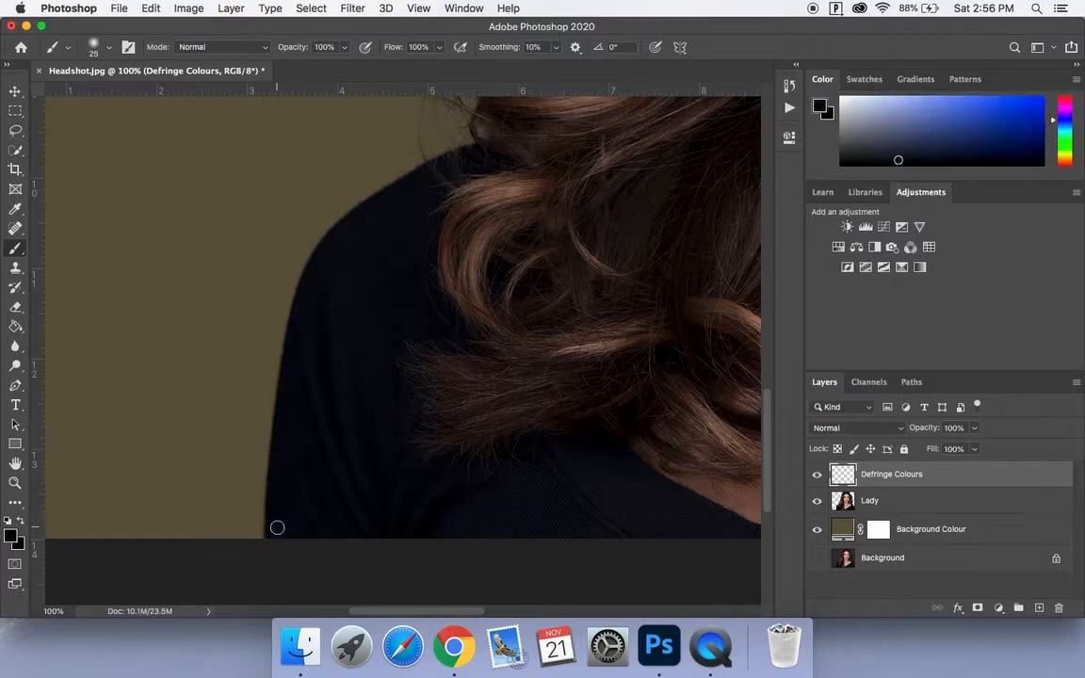
mouse_move(259, 528)
left_mouse_down()
mouse_move(281, 328)
mouse_move(278, 348)
mouse_move(290, 292)
mouse_move(297, 285)
mouse_move(295, 300)
mouse_move(330, 231)
mouse_move(308, 257)
mouse_move(333, 225)
mouse_move(343, 259)
mouse_move(325, 232)
mouse_move(352, 203)
mouse_move(479, 141)
left_mouse_up()
left_click(454, 160, "alt")
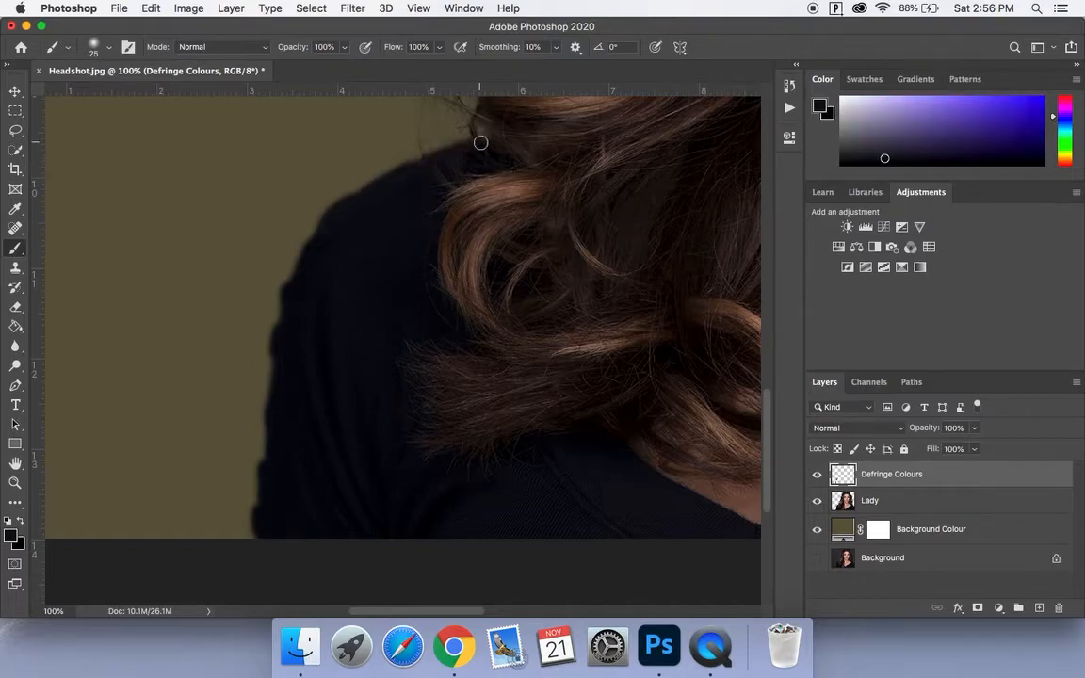
- Paint over the loose curls just above the image-left shoulder, using brown tones sampled from the adjacent hair
scroll(478, 145, "up", 10)
scroll(477, 145, "right", 3)
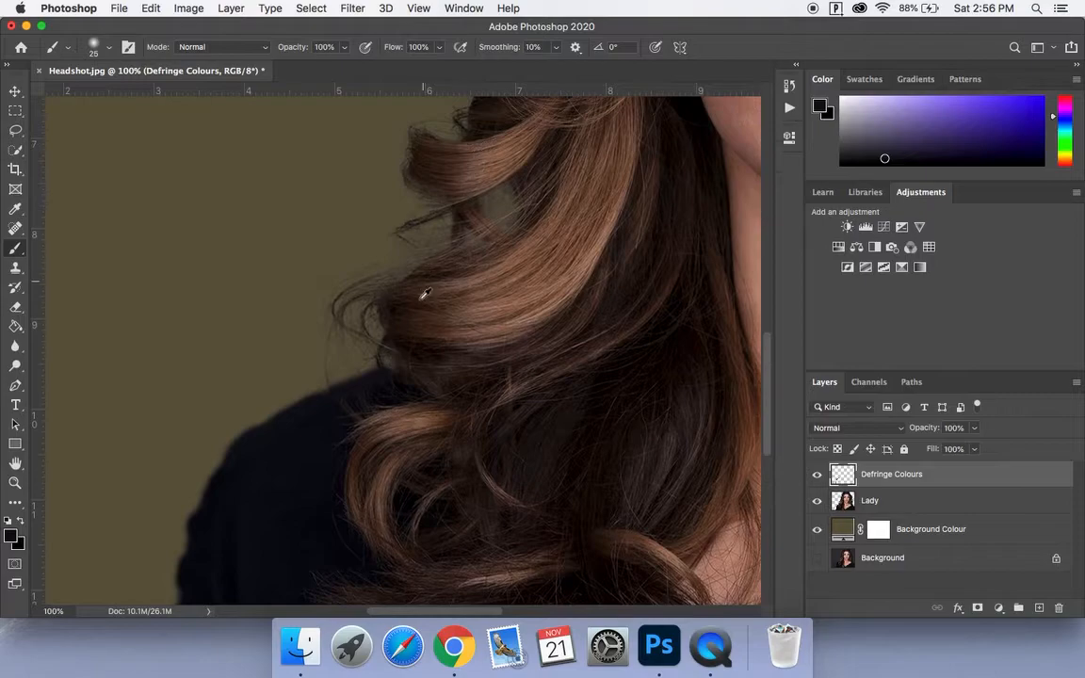
left_click(385, 355, "alt")
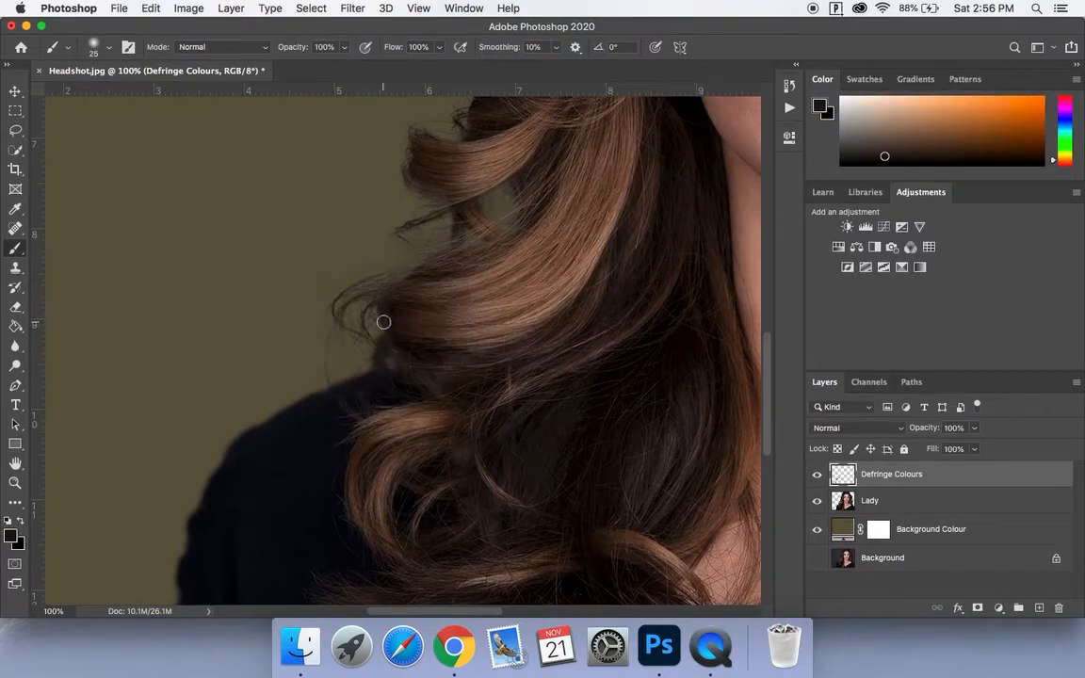
left_click(396, 296, "alt")
mouse_move(347, 295)
left_mouse_down()
mouse_move(339, 317)
mouse_move(374, 339)
mouse_move(368, 306)
mouse_move(385, 343)
mouse_move(373, 359)
mouse_move(325, 360)
mouse_move(332, 387)
mouse_move(327, 339)
left_mouse_up()
left_click(424, 274, "alt")
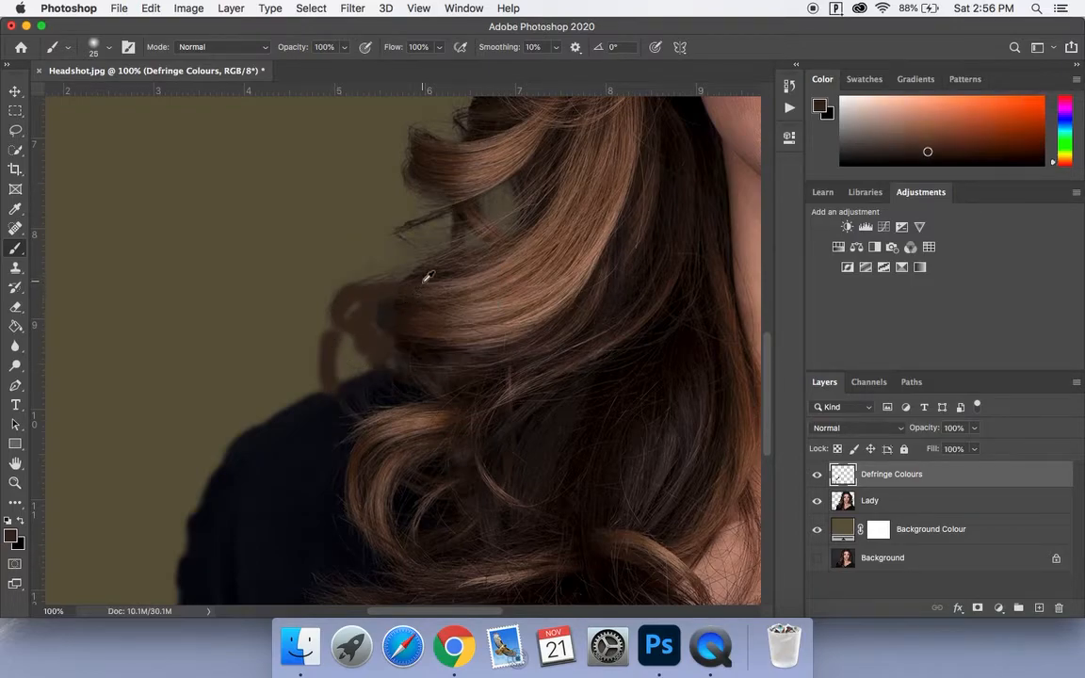
left_click(415, 234, "alt")
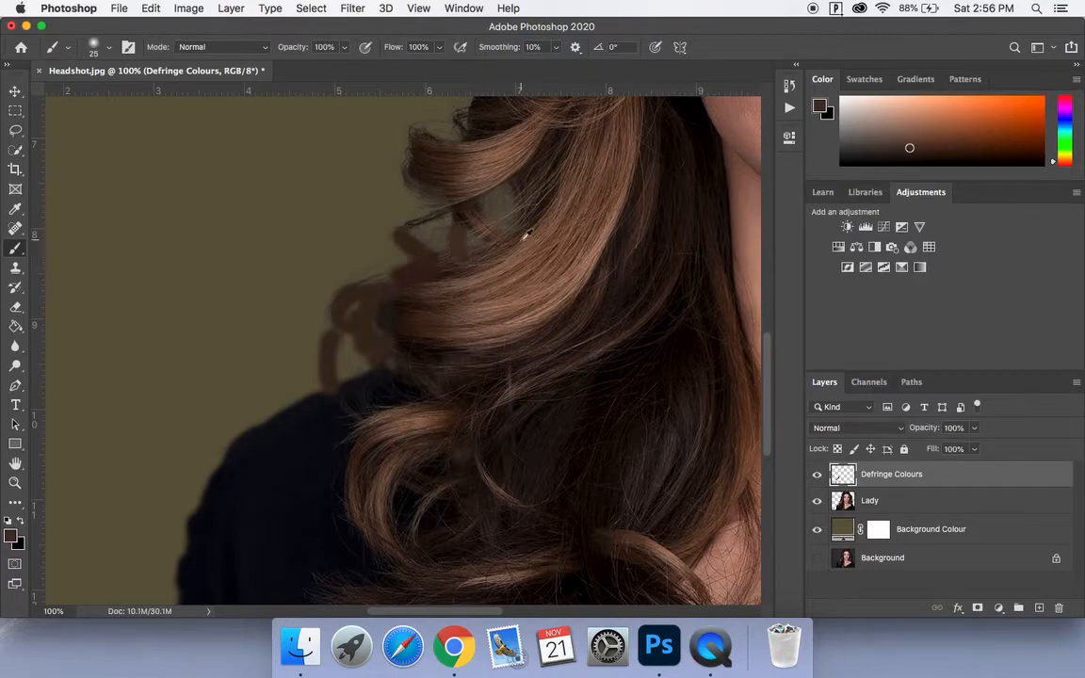
left_click(524, 235, "alt")
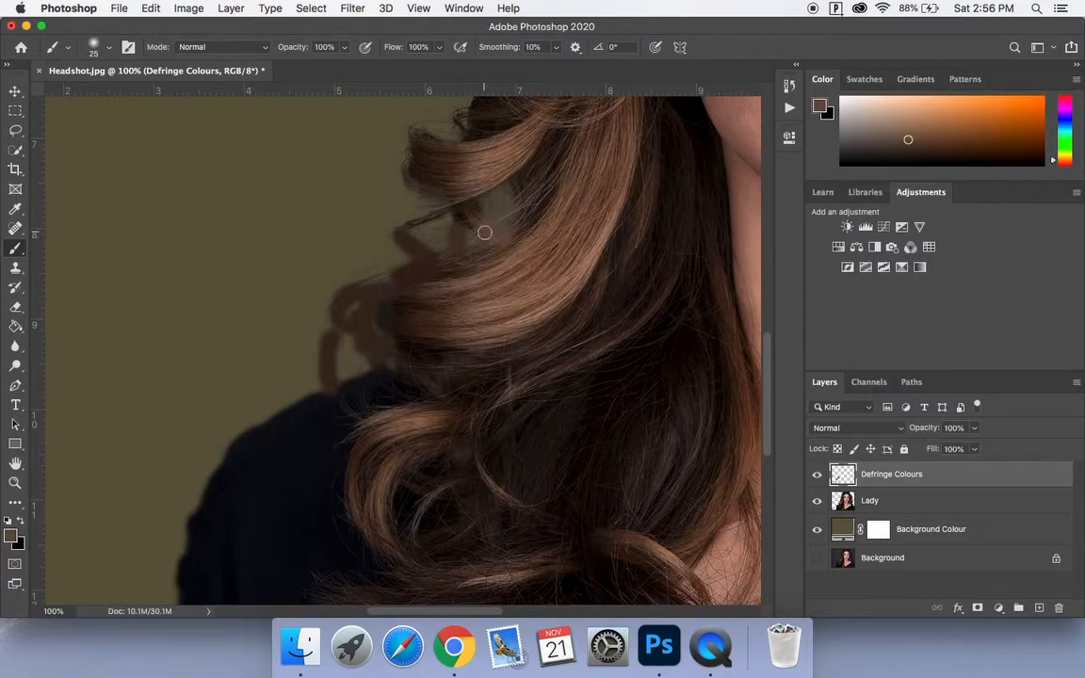
- Paint the protruding image-left curl and the edges of the gap beneath it with sampled hair colours
scroll(484, 233, "up", 5)
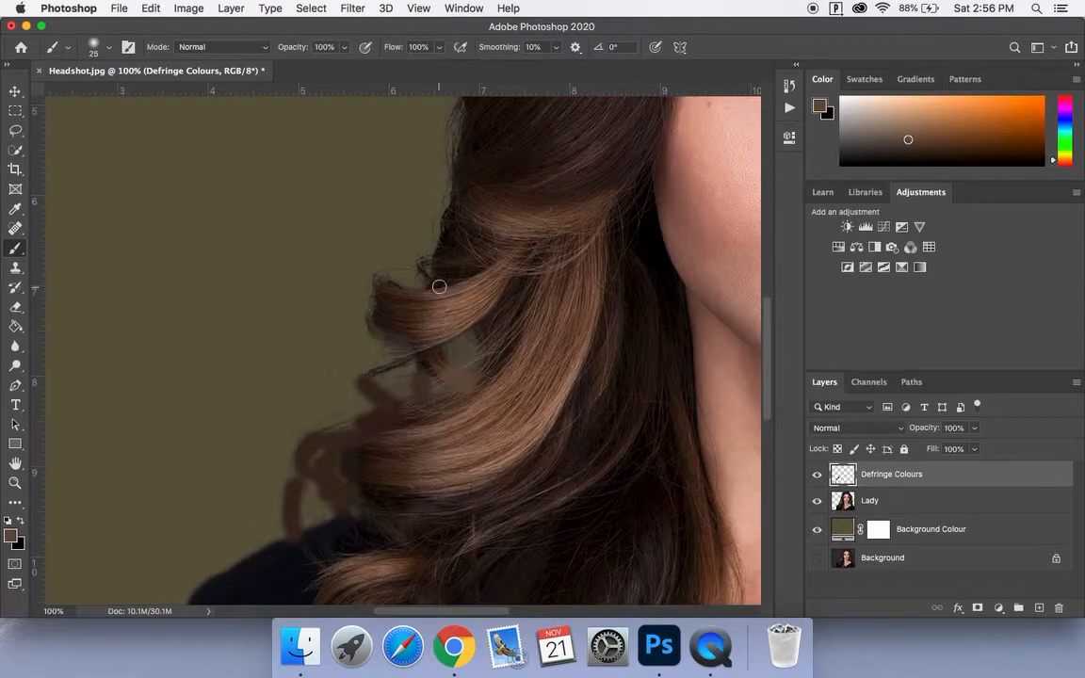
left_click(382, 314, "alt")
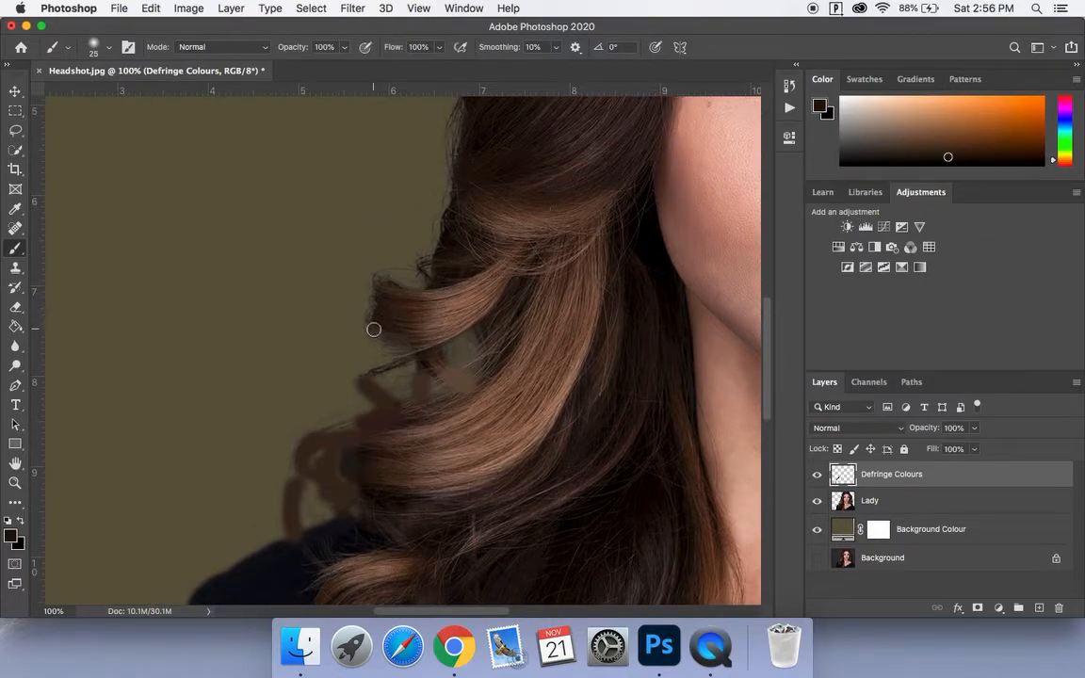
mouse_move(374, 321)
left_mouse_down()
mouse_move(379, 288)
mouse_move(408, 297)
left_mouse_up()
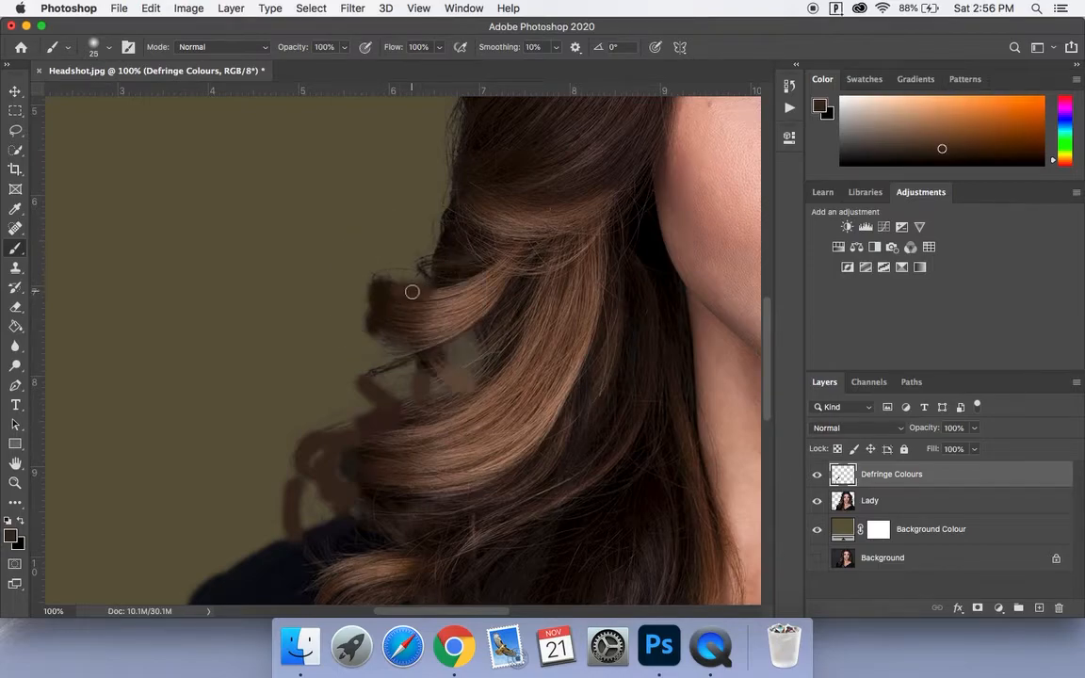
left_click(435, 276, "alt")
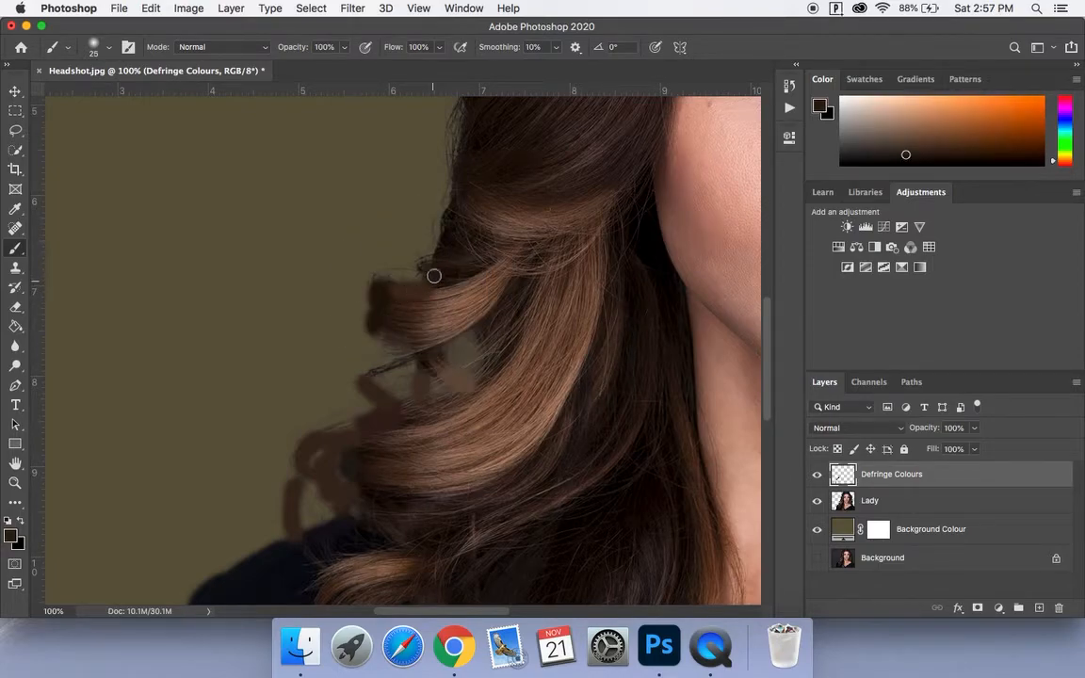
left_click(445, 238, "alt")
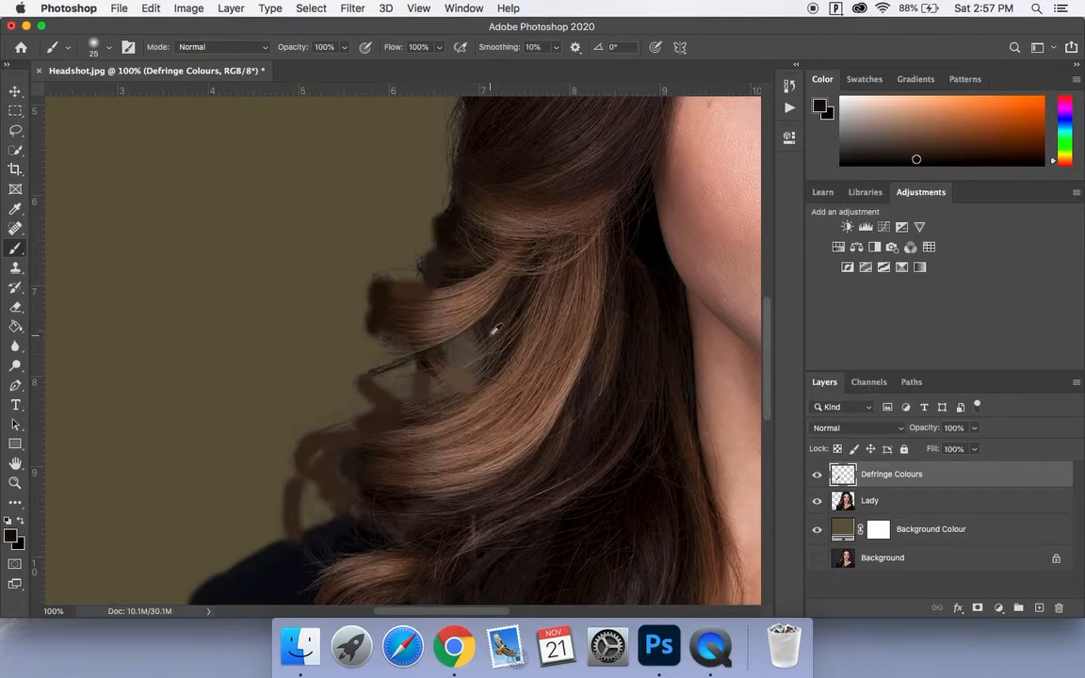
left_click(488, 332, "alt")
left_click_drag(488, 337, 493, 358)
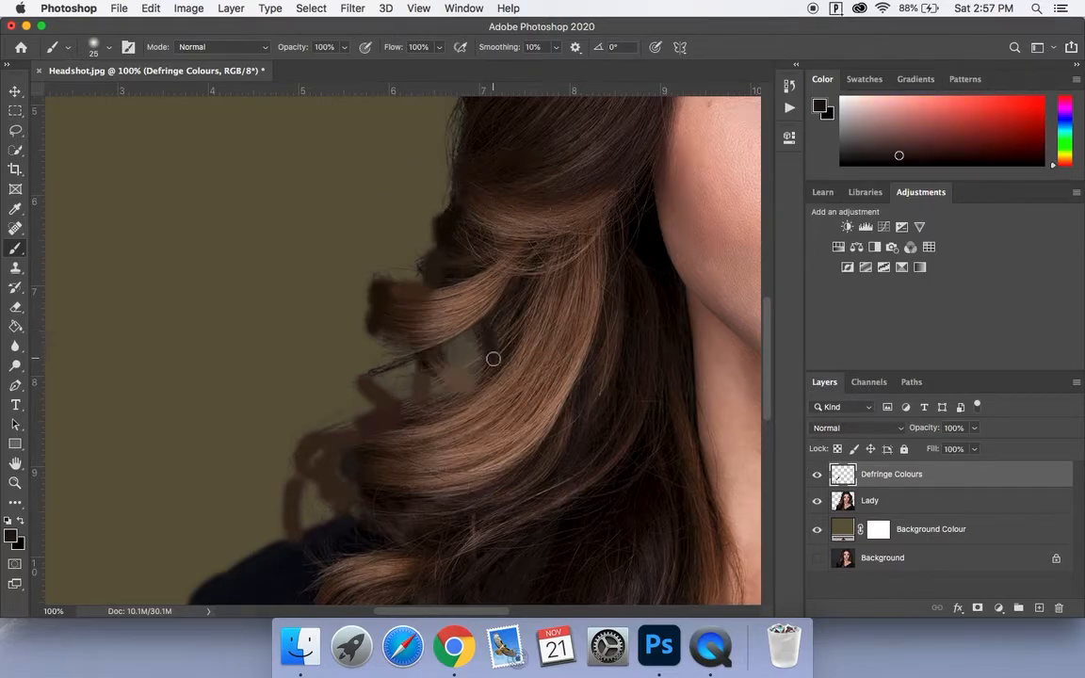
left_click(496, 383, "alt")
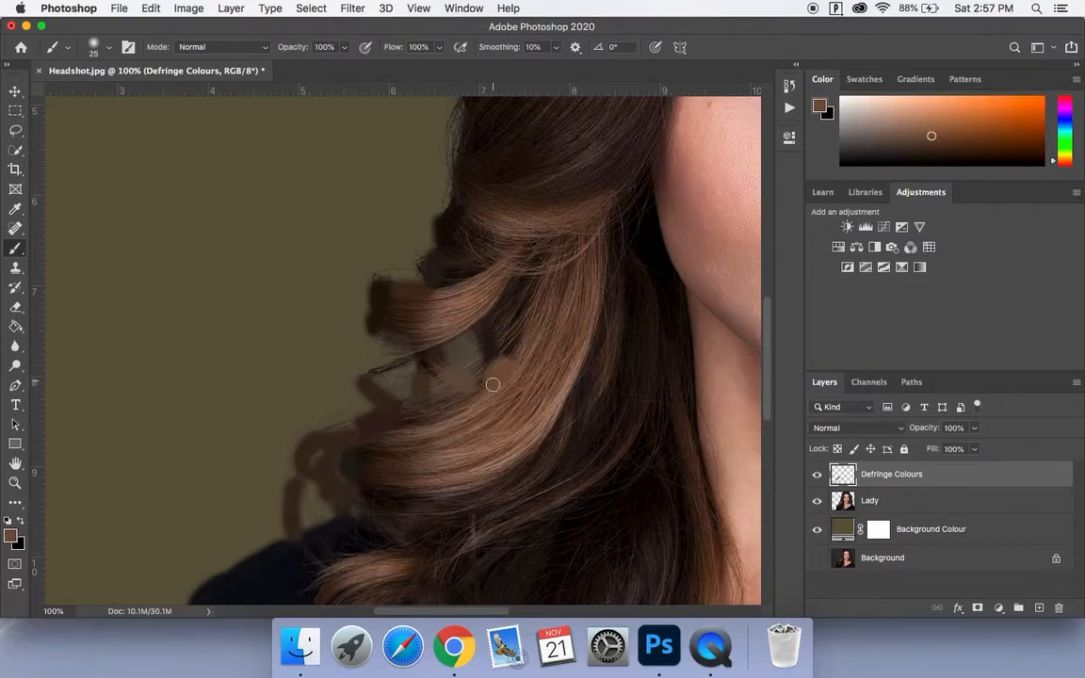
- Paint along the image-left outer hair edge from the wavy curls up to eye level with sampled dark browns
scroll(492, 381, "up", 10)
scroll(491, 382, "right", 4)
left_click(405, 401, "alt")
mouse_move(375, 399)
left_mouse_down()
mouse_move(389, 295)
mouse_move(381, 289)
mouse_move(382, 305)
mouse_move(379, 267)
mouse_move(388, 273)
mouse_move(424, 200)
left_mouse_up()
left_click(390, 292, "alt")
left_click(439, 177, "alt")
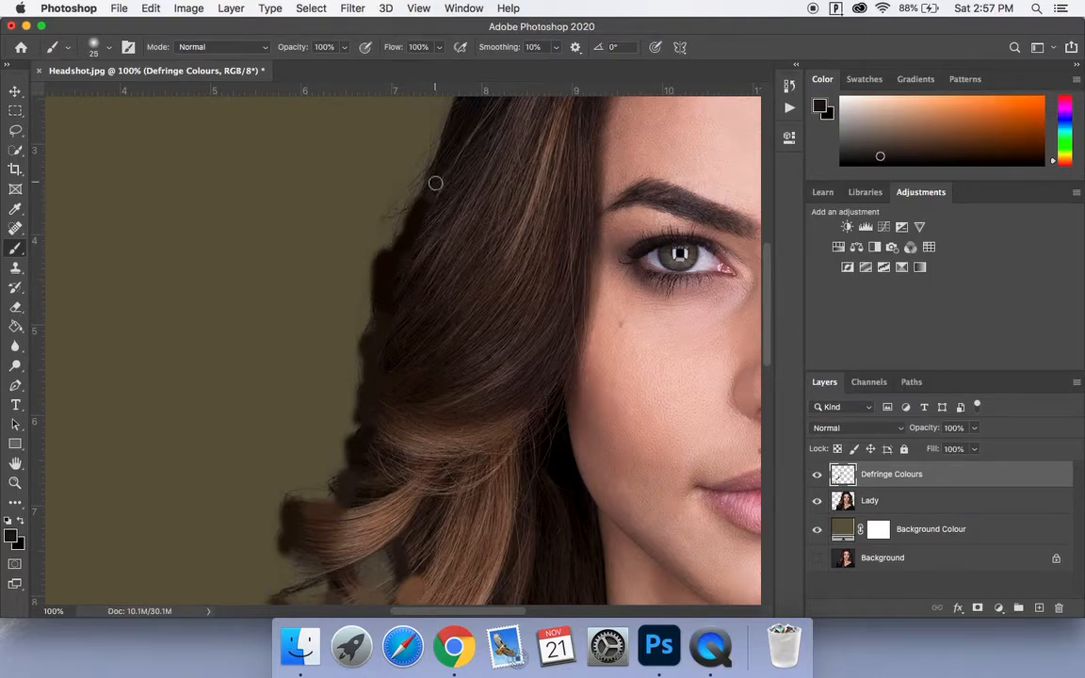
- Continue covering the image-left hair edge from eye level up toward the crown with sampled near-black hair colour
scroll(435, 182, "up", 5)
scroll(435, 183, "right", 3)
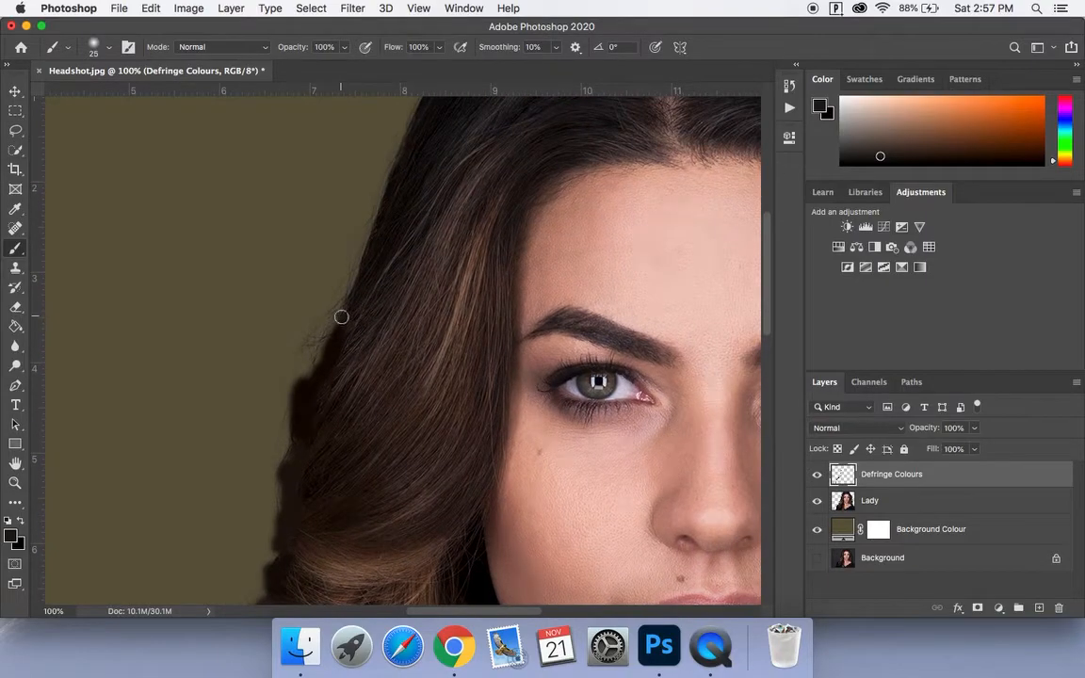
left_click(383, 218, "alt")
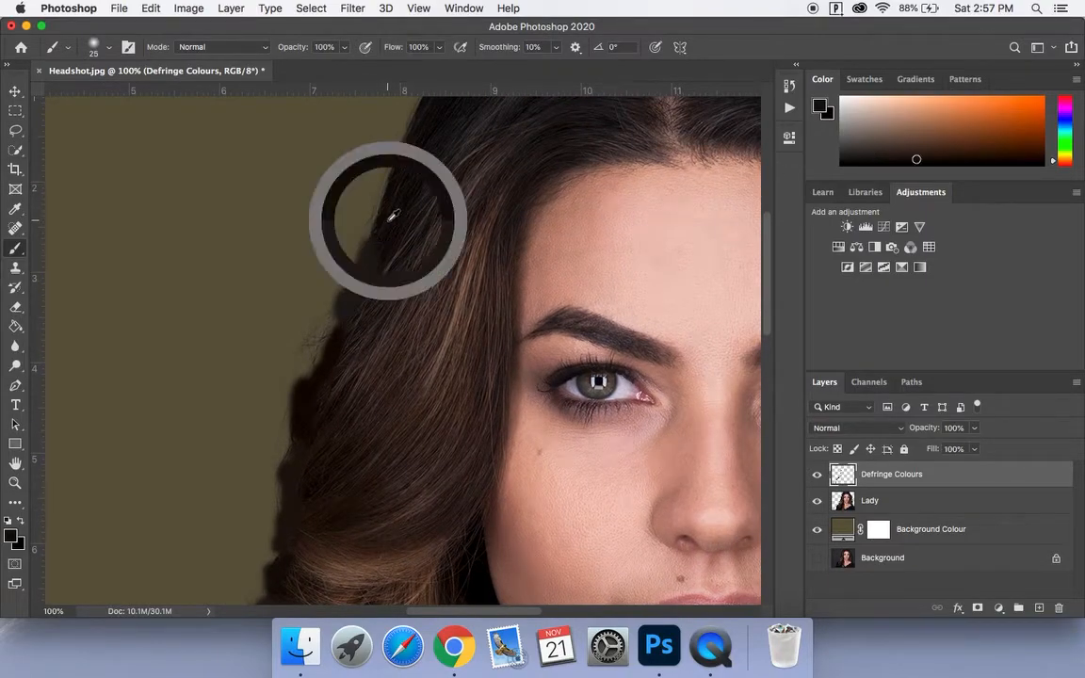
mouse_move(377, 224)
left_mouse_down()
mouse_move(373, 234)
mouse_move(434, 108)
left_mouse_up()
- Paint down the image-right outer hair edge from the crown to the bulge above the looped curl, resampling nearby hair colours
scroll(419, 128, "right", 10)
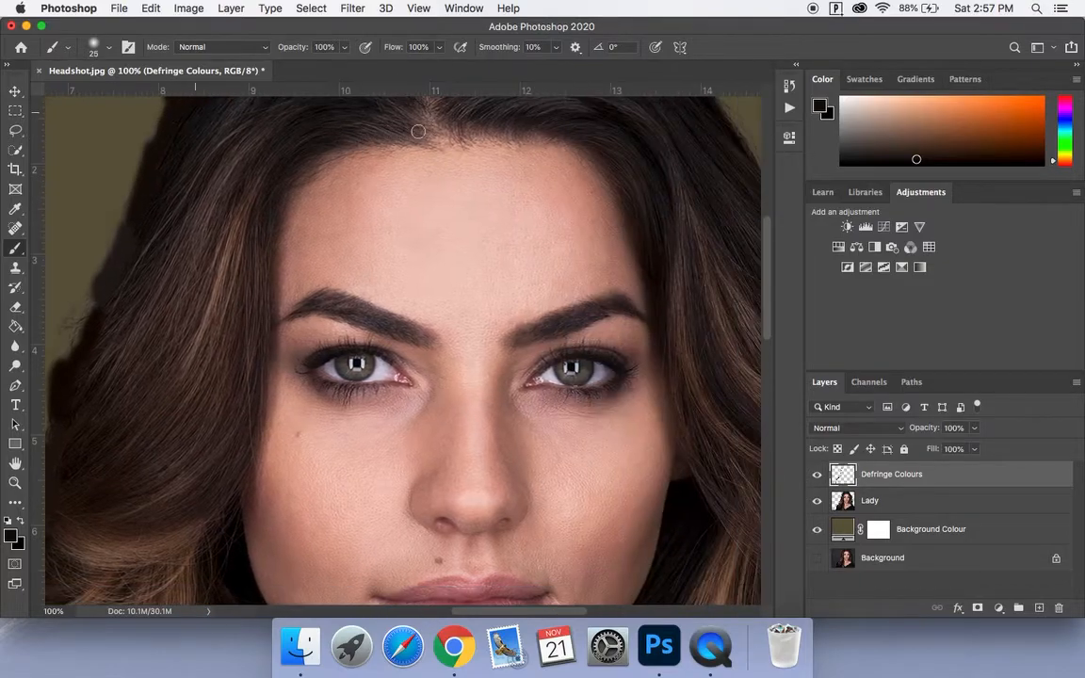
scroll(417, 132, "right", 3)
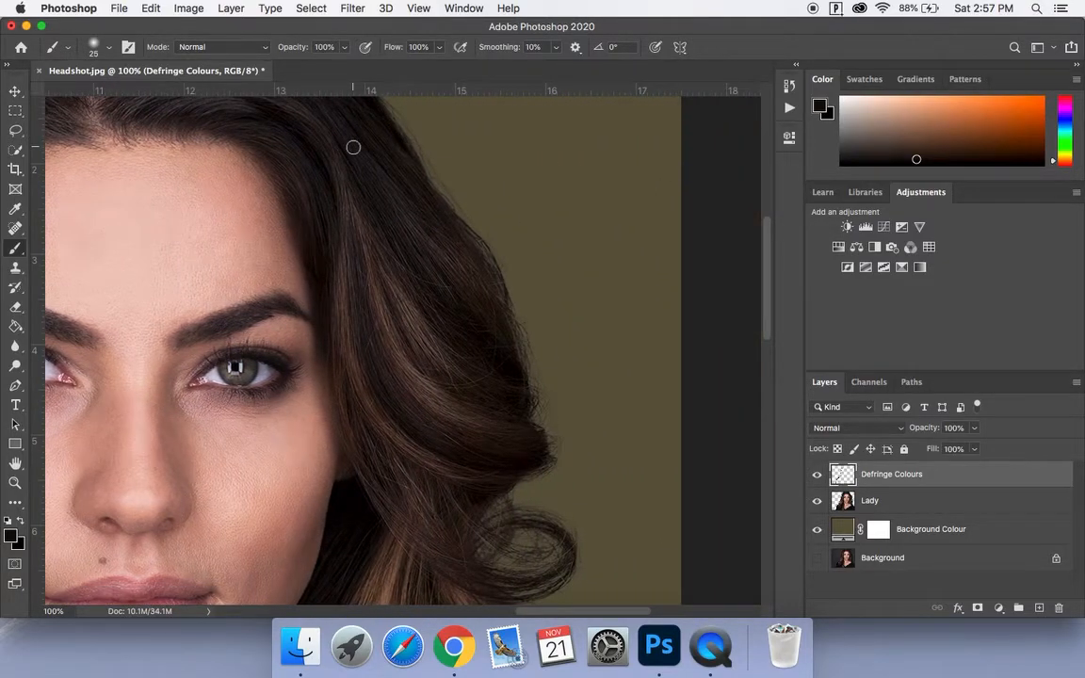
left_click(375, 107, "alt")
left_click_drag(381, 105, 393, 118)
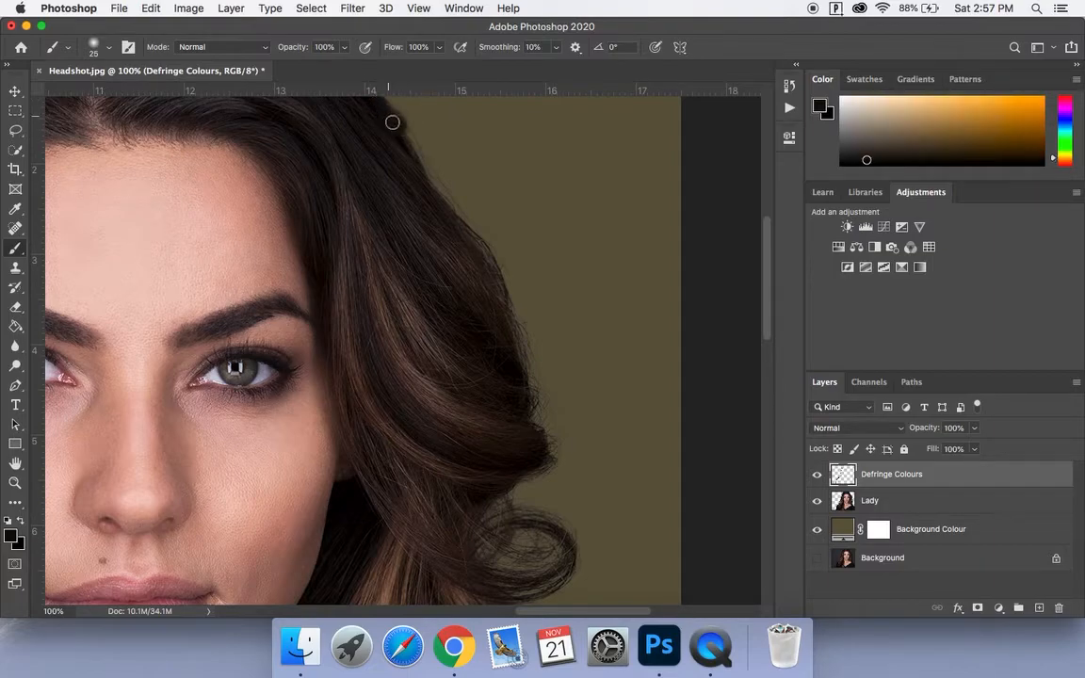
left_click(419, 174, "alt")
mouse_move(414, 162)
left_mouse_down()
mouse_move(464, 250)
mouse_move(459, 237)
mouse_move(497, 281)
mouse_move(528, 387)
mouse_move(512, 410)
mouse_move(526, 402)
mouse_move(547, 466)
left_mouse_up()
left_click(462, 245, "alt")
left_click(509, 333, "alt")
left_click(517, 405, "alt")
left_click(538, 439, "alt")
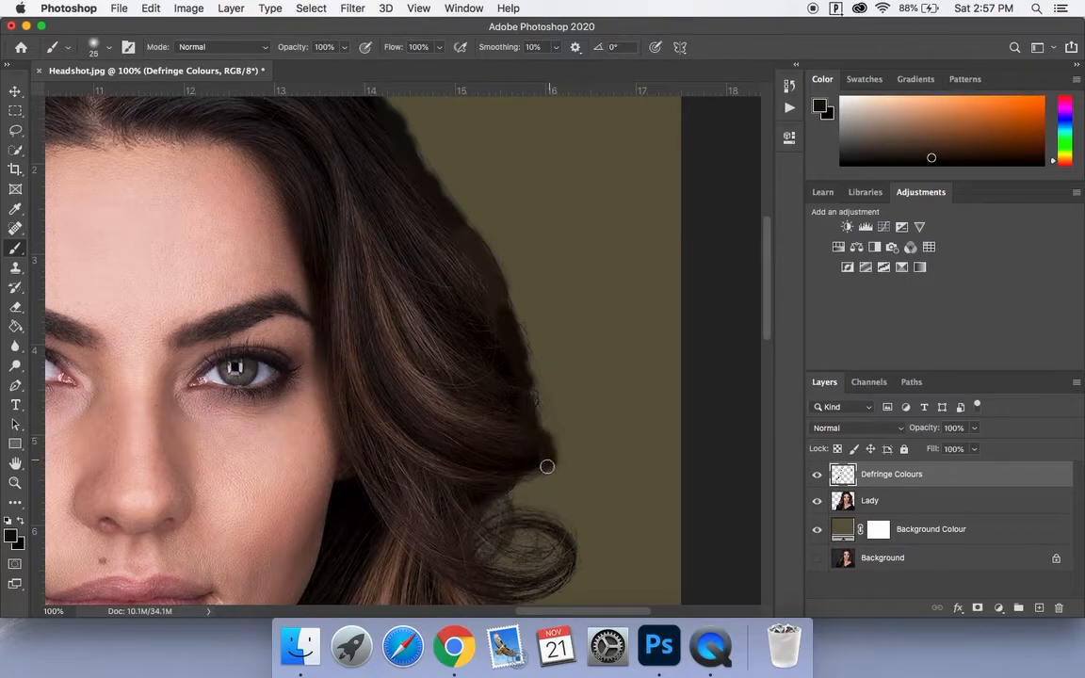
- Paint around the looped curl on the image-right side with colours sampled from its strands
left_click(499, 484, "alt")
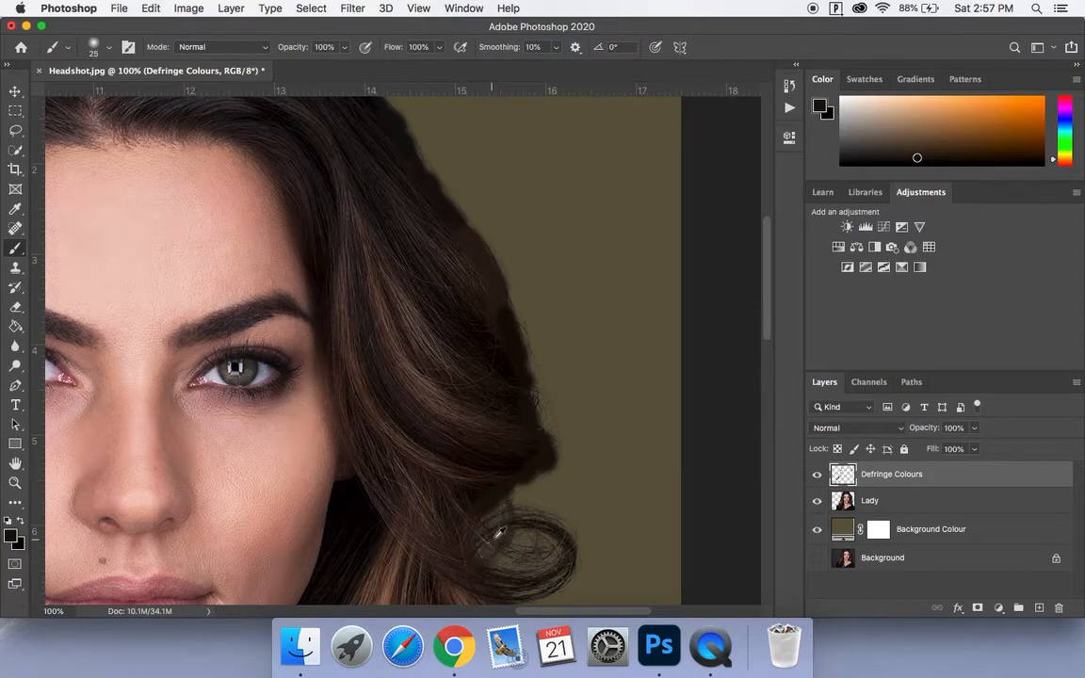
left_click(479, 532, "alt")
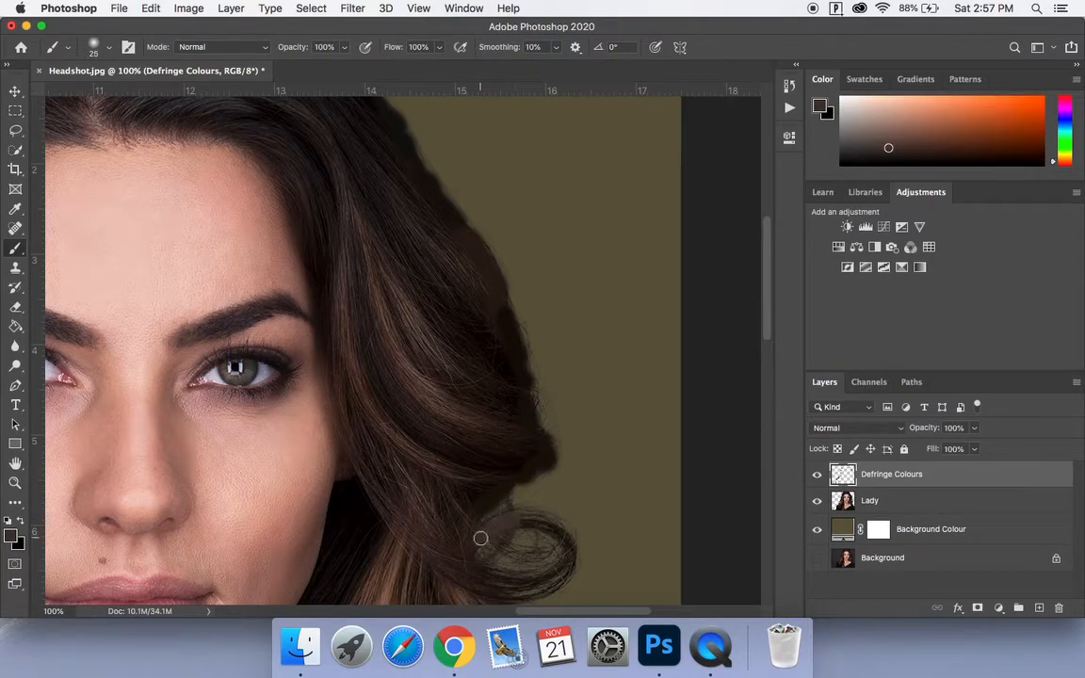
left_click(533, 518, "alt")
left_click_drag(526, 523, 493, 531)
left_click(565, 538, "alt")
mouse_move(565, 538)
left_mouse_down()
mouse_move(567, 559)
mouse_move(546, 584)
mouse_move(499, 591)
left_mouse_up()
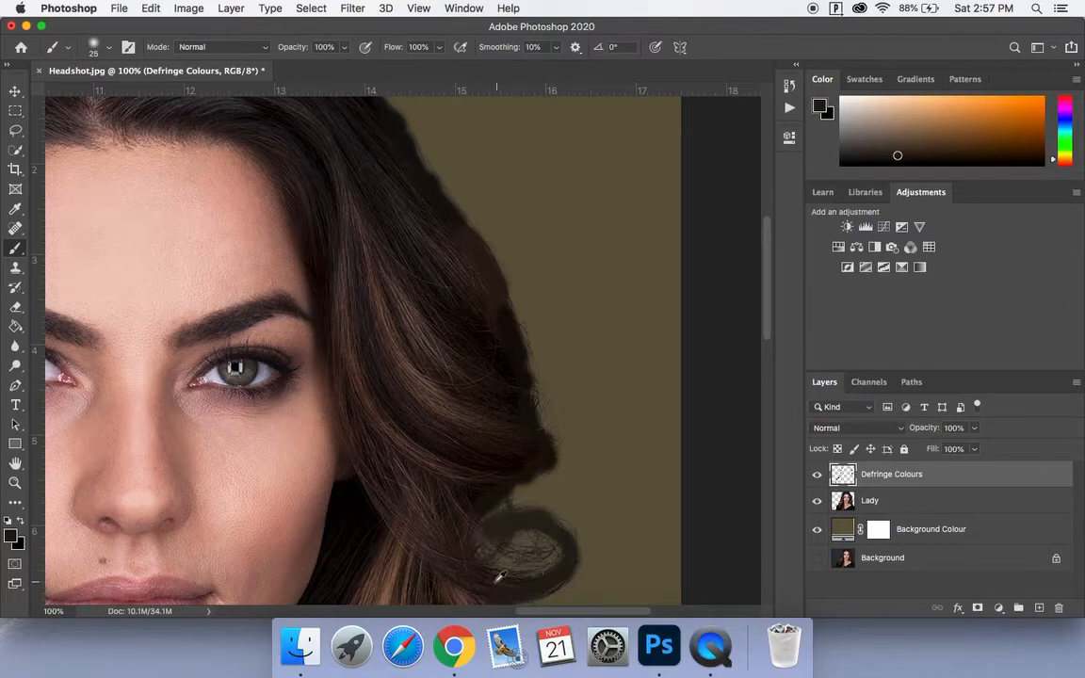
- Paint the image-right hair edge below the looped curl down to the pointed wave with dark browns sampled from the hair
scroll(484, 577, "down", 5)
scroll(484, 576, "right", 1)
left_click(477, 451, "alt")
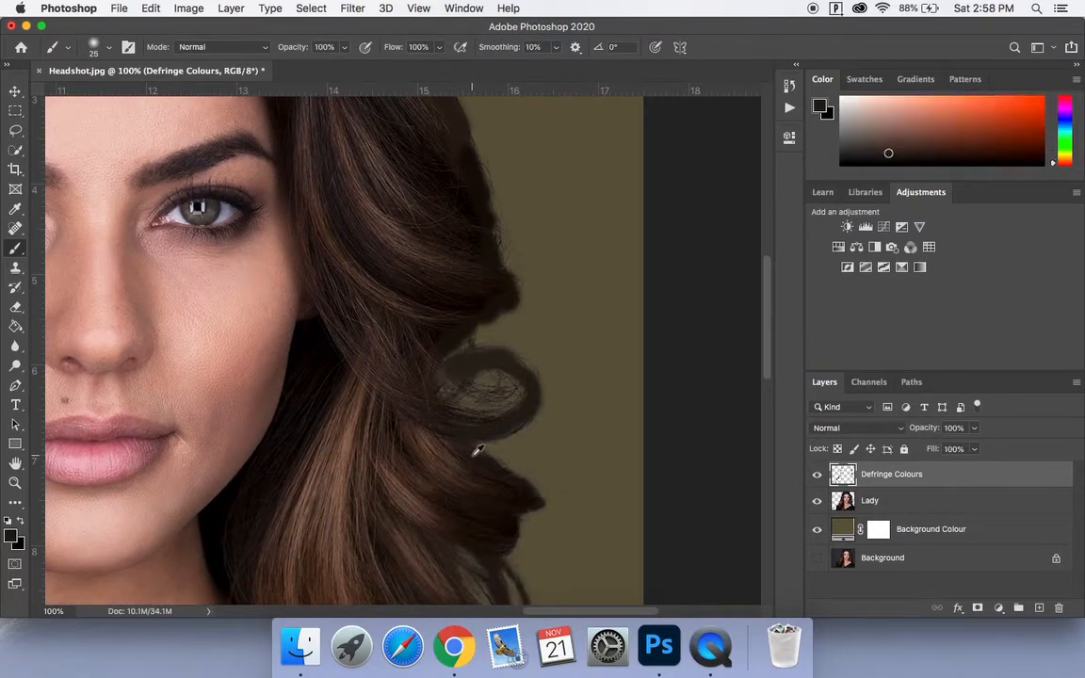
left_click(523, 481, "alt")
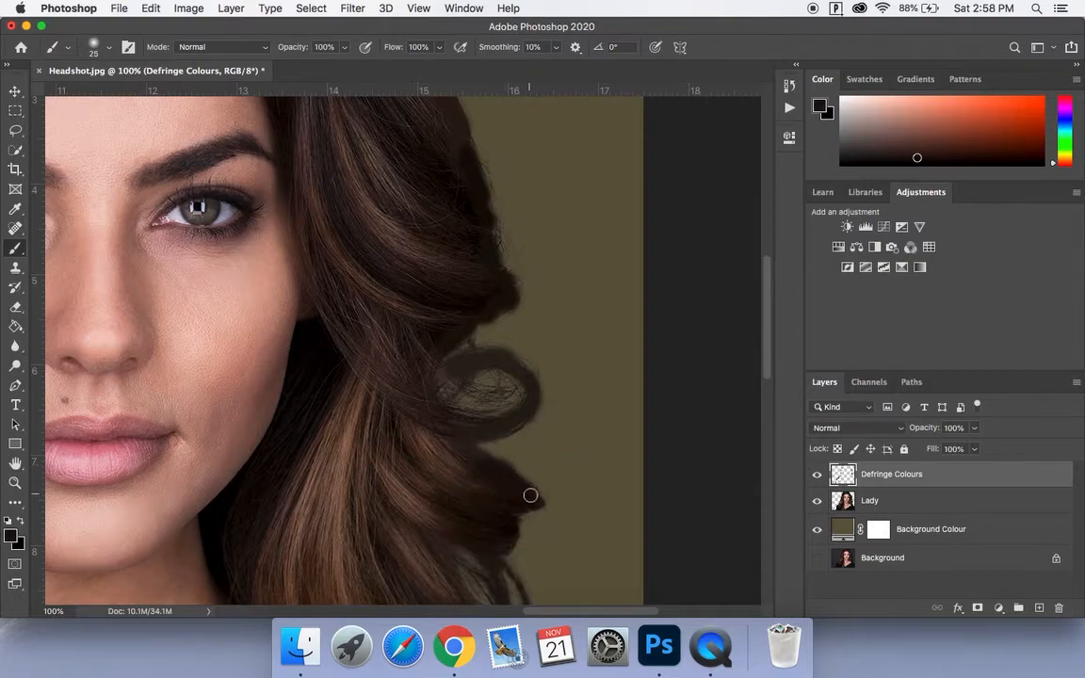
left_click(508, 530, "alt")
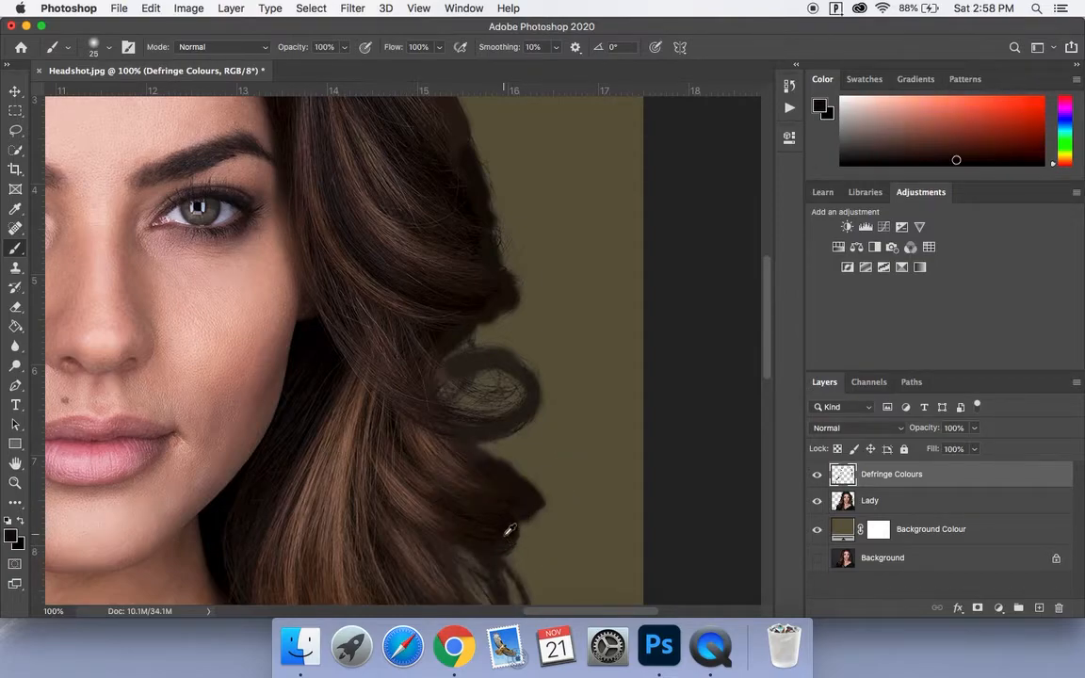
- Cover the loose wavy strands on the image-right side below the pointed wave with colours sampled from neighbouring hair
scroll(508, 534, "down", 5)
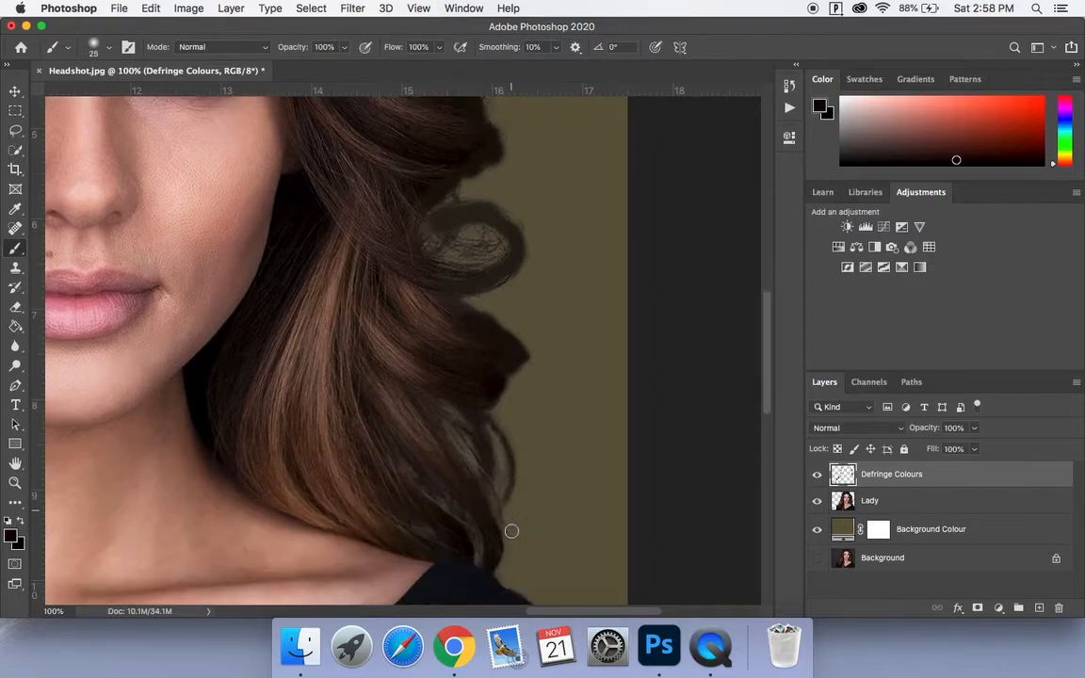
left_click(480, 416, "alt")
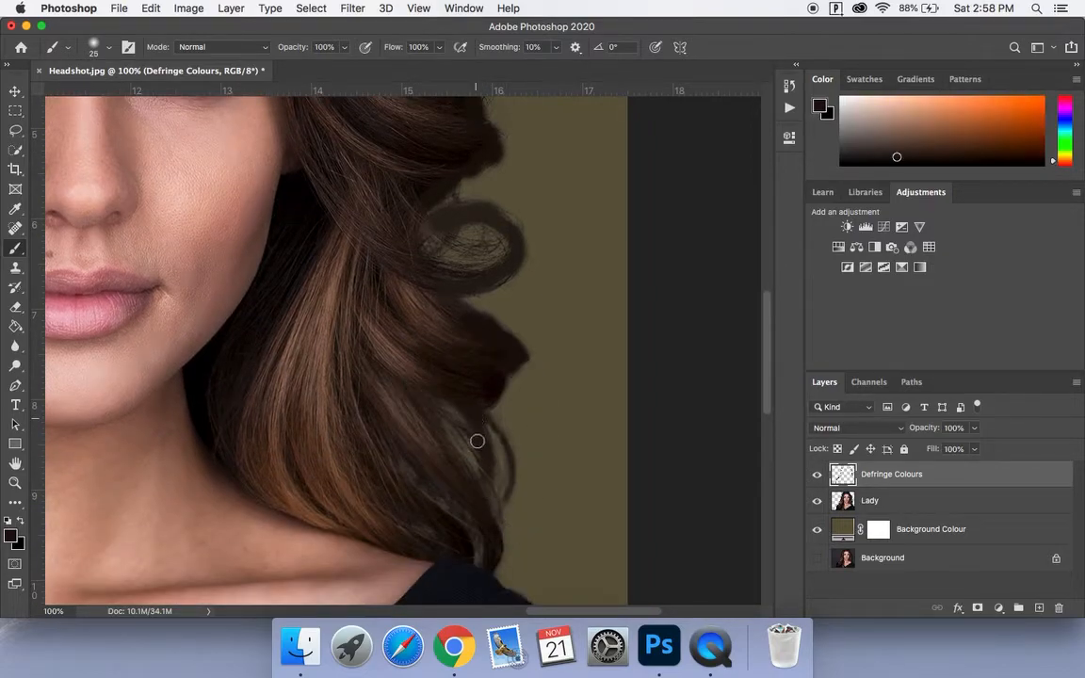
left_click(491, 414, "alt")
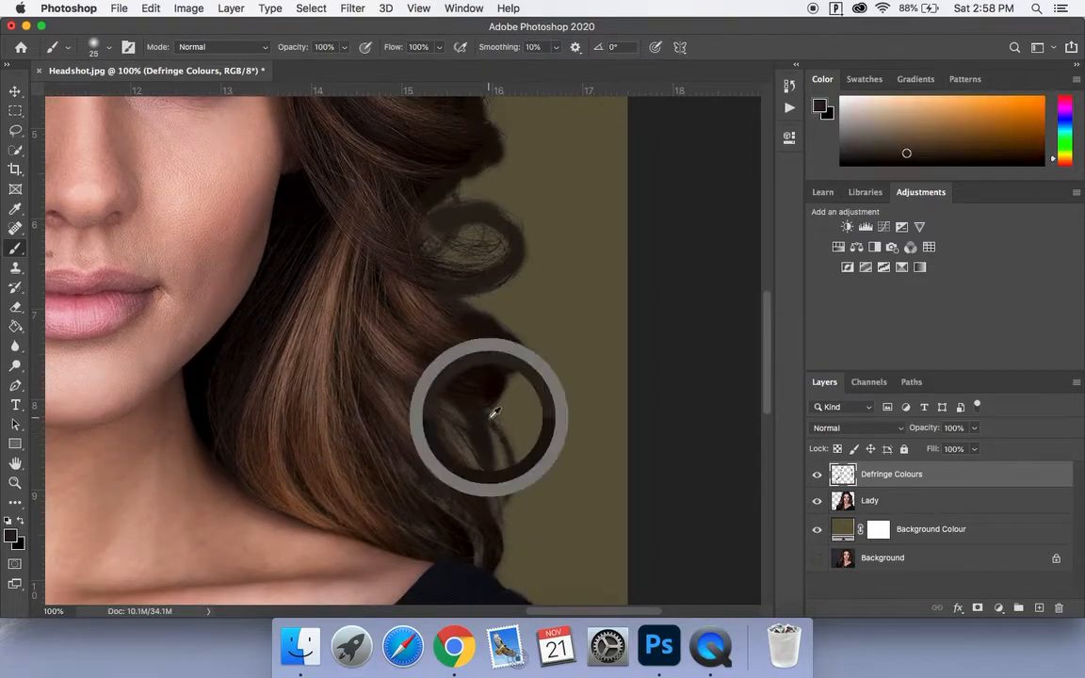
left_click_drag(511, 460, 501, 513)
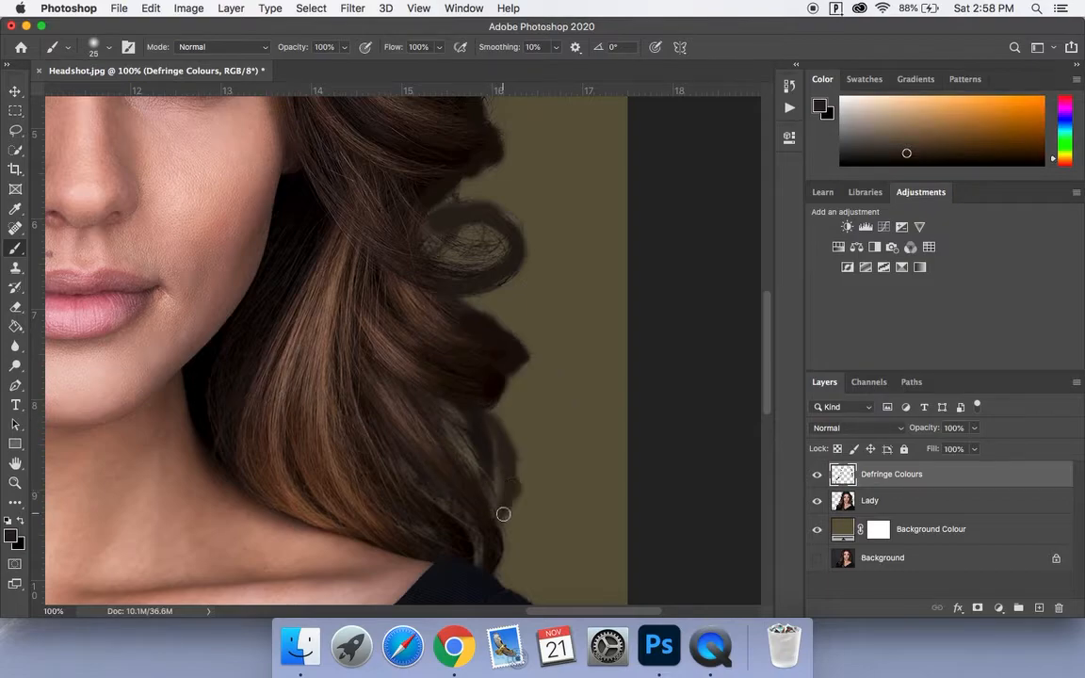
left_click(487, 470, "alt")
left_click(472, 475, "alt")
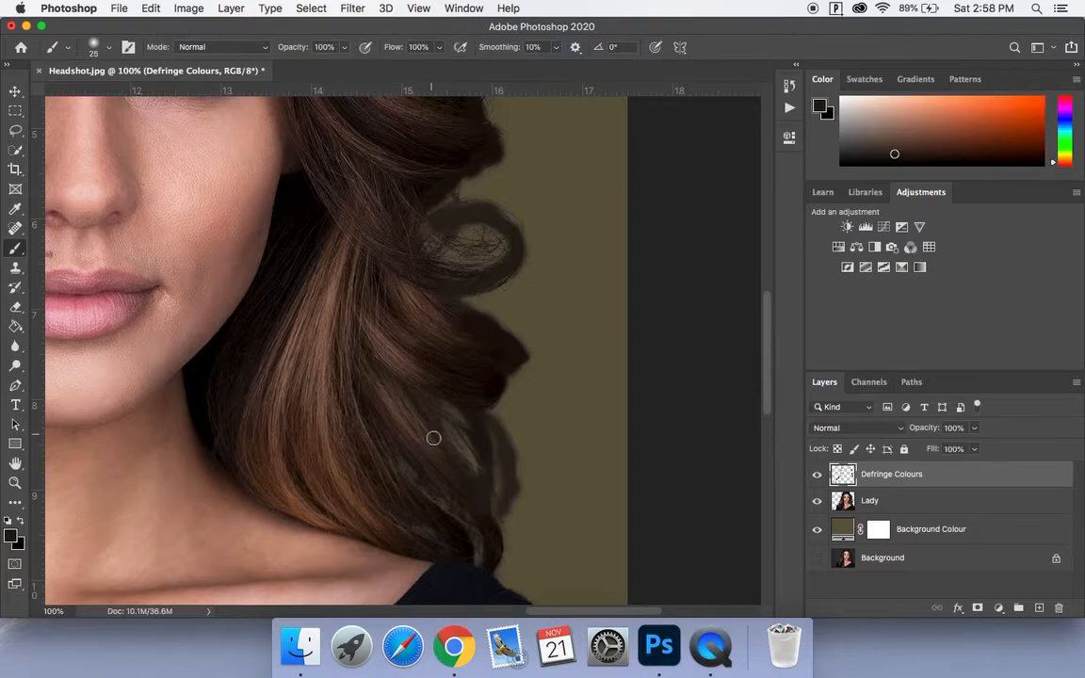
- Paint over the image-right hair ends just above the shoulder, resampling the dark browns around them
left_click(482, 523, "alt")
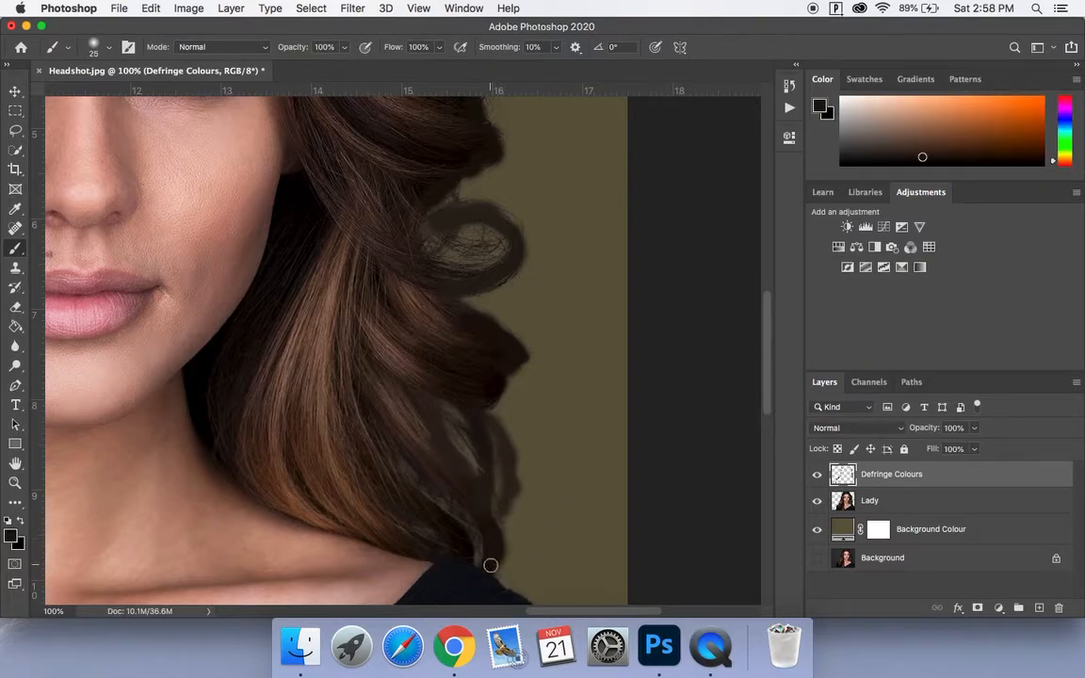
scroll(490, 565, "down", 5)
left_click(453, 439, "alt")
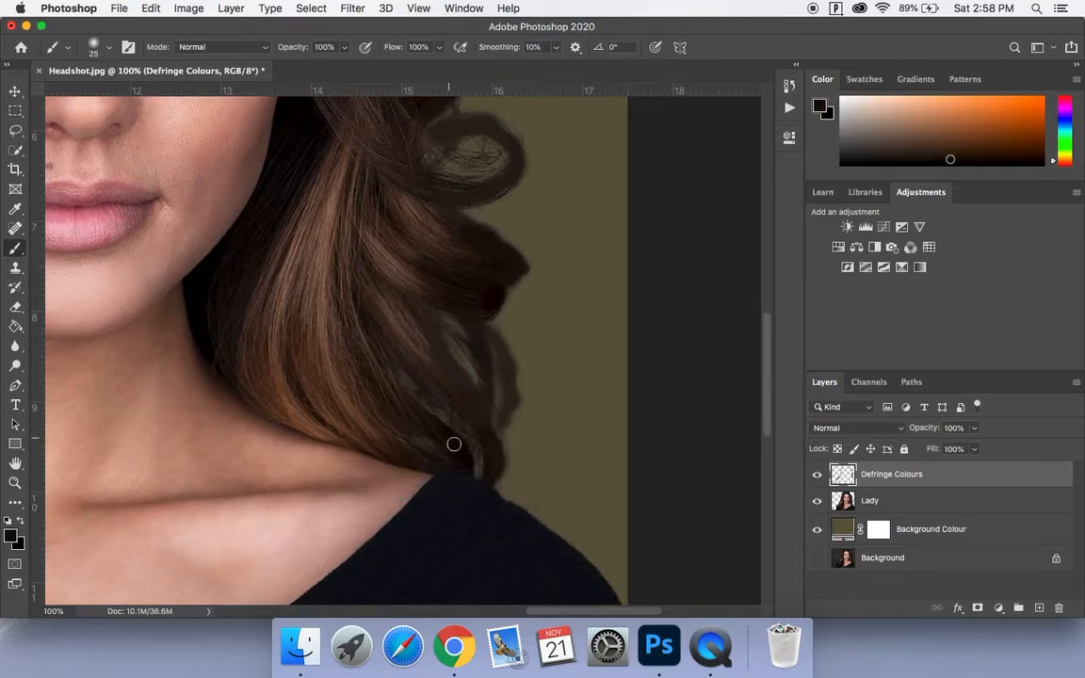
left_click(421, 414, "alt")
left_click(407, 441, "alt")
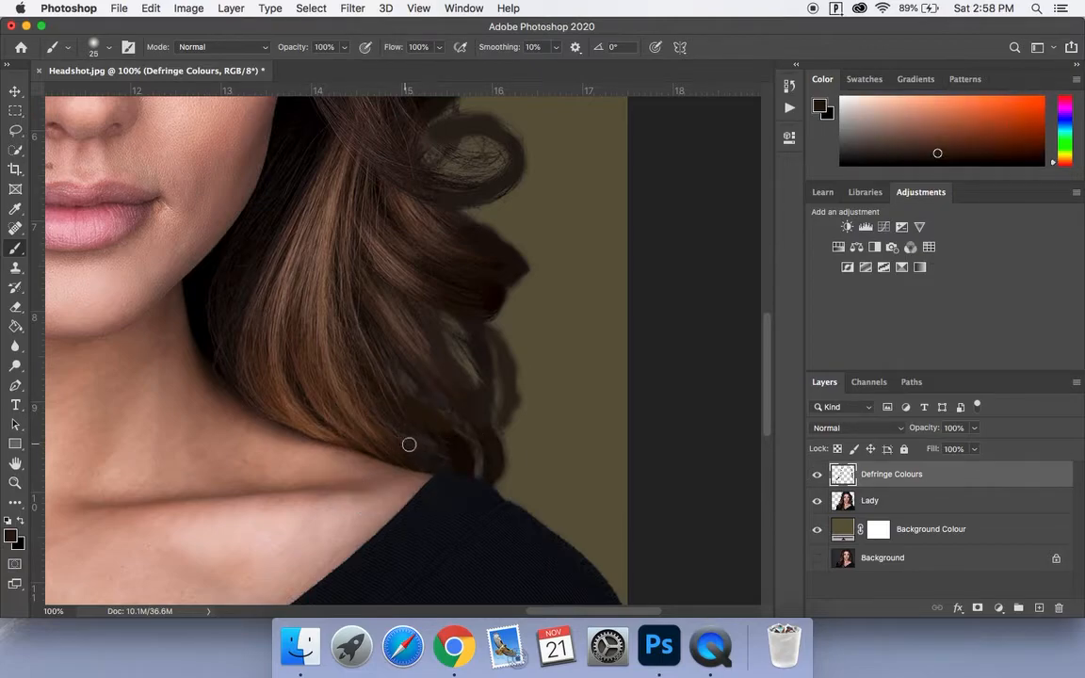
- Paint along the image-right shoulder edge out to the image border with dark navy sampled from the top
scroll(497, 494, "down", 5)
scroll(496, 495, "right", 2)
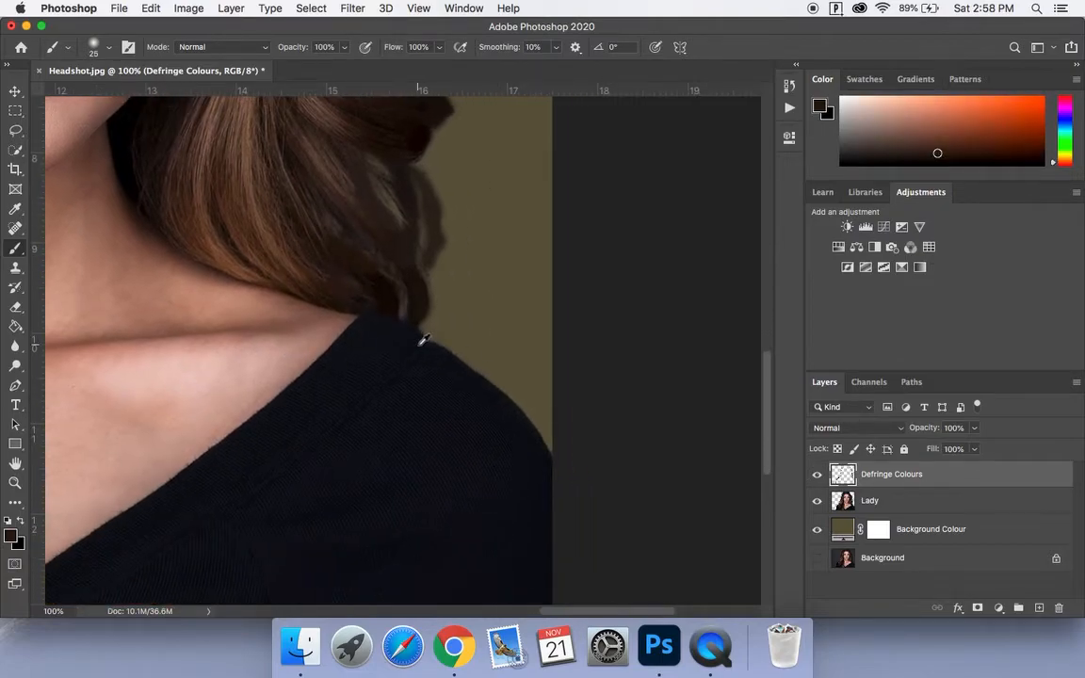
left_click(414, 335, "alt")
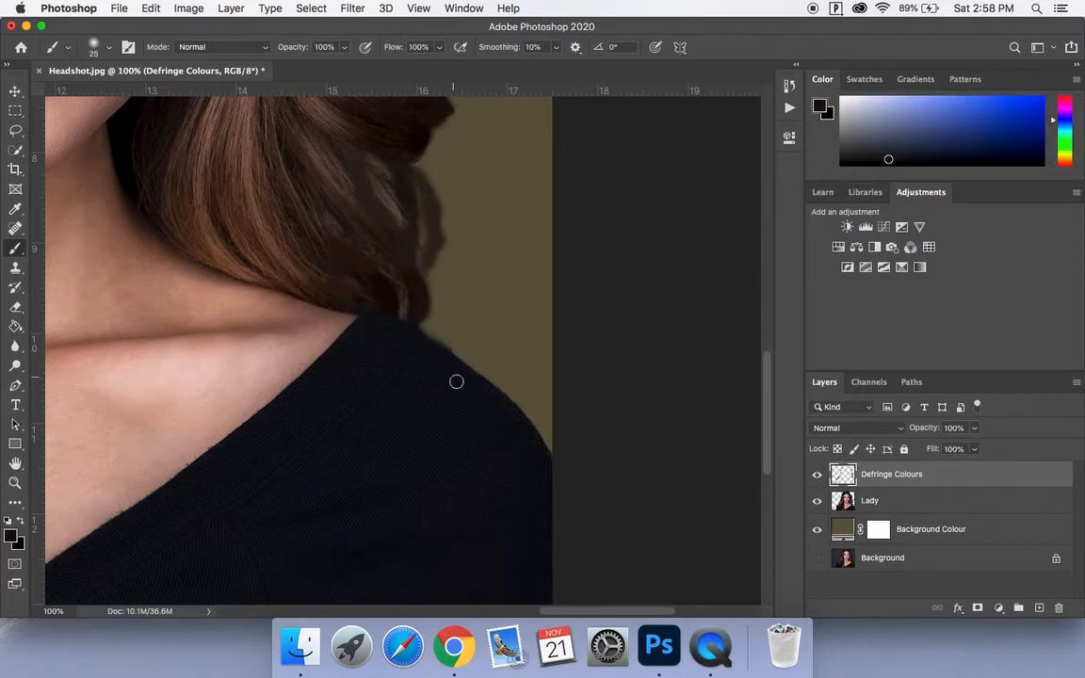
left_click(415, 344, "alt")
mouse_move(447, 351)
left_mouse_down()
mouse_move(495, 396)
mouse_move(449, 350)
mouse_move(495, 397)
mouse_move(496, 414)
mouse_move(499, 395)
mouse_move(551, 469)
left_mouse_up()
left_click(490, 396, "alt")
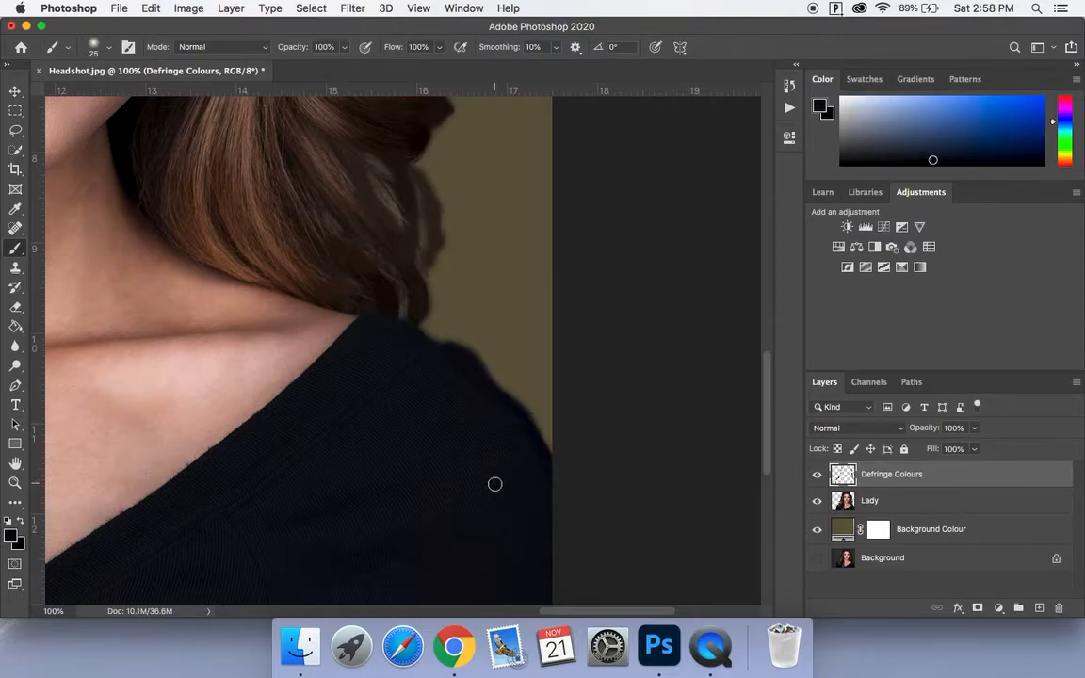
- Set the Defringe Colours layer's blend mode to Color
key("super+minus")
key("super+minus")
key("super+minus")
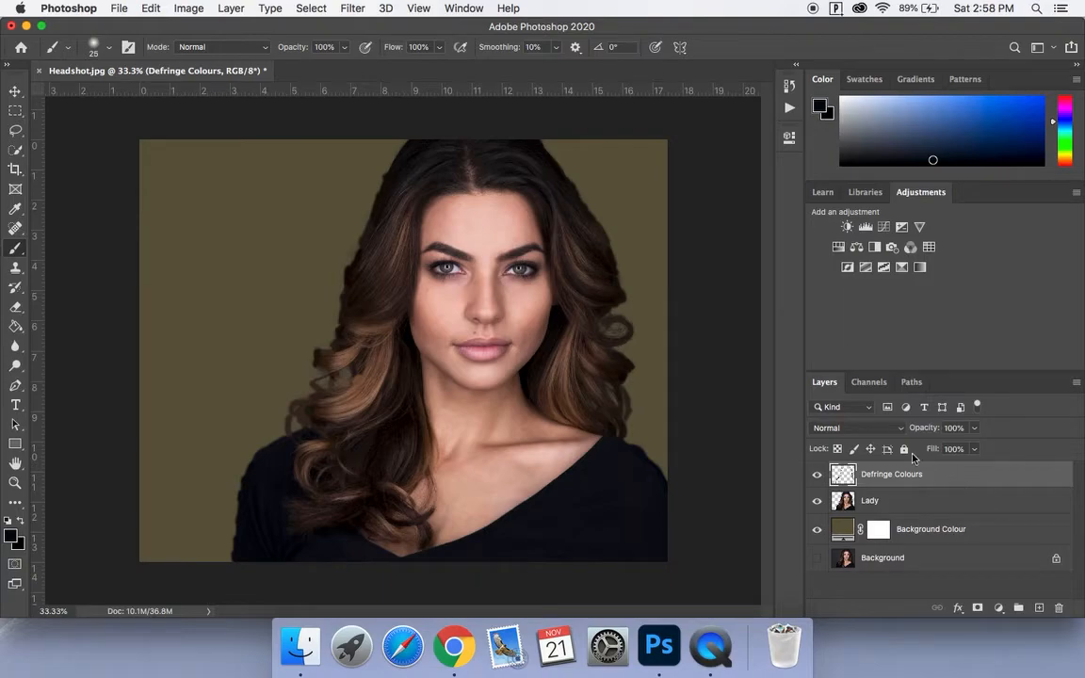
left_click(890, 429)
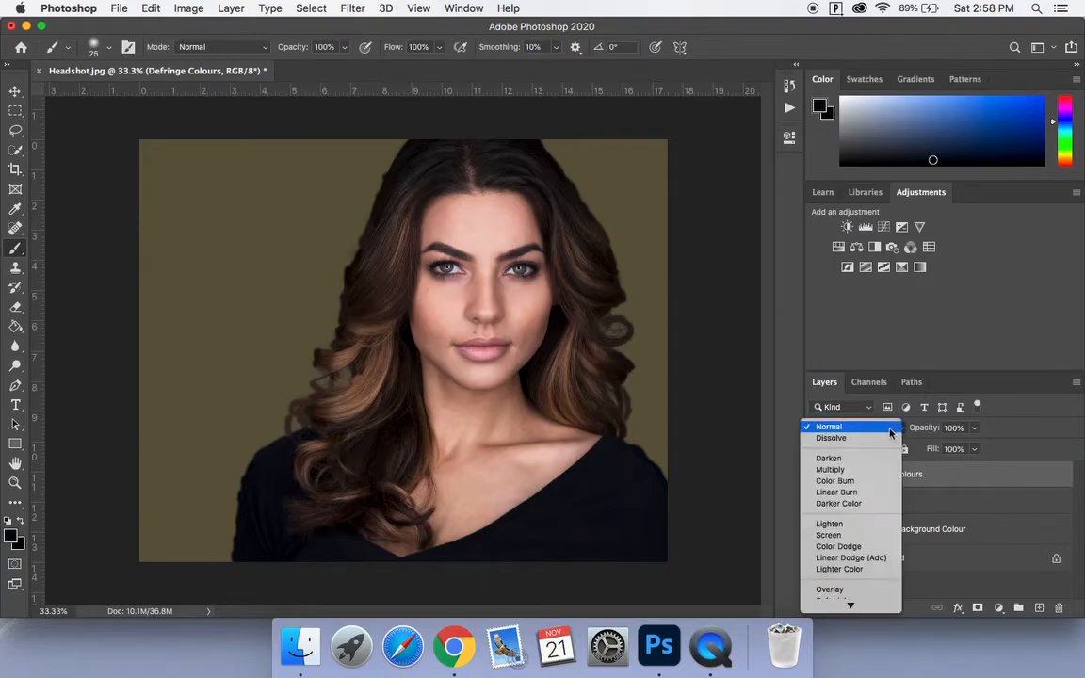
mouse_move(853, 604)
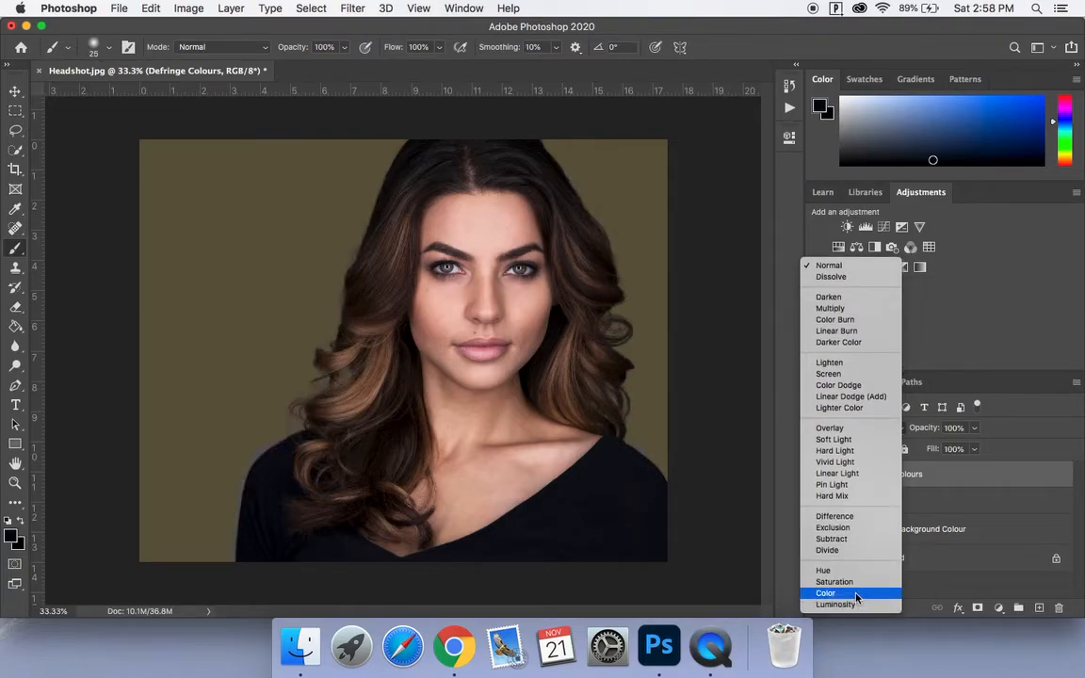
left_click(856, 594)
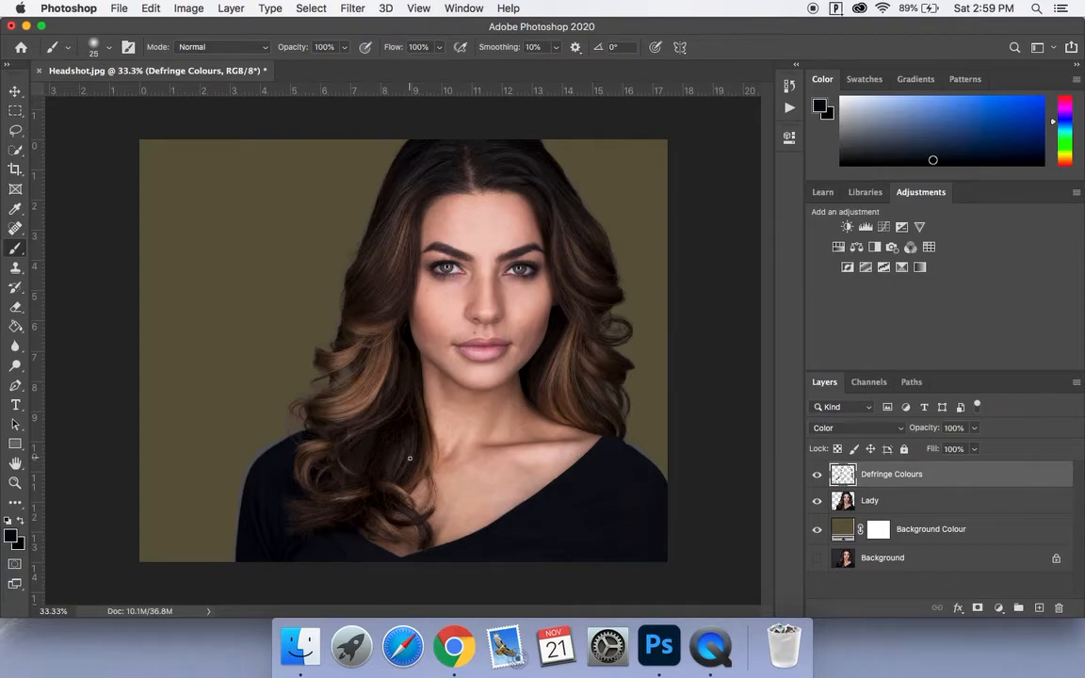
- Check the image-left shoulder edge up close and clip the Defringe Colours layer to the Lady layer with a clipping mask
key("super+equal")
key("super+equal")
key("super+equal")
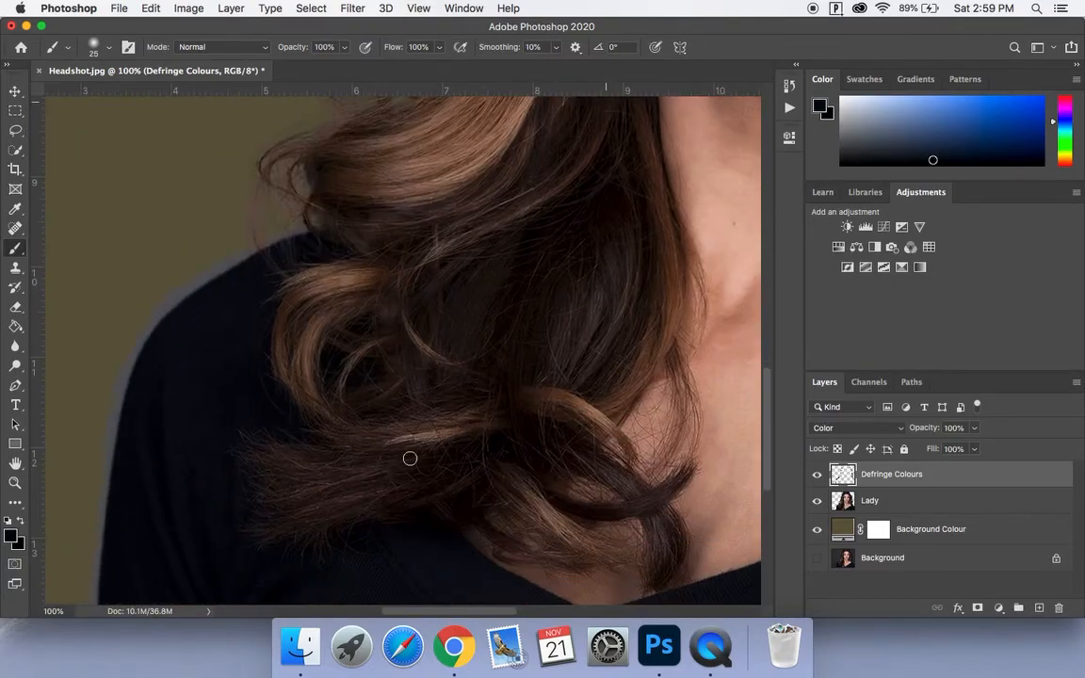
scroll(409, 459, "left", 5)
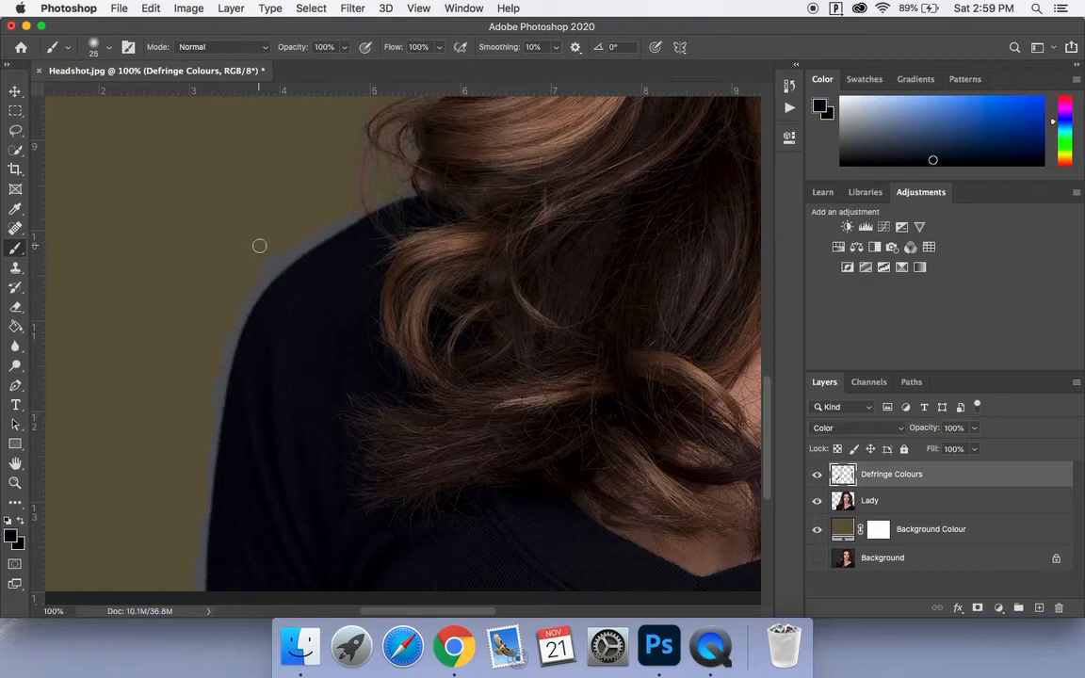
key("super+minus")
key("super+minus")
key("super+minus")
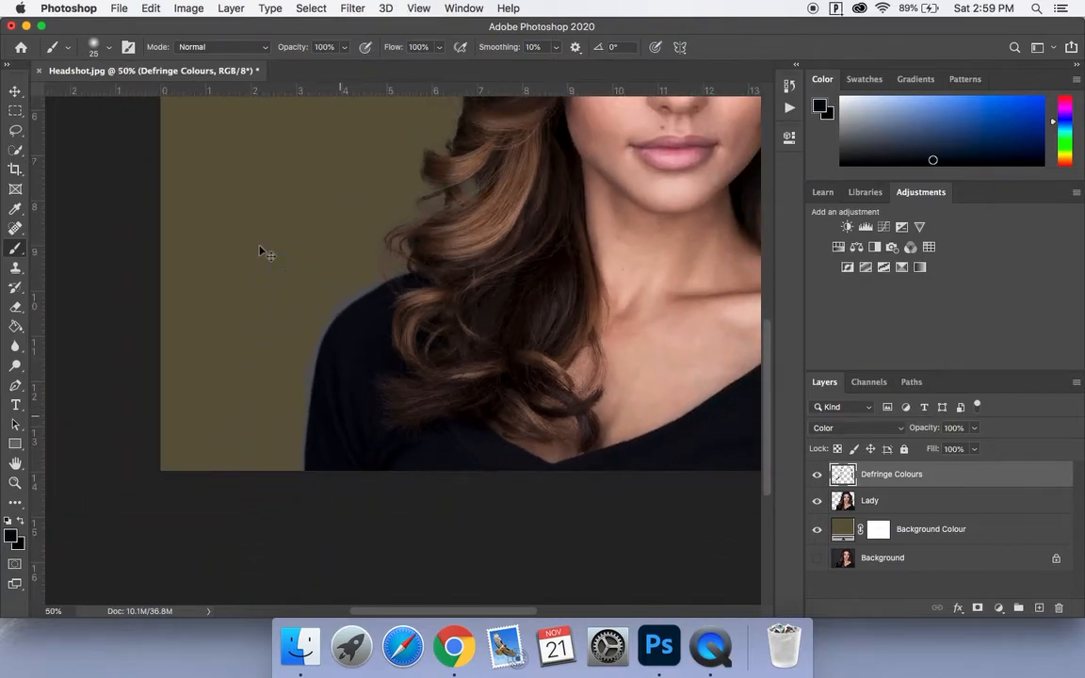
right_click(963, 475)
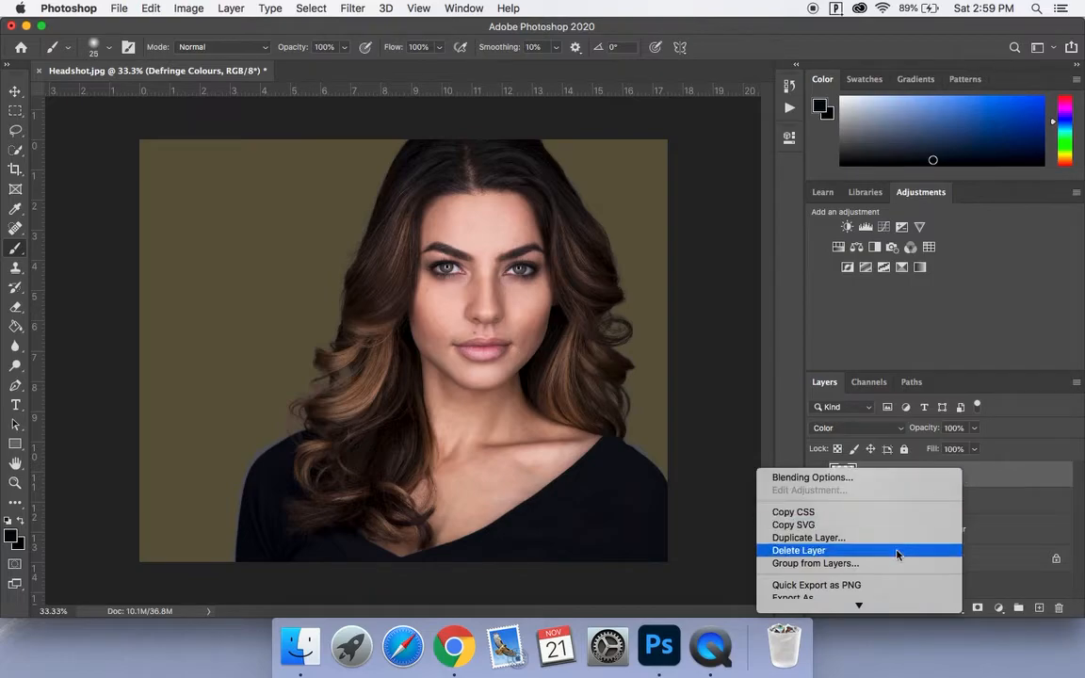
mouse_move(878, 607)
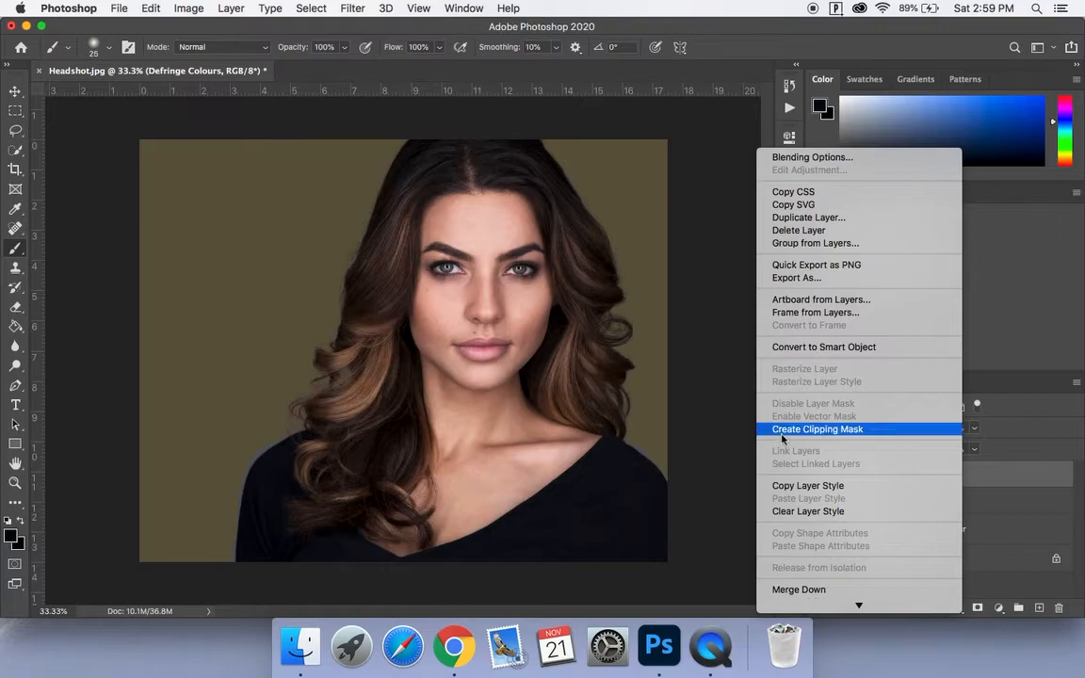
left_click(889, 430)
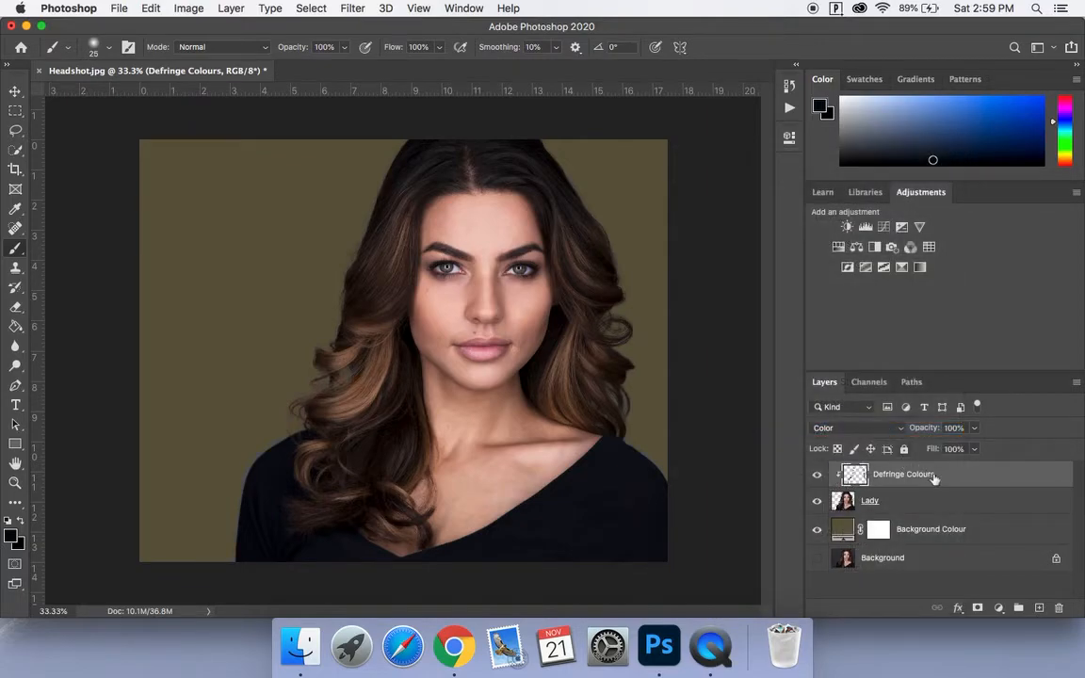
- Examine the hair and shoulder edges on both sides of the cutout for remaining colour fringes
key("super+equal")
key("super+equal")
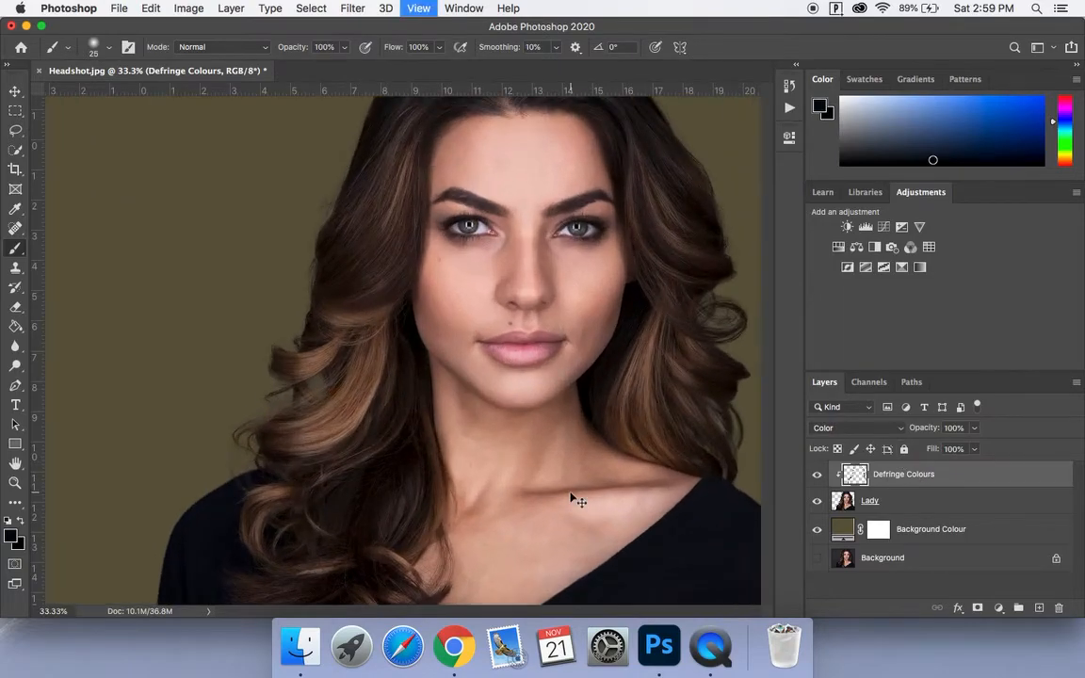
scroll(570, 492, "down", 2)
scroll(570, 492, "down", 5)
scroll(570, 491, "up", 8)
scroll(569, 491, "left", 1)
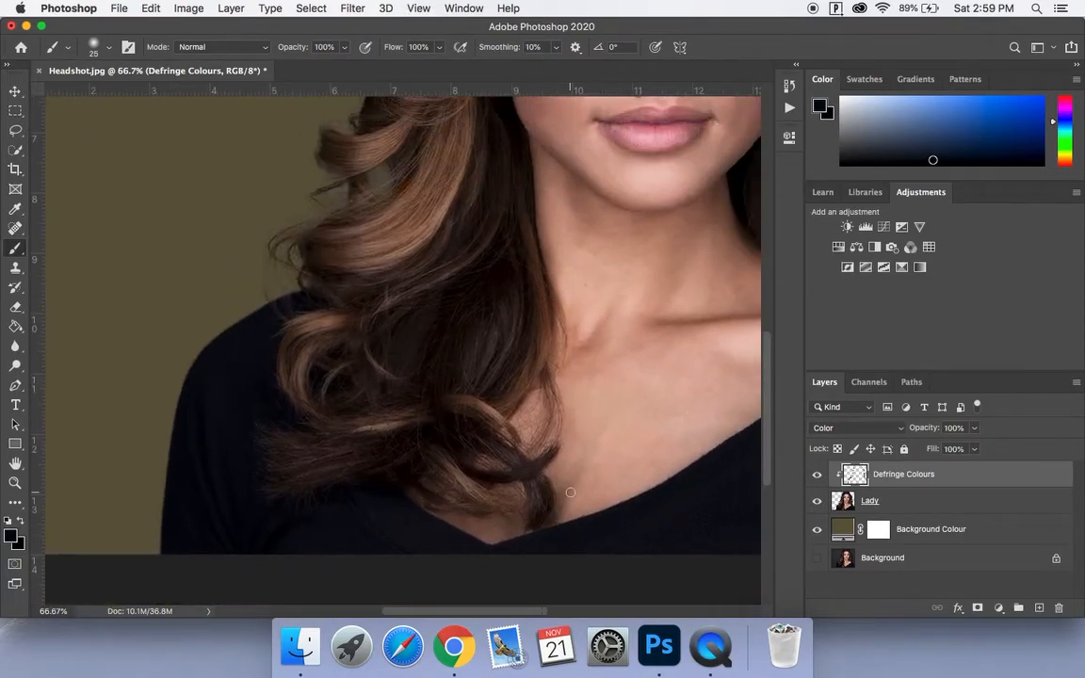
scroll(570, 491, "up", 7)
scroll(570, 492, "right", 3)
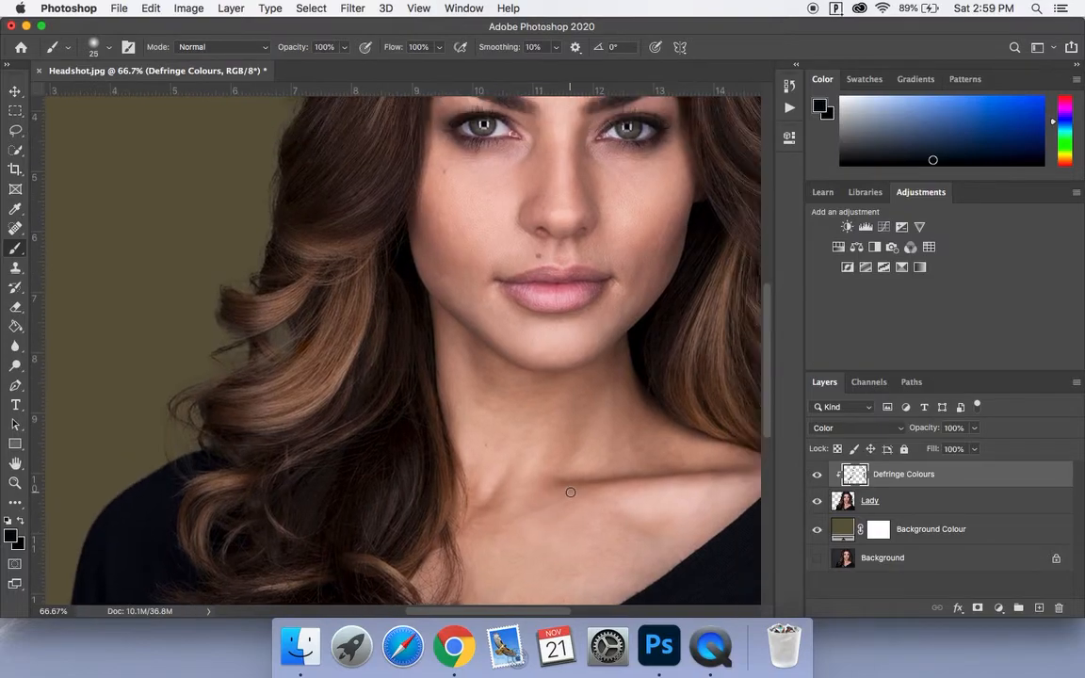
scroll(570, 491, "up", 5)
scroll(570, 492, "right", 9)
scroll(569, 492, "down", 5)
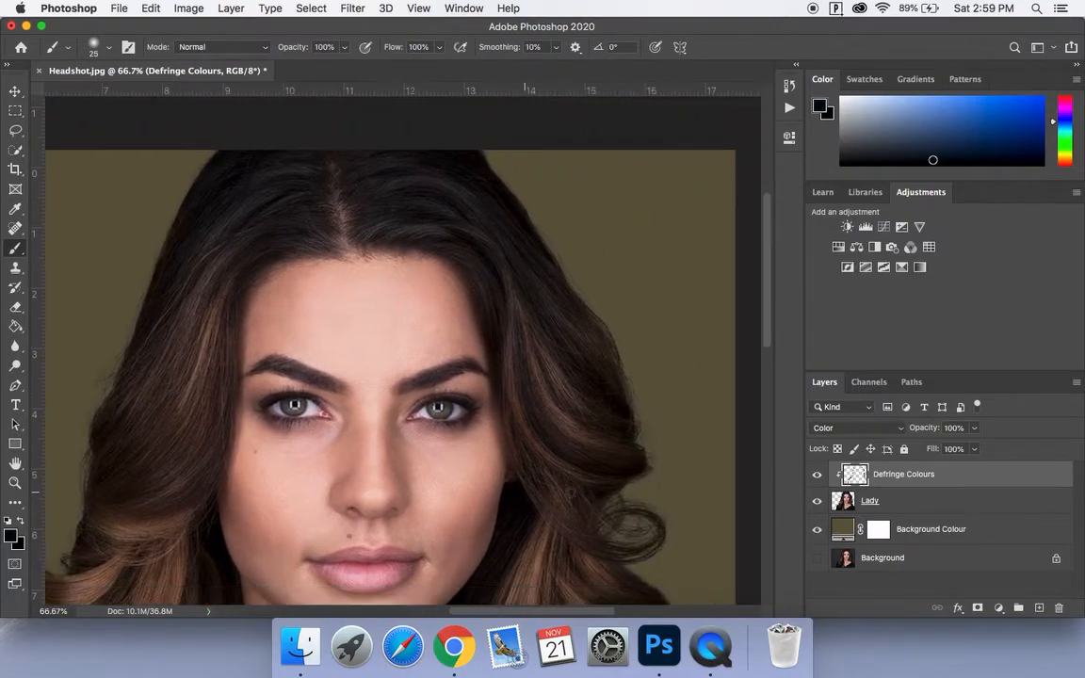
scroll(570, 491, "down", 5)
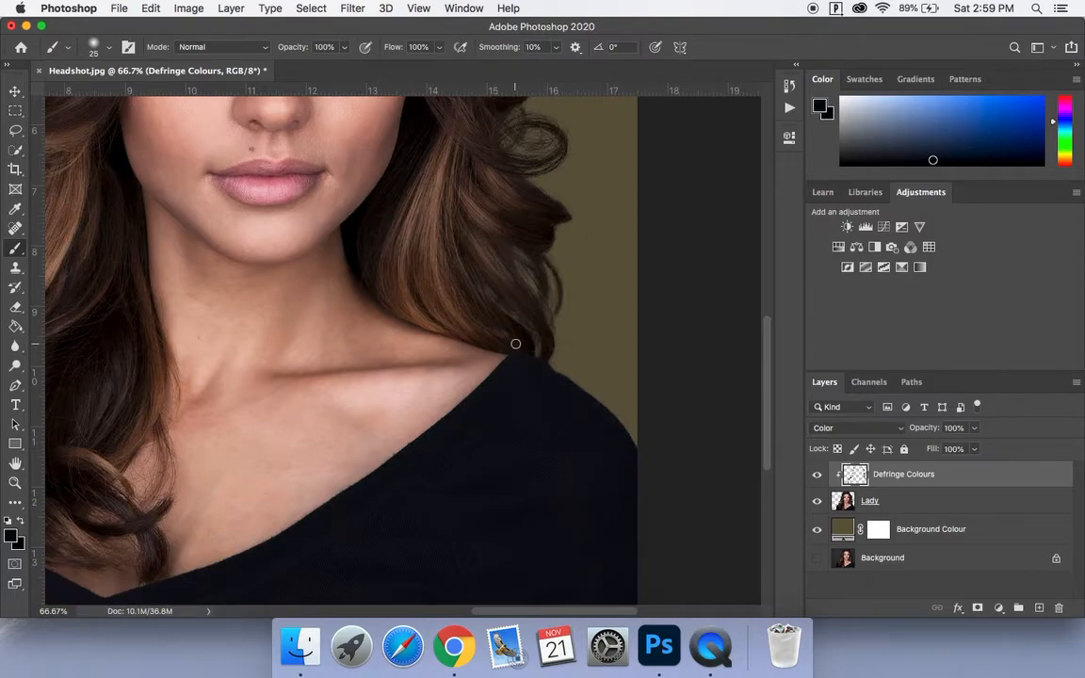
scroll(515, 344, "down", 2)
scroll(516, 344, "left", 6)
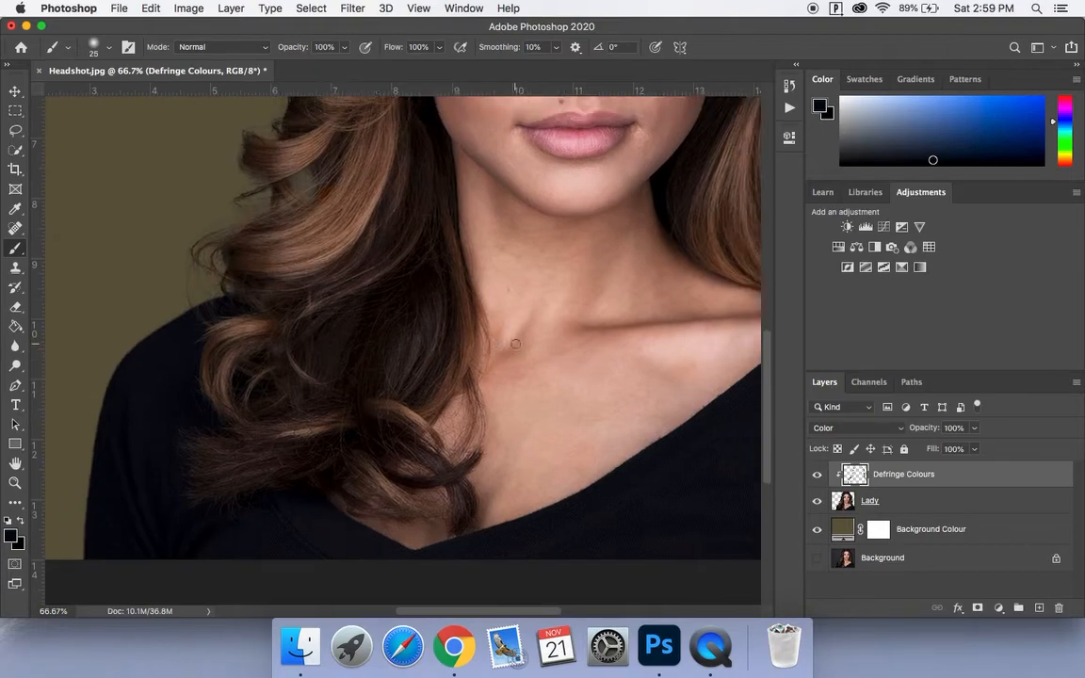
scroll(515, 344, "up", 5)
scroll(515, 344, "right", 3)
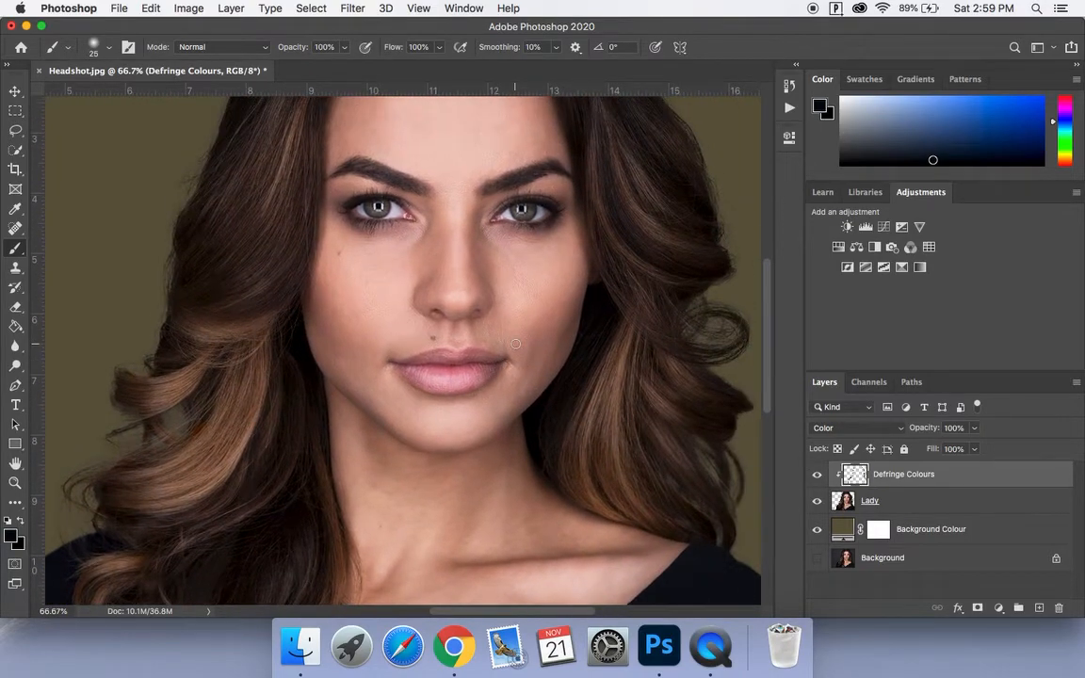
key("super+minus")
key("super+minus")
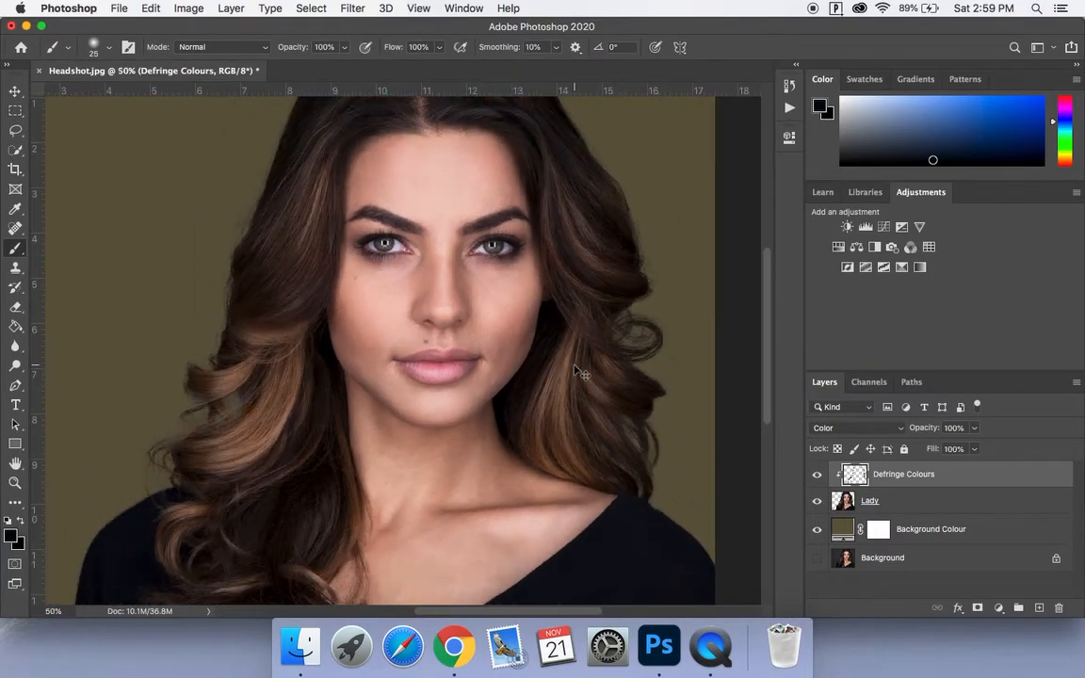
- Compare the cutout with the Defringe Colours layer hidden and shown, leaving it visible, and look closer at the image-left curls
left_click(816, 475)
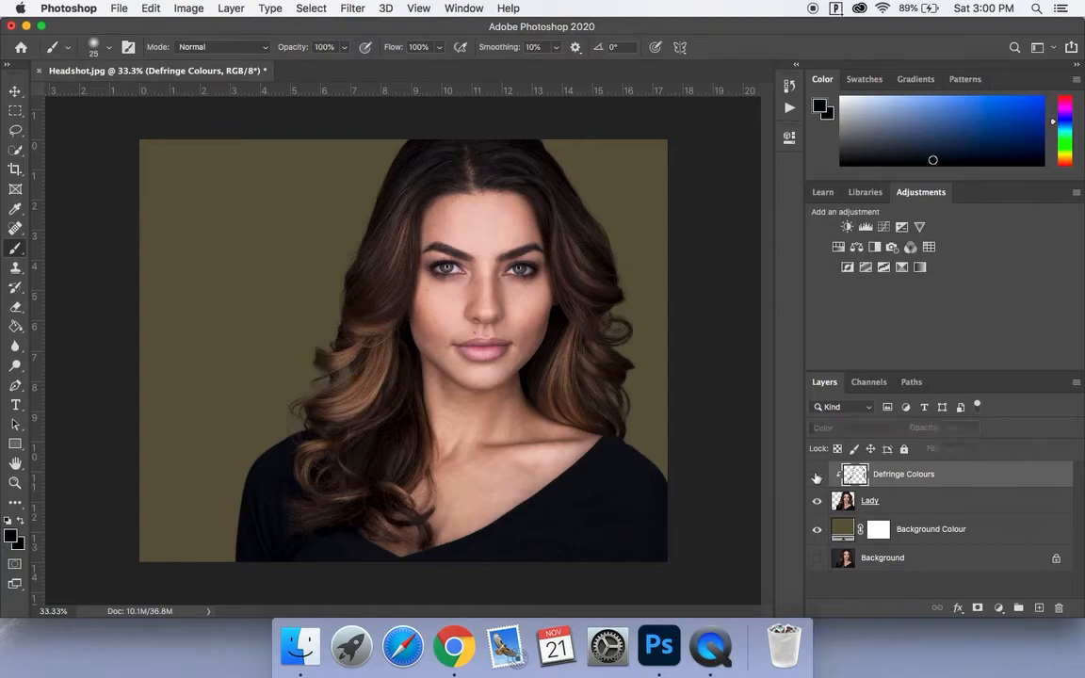
left_click(816, 476)
left_click(817, 475)
left_click(816, 476)
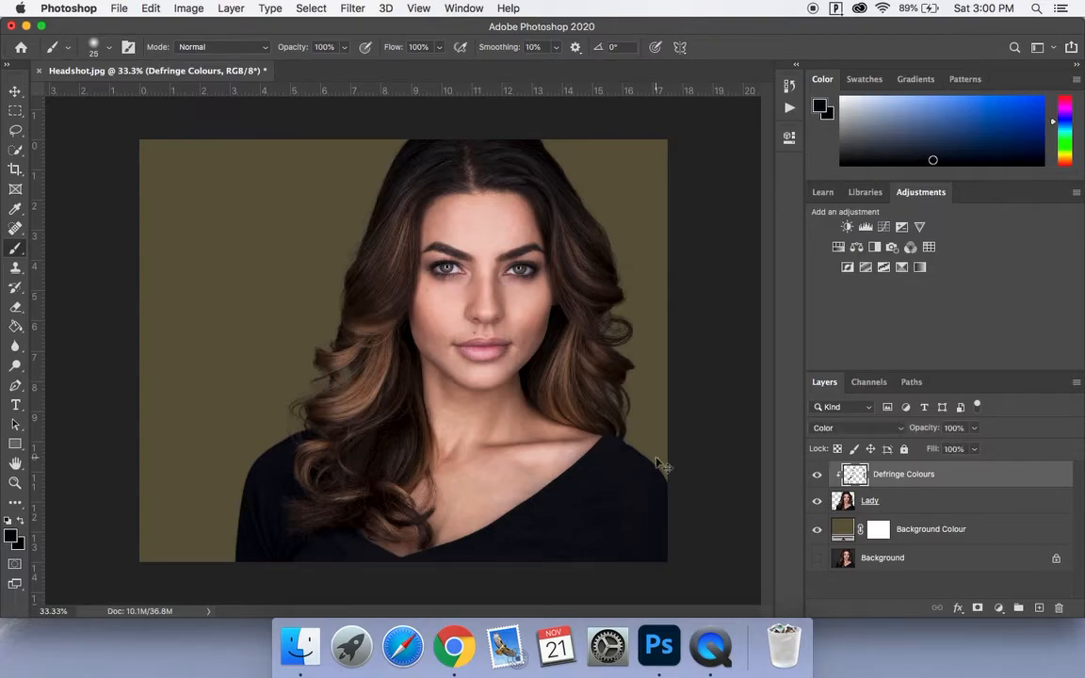
key("super+plus")
key("super+plus")
scroll(656, 458, "down", 2)
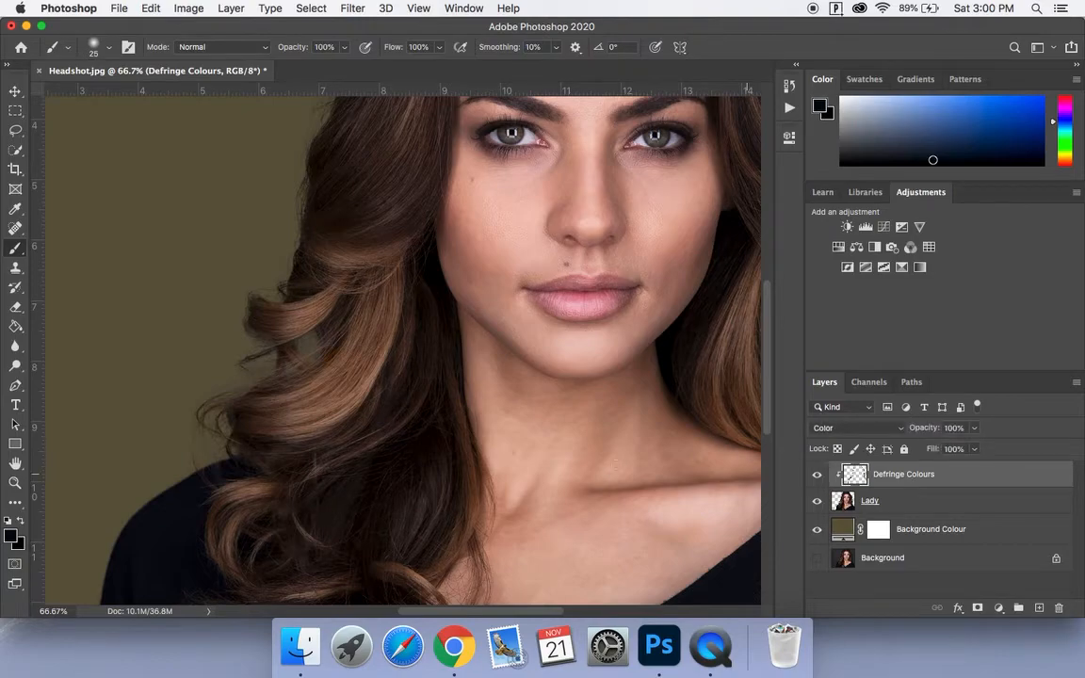
- Compare the image-left curls and shoulder edge up close with the Defringe Colours layer hidden and shown, leaving it visible
key("super+plus")
key("super+plus")
scroll(362, 434, "left", 5)
scroll(362, 434, "down", 2)
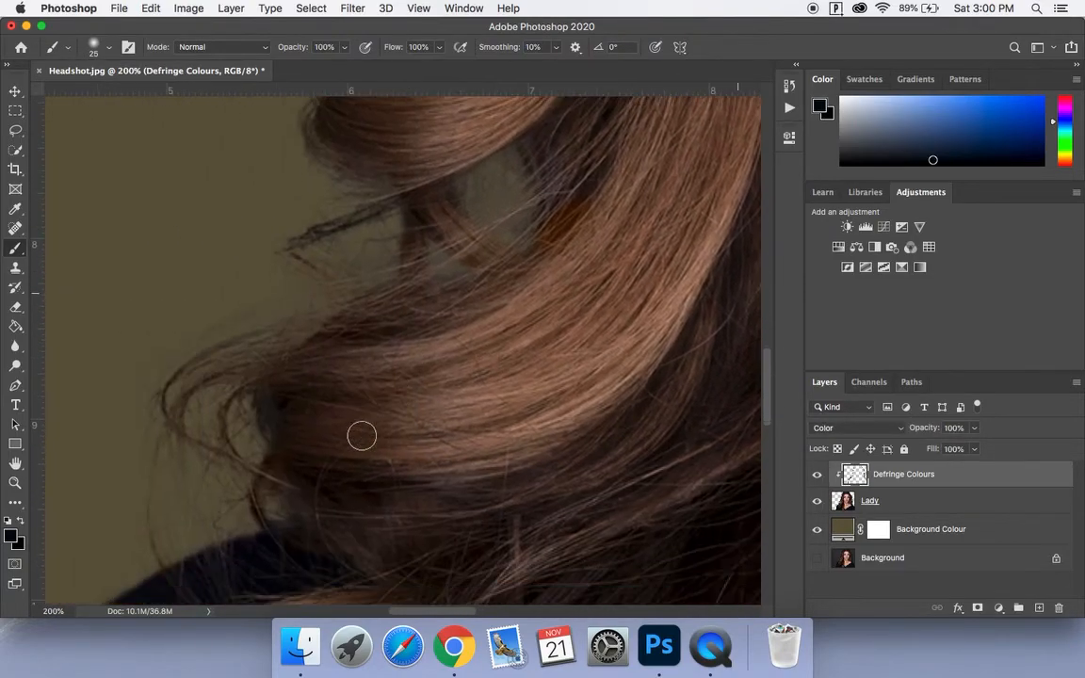
scroll(362, 435, "left", 3)
scroll(362, 435, "down", 1)
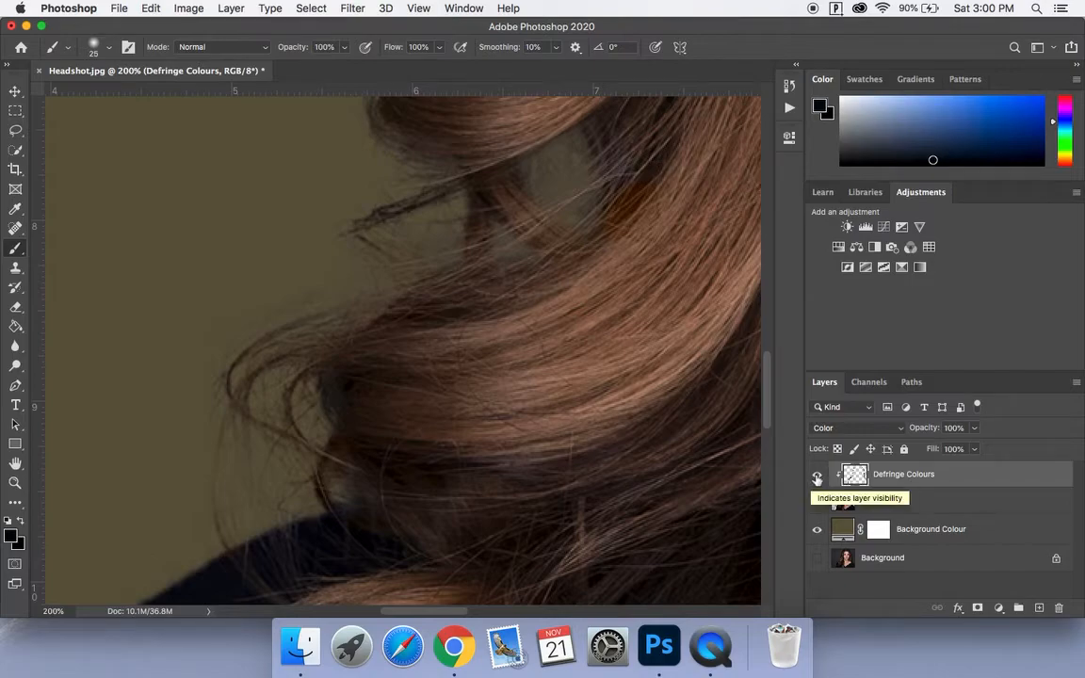
left_click(816, 478)
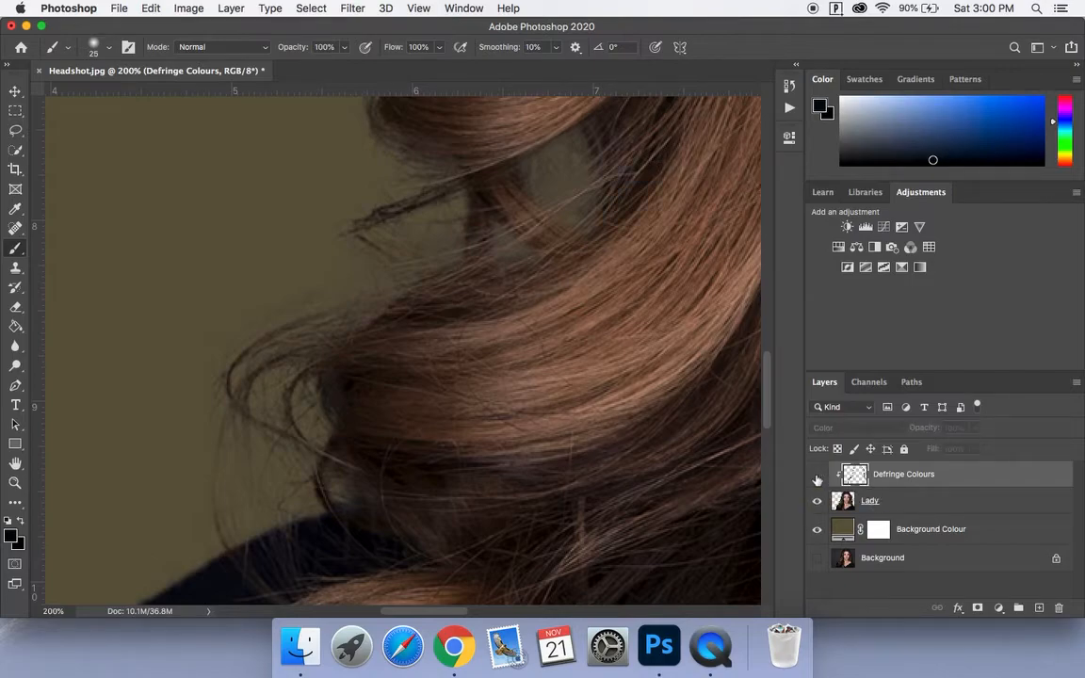
left_click(817, 478)
- Examine the image-right hair and shoulder edges with the Defringe Colours layer hidden and shown, leaving it visible and returning to the whole image
scroll(634, 424, "up", 10)
scroll(634, 424, "right", 5)
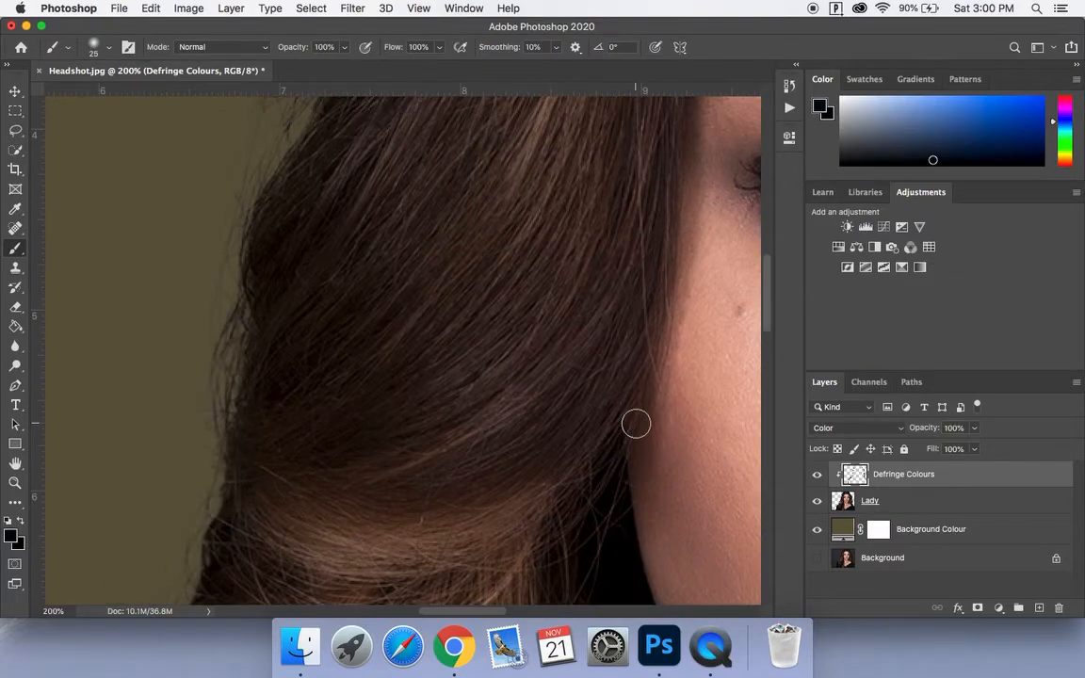
scroll(636, 424, "up", 10)
scroll(636, 424, "right", 15)
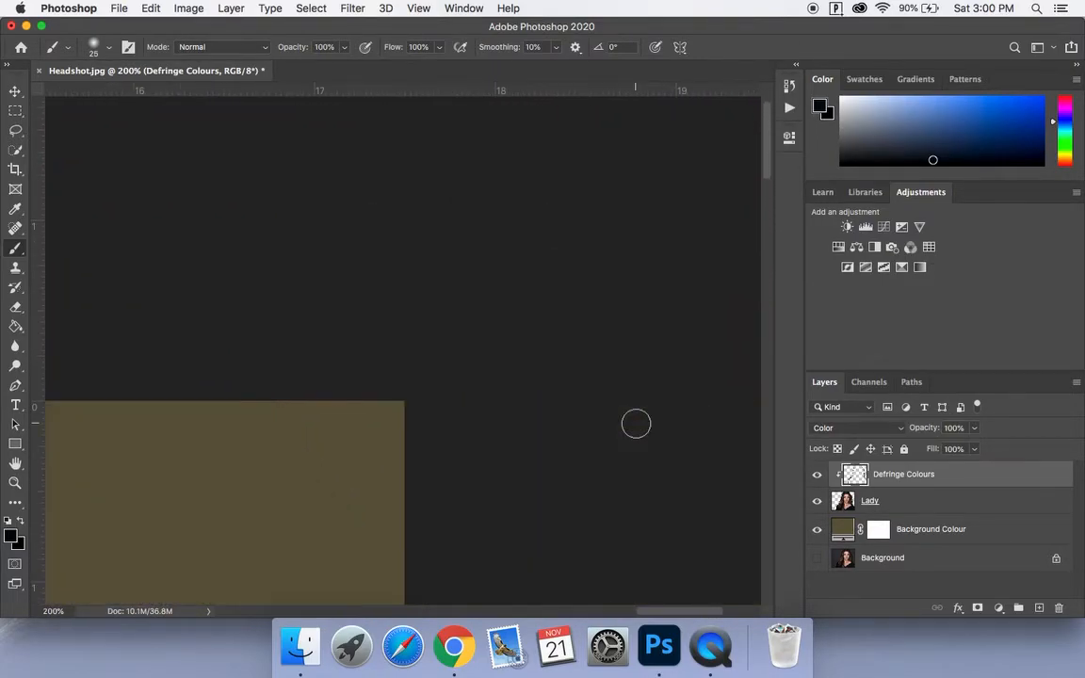
scroll(635, 424, "down", 10)
scroll(636, 423, "left", 5)
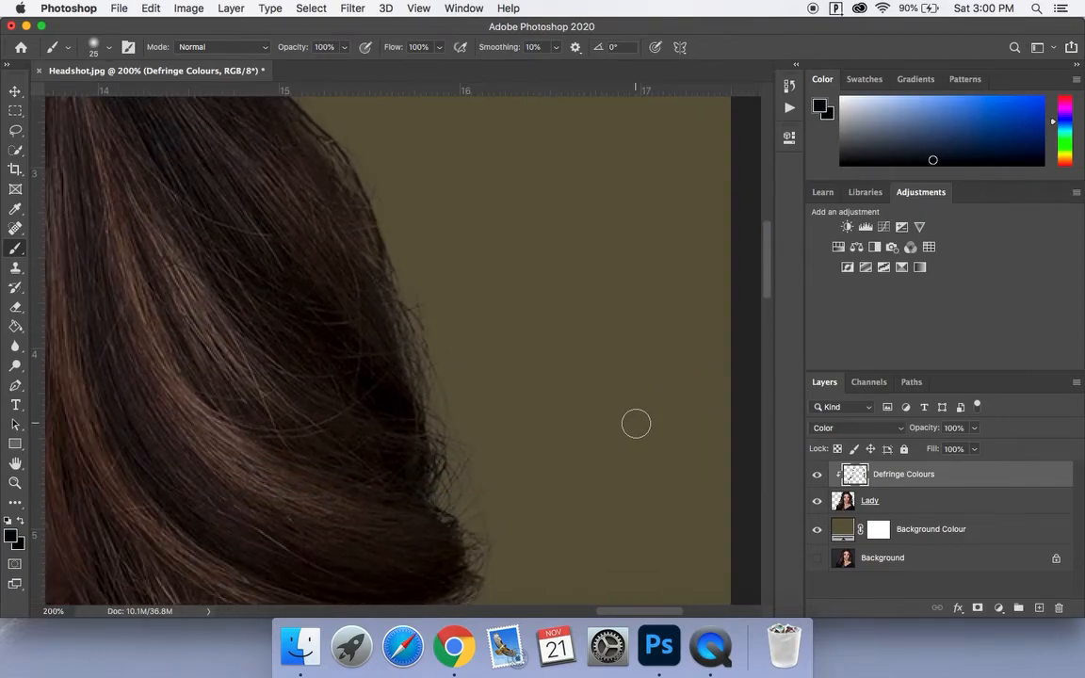
left_click(815, 474)
left_click(816, 475)
scroll(605, 434, "down", 10)
left_click(816, 476)
left_click(816, 476)
scroll(593, 441, "down", 10)
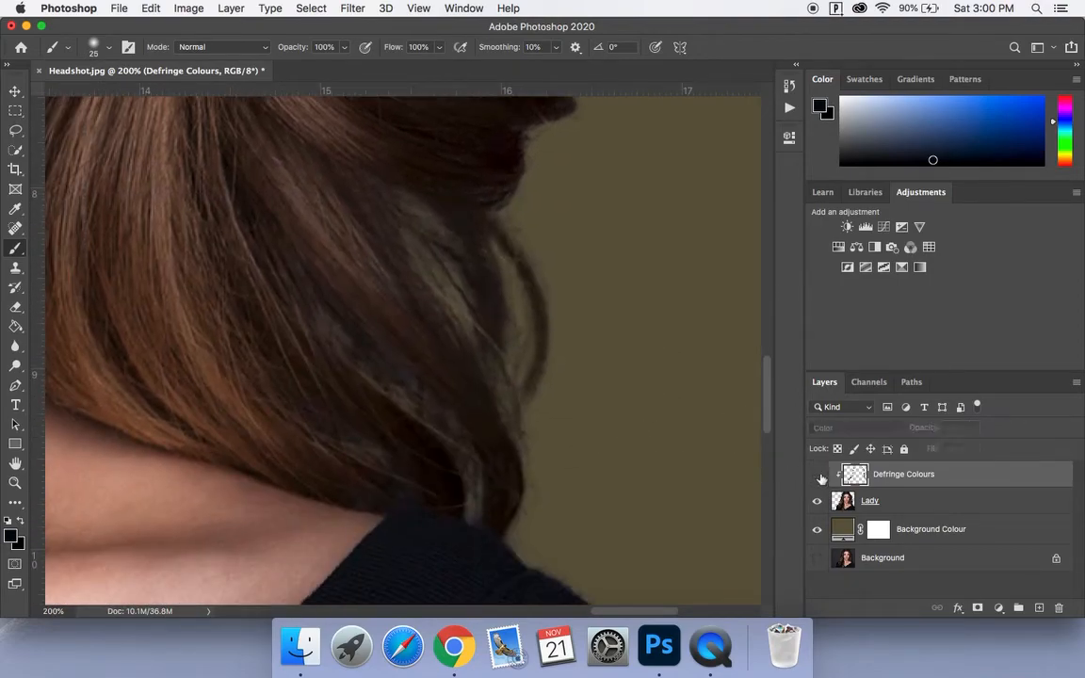
scroll(616, 460, "down", 4)
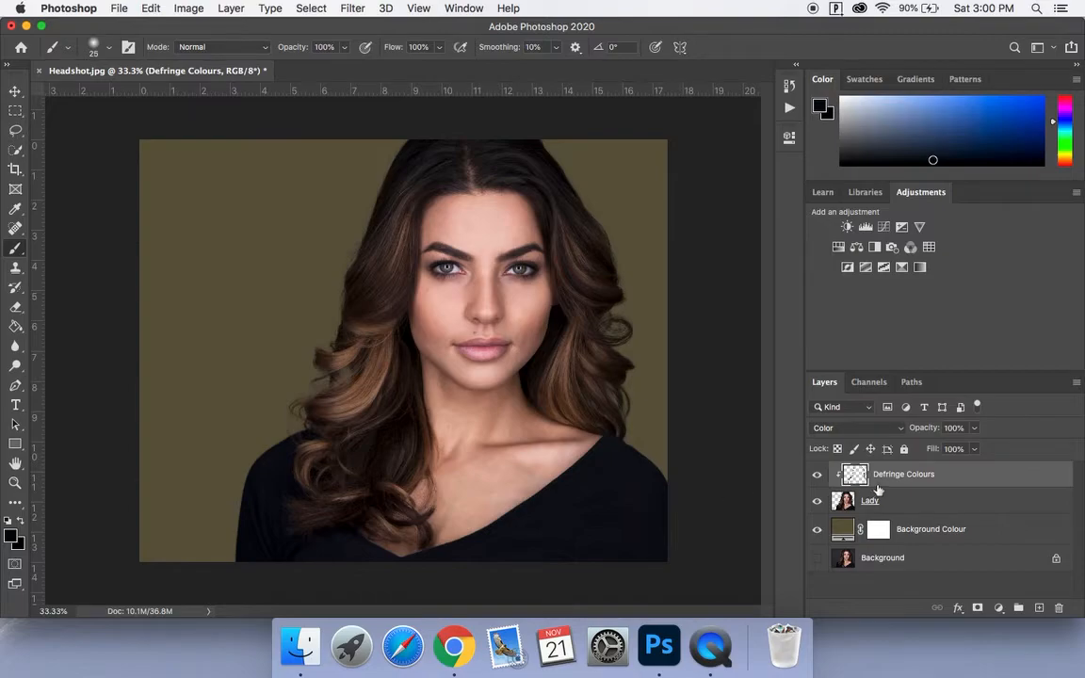
- Change the Background Colour fill layer to a dark teal, about #256c6d
left_click(983, 539)
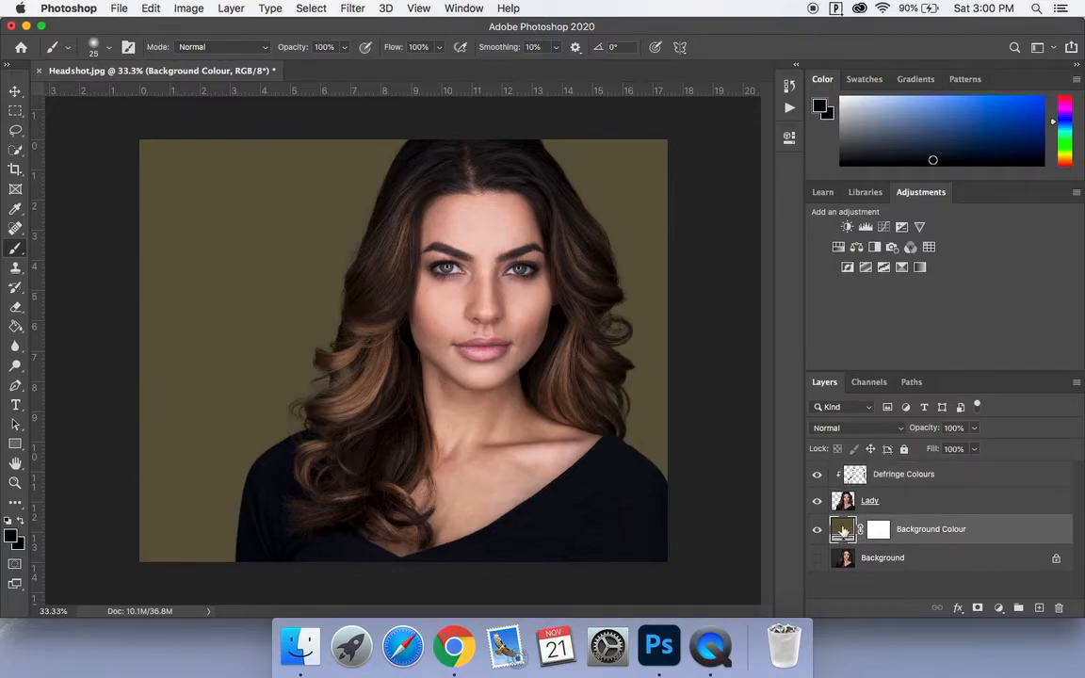
double_click(843, 530)
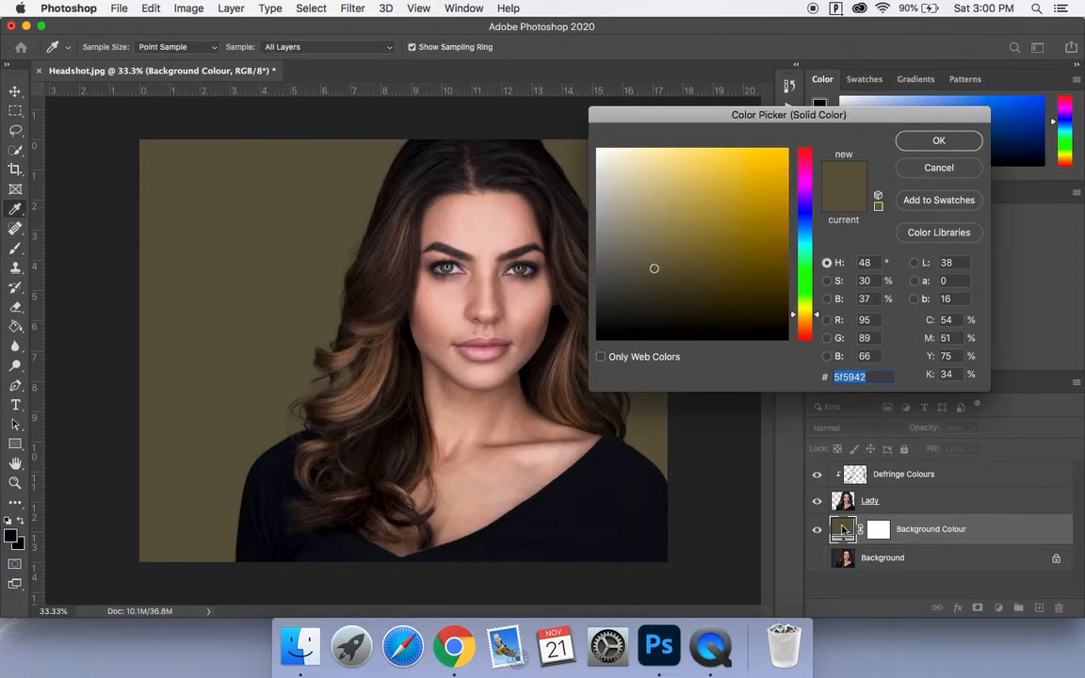
left_click(739, 220)
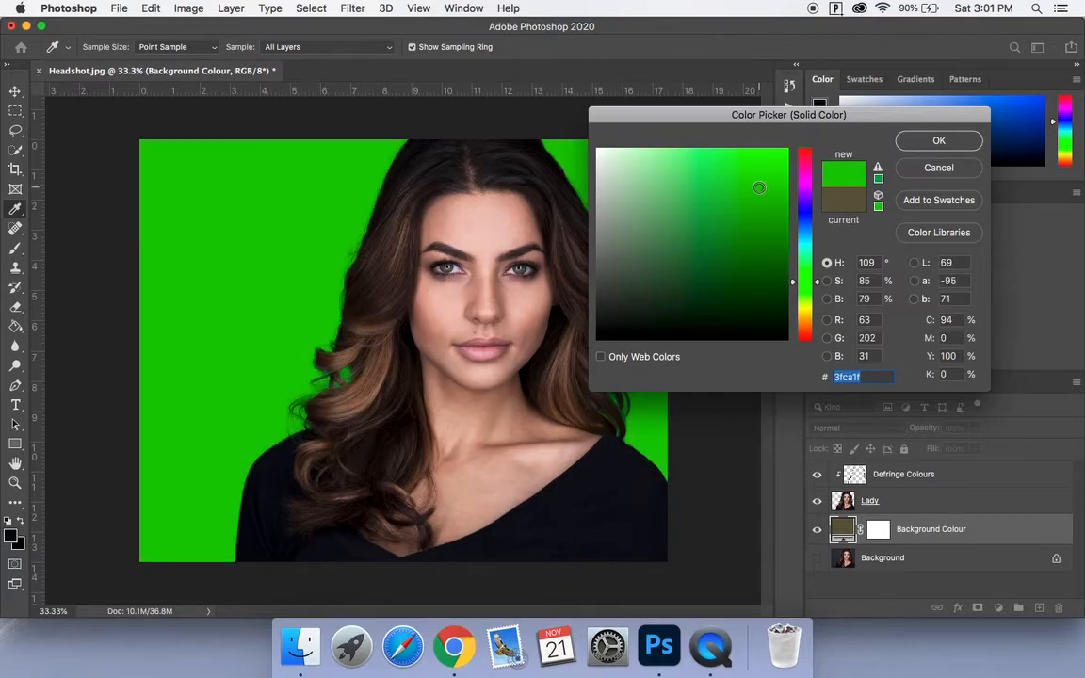
left_click(799, 243)
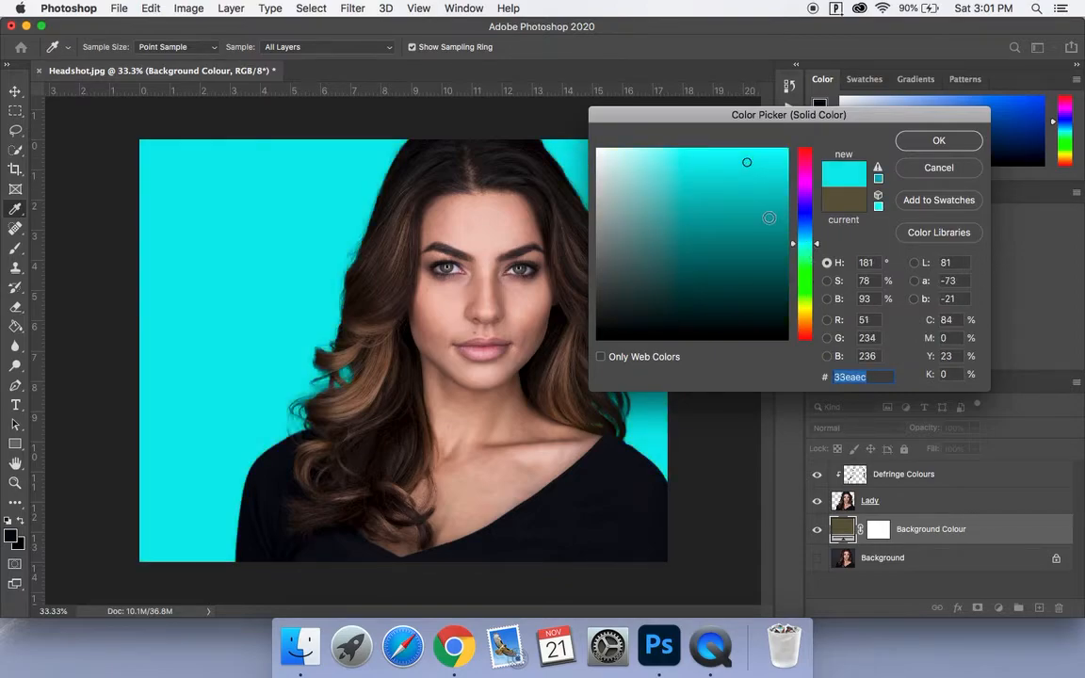
left_click(768, 218)
left_click_drag(760, 230, 685, 261)
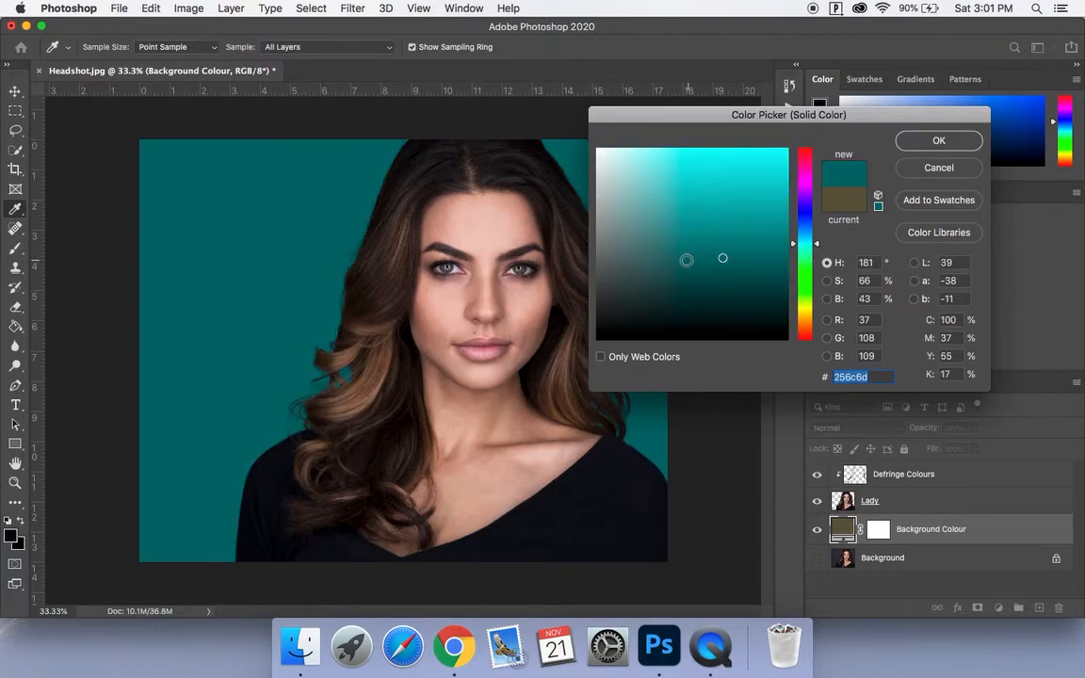
left_click(940, 147)
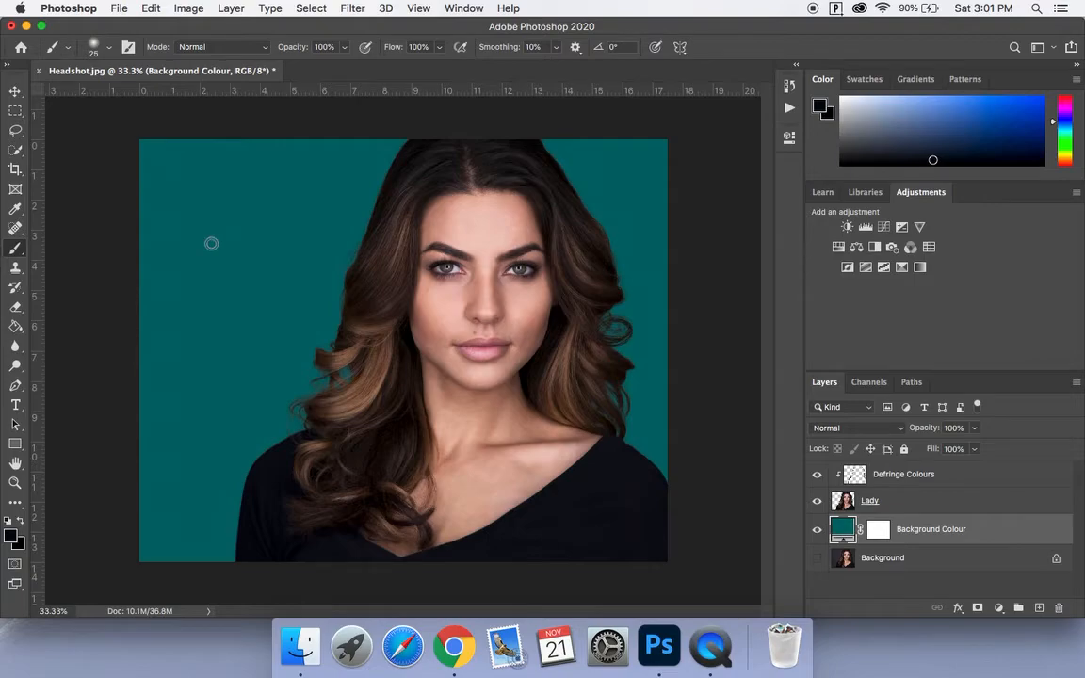
- Place the MtrixBackground image from the 2. Composite folder inside Week 11 Composite as an embedded layer above Background Colour
left_click(115, 7)
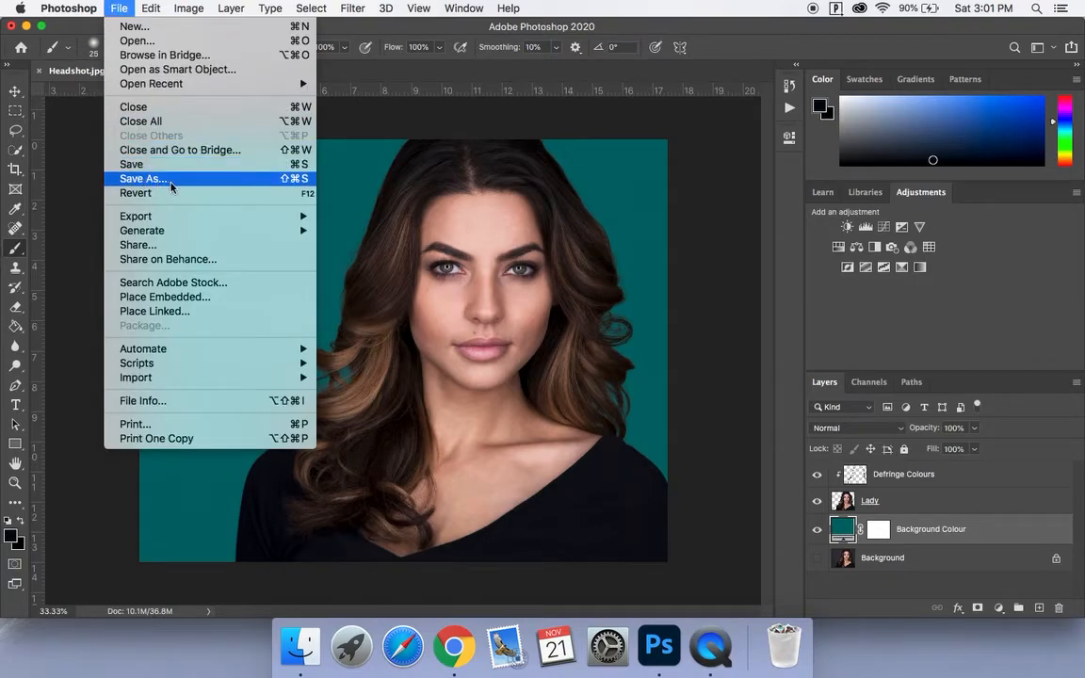
left_click(185, 298)
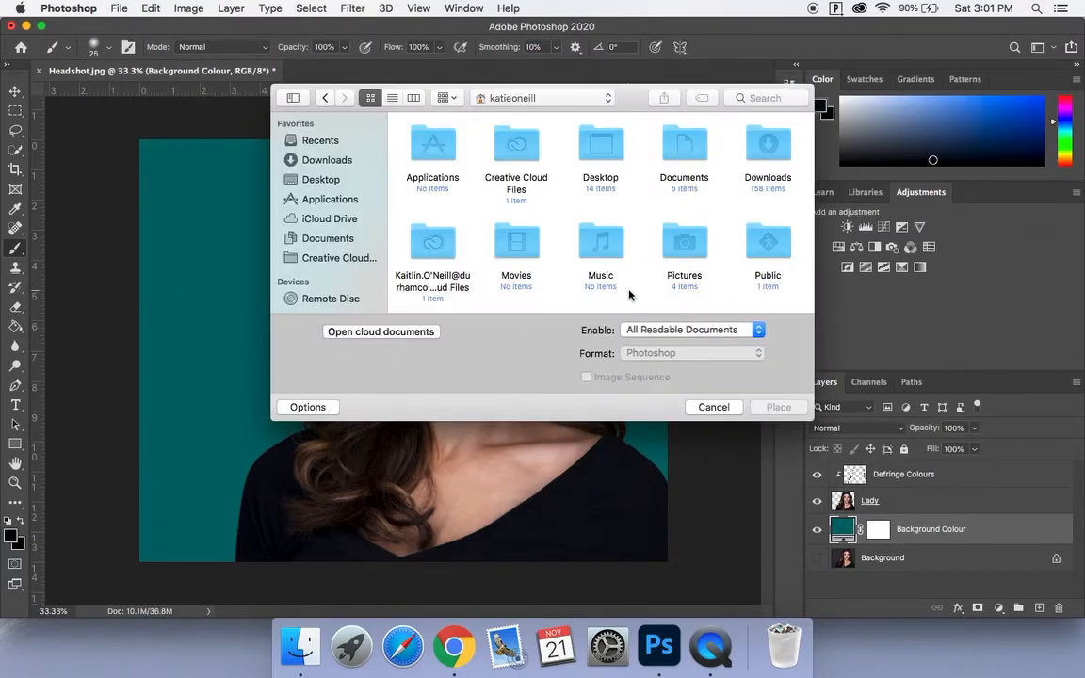
left_click(316, 177)
scroll(538, 182, "down", 5)
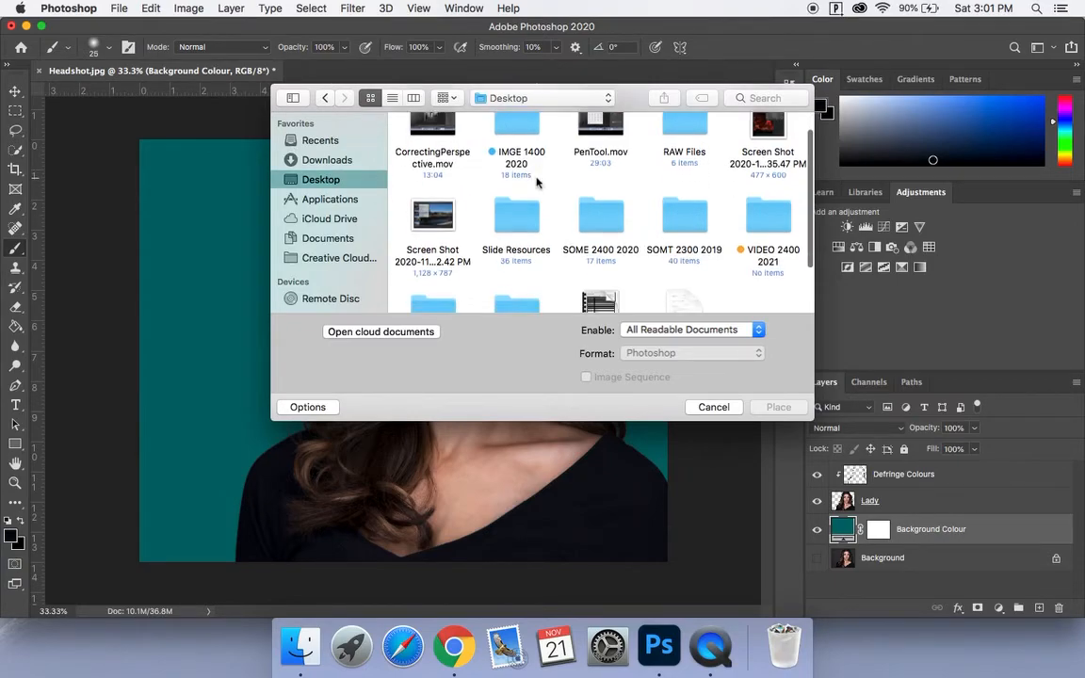
scroll(588, 164, "up", 5)
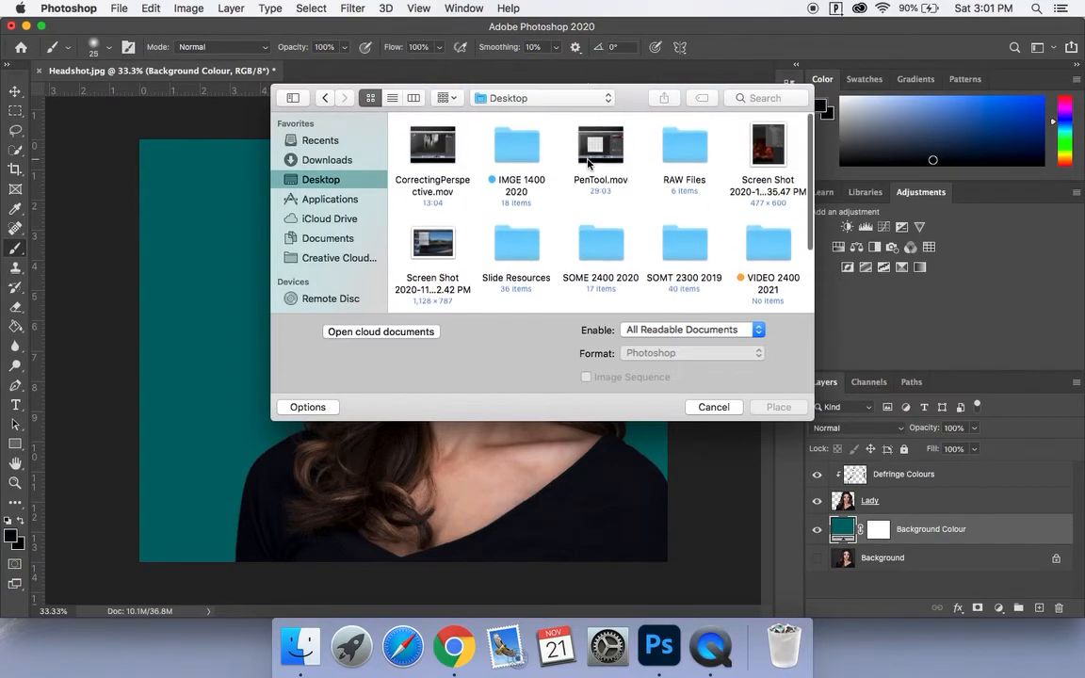
double_click(518, 146)
scroll(594, 196, "down", 6)
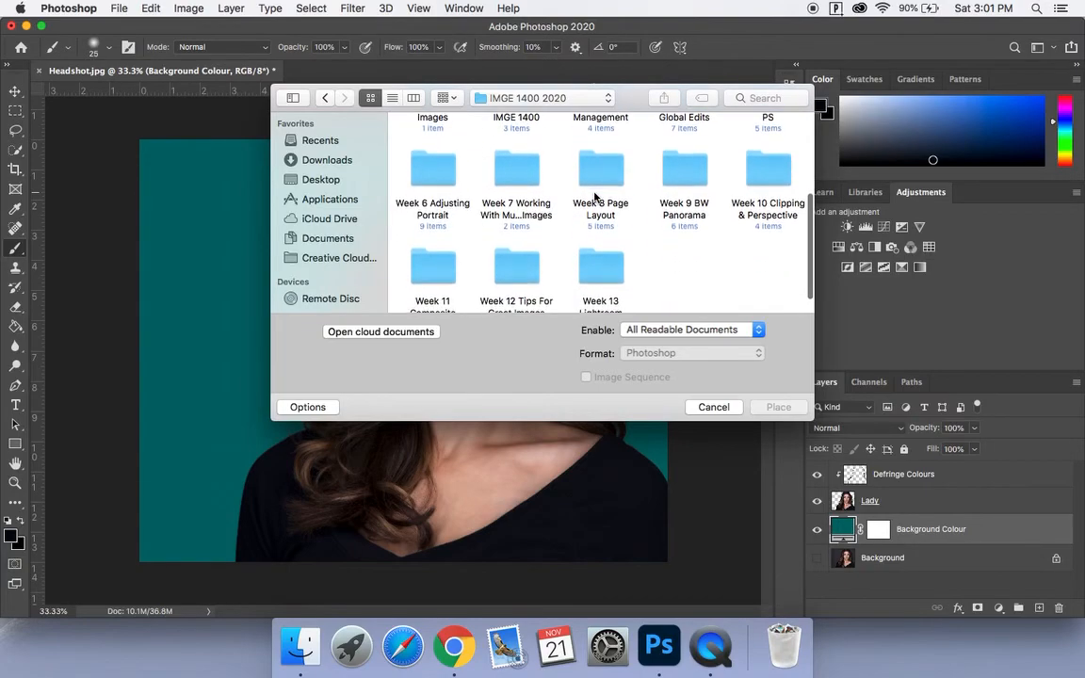
double_click(435, 243)
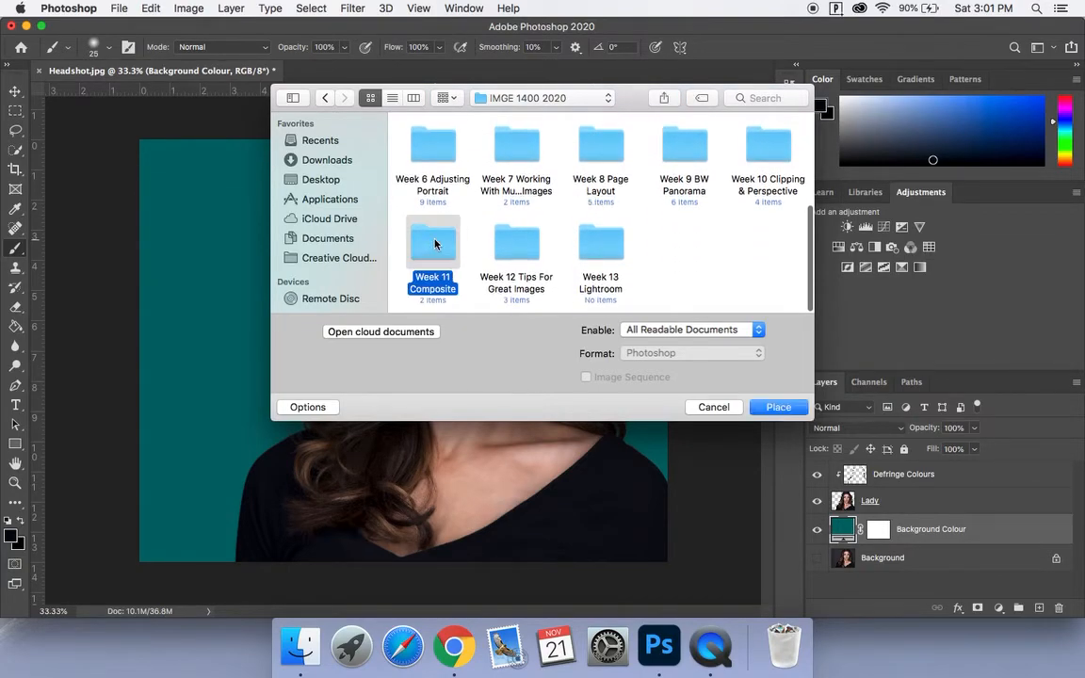
double_click(527, 140)
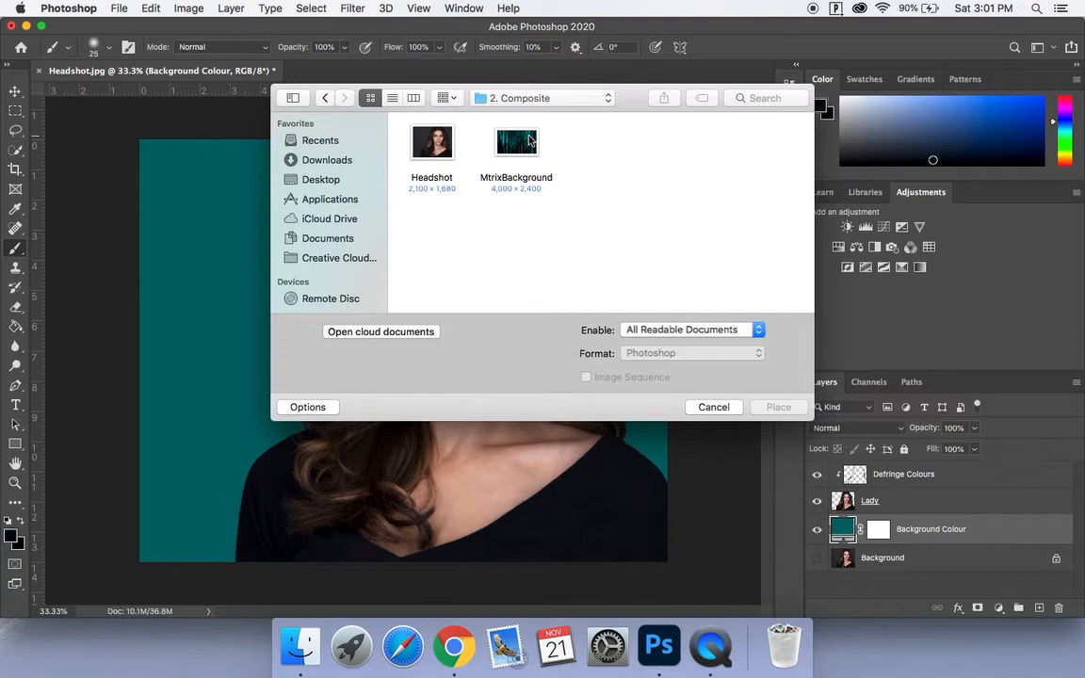
left_click(529, 140)
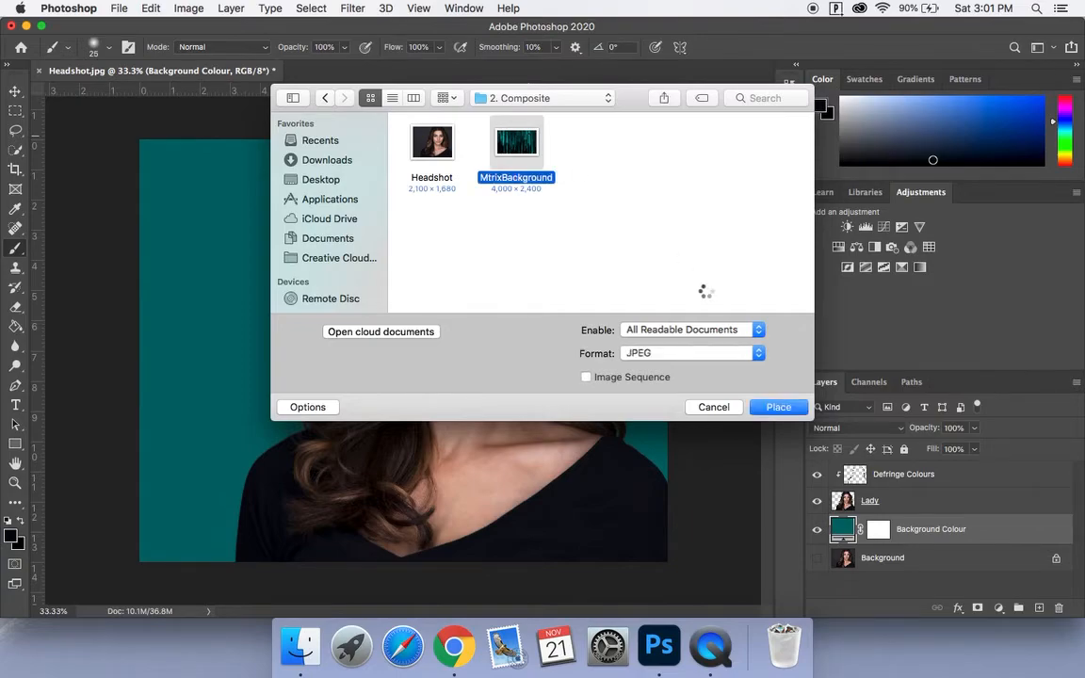
key("Return")
- Move the placed MtrixBackground image to the canvas's upper edge, stretch it to 42% height so it fills the canvas, and commit the placement
left_click_drag(656, 281, 655, 244)
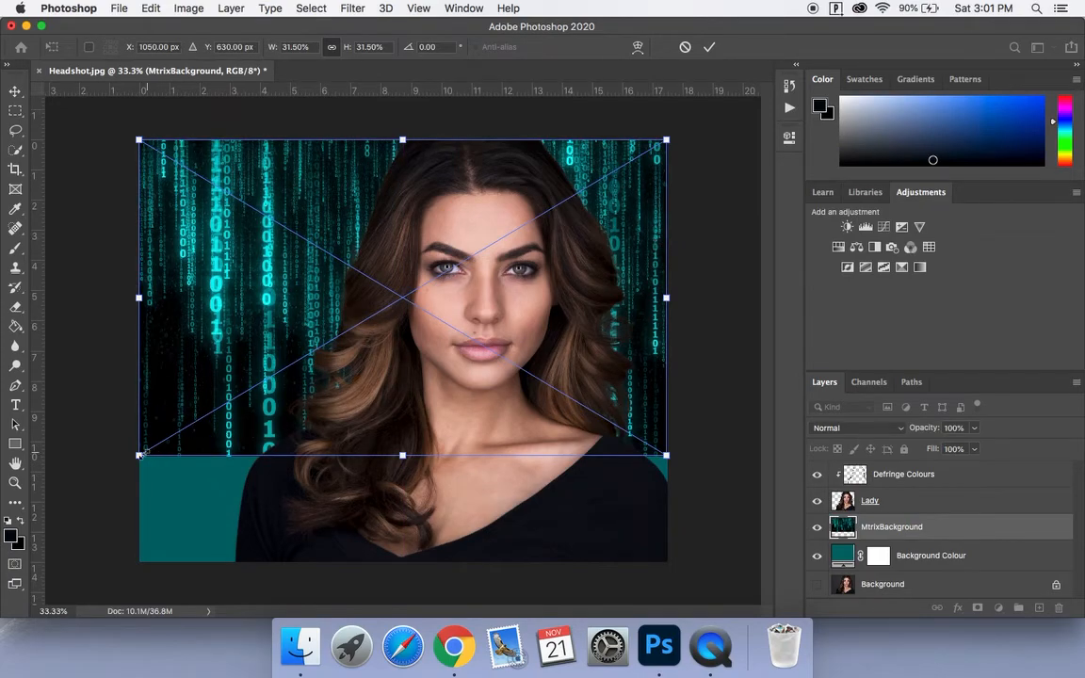
left_click_drag(138, 456, 139, 561)
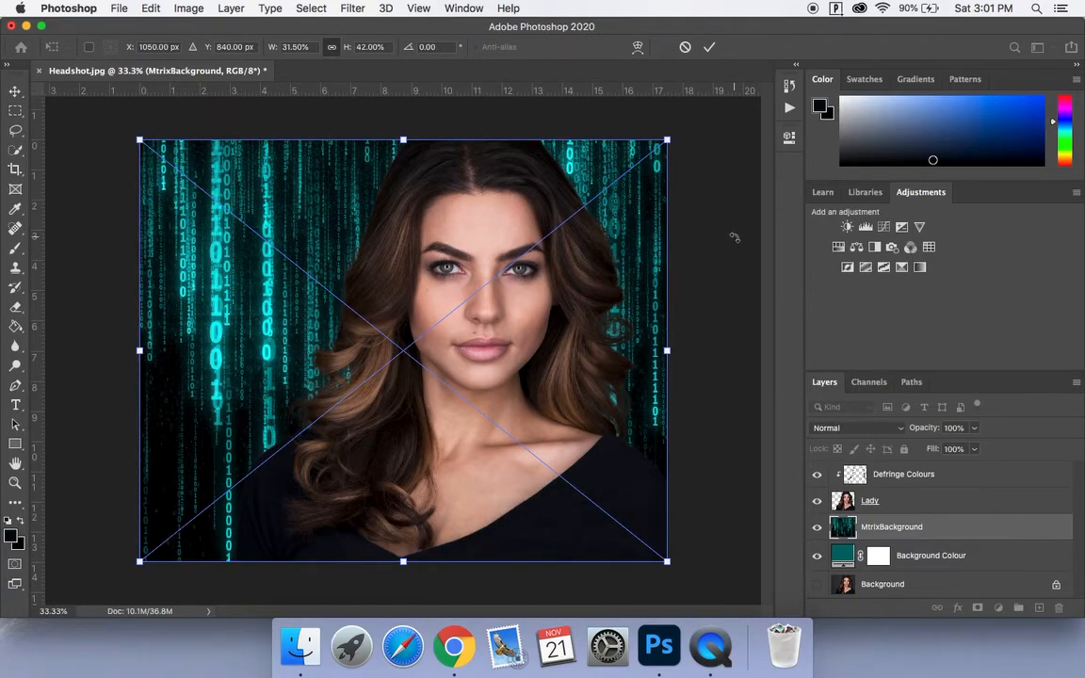
key("Return")
key("b")
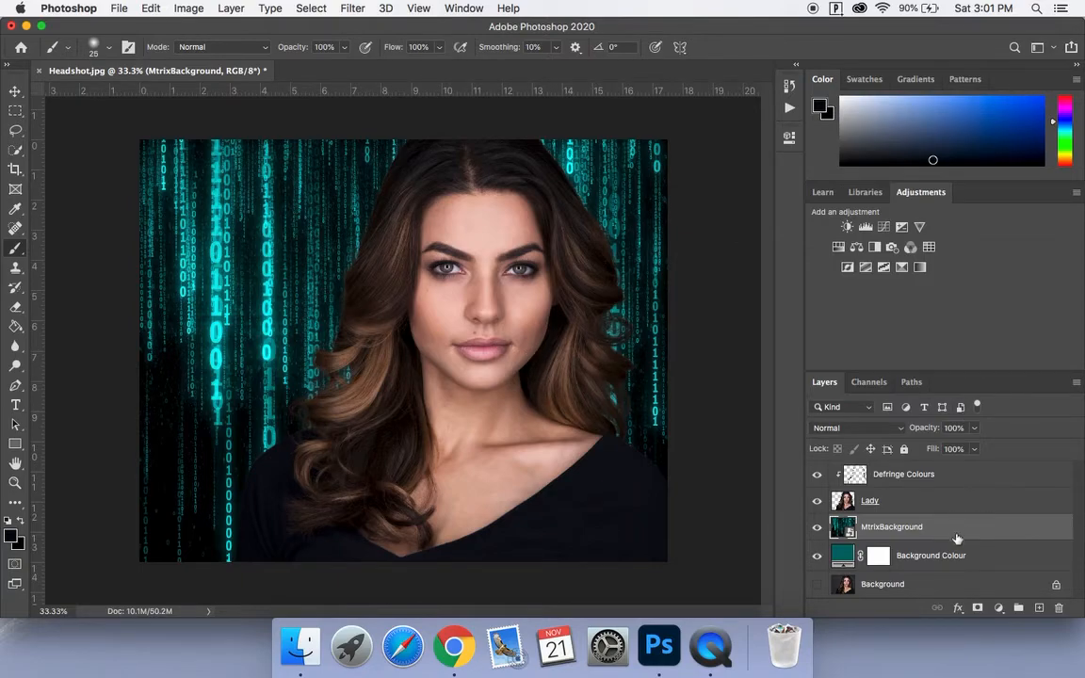
- Lower the MtrixBackground layer's opacity to 52% and compare the backdrop with the layer hidden and shown
left_click(973, 431)
left_click_drag(970, 446, 930, 454)
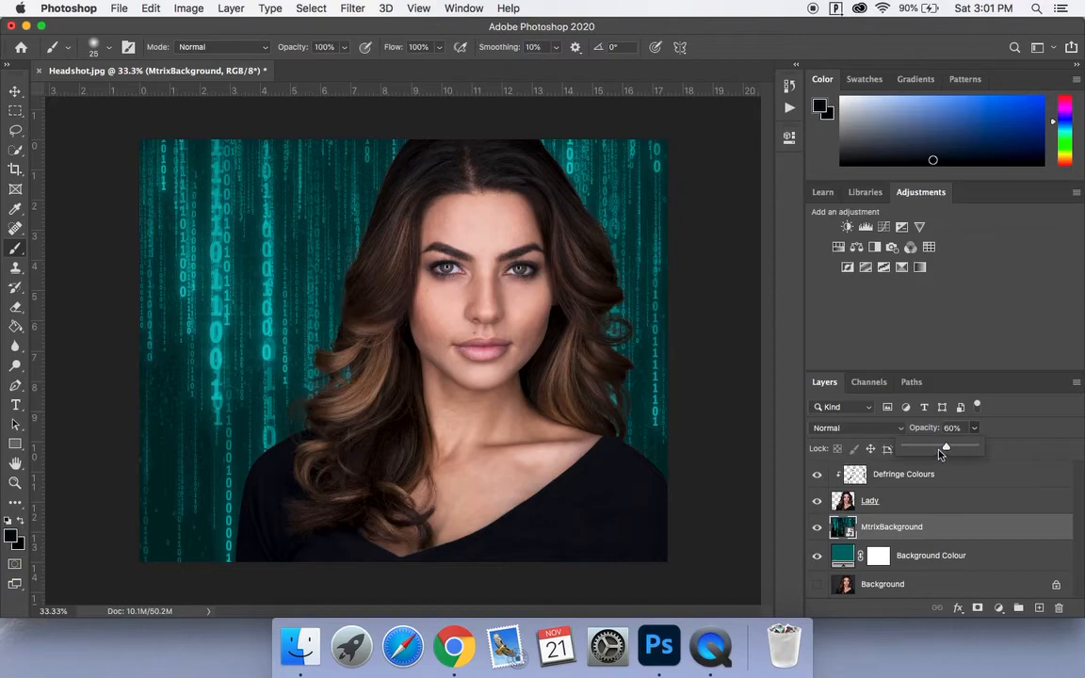
left_click_drag(948, 450, 941, 450)
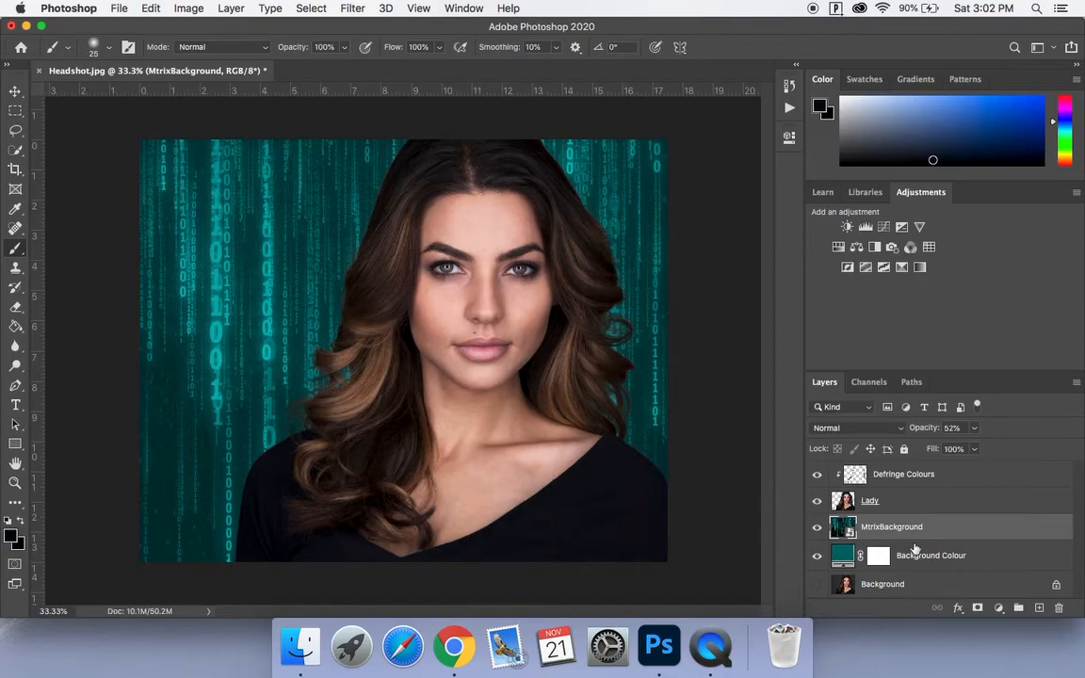
left_click(815, 527)
left_click(815, 528)
- Add a Drop Shadow effect to the Lady layer with 34% opacity and a 97° angle
left_click(941, 503)
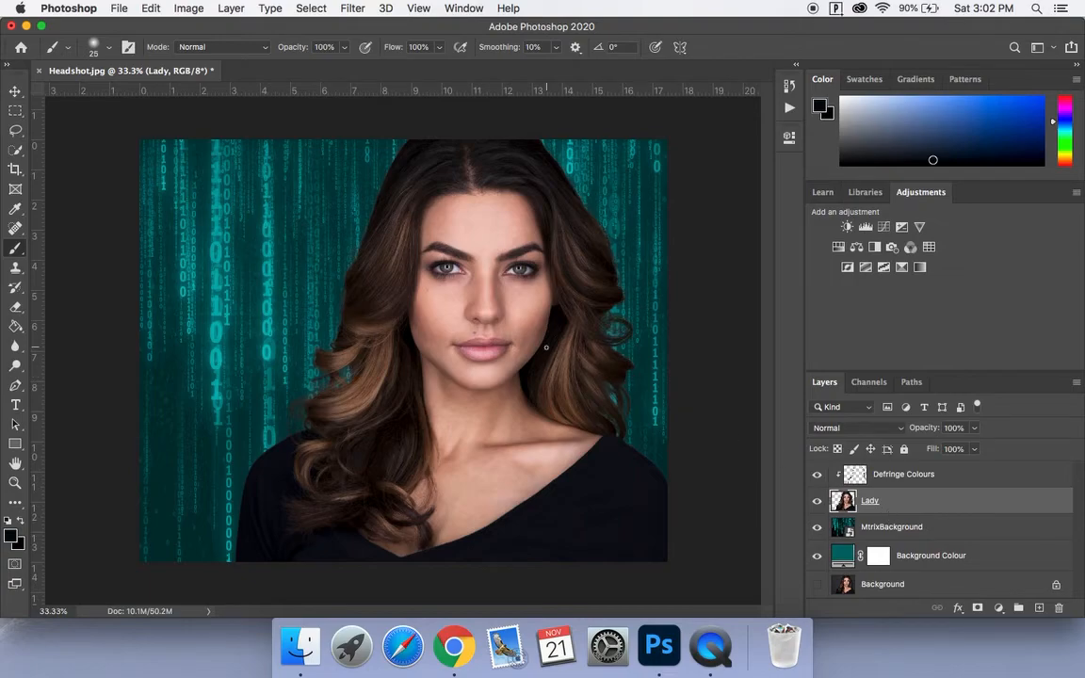
left_click(958, 607)
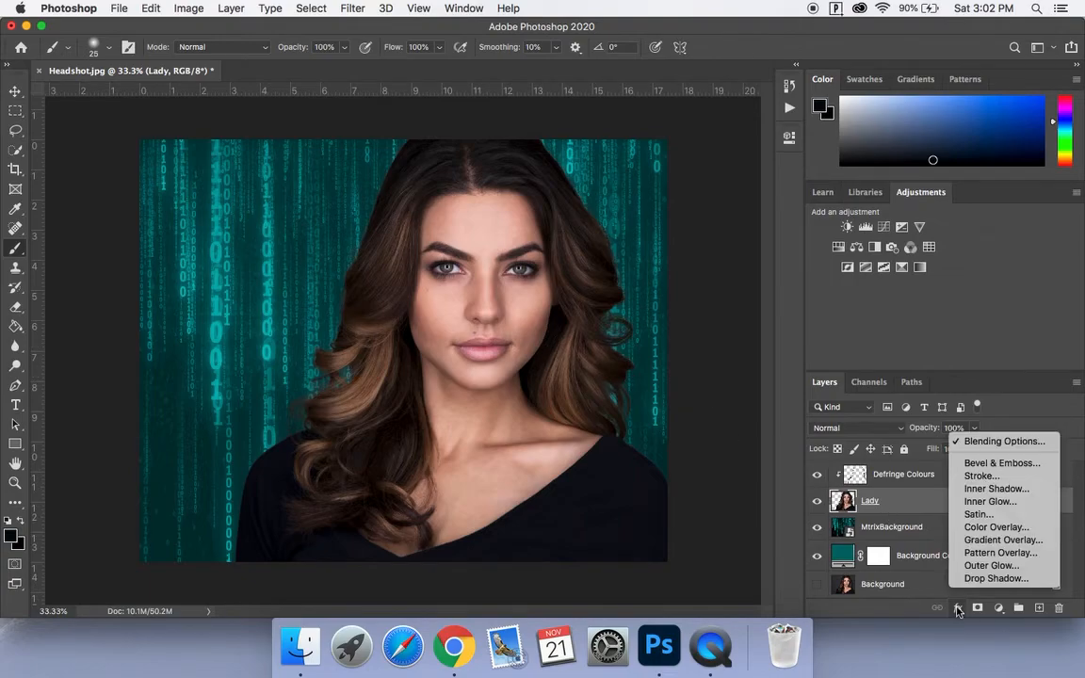
left_click(989, 577)
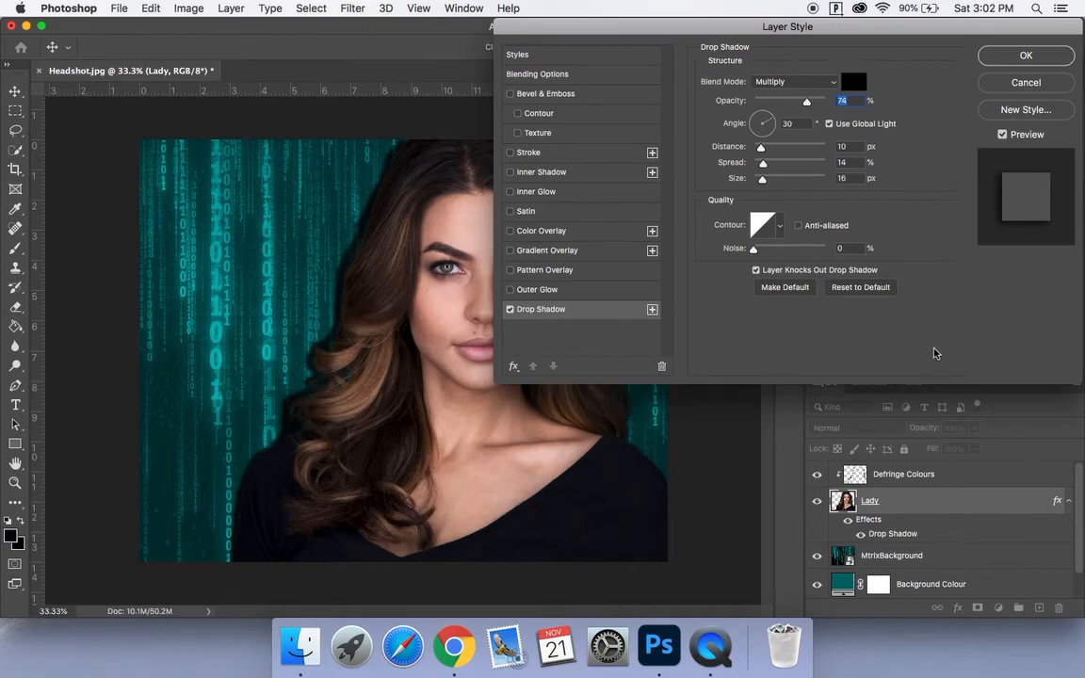
left_click_drag(806, 100, 761, 114)
left_click(759, 119)
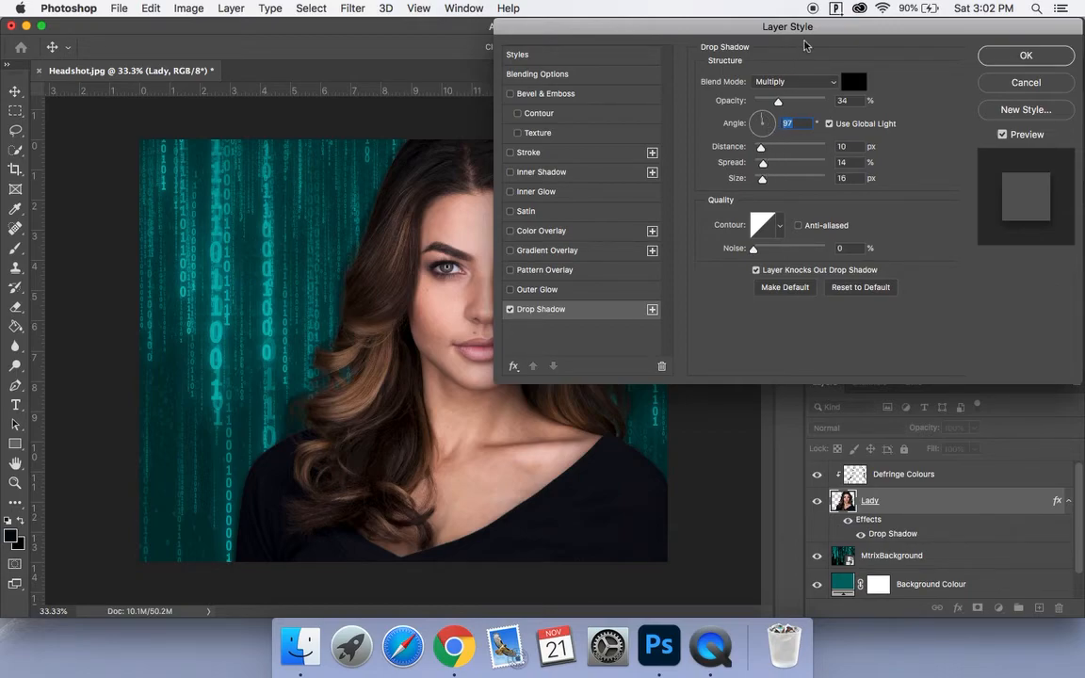
left_click_drag(821, 32, 843, 45)
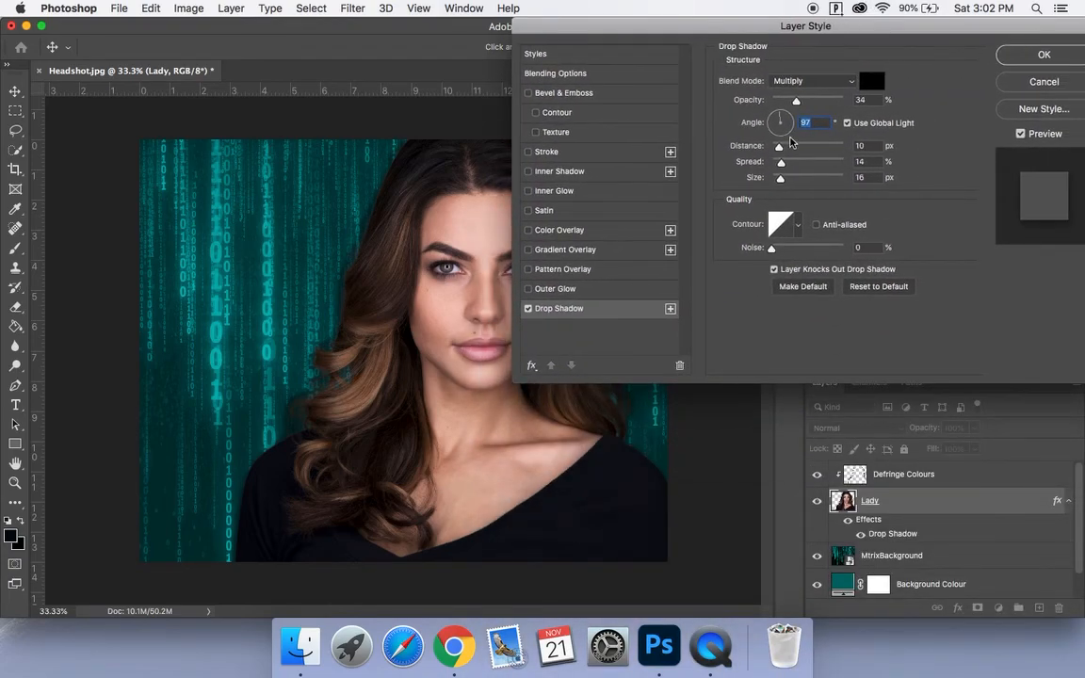
- Soften the Lady layer's drop shadow with a 72° angle, 22 px distance, 0% spread, 79 px size and a lower opacity, and apply it
mouse_move(796, 100)
left_mouse_down()
mouse_move(812, 101)
mouse_move(793, 102)
left_mouse_up()
left_click(783, 115)
left_click_drag(788, 154, 799, 185)
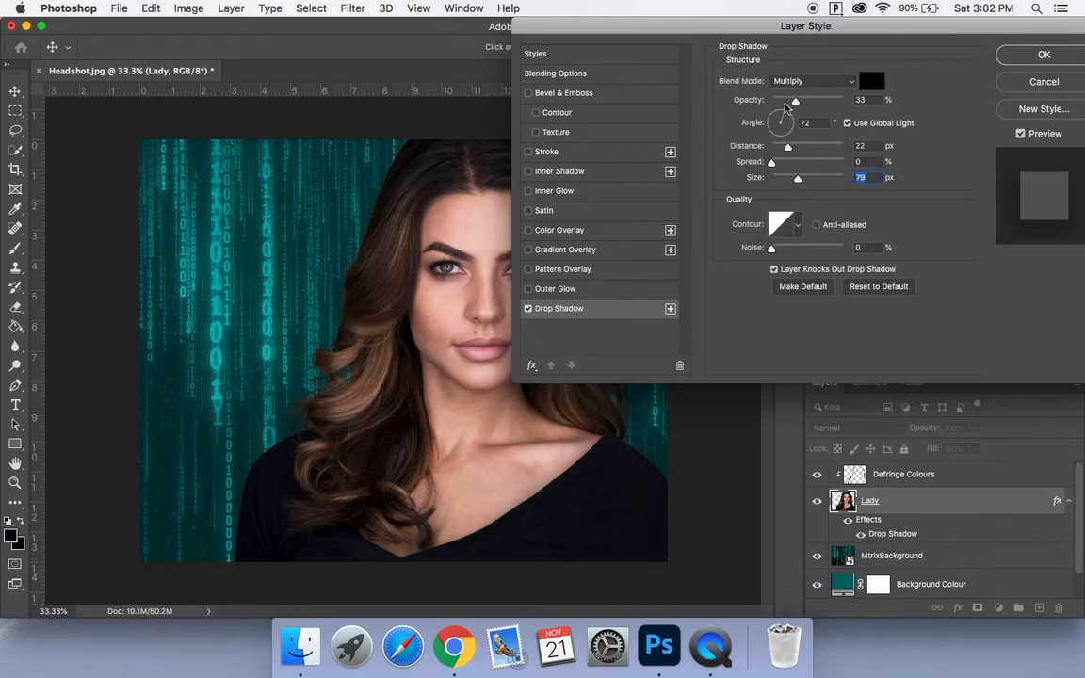
mouse_move(795, 100)
left_mouse_down()
mouse_move(872, 113)
mouse_move(706, 103)
mouse_move(787, 111)
left_mouse_up()
left_click(1026, 57)
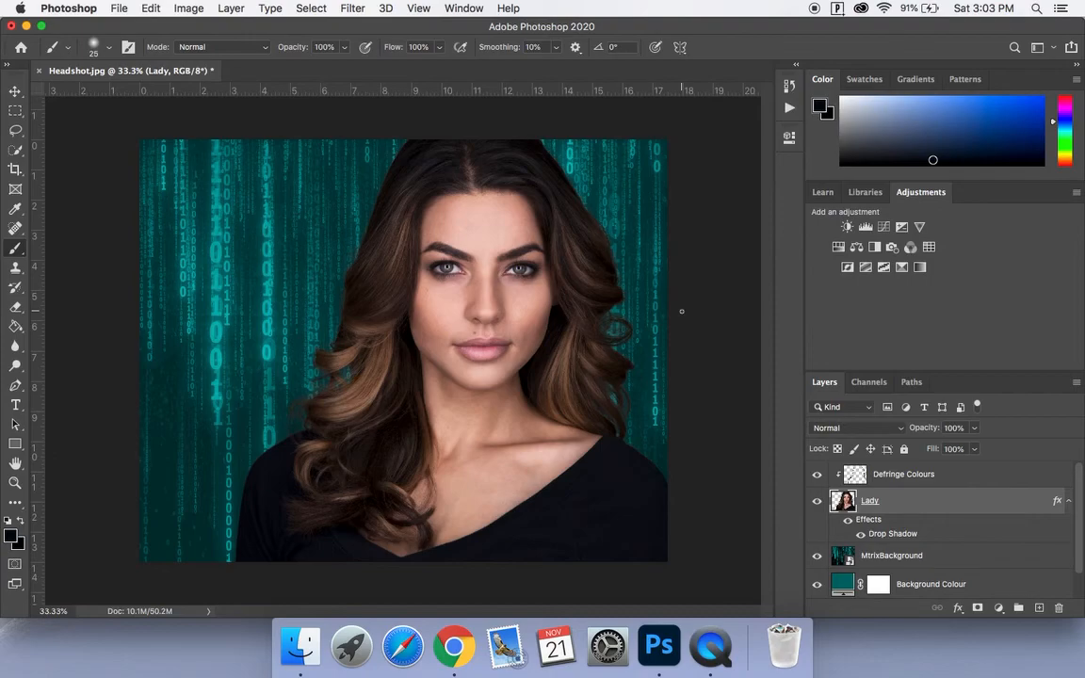
- Reduce the MtrixBackground layer's opacity to 41%
scroll(862, 586, "down", 1)
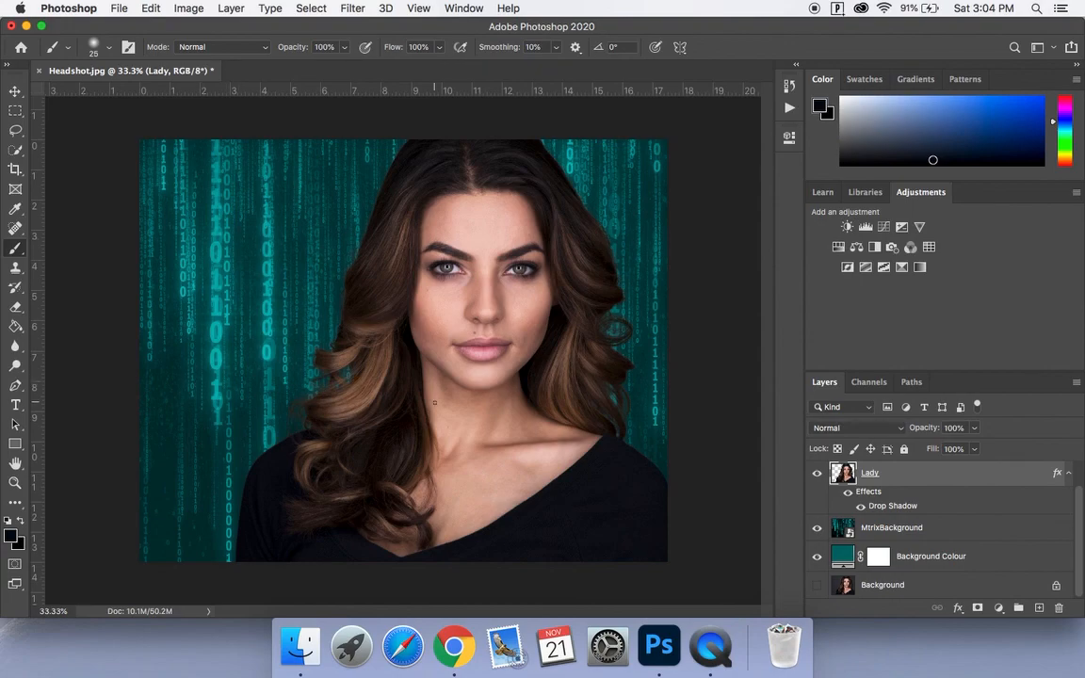
left_click(943, 531)
left_click_drag(973, 428, 967, 453)
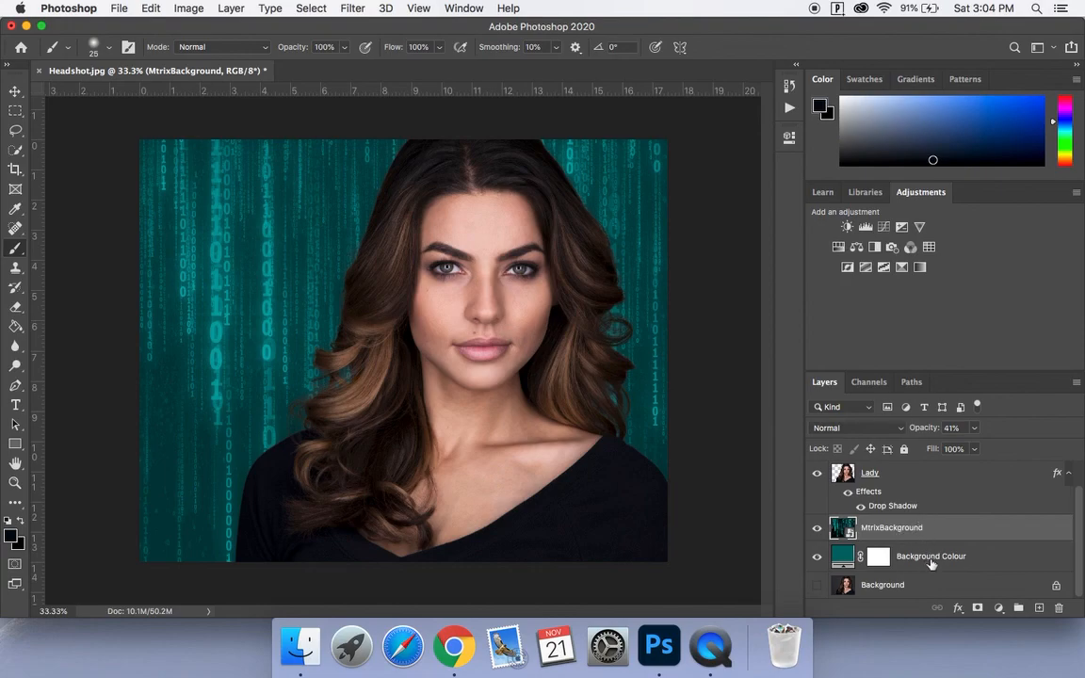